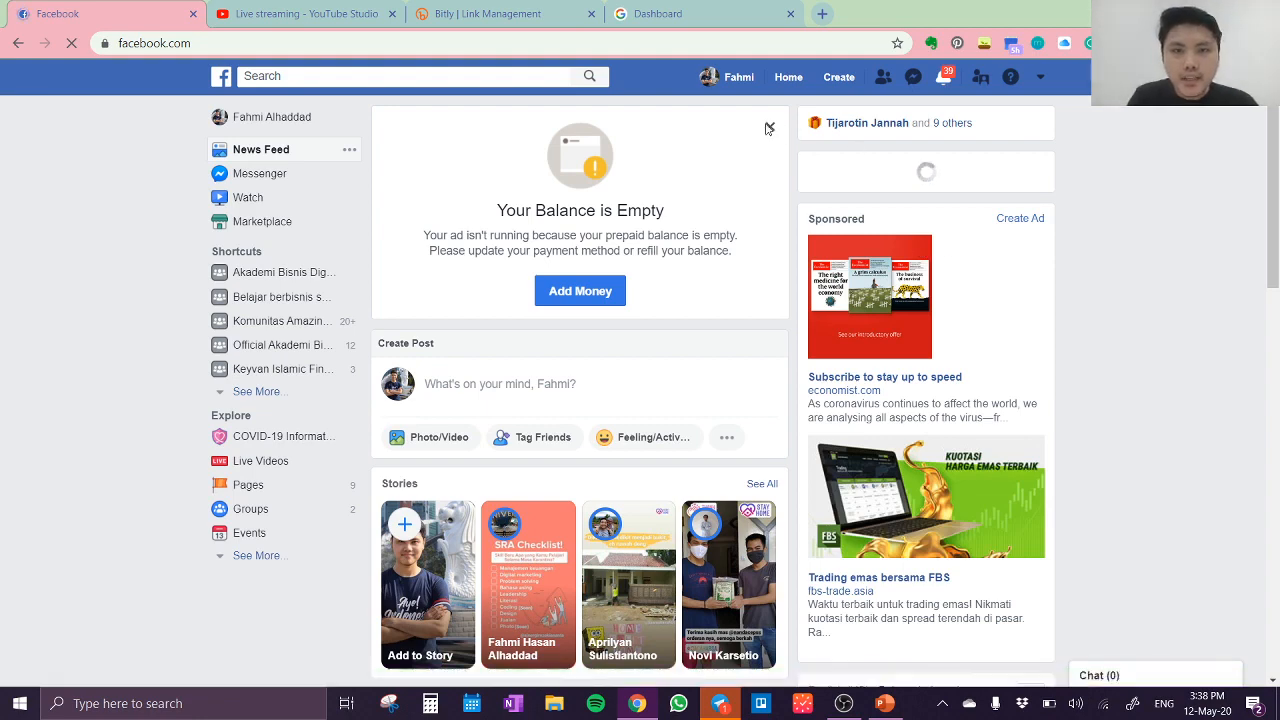
Step: Dismiss the empty ad balance notice on the news feed and enlarge the page zoom to 125%
click(768, 128)
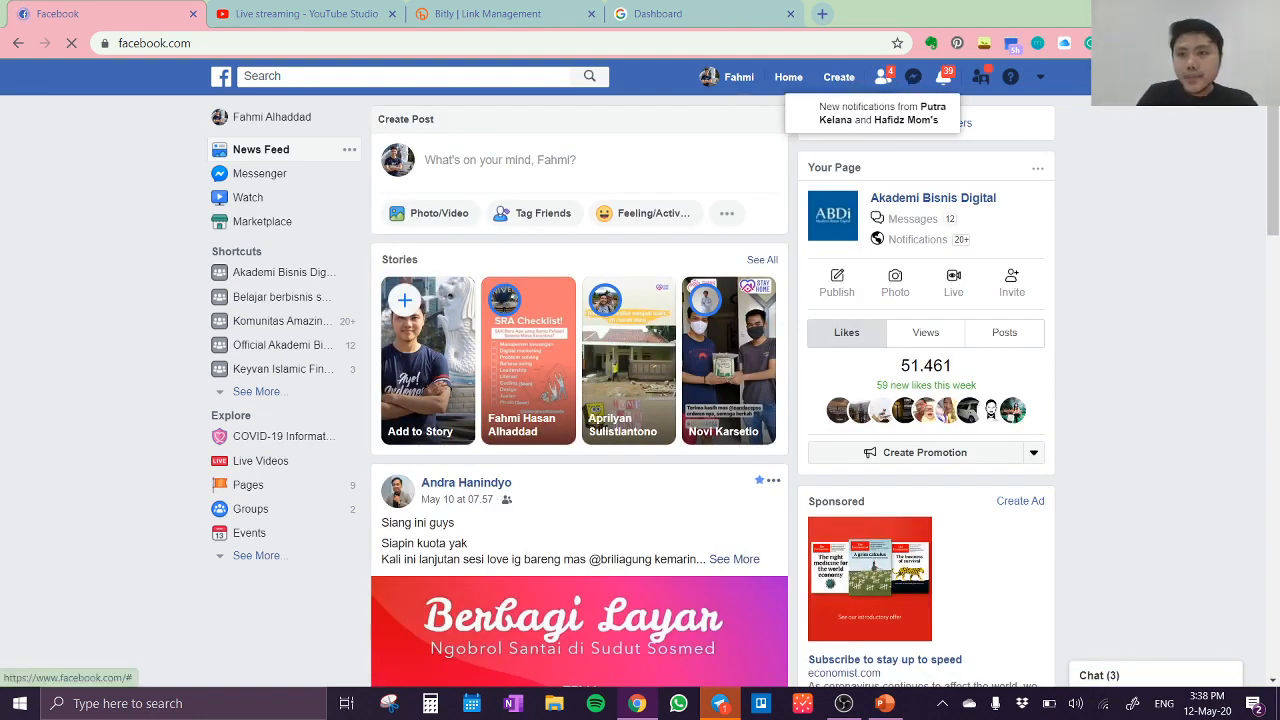
click(1265, 43)
click(1212, 200)
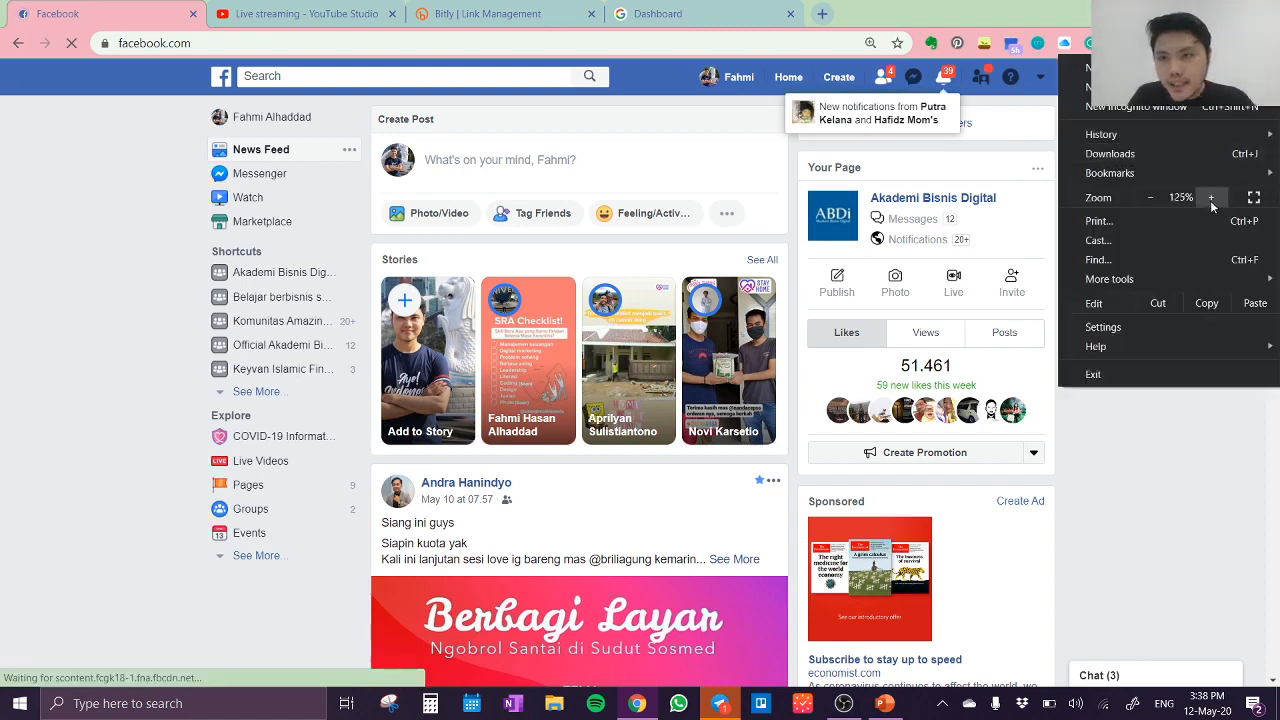
click(1210, 200)
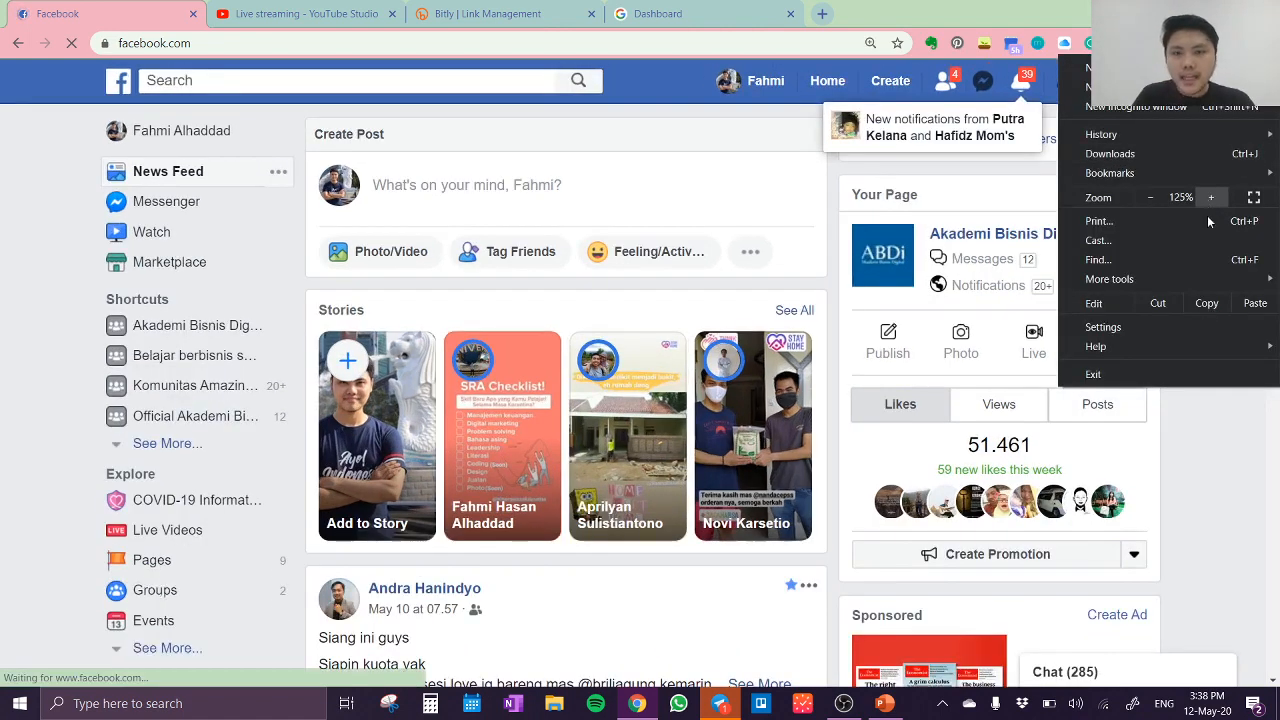
click(1211, 463)
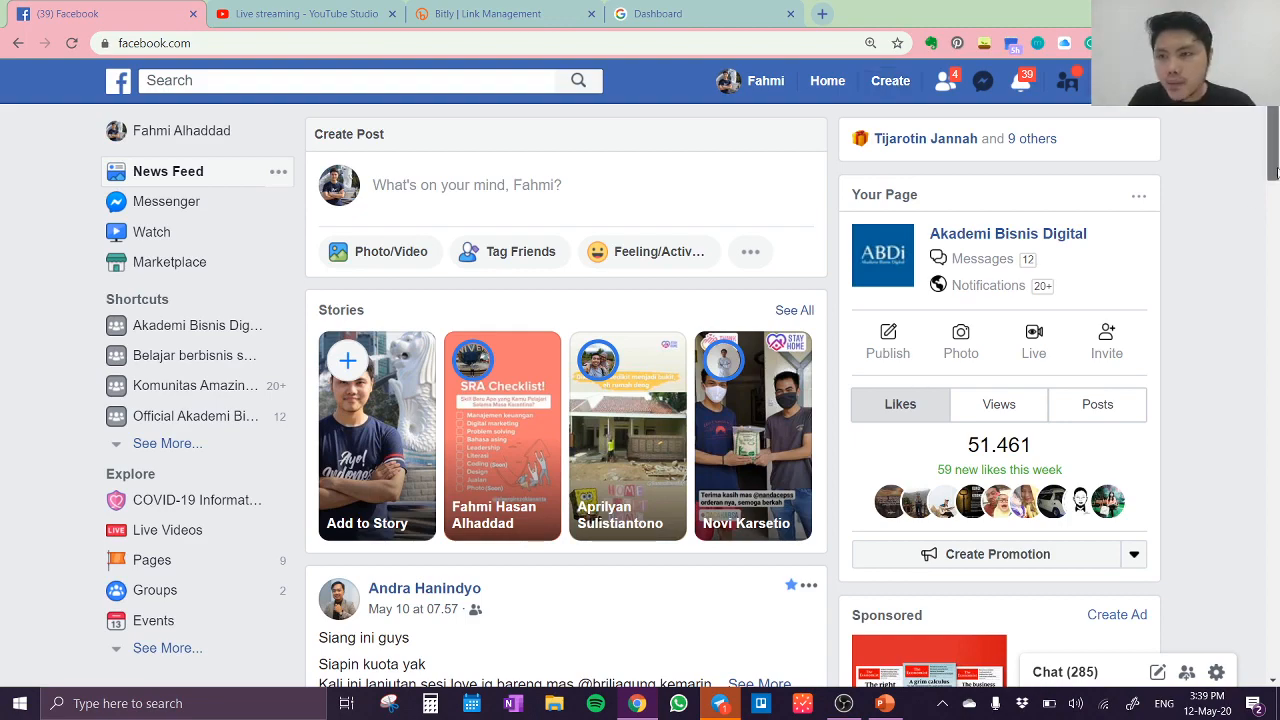
Step: Set the page zoom to 150% with the sponsored ads beside the news feed in view
drag(1272, 176, 1266, 326)
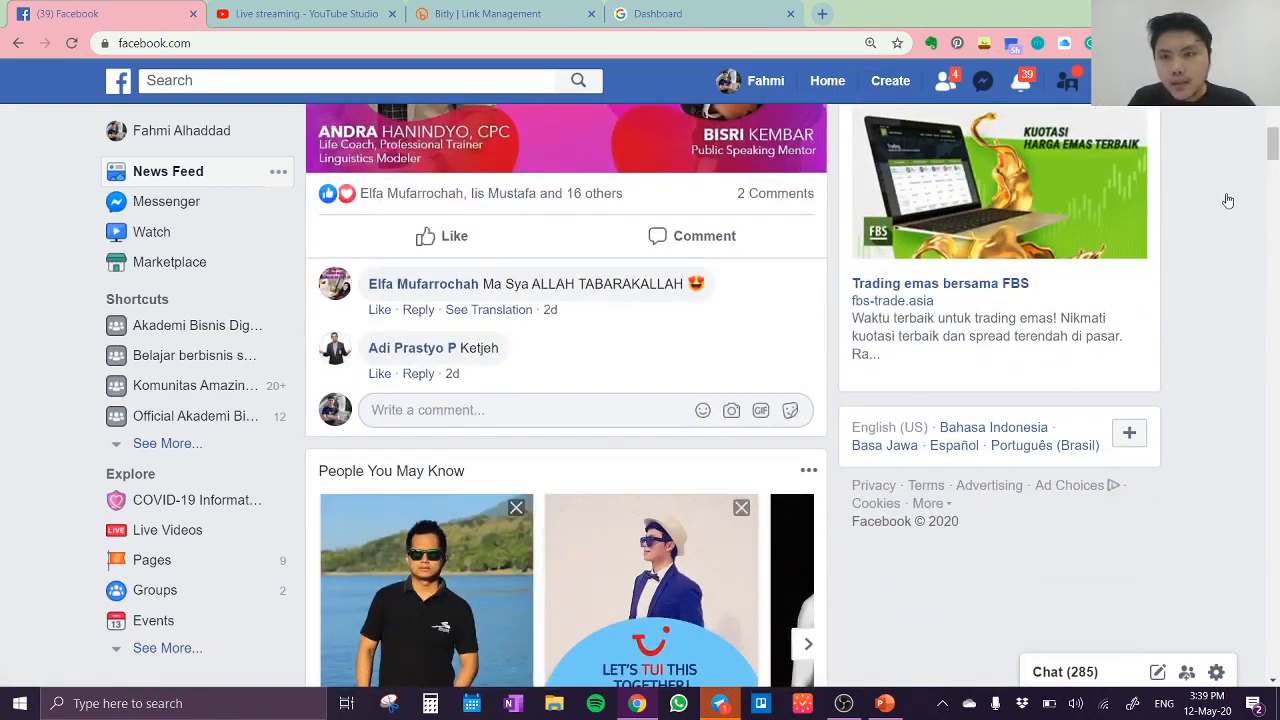
click(1265, 43)
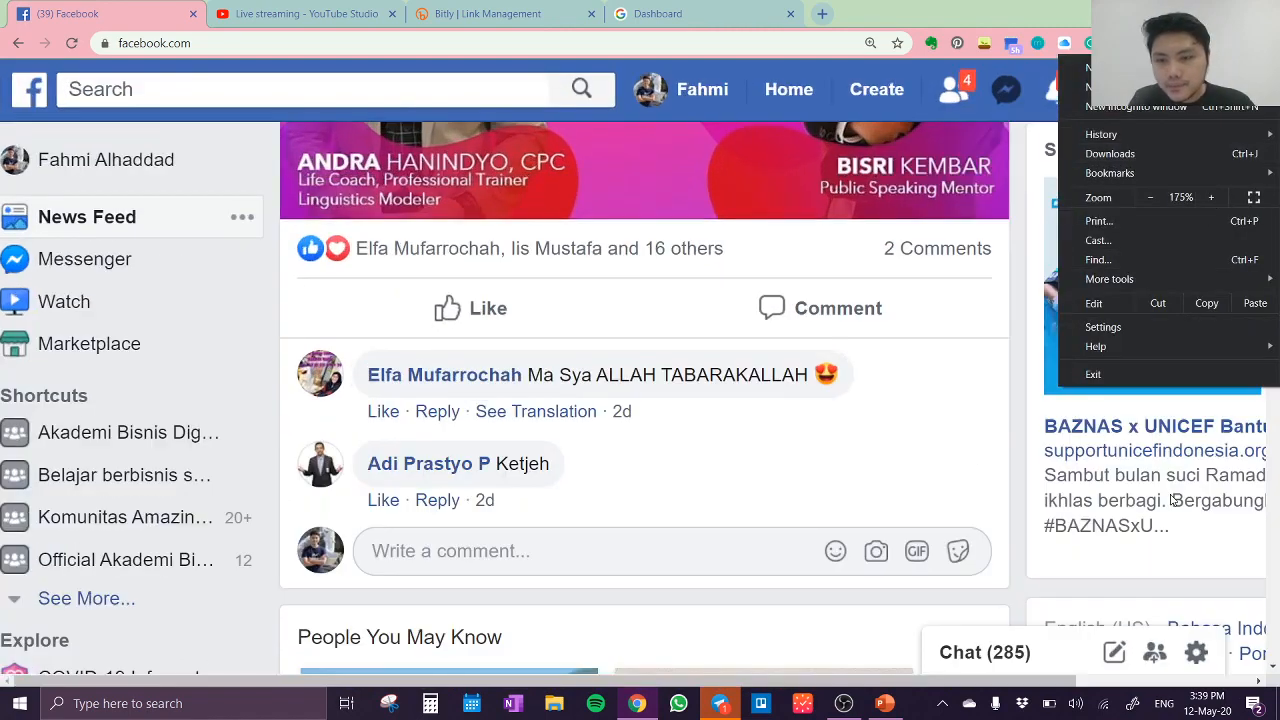
click(1150, 197)
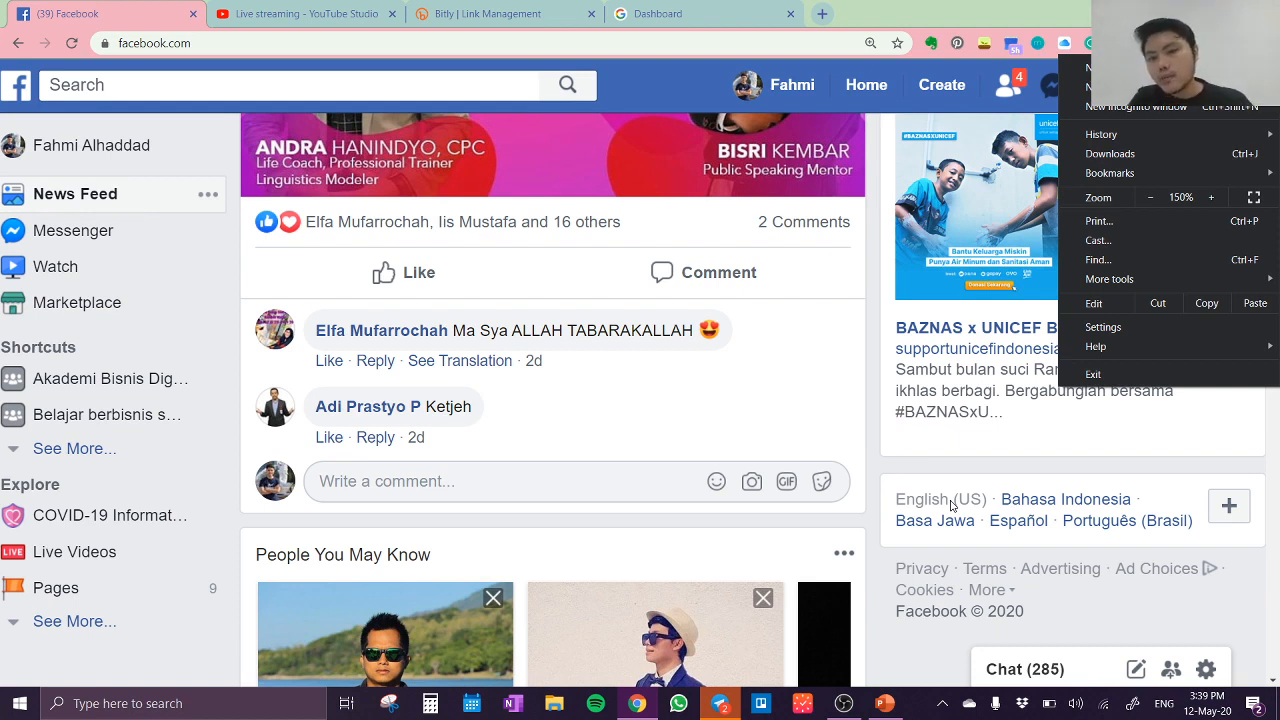
click(1205, 424)
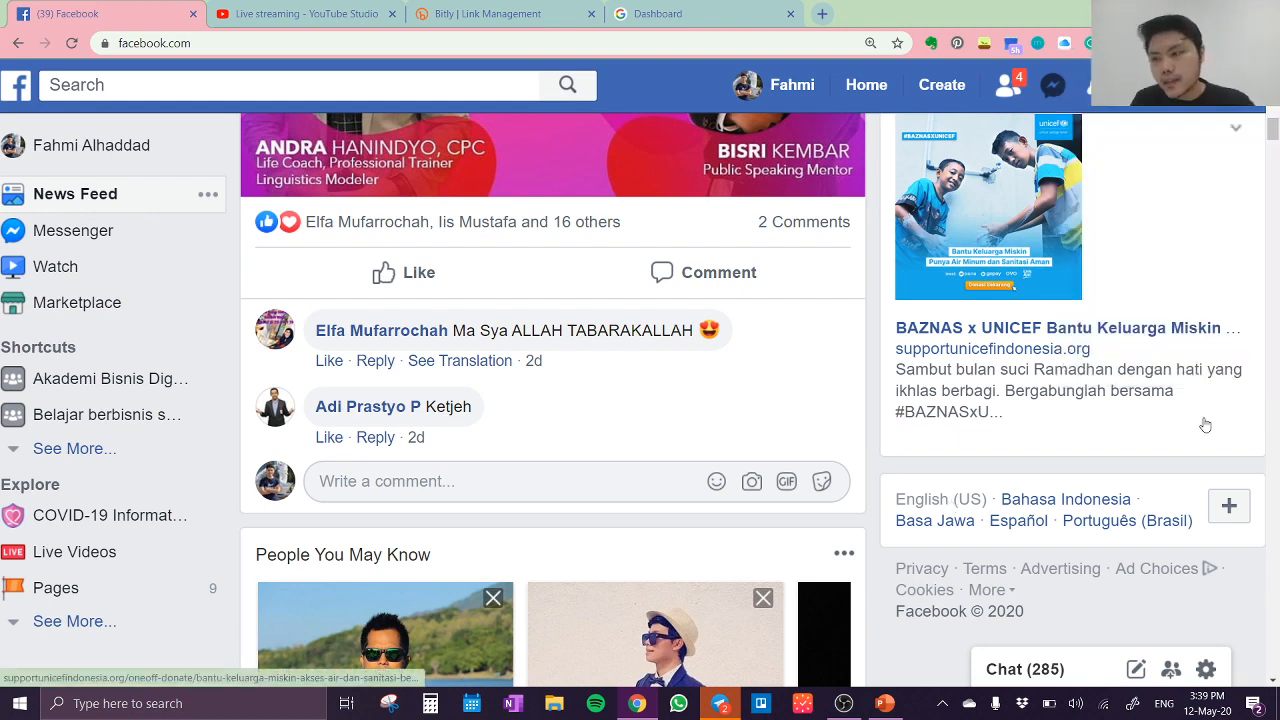
click(1205, 424)
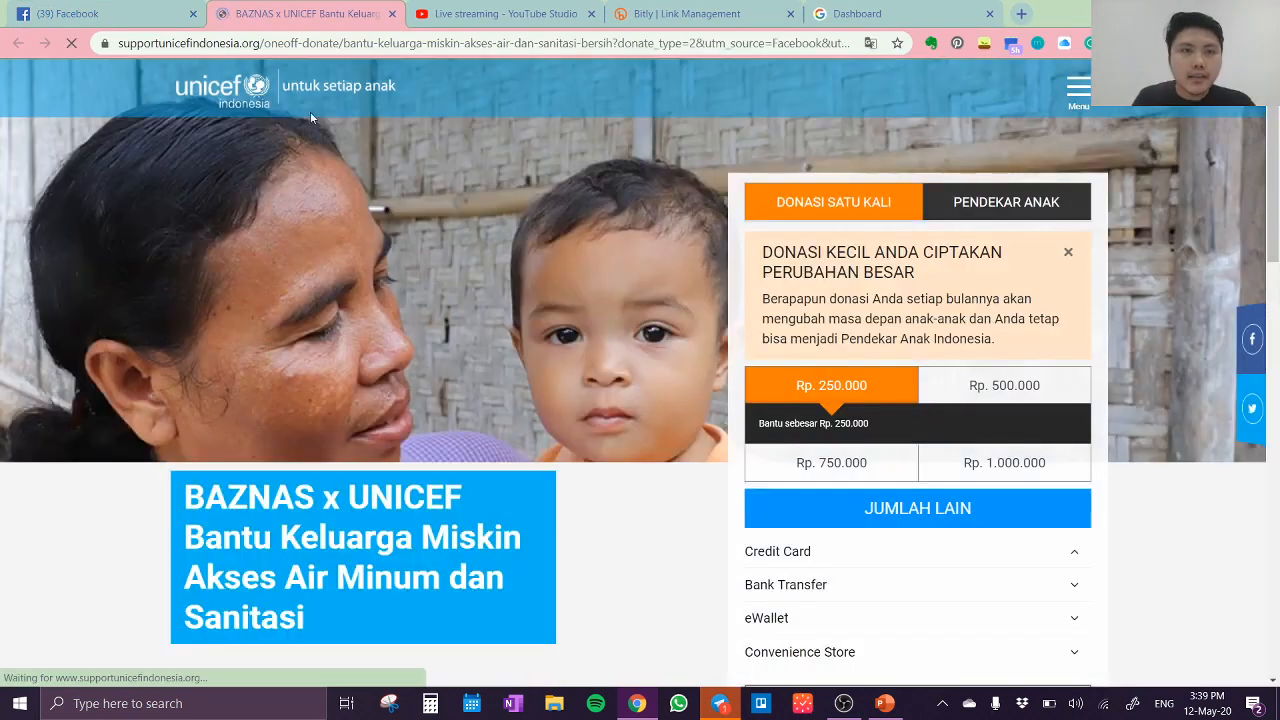
click(392, 13)
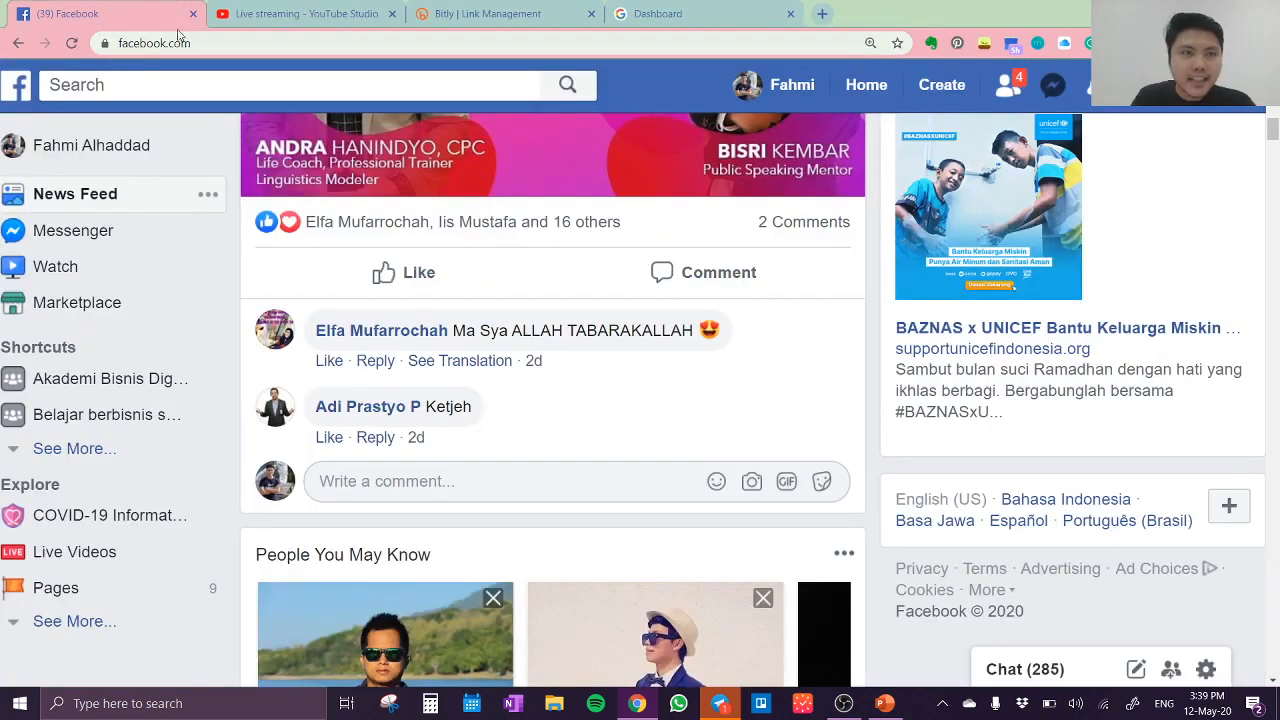
Step: Look through the news feed for sponsored posts placed among the ordinary posts
scroll(1103, 303, down, 2)
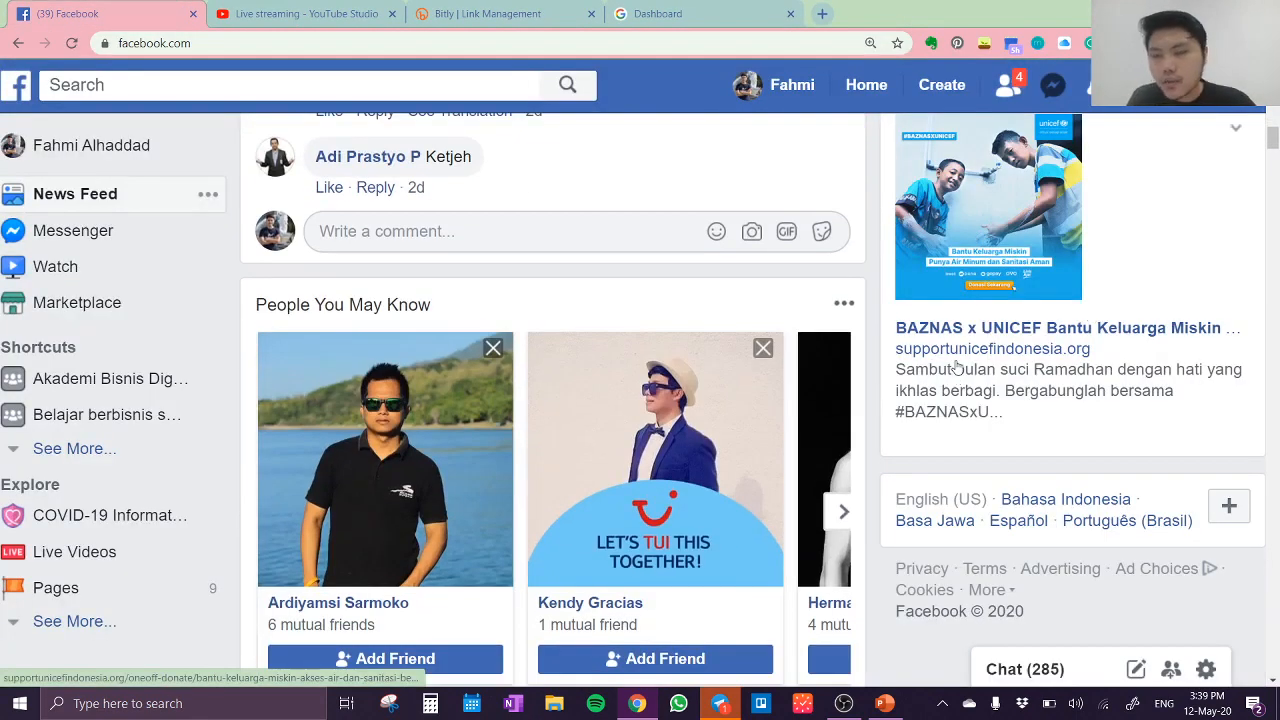
scroll(957, 365, down, 2)
scroll(957, 365, down, 2)
scroll(957, 365, up, 4)
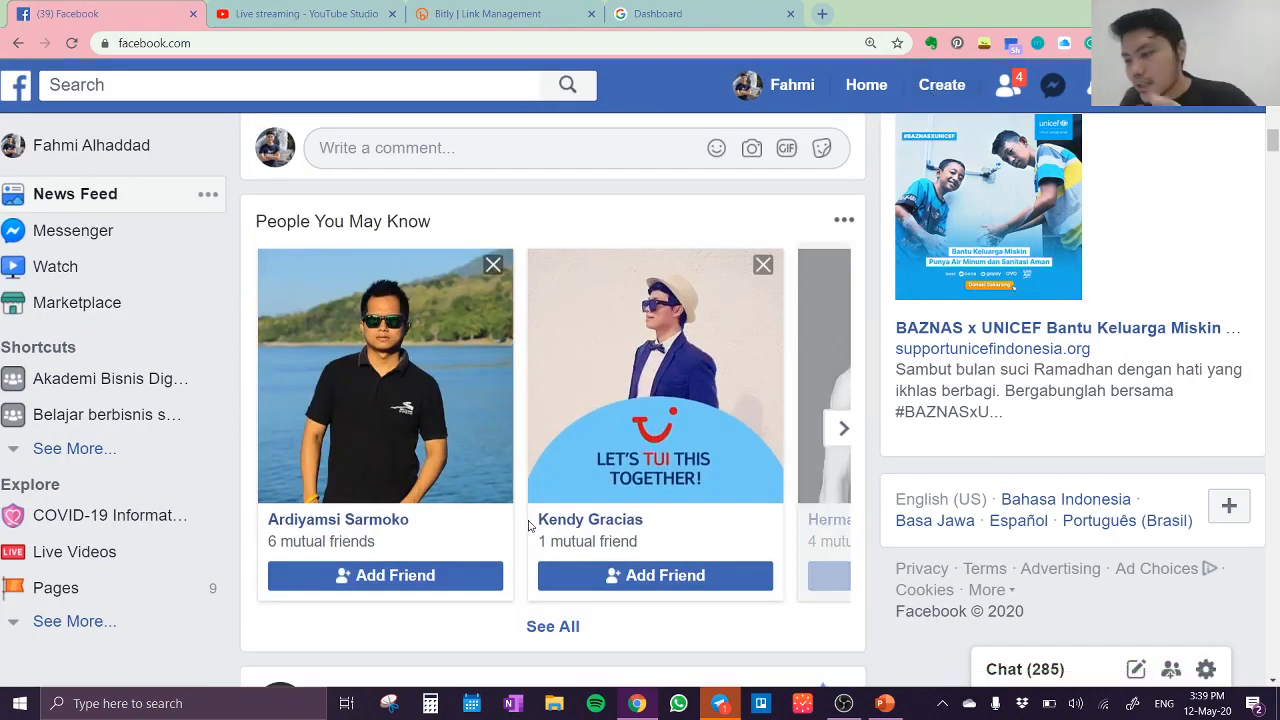
scroll(523, 466, up, 3)
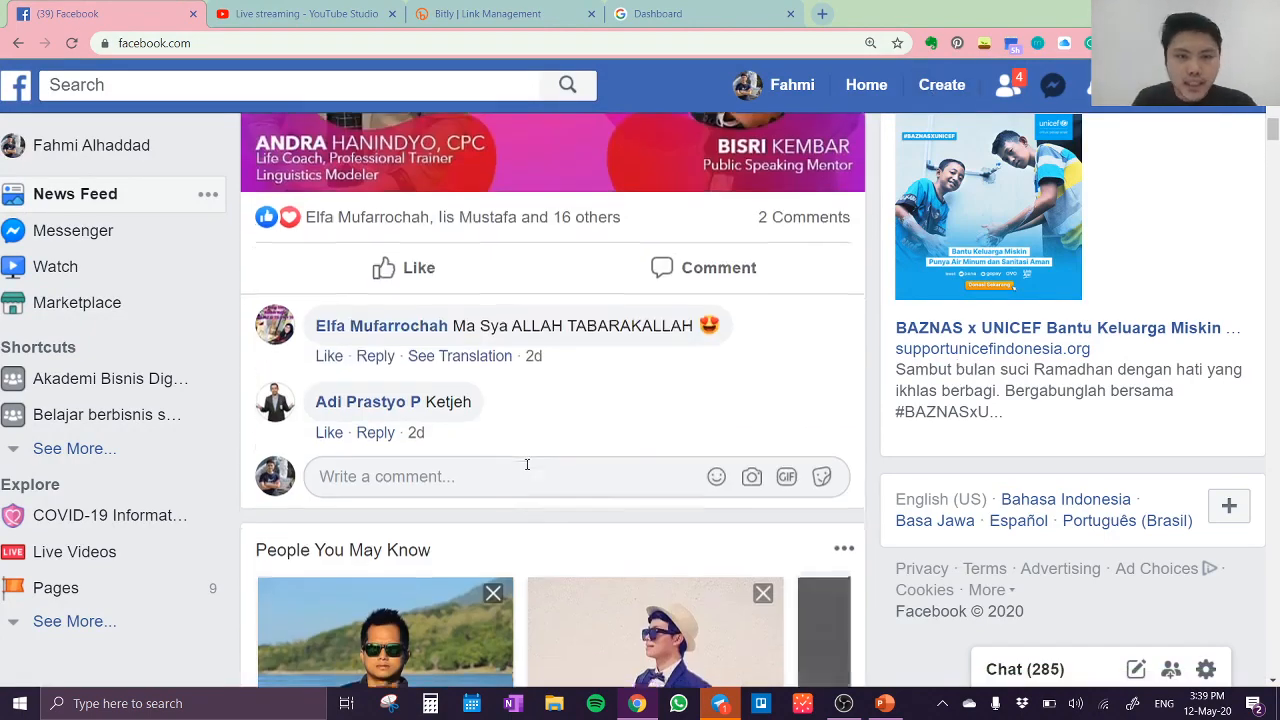
scroll(527, 464, down, 7)
scroll(527, 464, down, 8)
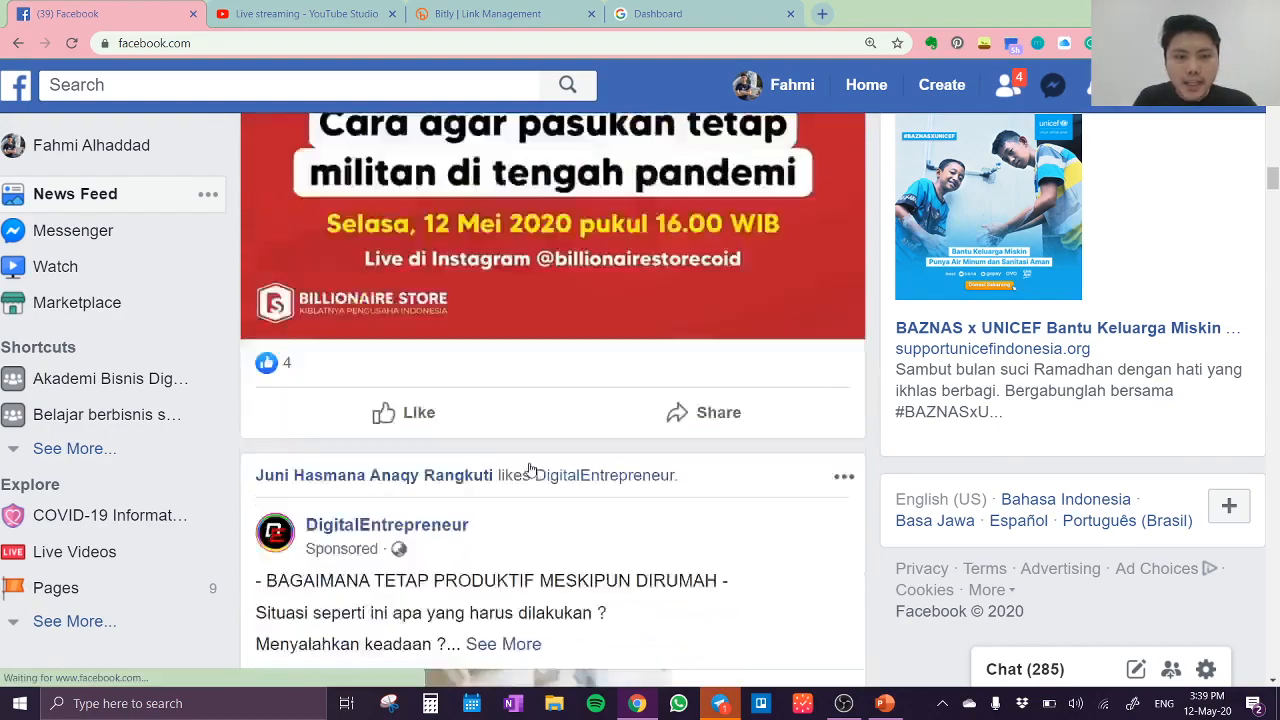
scroll(531, 467, down, 7)
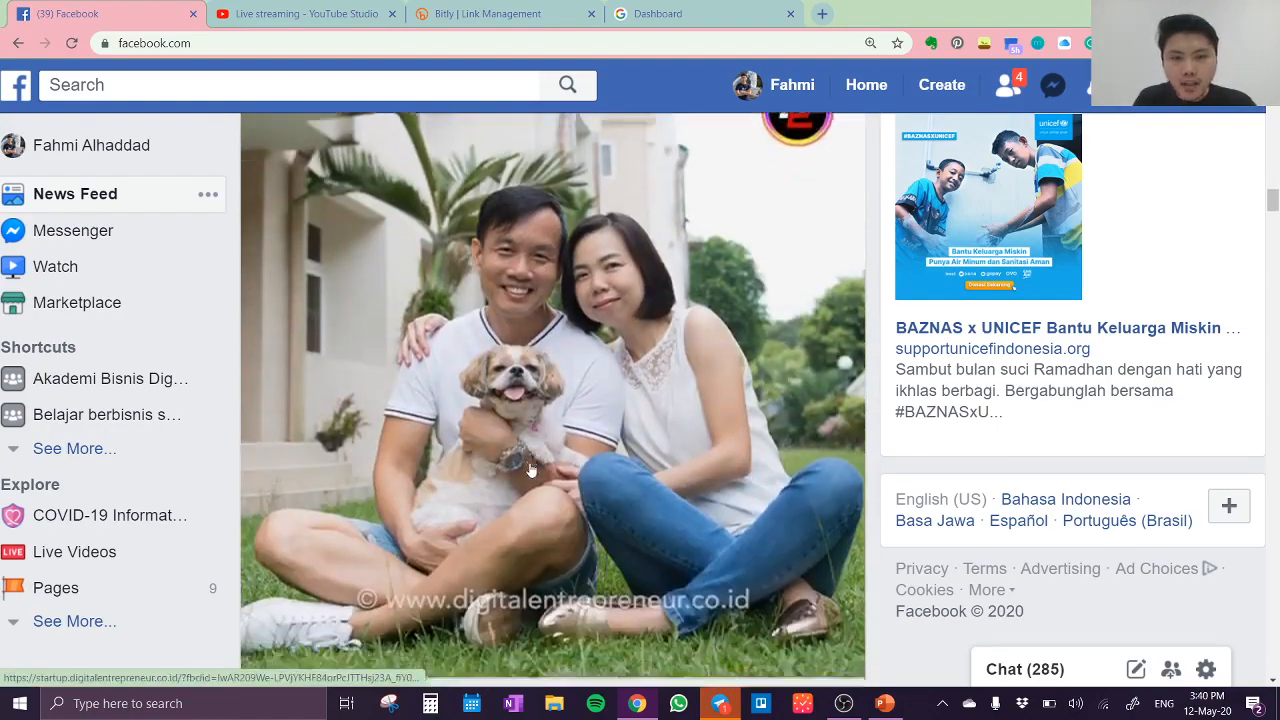
scroll(531, 467, down, 13)
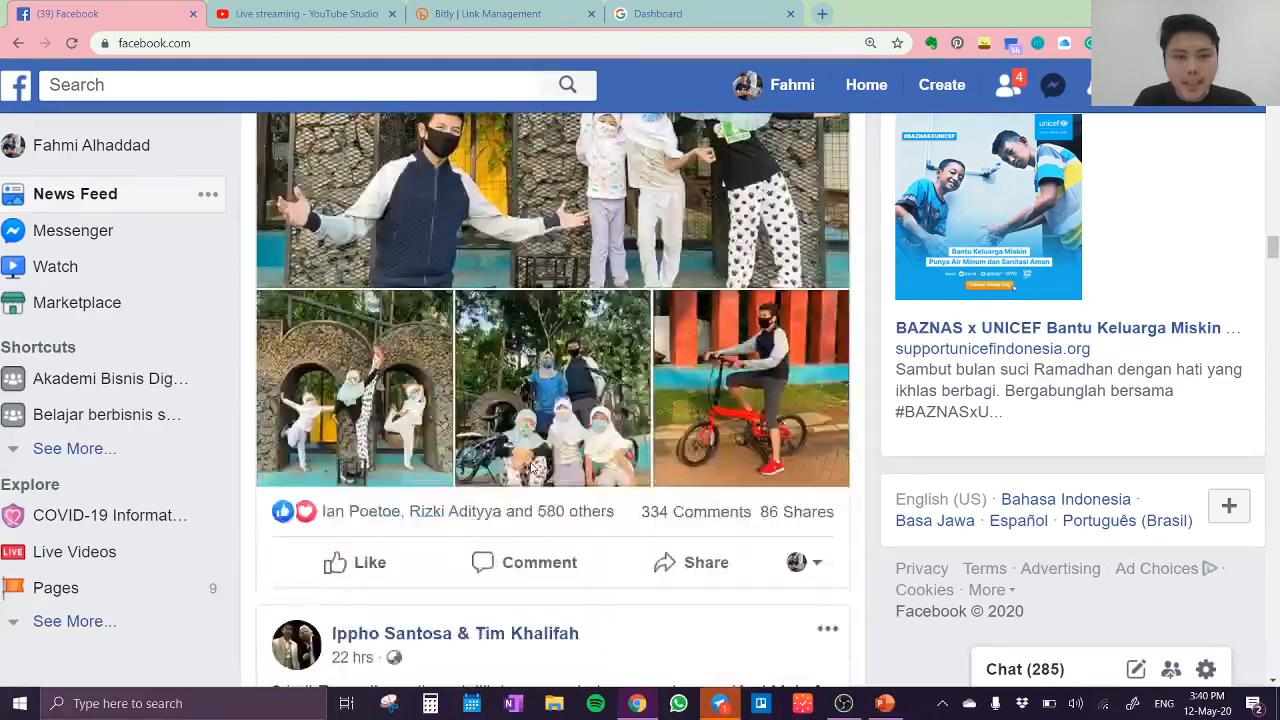
scroll(531, 467, down, 12)
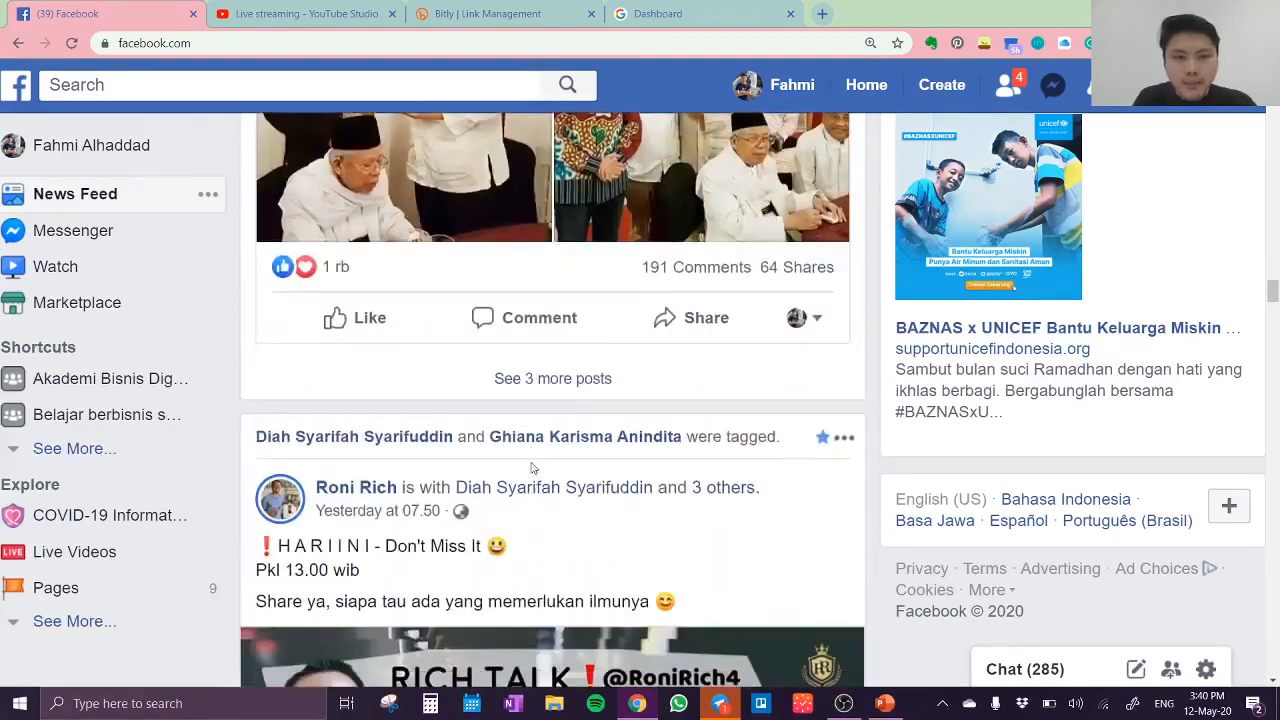
scroll(531, 467, up, 2)
scroll(531, 467, down, 7)
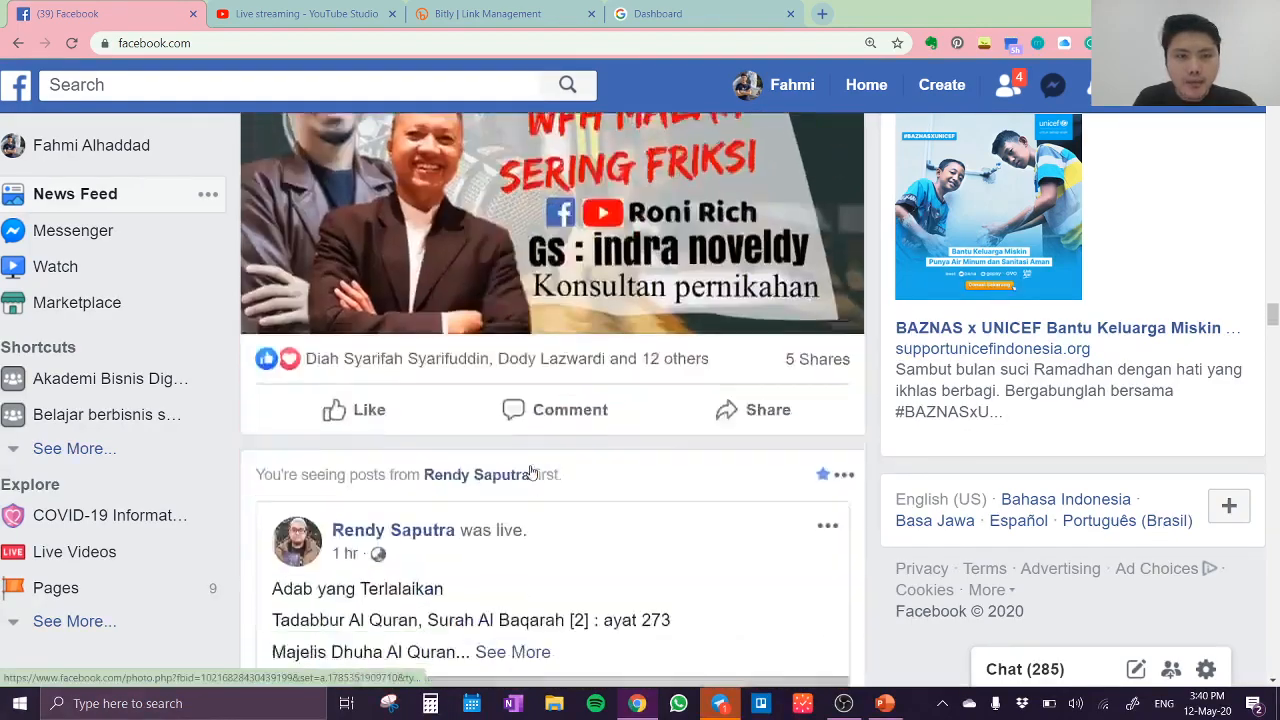
scroll(531, 467, down, 2)
scroll(531, 467, up, 2)
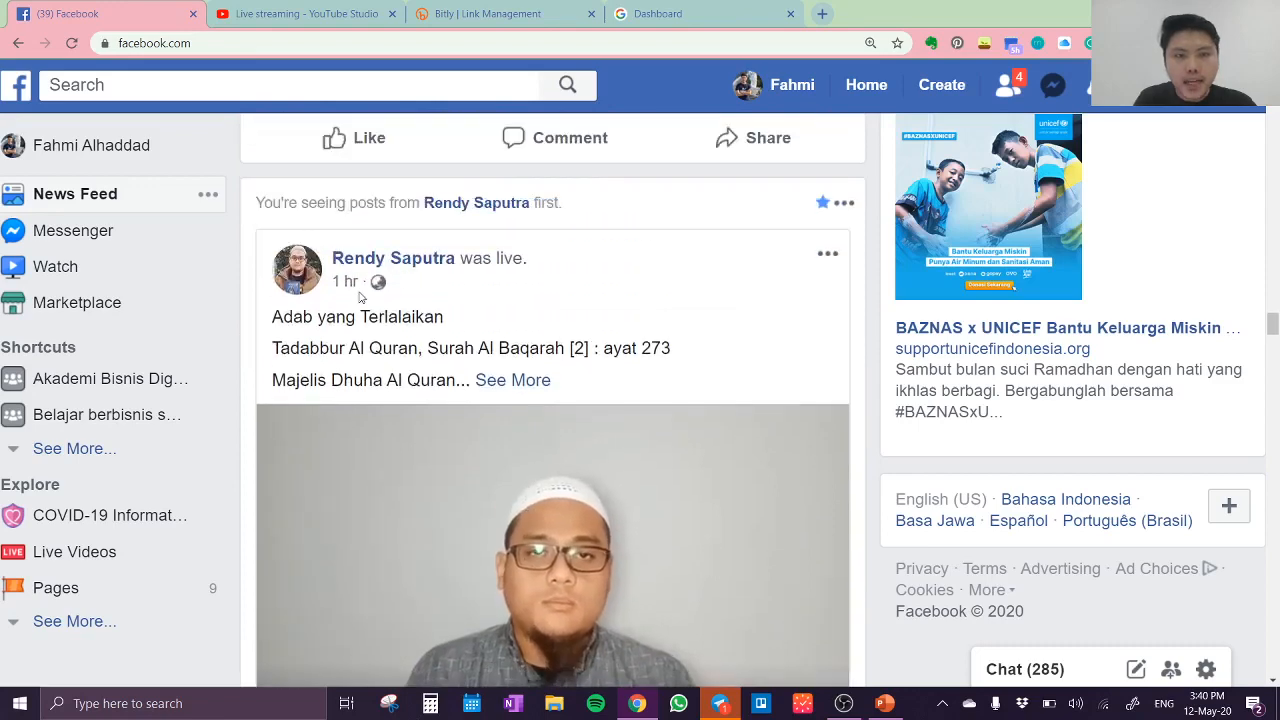
scroll(523, 429, down, 3)
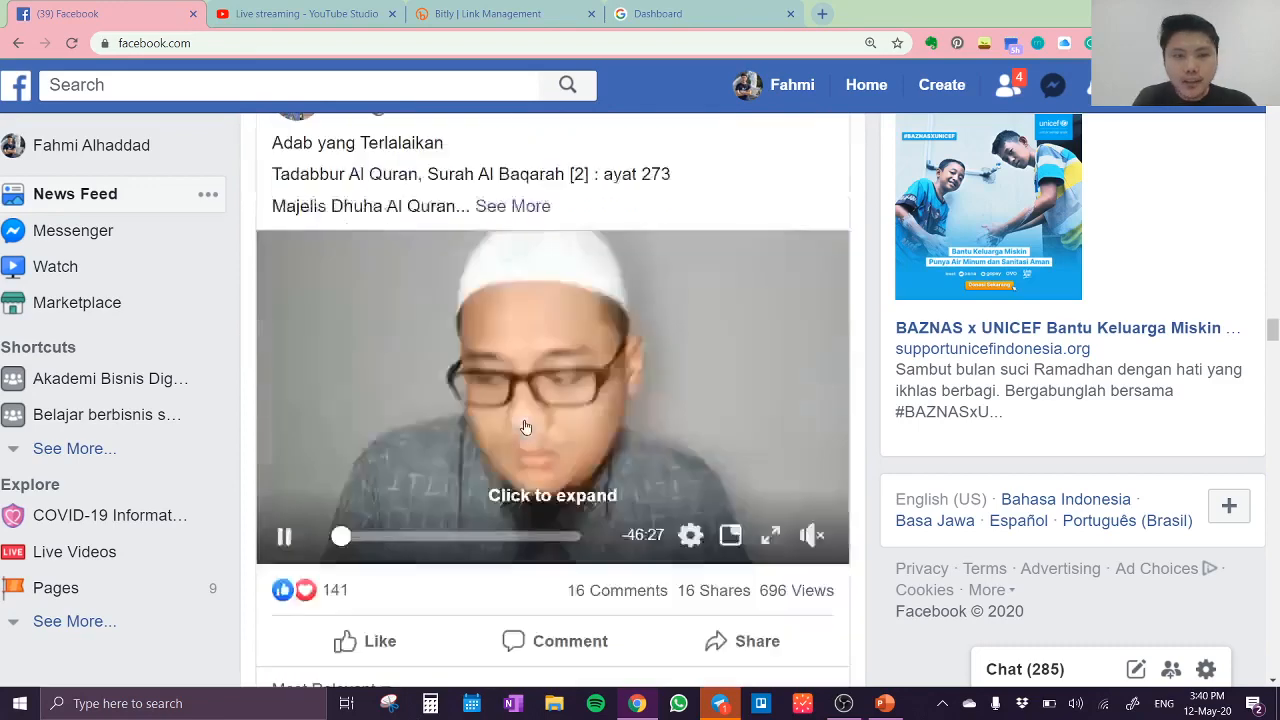
scroll(525, 427, down, 1)
scroll(525, 427, down, 3)
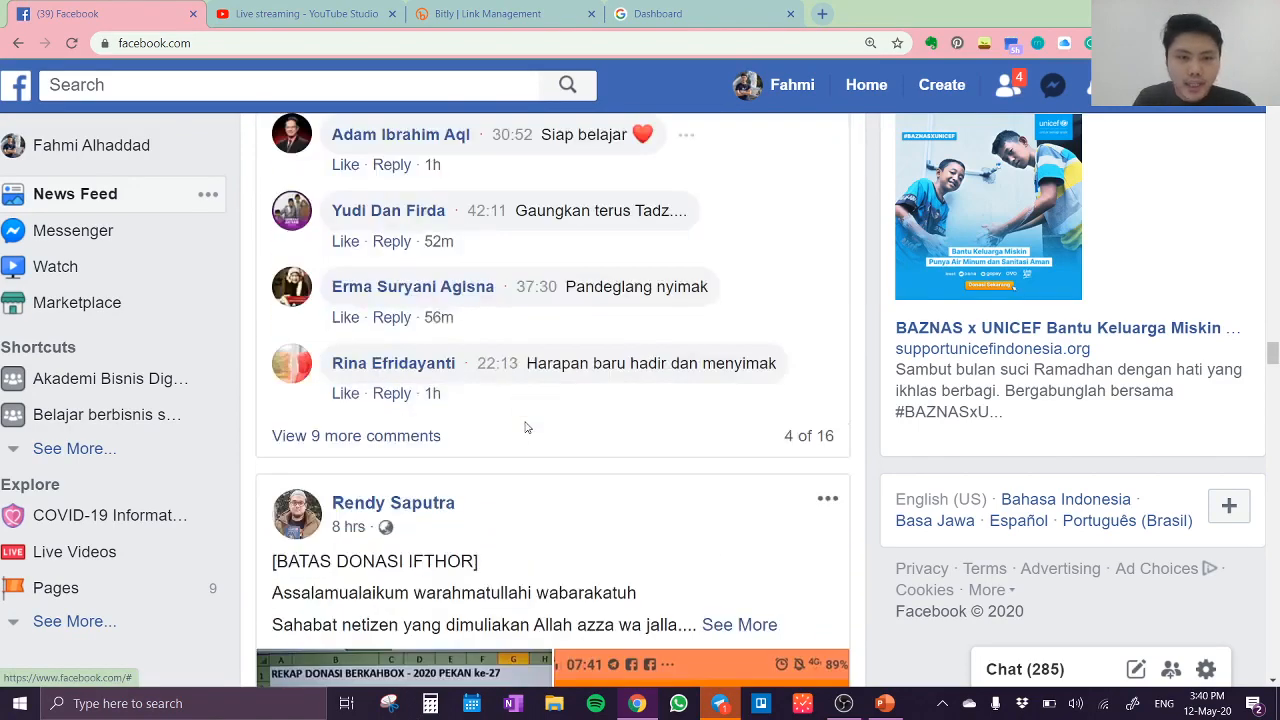
scroll(526, 428, down, 5)
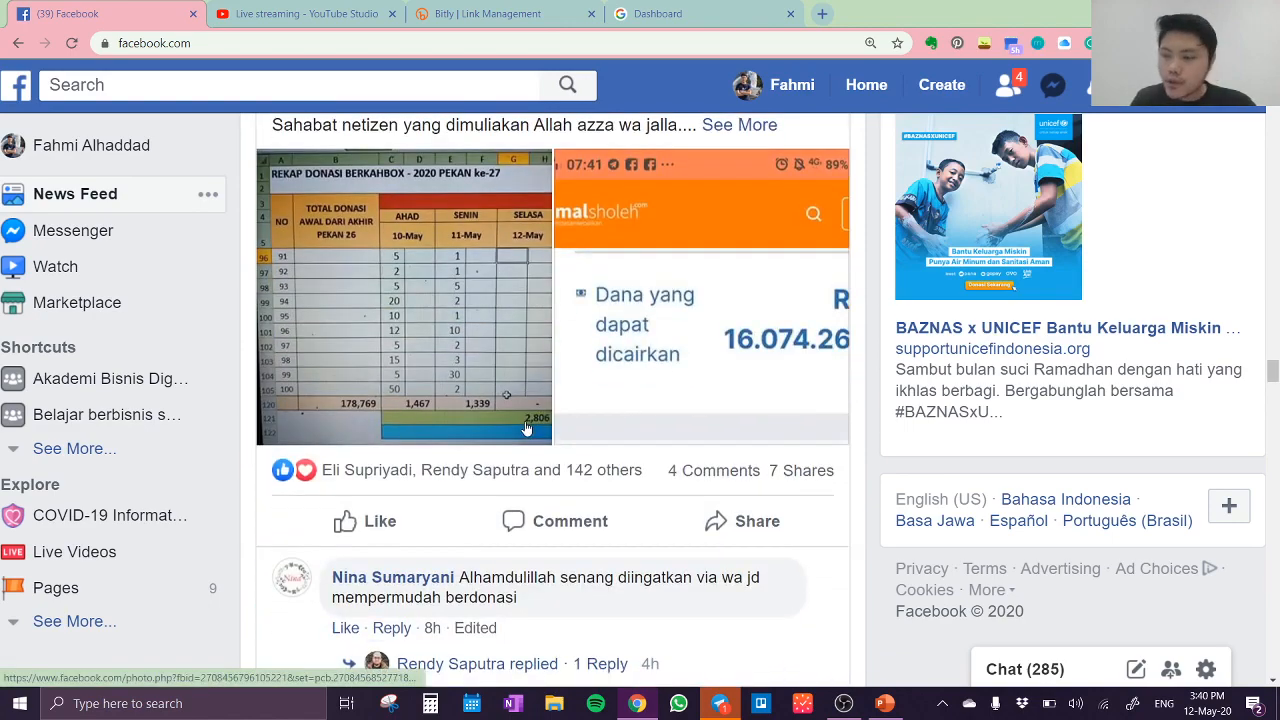
scroll(527, 428, down, 9)
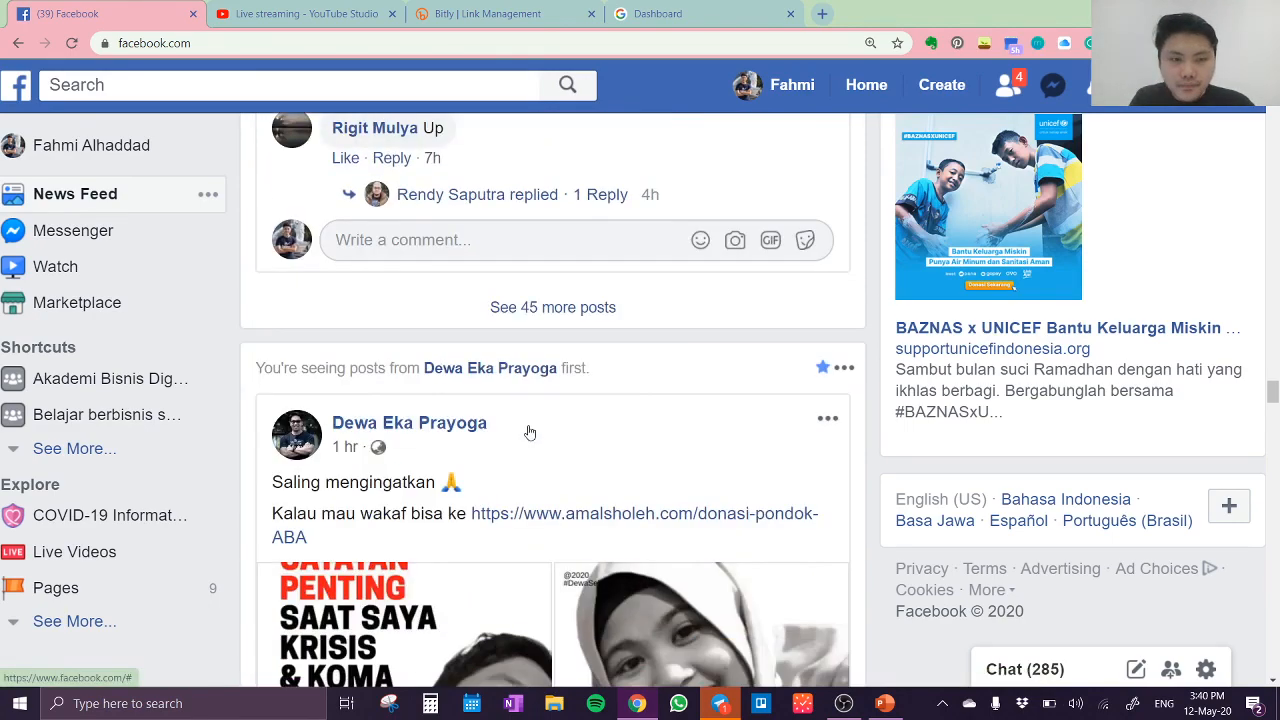
scroll(531, 433, down, 10)
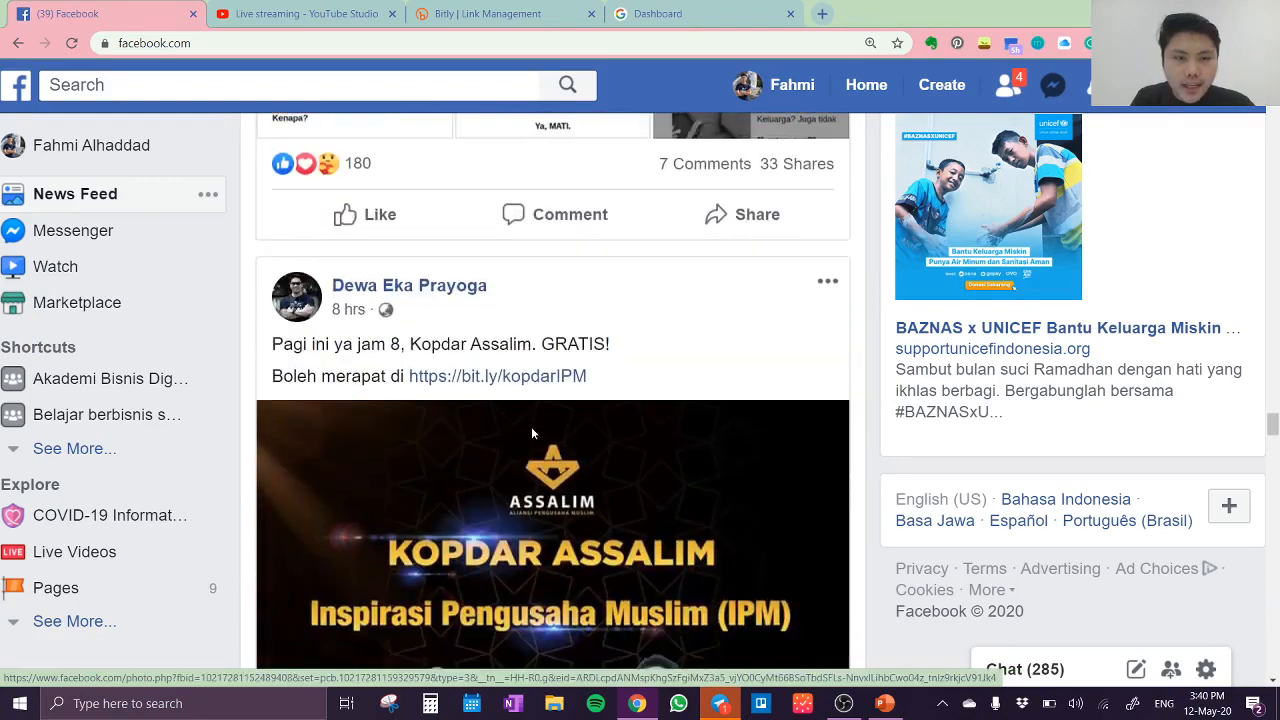
scroll(533, 435, down, 9)
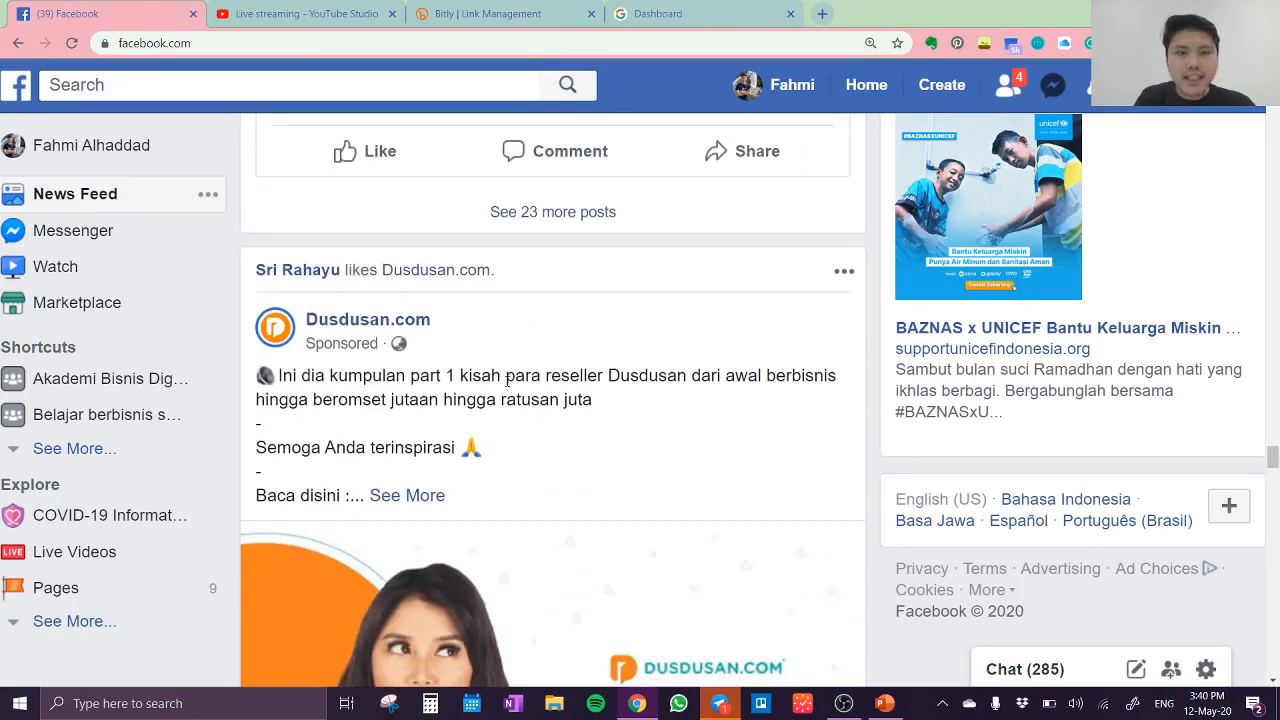
Step: Examine the sponsored Dusdusan.com post, including its sponsored label, the advertiser's page preview and the Learn More link
scroll(520, 350, up, 3)
scroll(523, 323, down, 3)
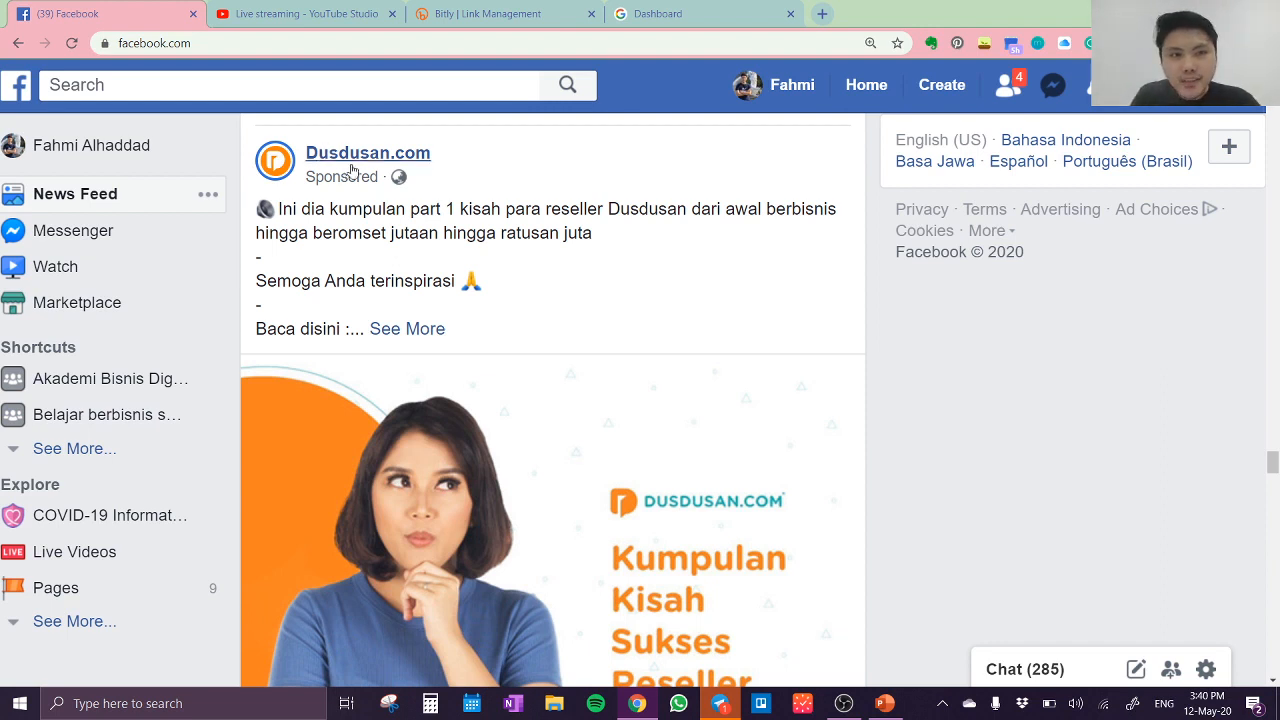
mouse_move(363, 165)
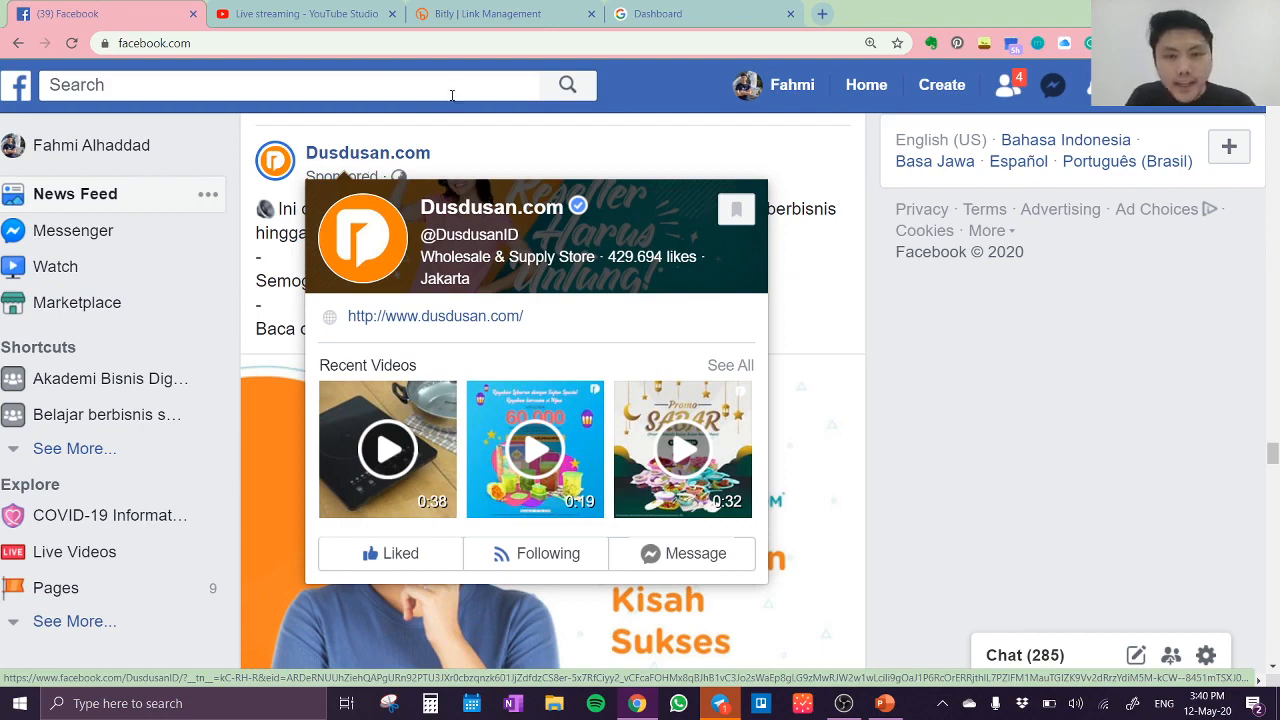
scroll(585, 340, up, 1)
scroll(585, 335, down, 4)
scroll(585, 335, down, 7)
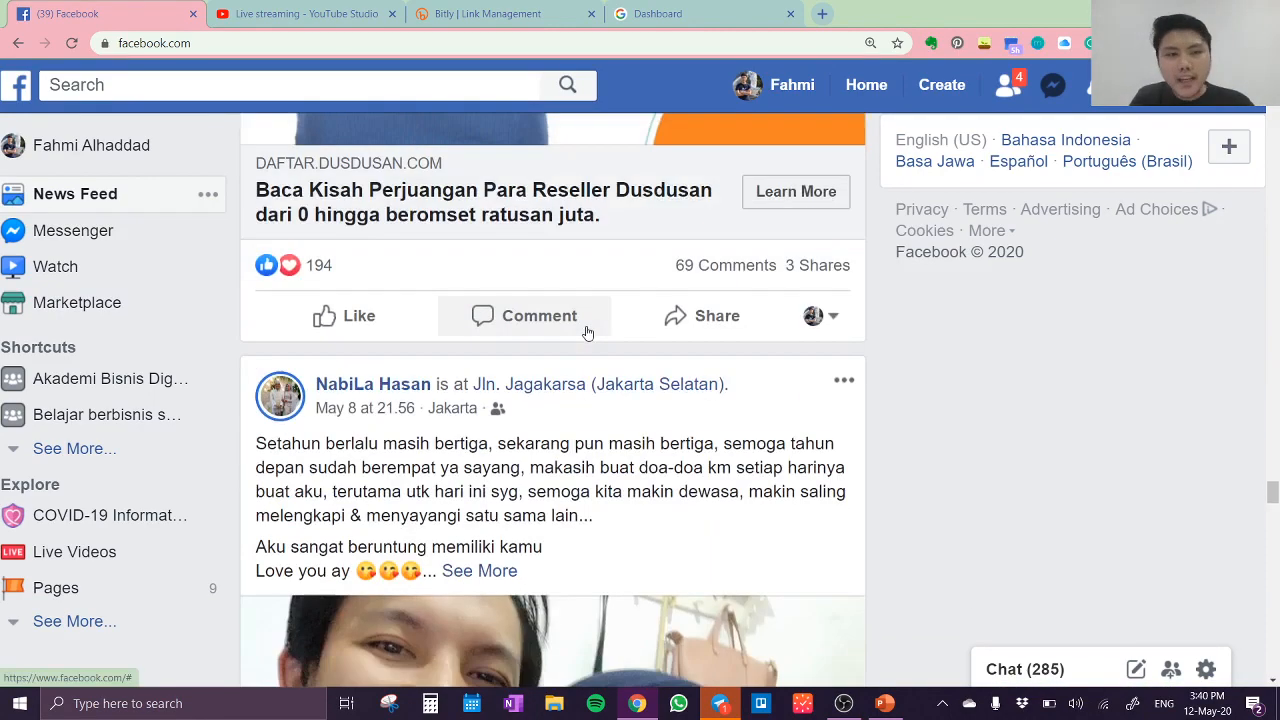
Step: Start creating a new Facebook ad in Ads Manager
scroll(436, 270, down, 2)
scroll(436, 270, down, 10)
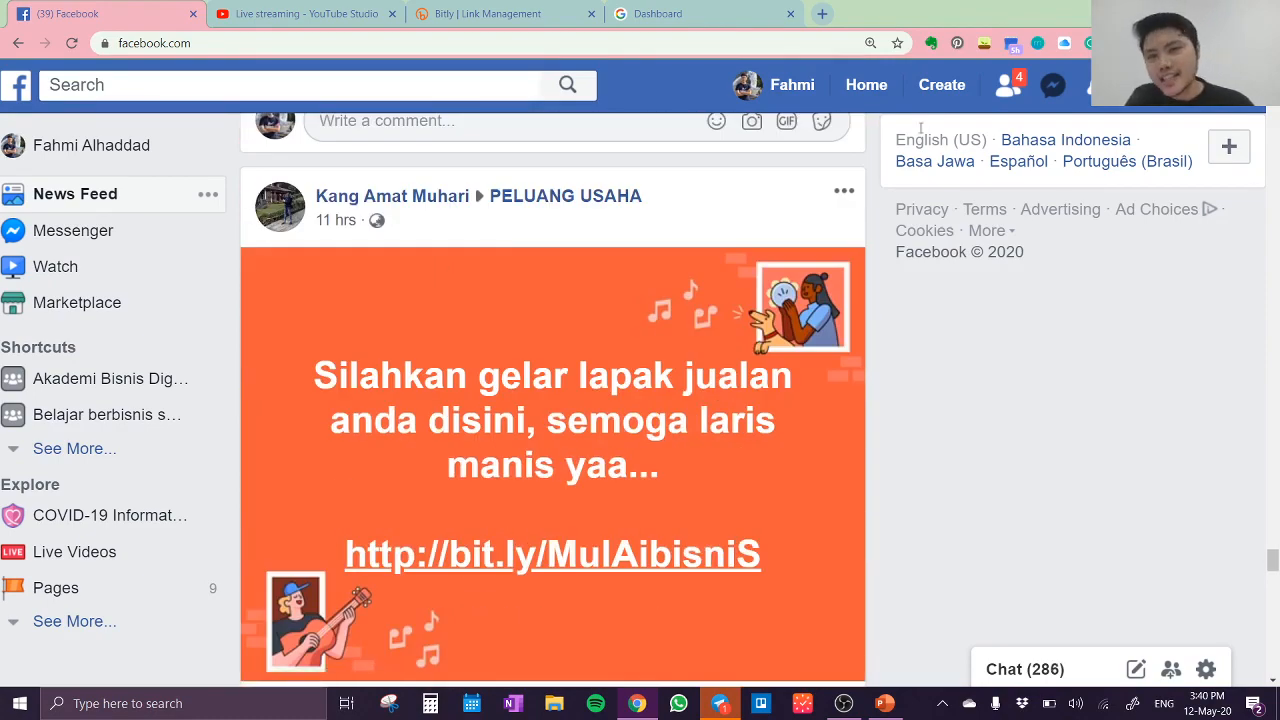
click(945, 86)
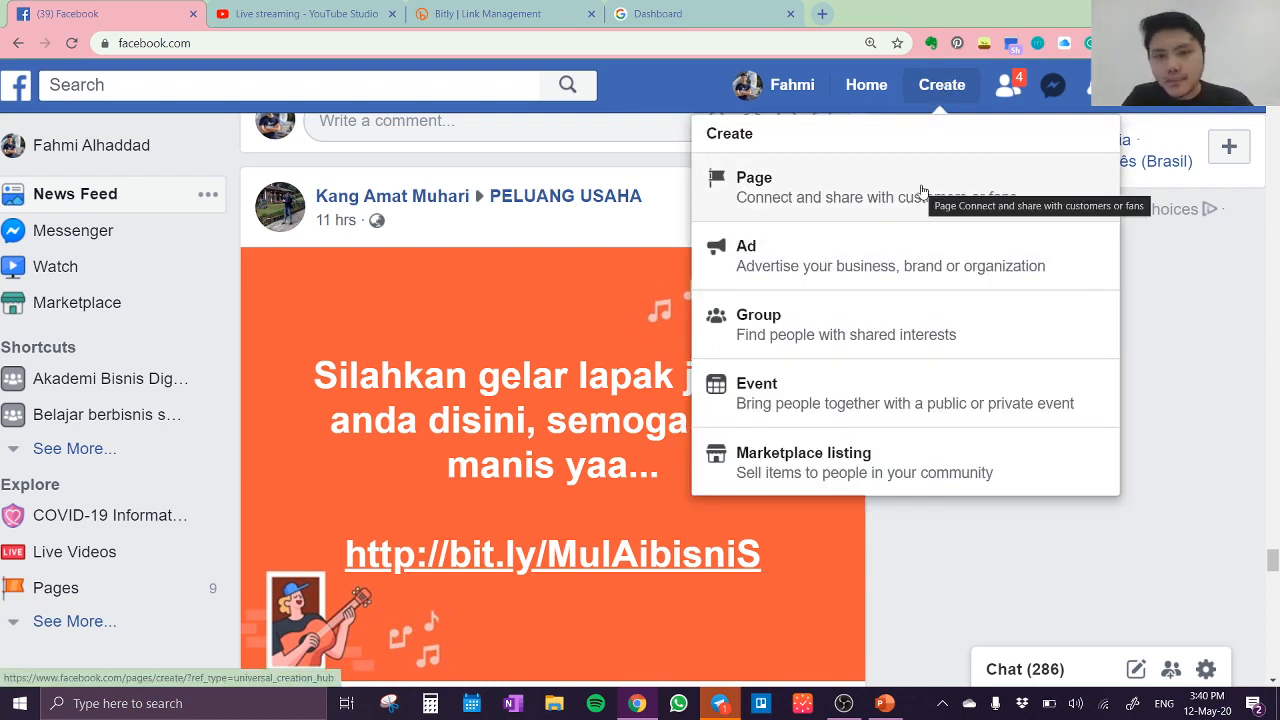
click(892, 267)
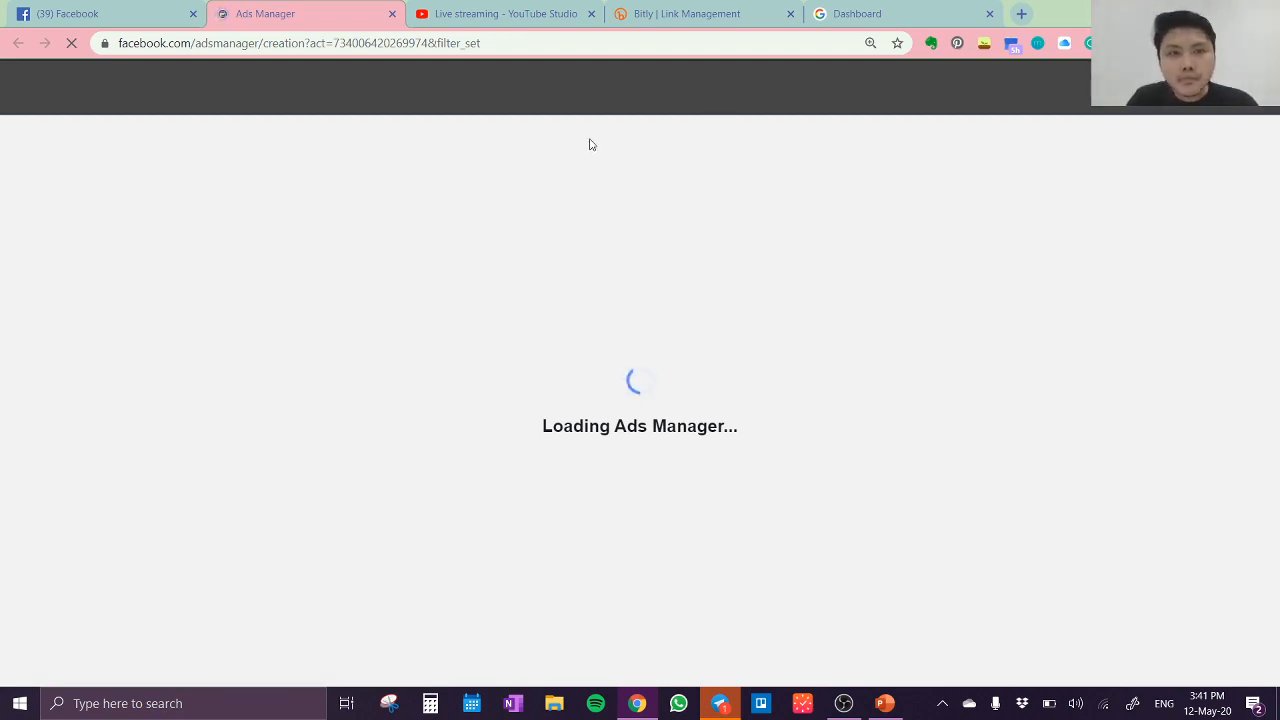
Step: Sign in to the ABDi member dashboard with the member's e-mail and account password, and decline to save the password in the browser
click(869, 17)
drag(620, 365, 434, 386)
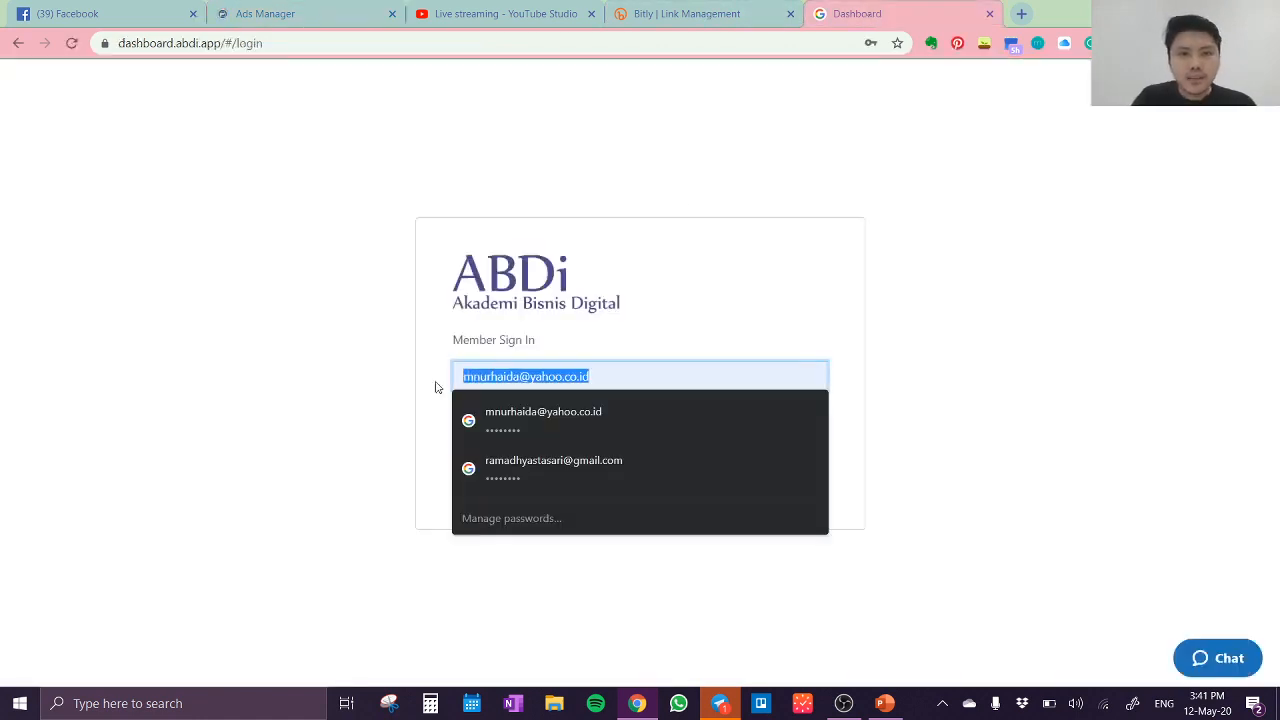
key(BackSpace)
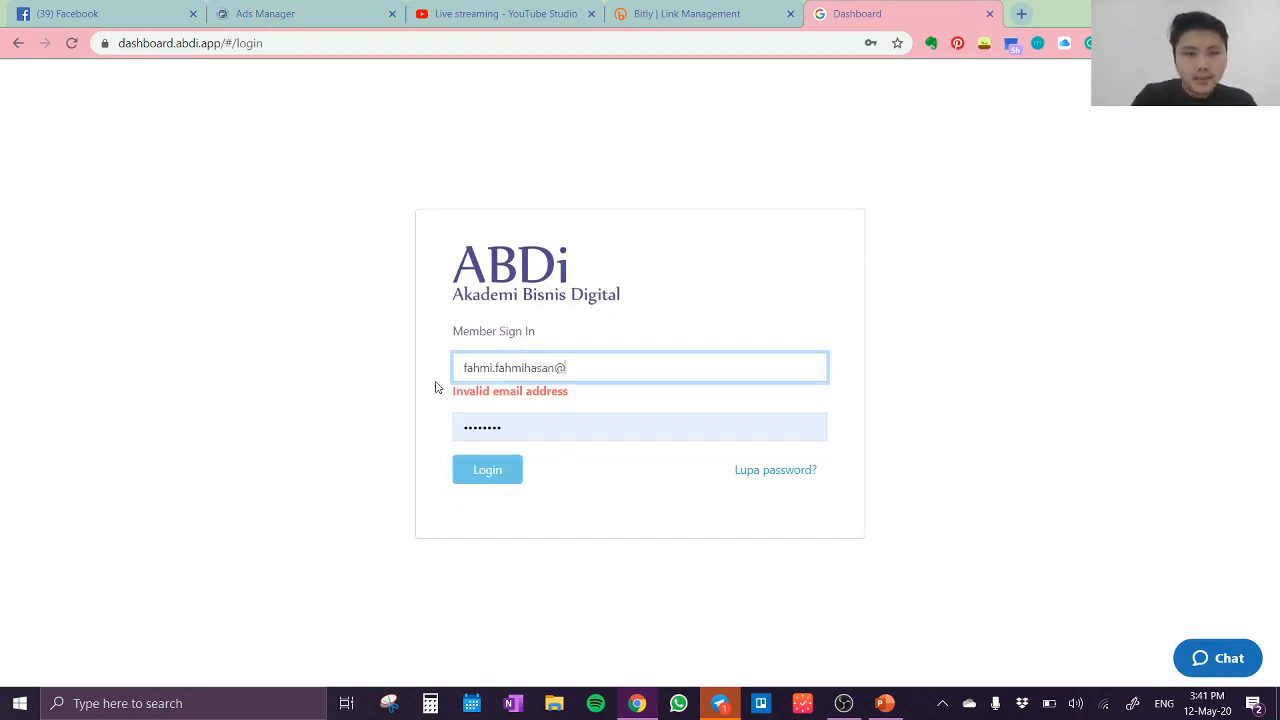
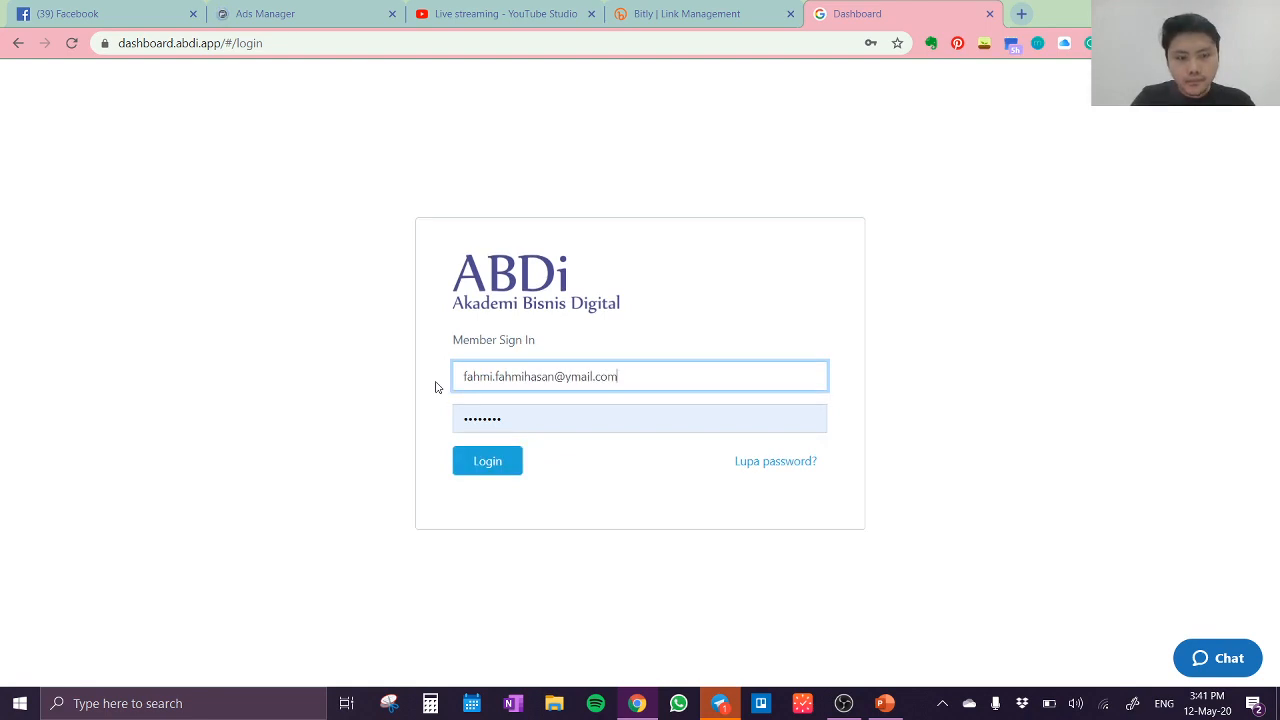
key(Tab)
key(BackSpace)
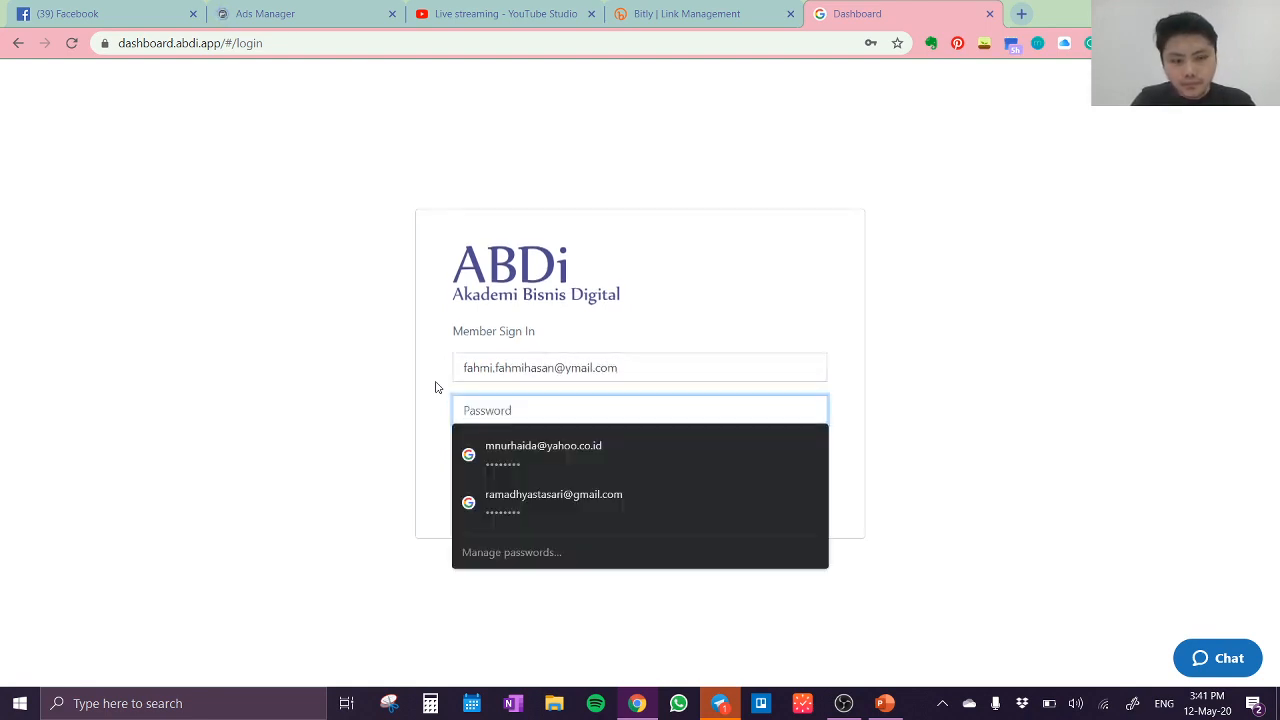
text(****)
key(Return)
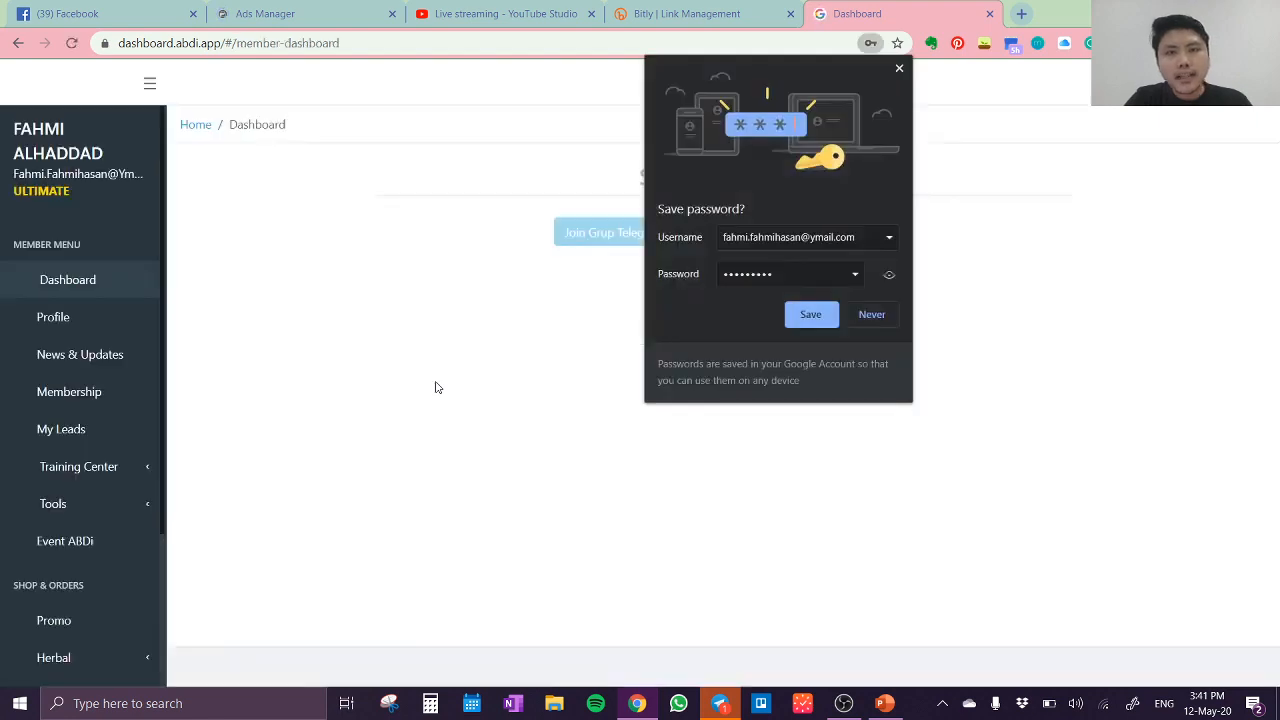
click(872, 314)
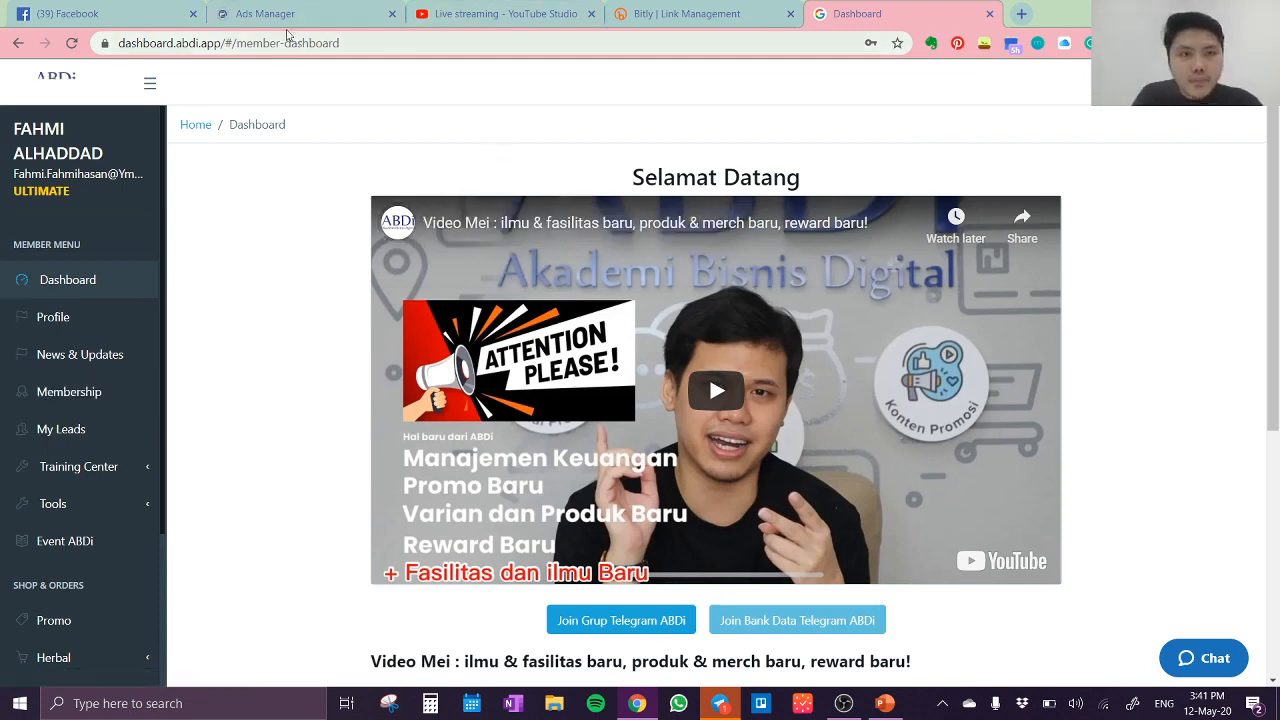
Step: Check whether Ads Manager has loaded, and open the Video Essenzo collection among the ABDi dashboard's tools
click(287, 14)
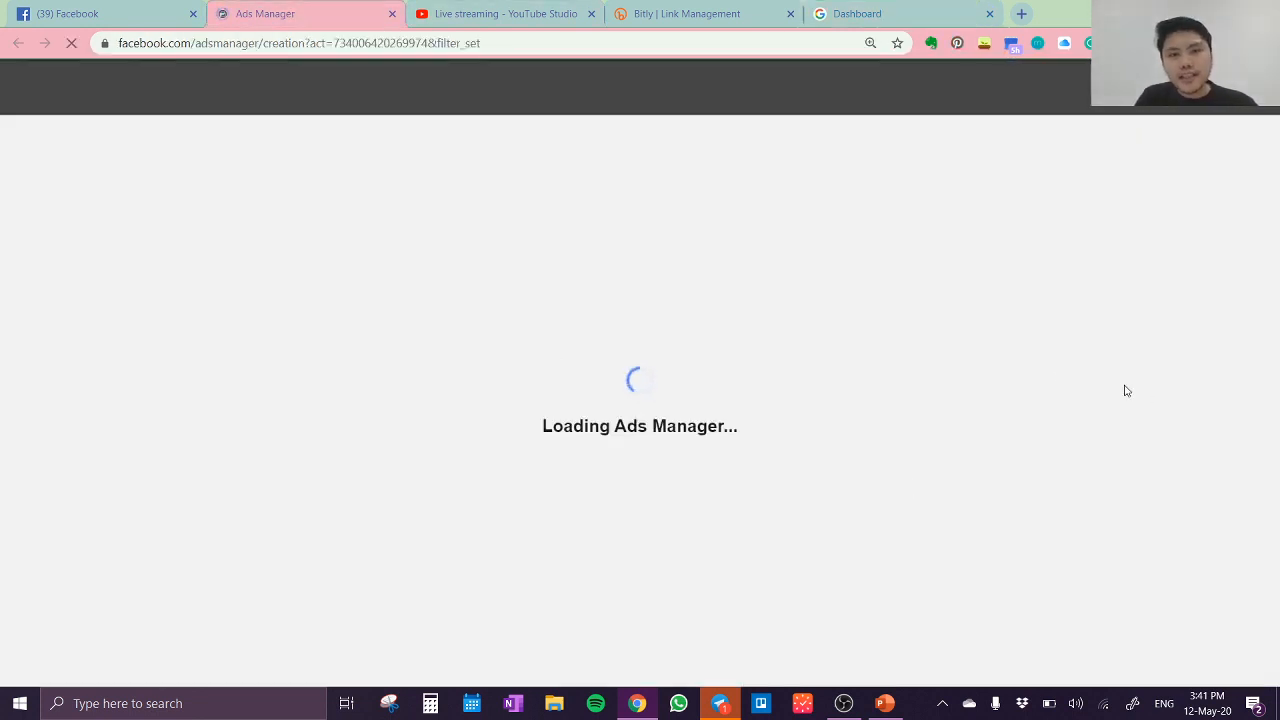
click(838, 16)
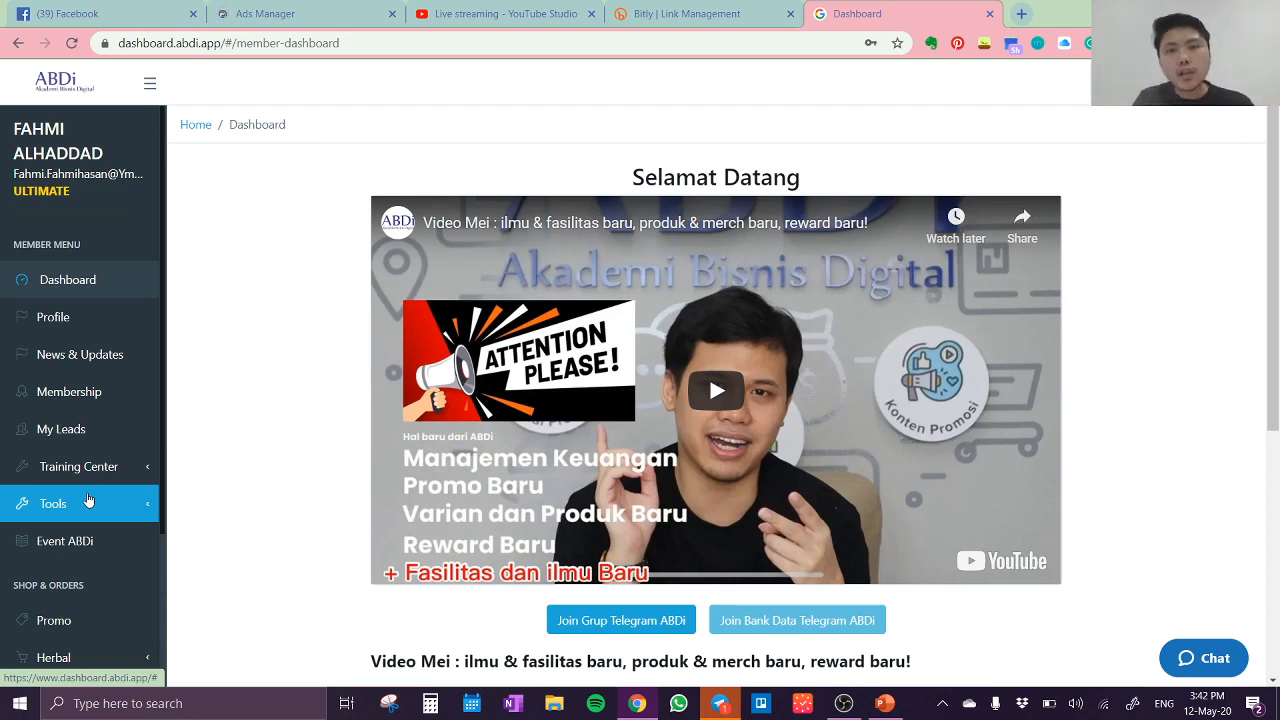
click(85, 506)
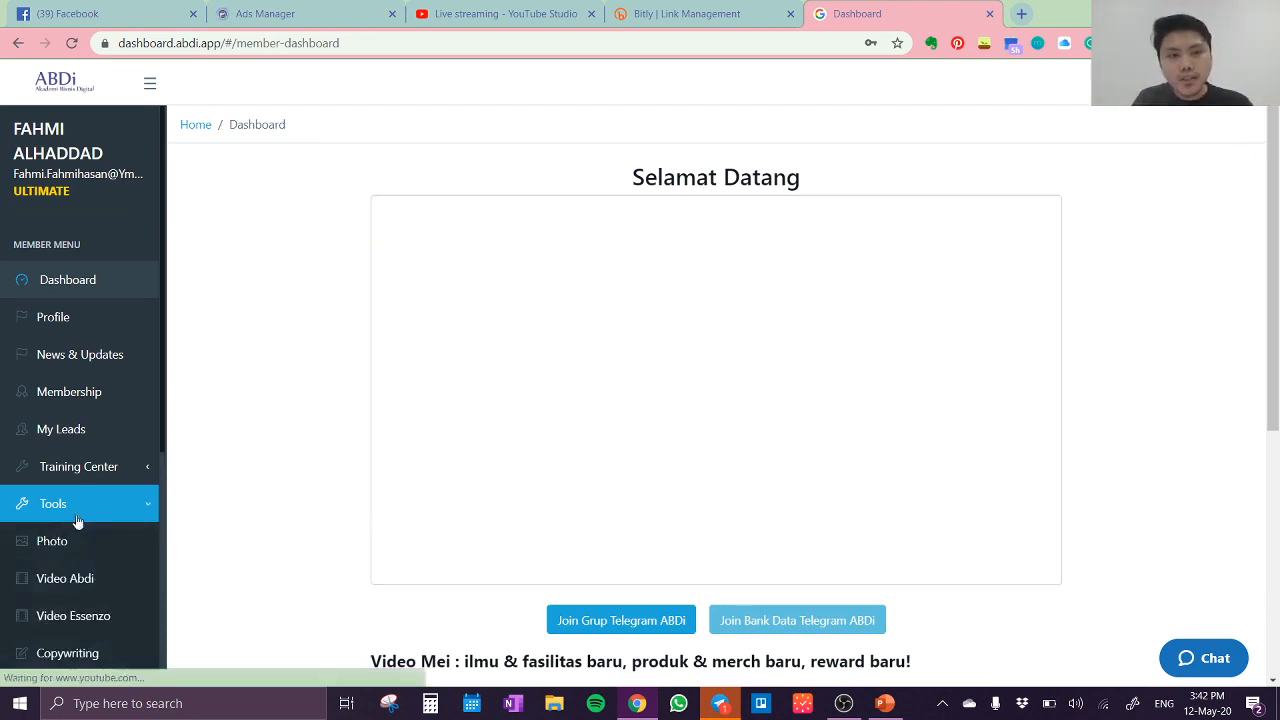
click(99, 618)
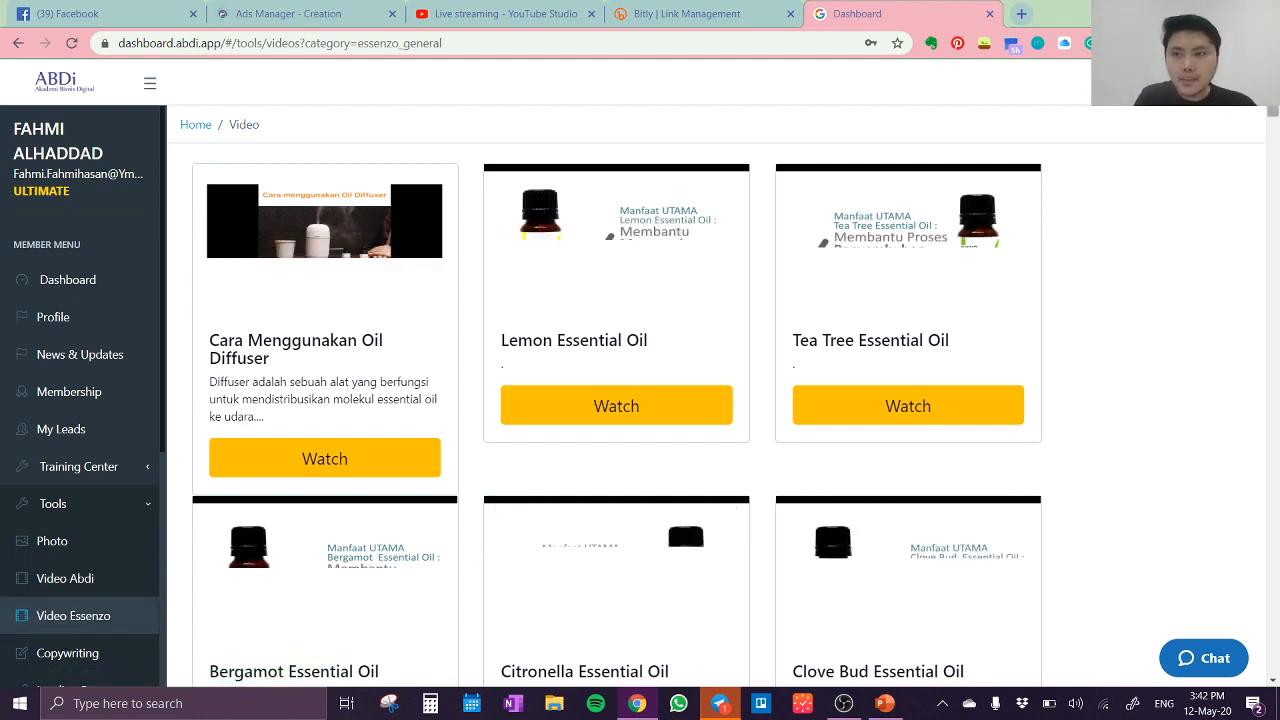
Step: Find the video "Turun Berat Badan 14 kg Dalam 2 Bulan? (Ini Caranya)" in the Essenzo collection and start downloading it
scroll(1275, 118, down, 3)
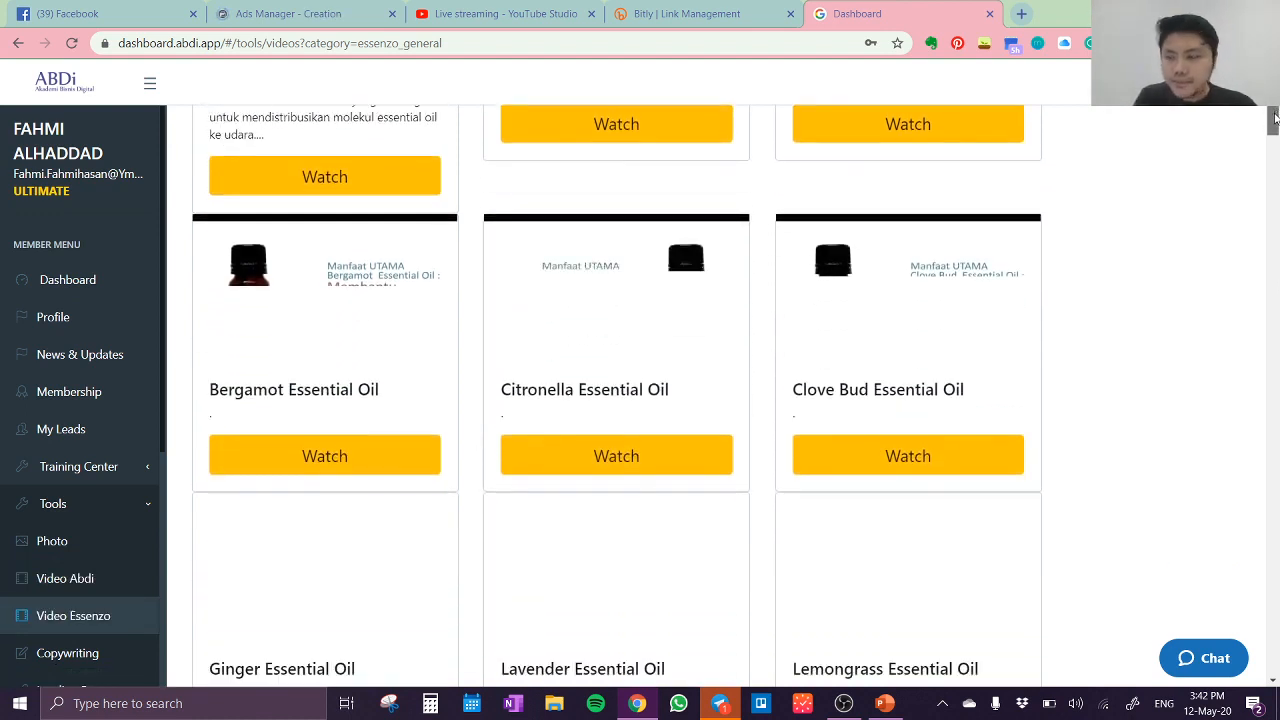
drag(1275, 118, 1227, 518)
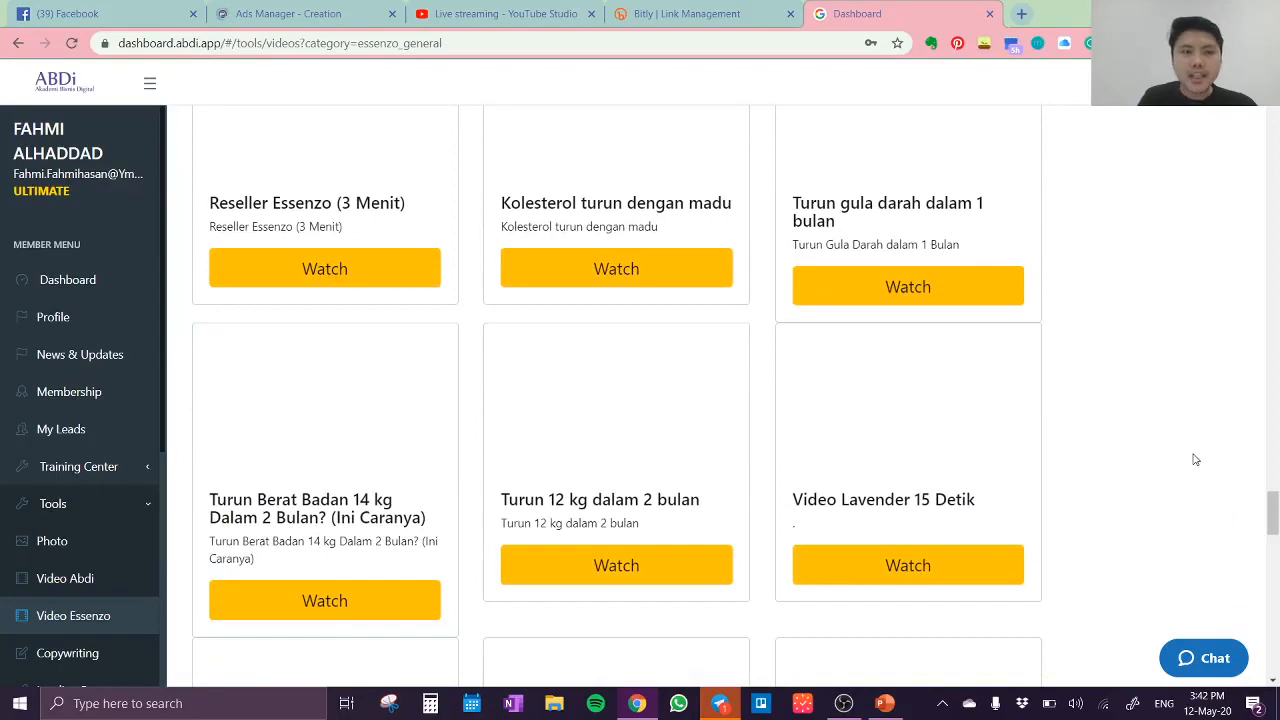
scroll(1195, 459, down, 2)
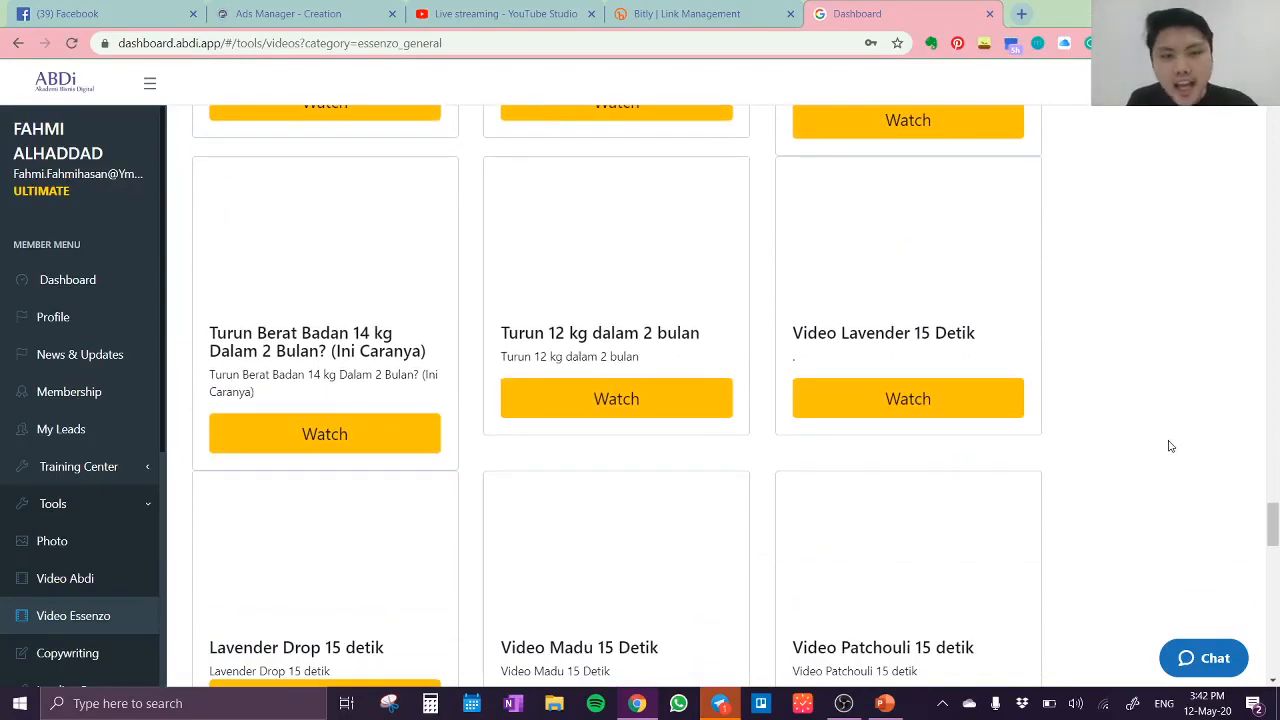
scroll(1203, 414, up, 3)
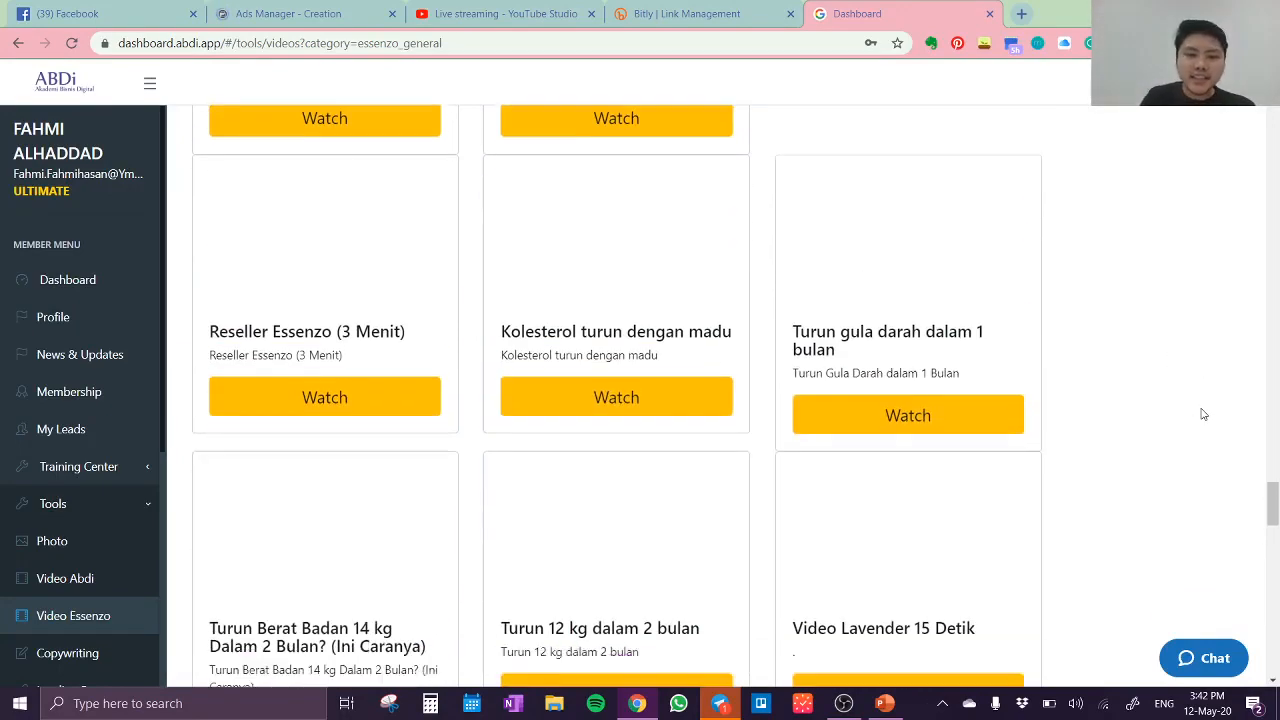
scroll(1203, 414, down, 3)
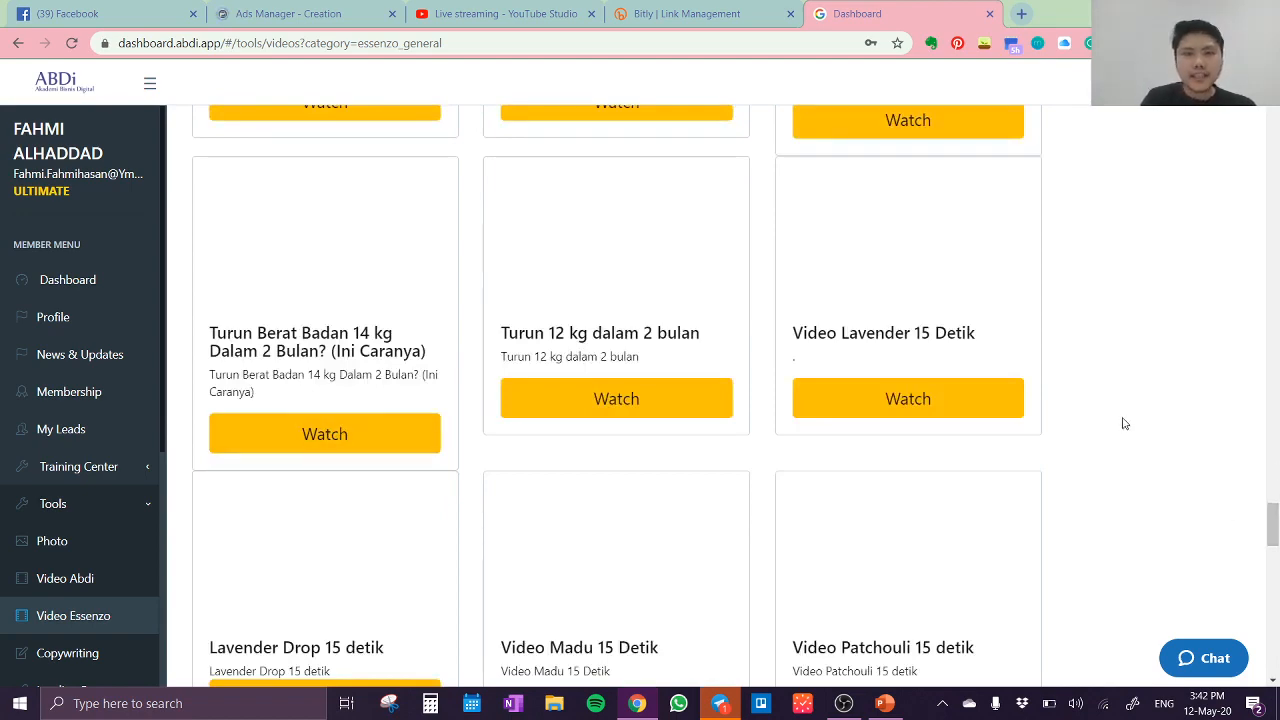
scroll(1006, 417, down, 3)
scroll(1006, 417, down, 6)
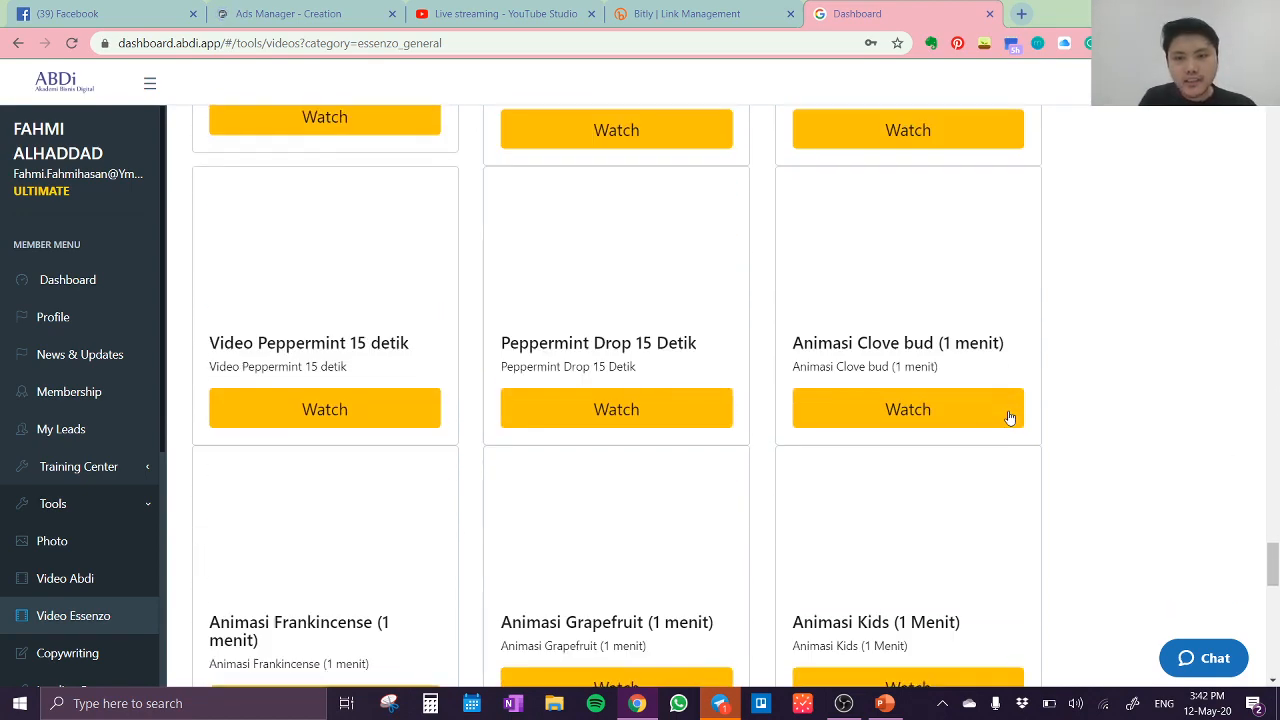
scroll(966, 402, up, 3)
scroll(962, 406, up, 7)
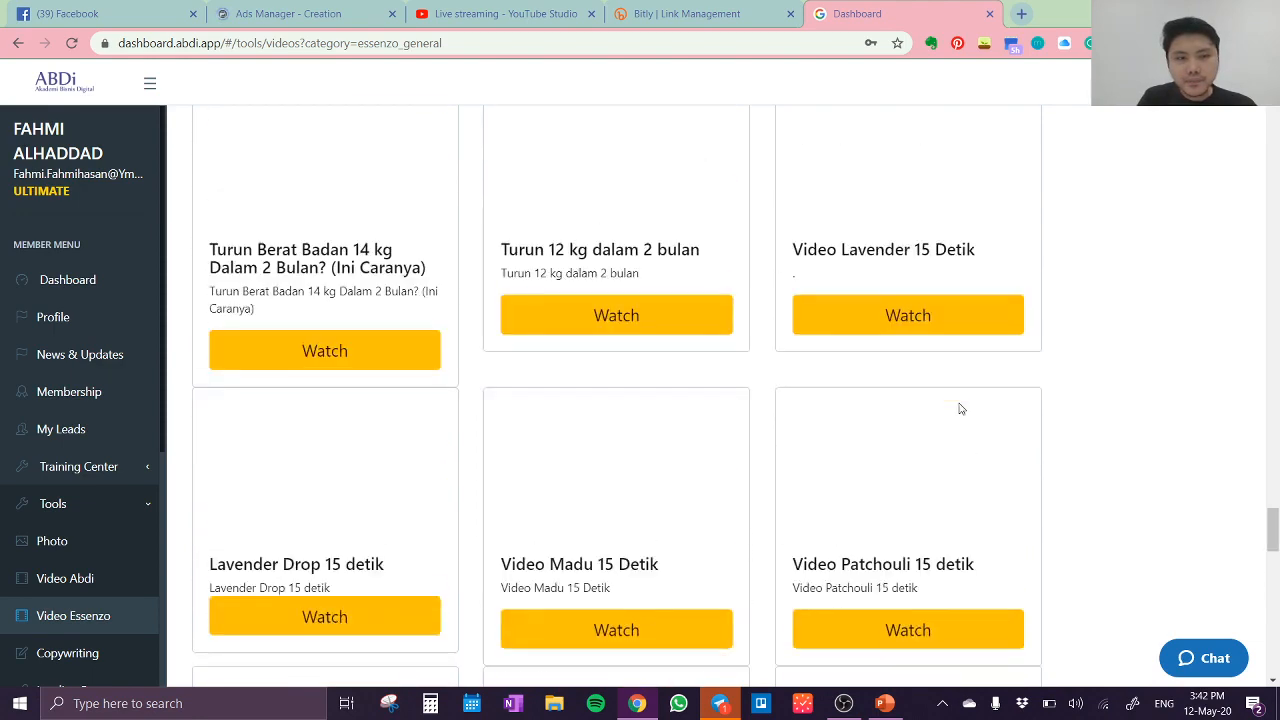
scroll(958, 410, down, 2)
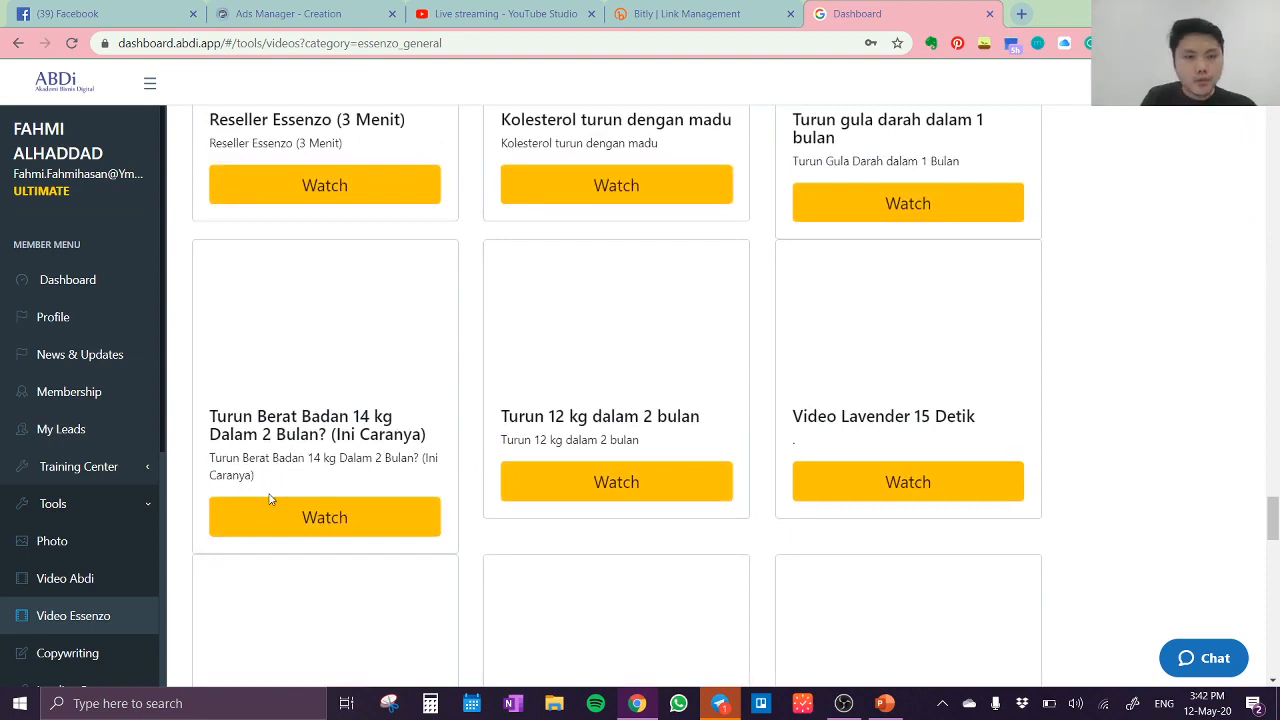
click(320, 521)
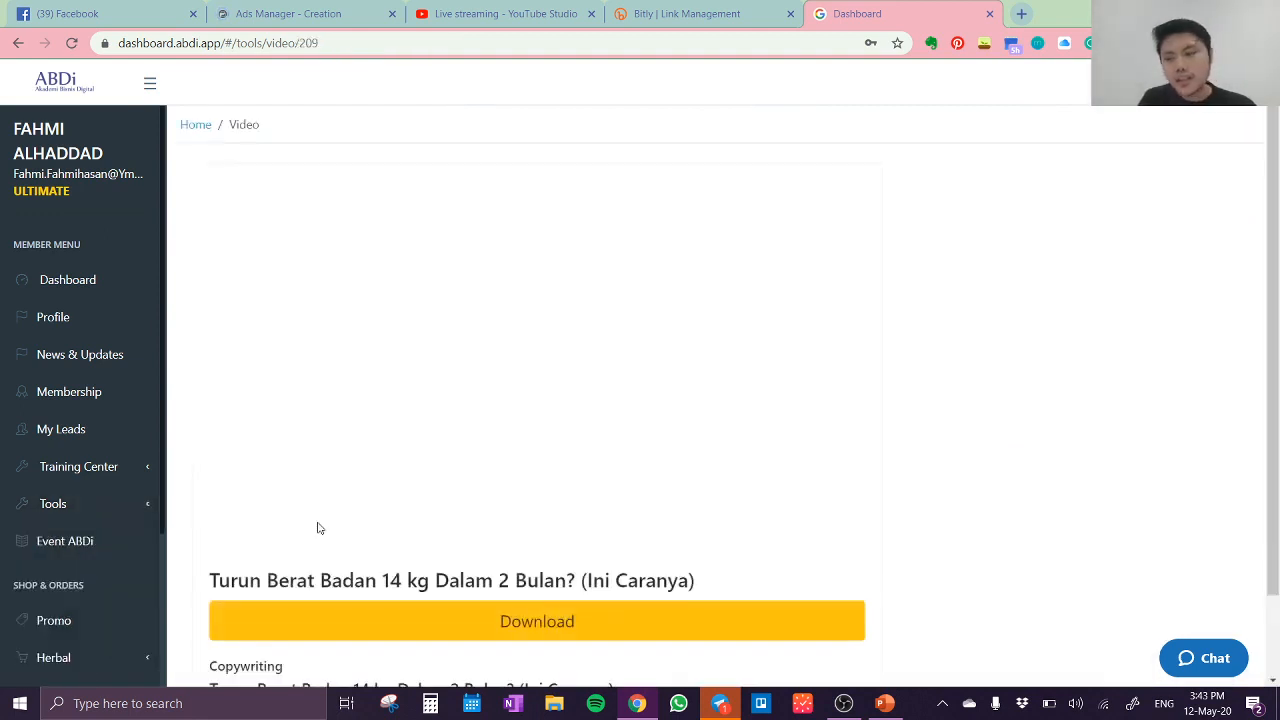
click(558, 625)
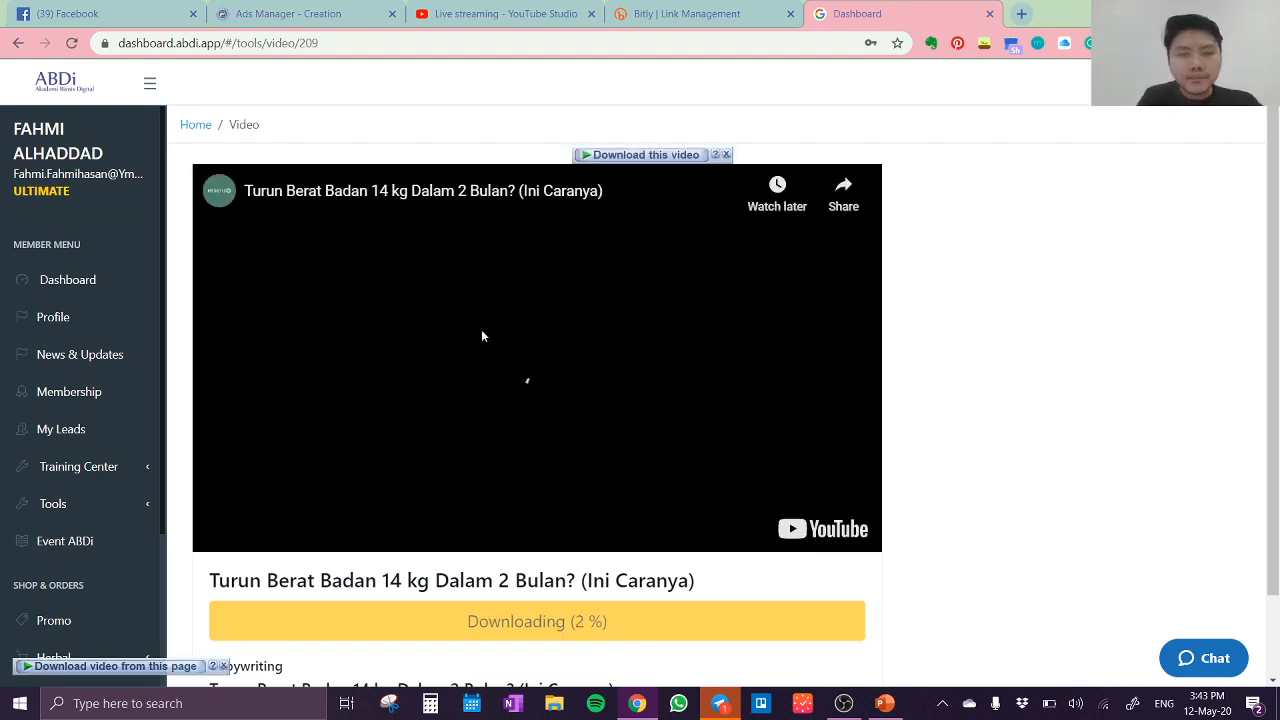
Step: Check the Ads Manager creation page and pause the video preview on the ABDi download page
click(310, 13)
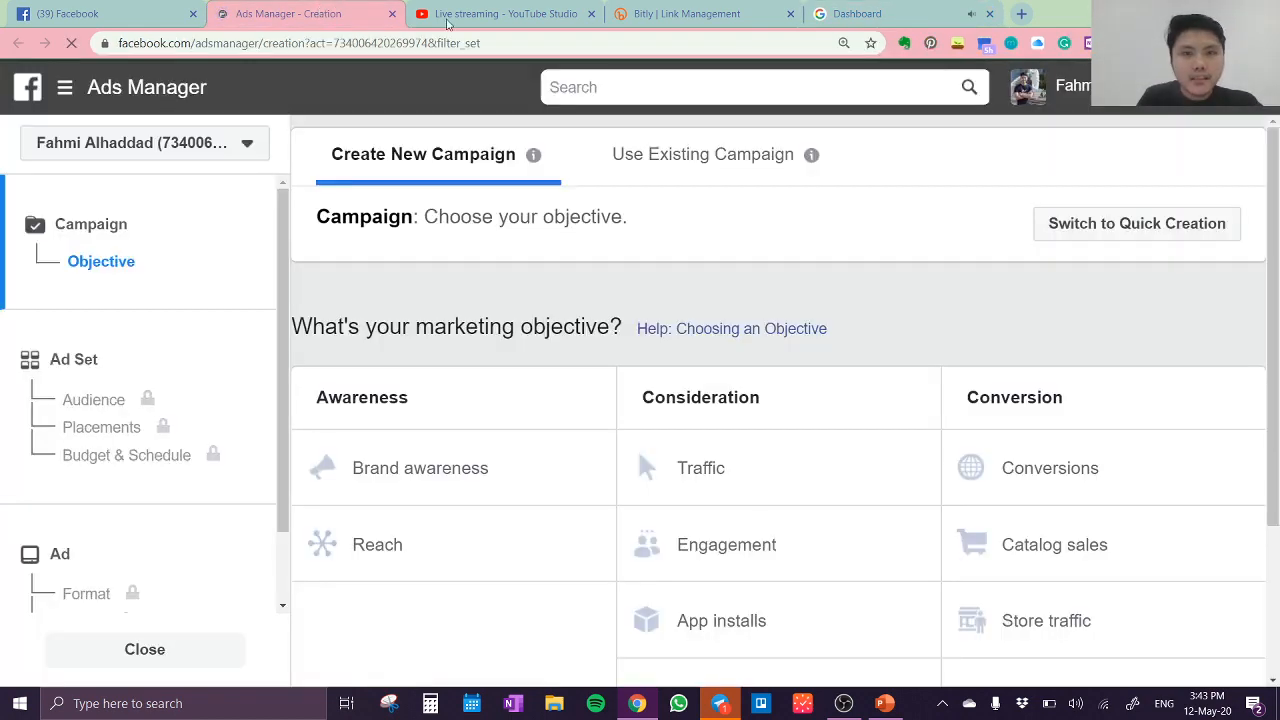
click(845, 15)
click(552, 393)
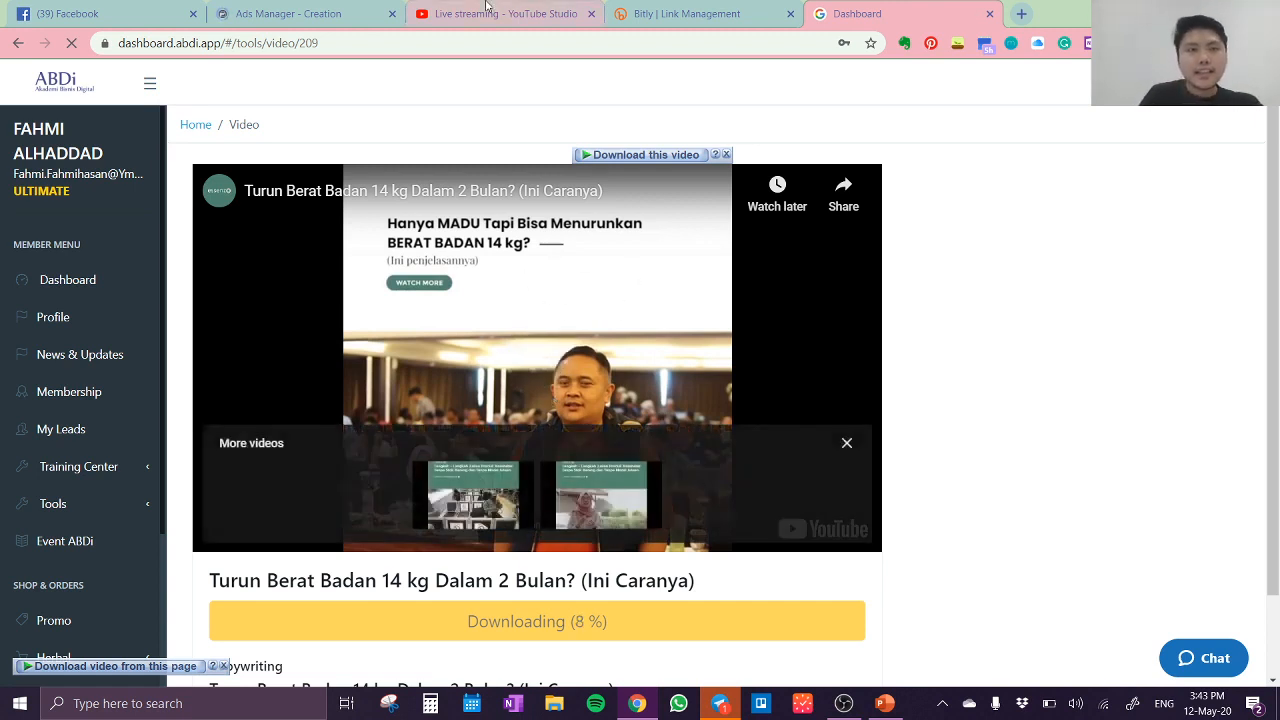
Step: Dismiss the unfinished campaign draft in Ads Manager and switch to the ad account listed between Dropship Essenzo and Health Addict By Essenzo
click(364, 9)
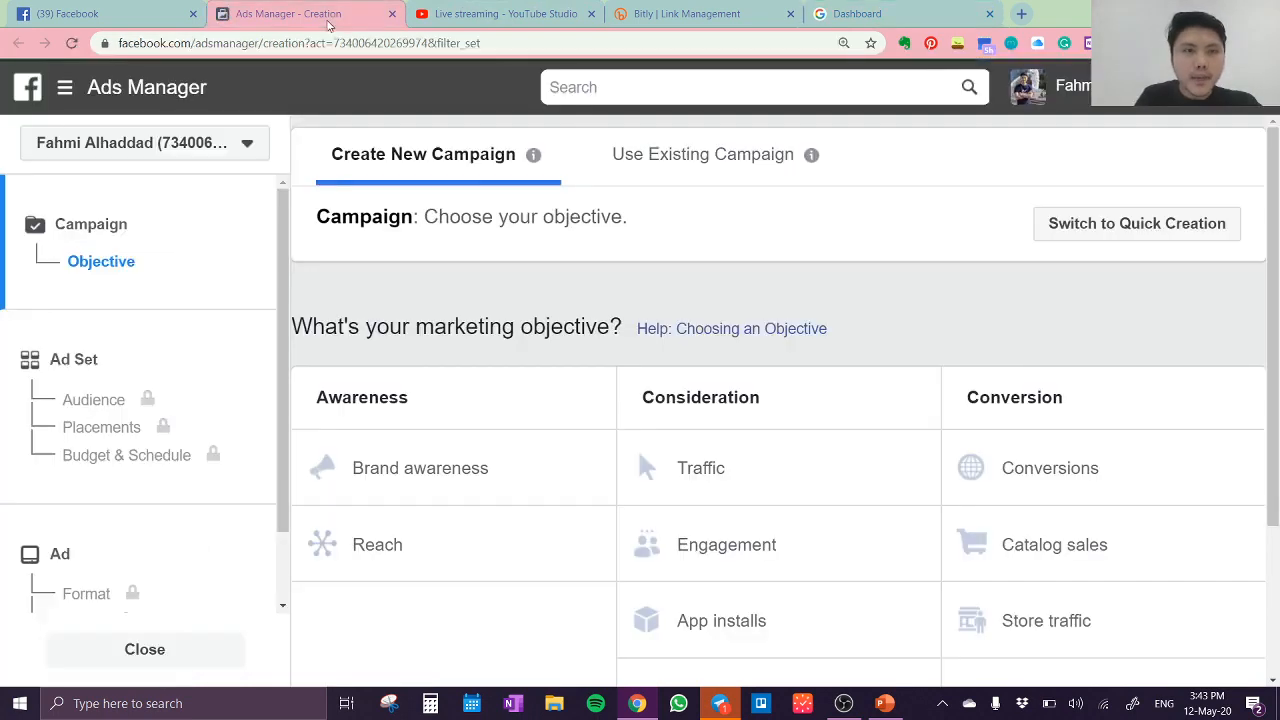
click(1021, 216)
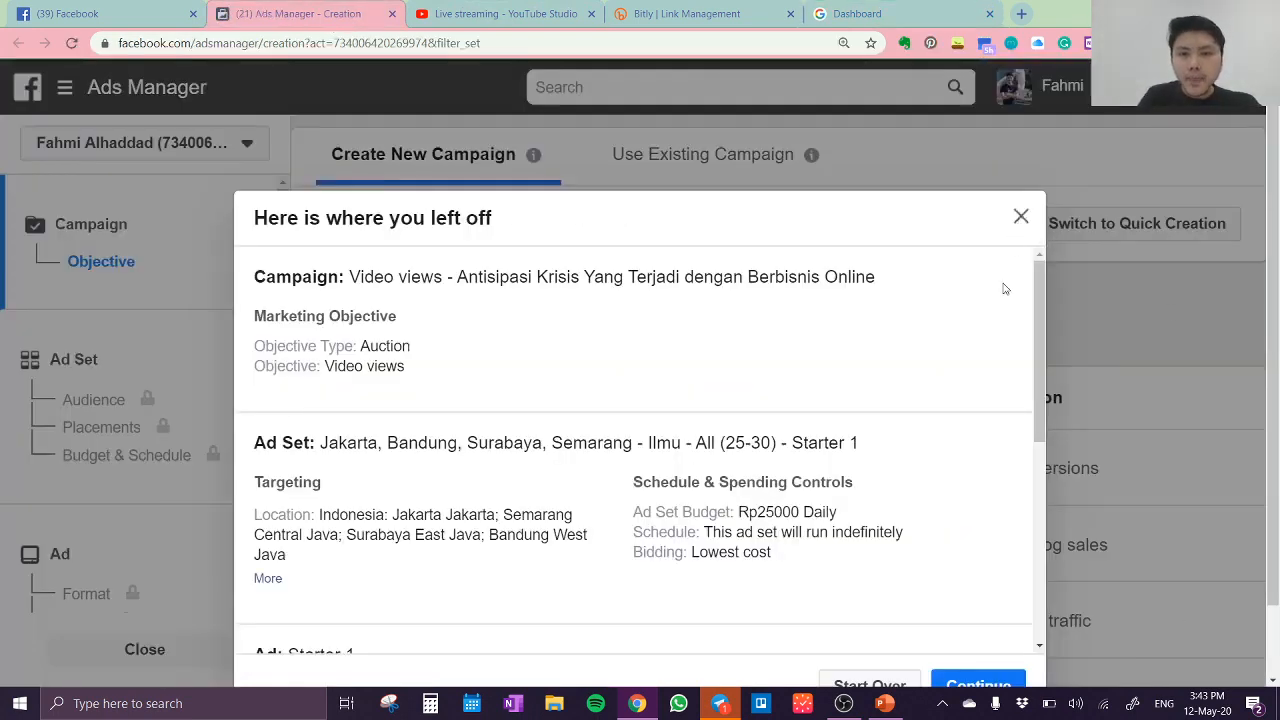
click(162, 145)
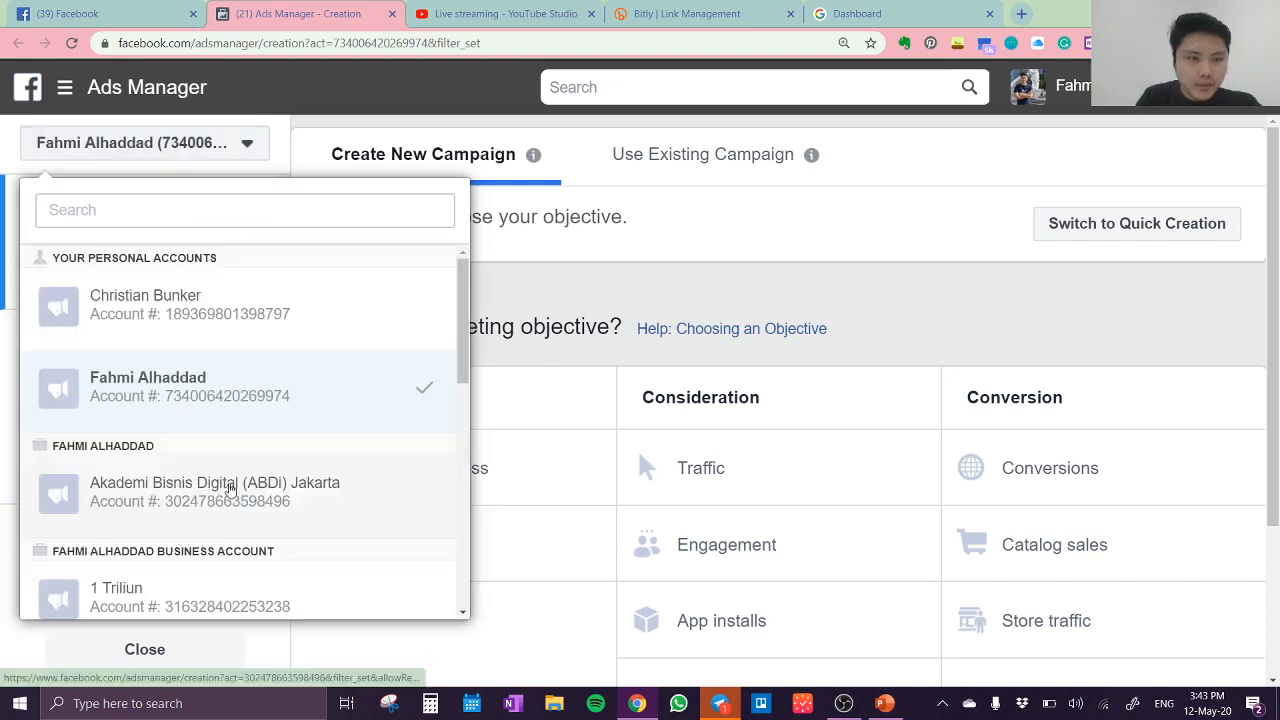
drag(464, 345, 456, 492)
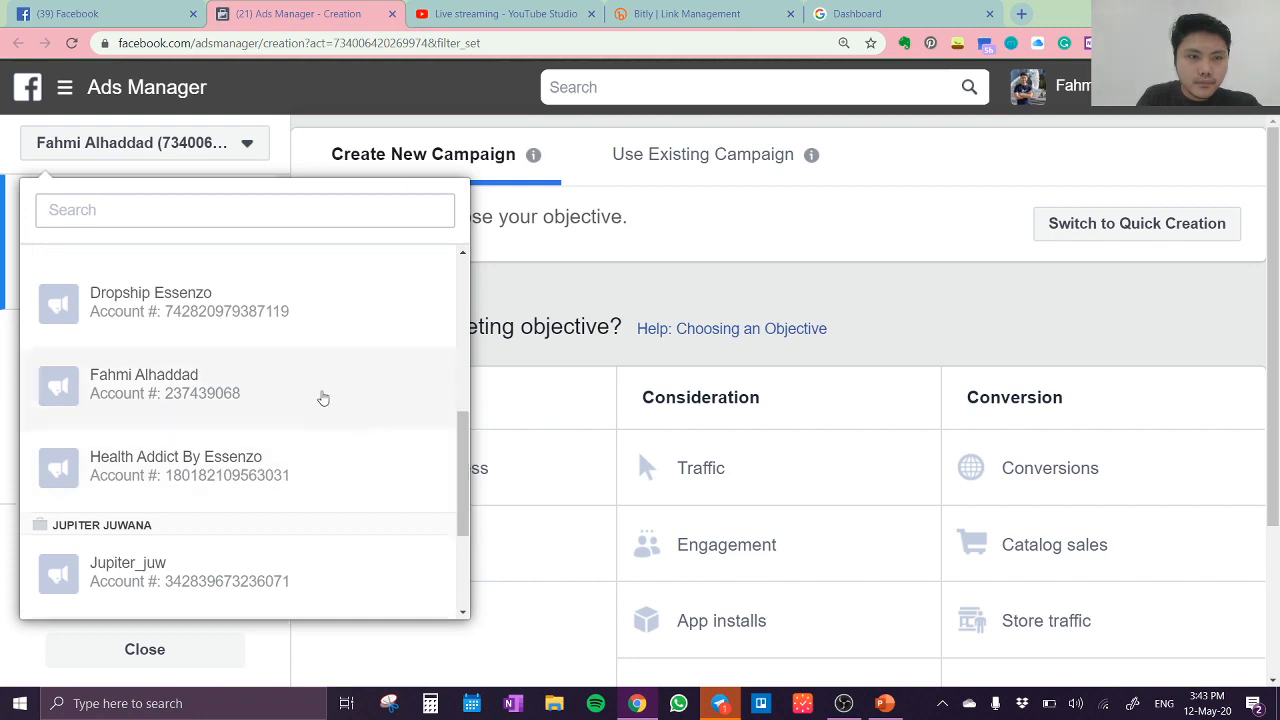
click(323, 395)
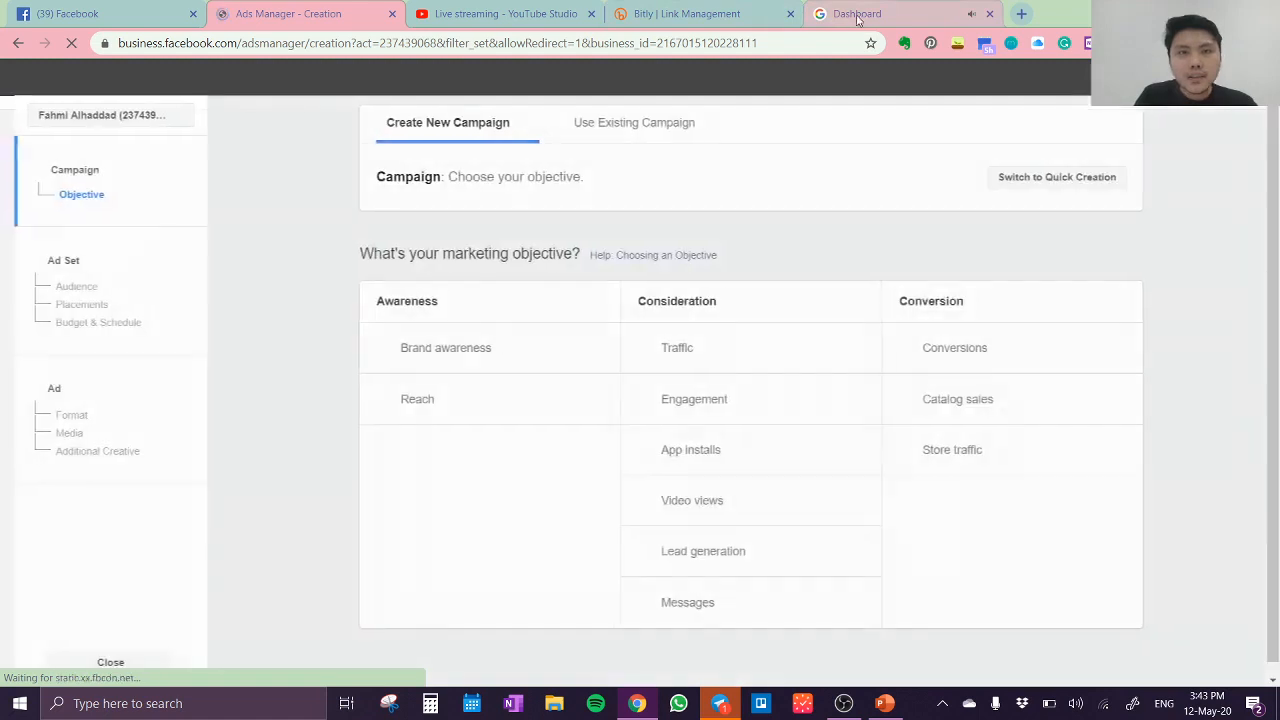
Step: Check the video download's progress, silence the preview whenever it plays, and return to the marketing objectives in Ads Manager
click(840, 13)
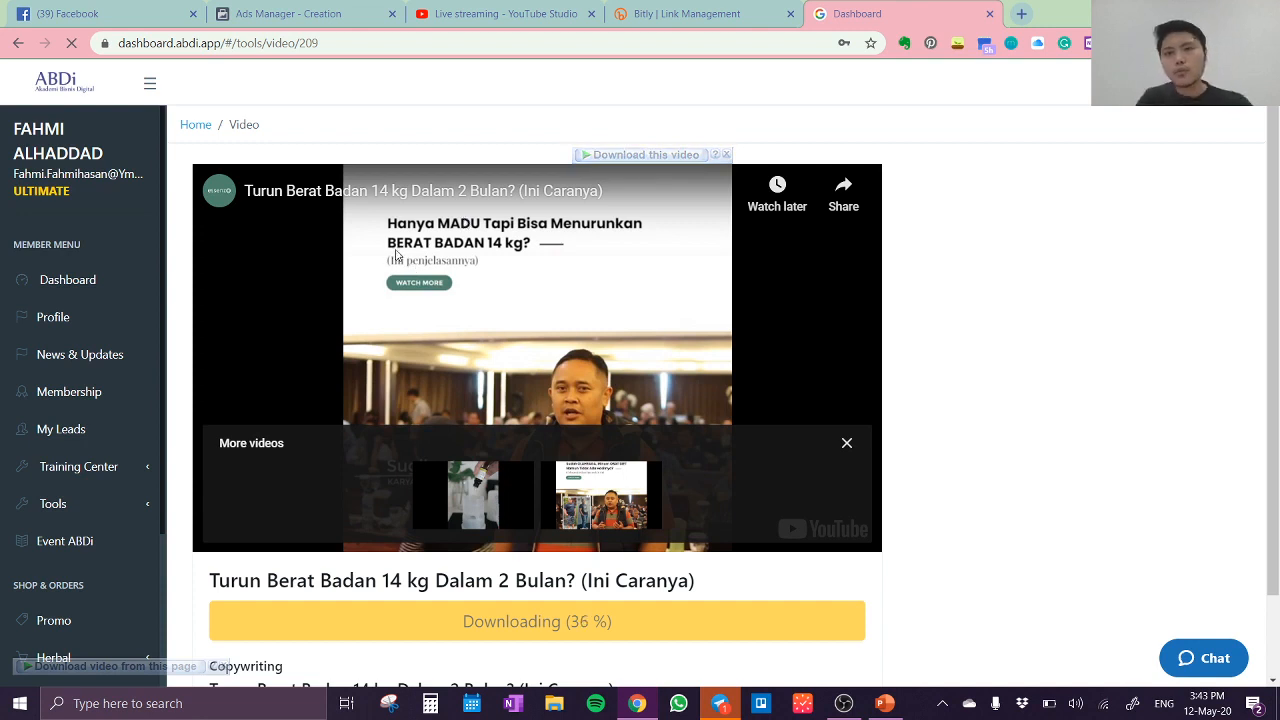
click(292, 15)
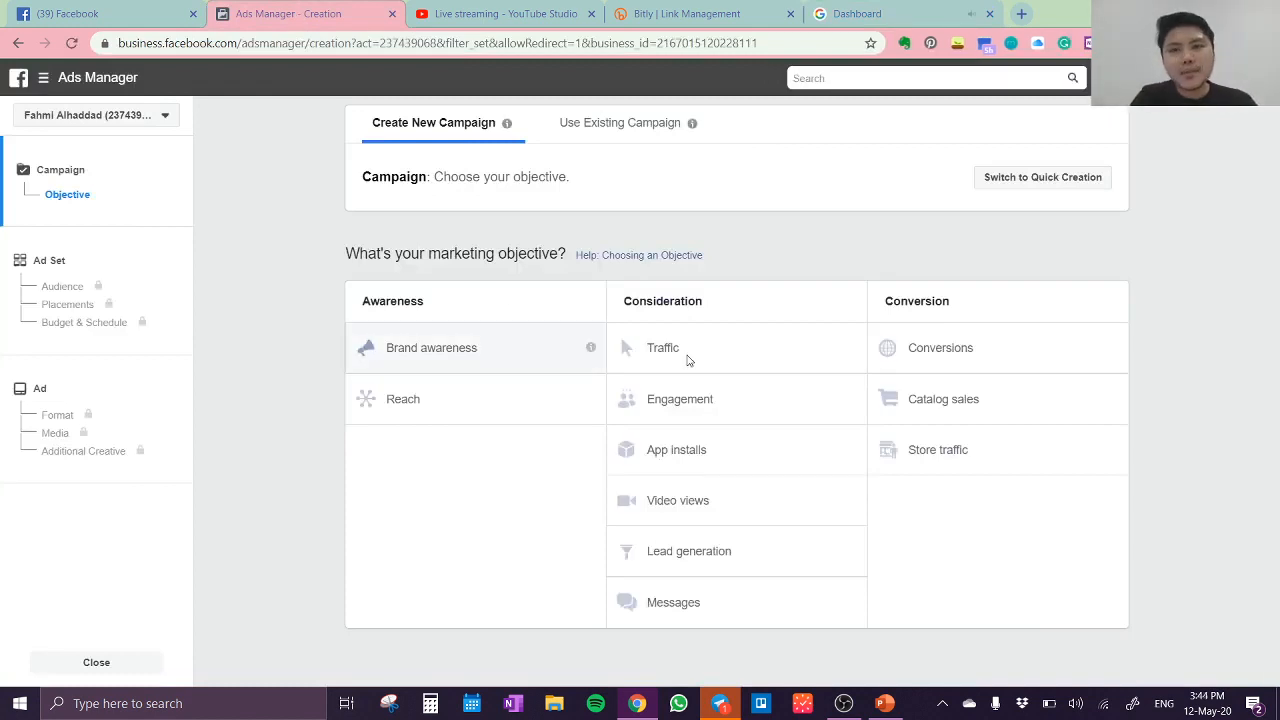
click(872, 16)
click(490, 264)
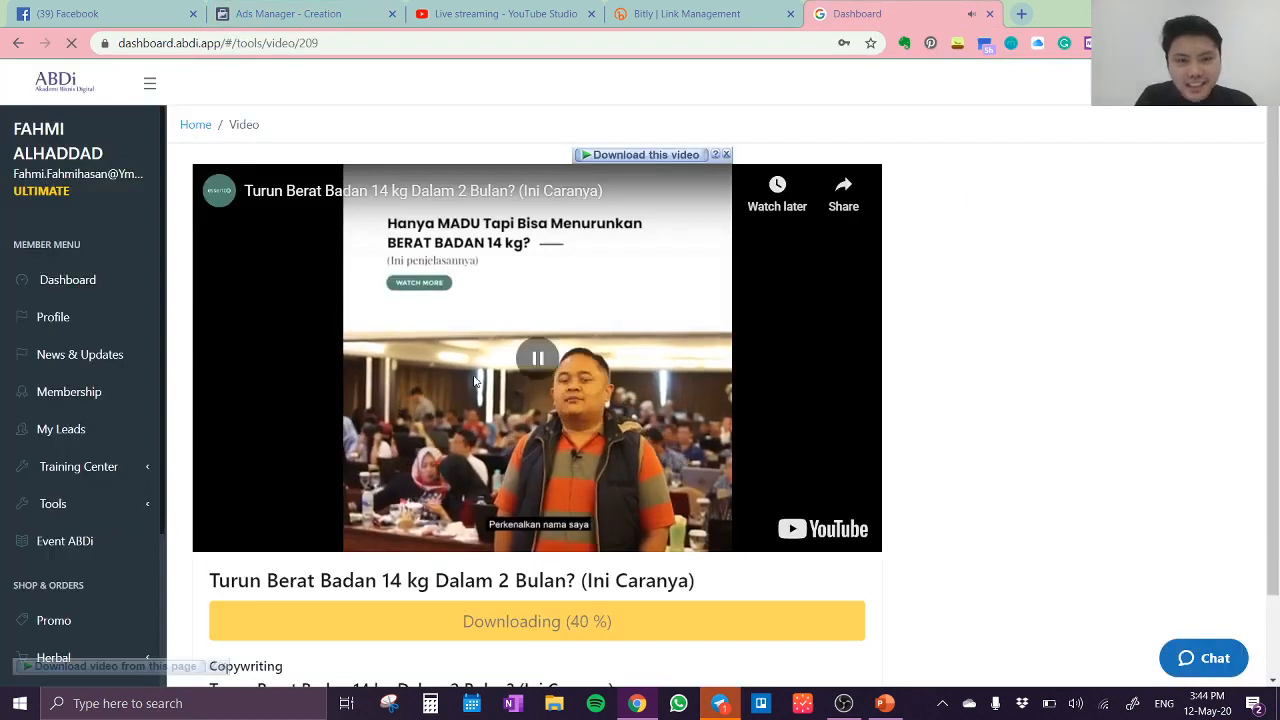
click(311, 18)
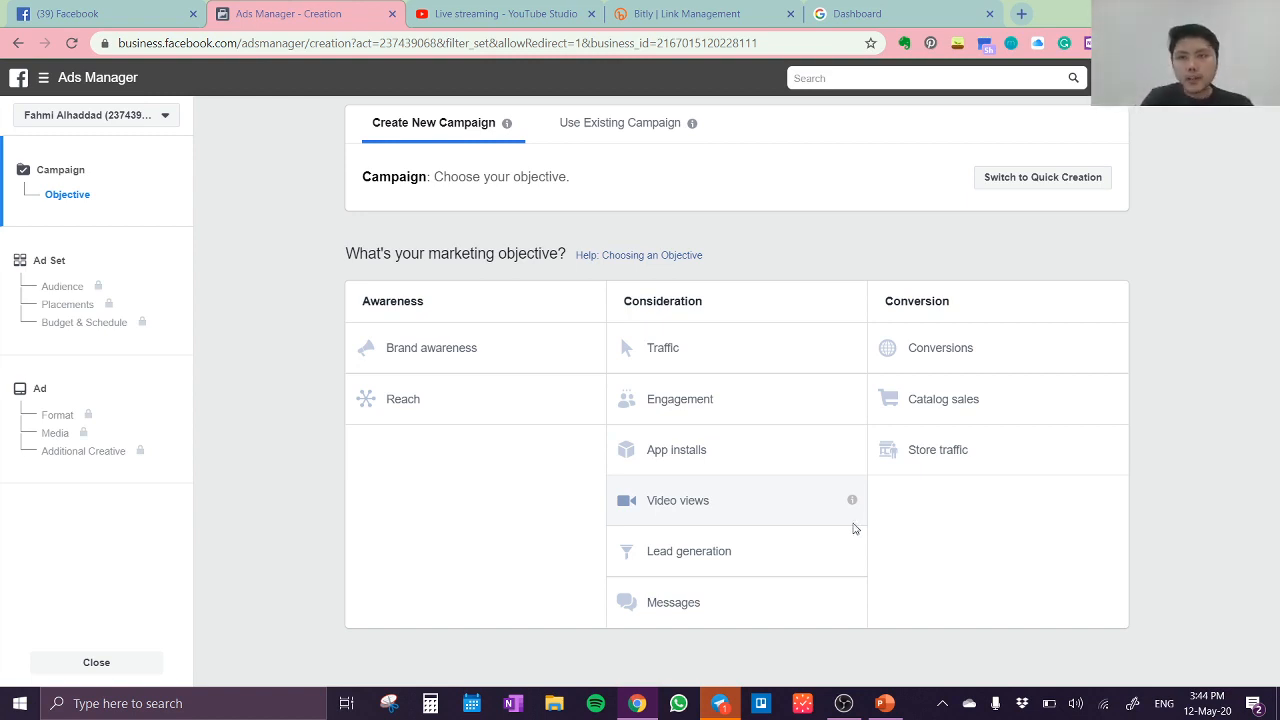
Step: Enlarge the Ads Manager campaign creation page to 150% zoom with the marketing objectives in view
click(1266, 43)
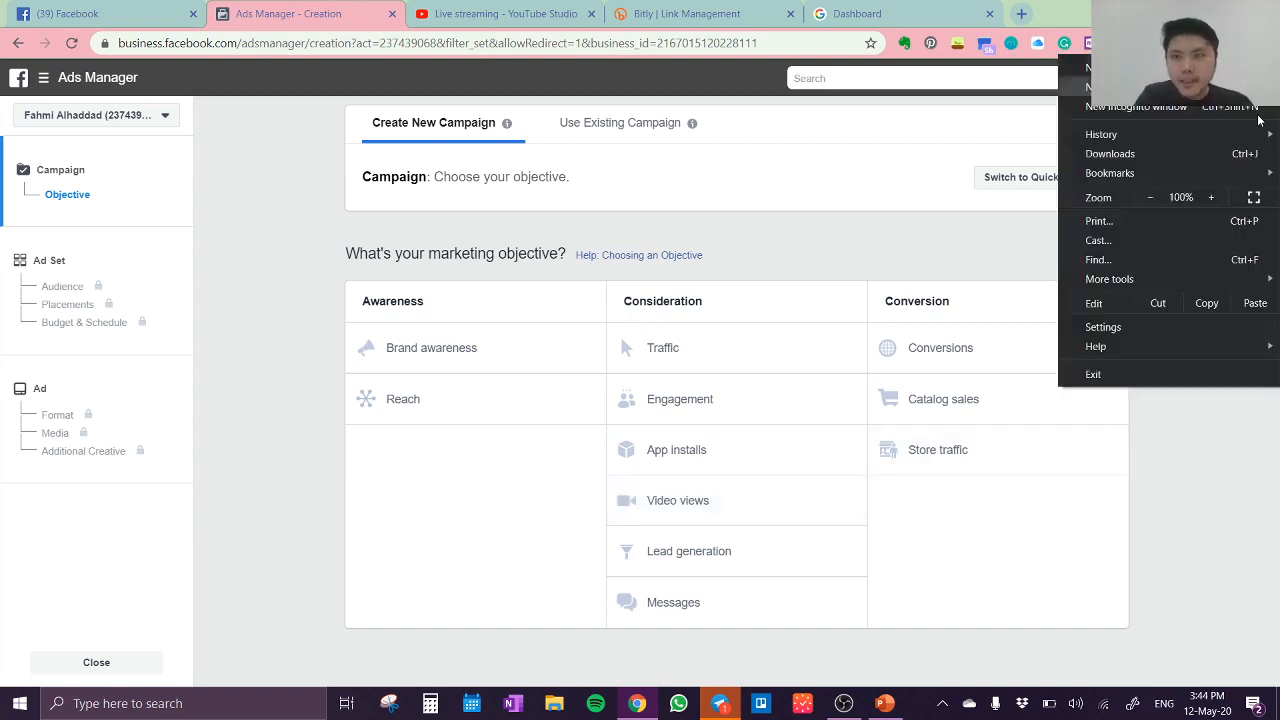
click(1210, 197)
click(1210, 197)
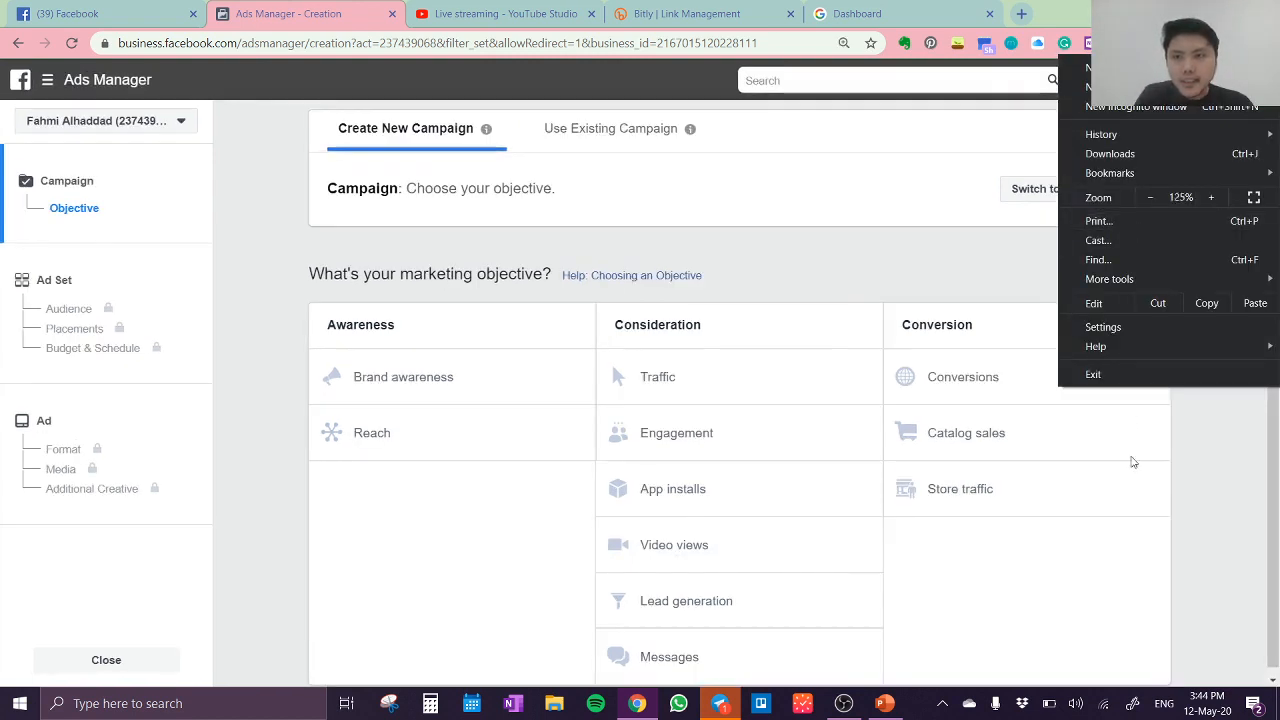
click(972, 297)
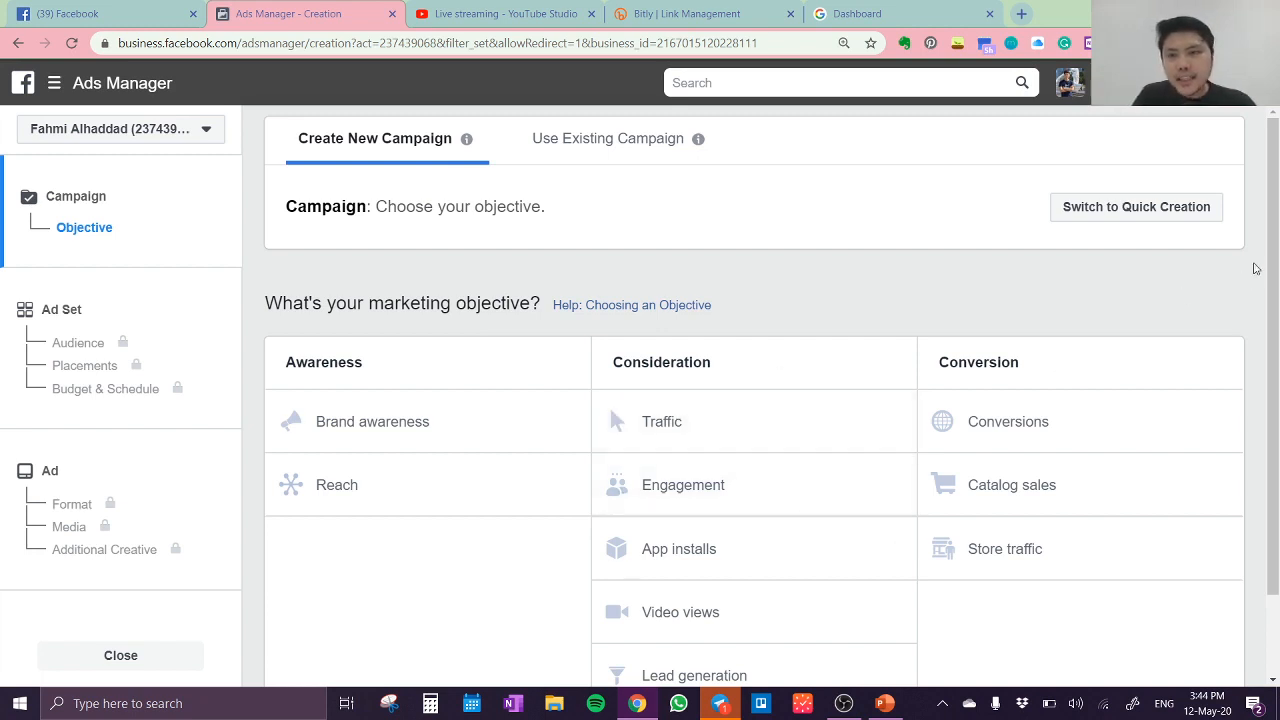
drag(1277, 232, 1276, 344)
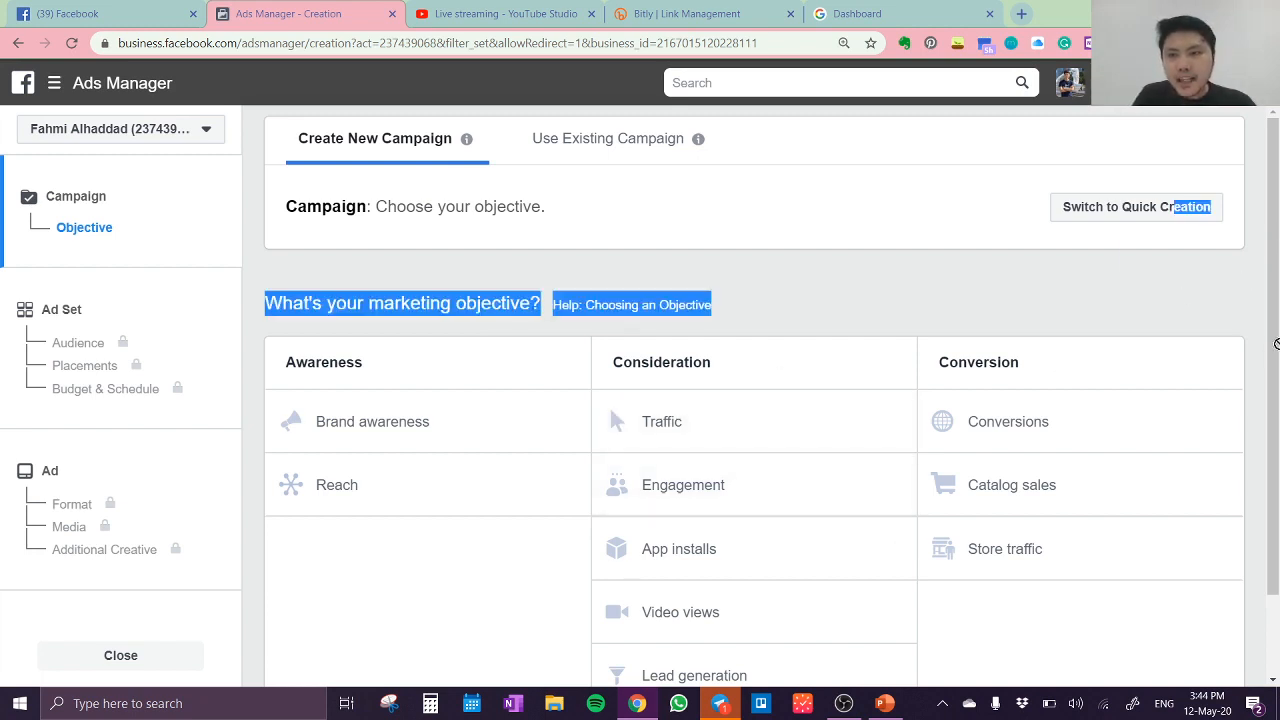
Step: Check the video's download progress on the ABDi page and return to the campaign creation page
click(1143, 292)
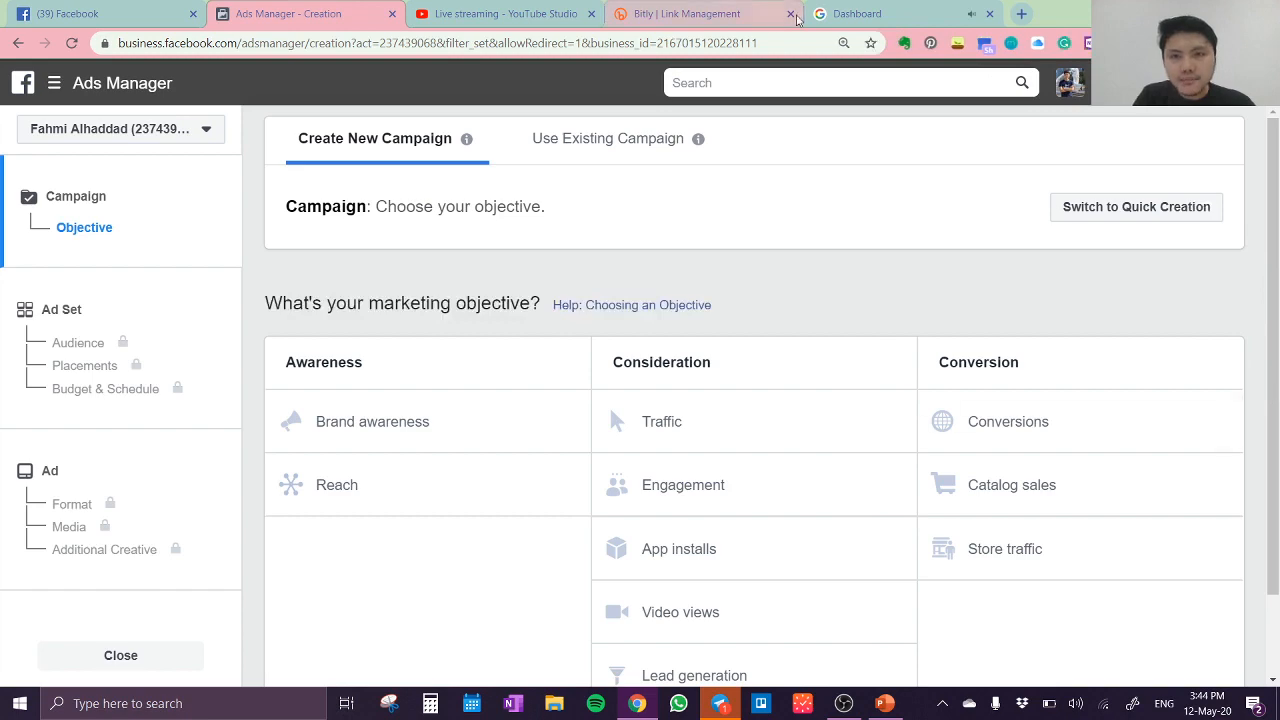
click(855, 16)
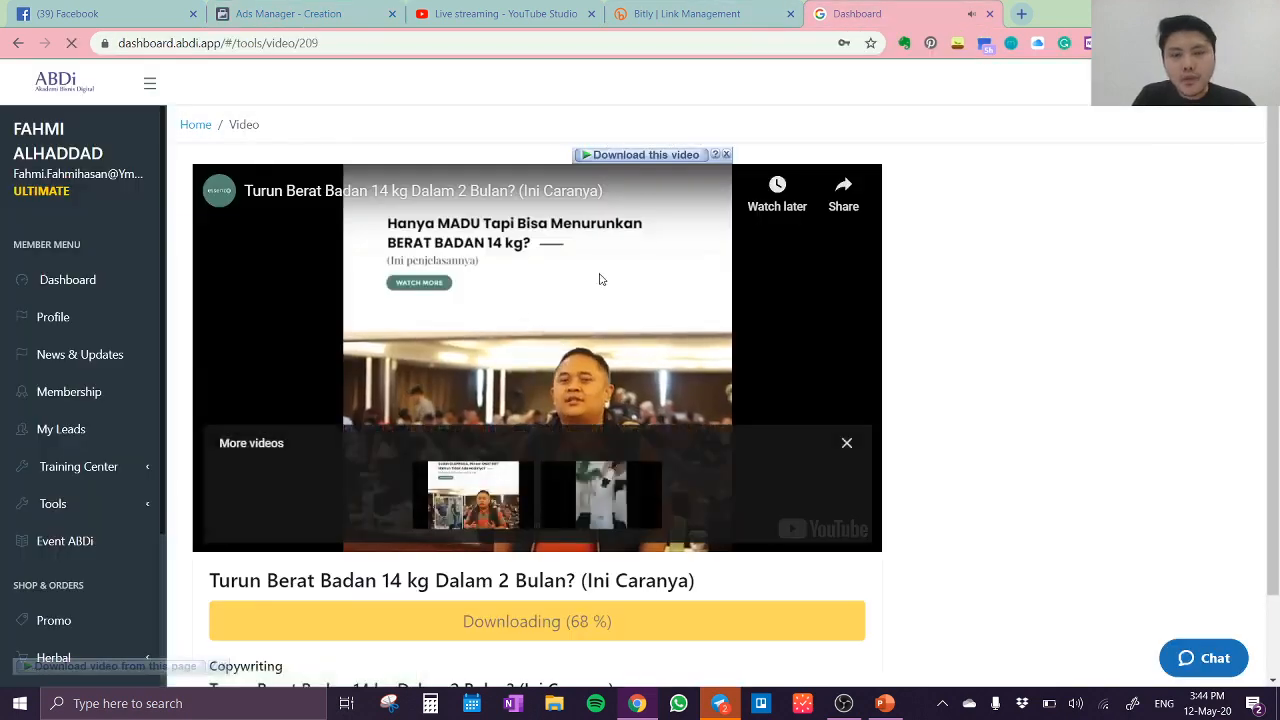
click(270, 16)
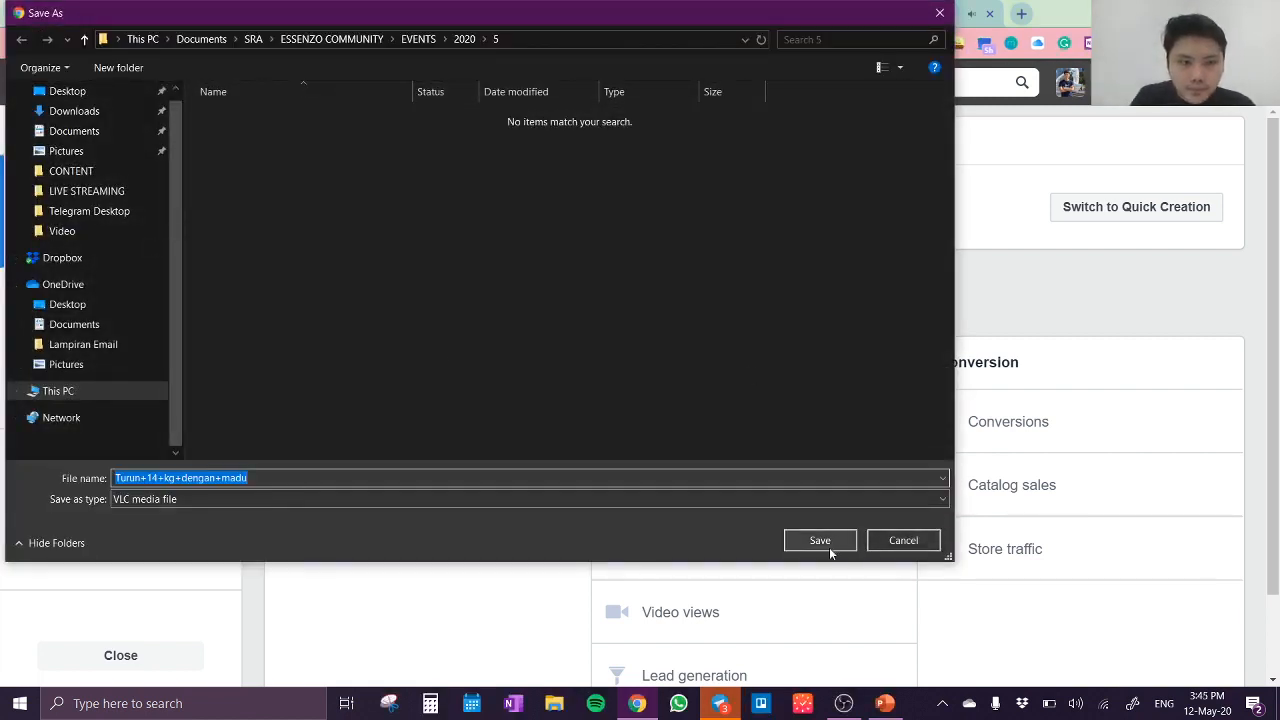
Step: Save the downloaded video as Turun+14+kg+dengan+madu with the VLC media file type in the 2020 events subfolder 5
click(794, 500)
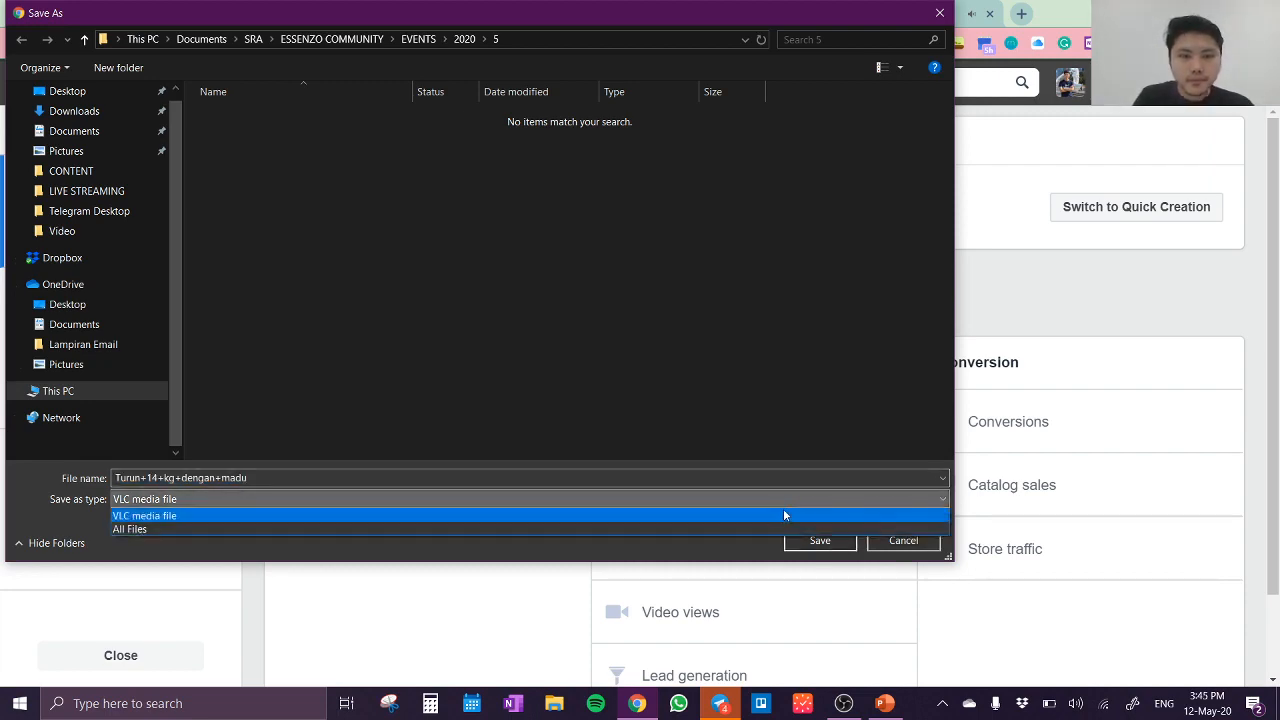
click(783, 515)
click(817, 540)
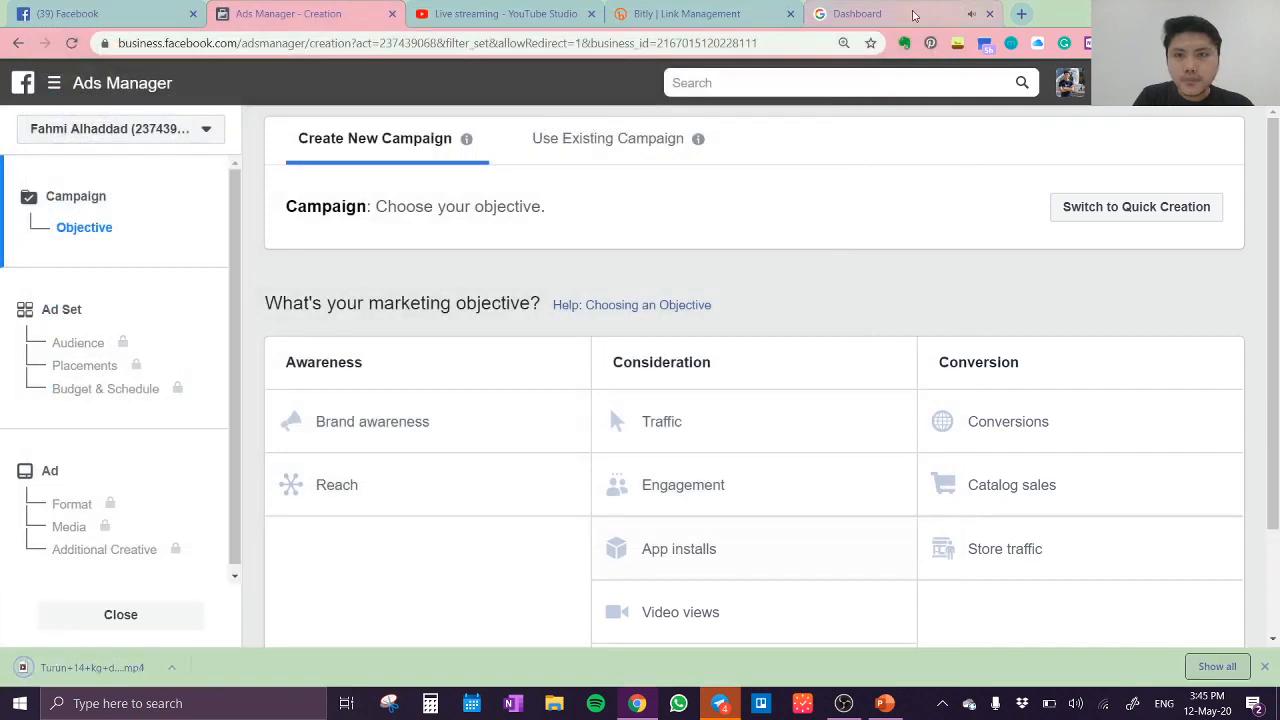
Step: Leave the ABDi video page for the member dashboard home and return to the marketing objectives in Ads Manager
click(913, 14)
click(570, 413)
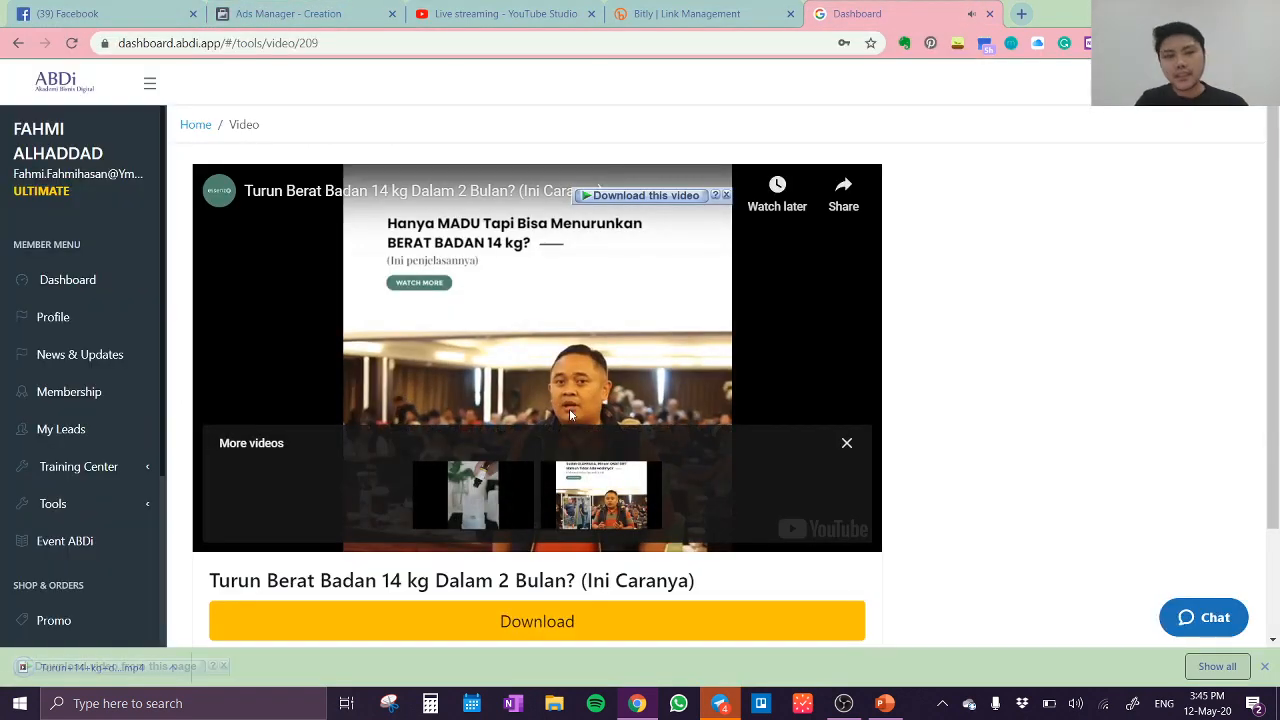
click(14, 290)
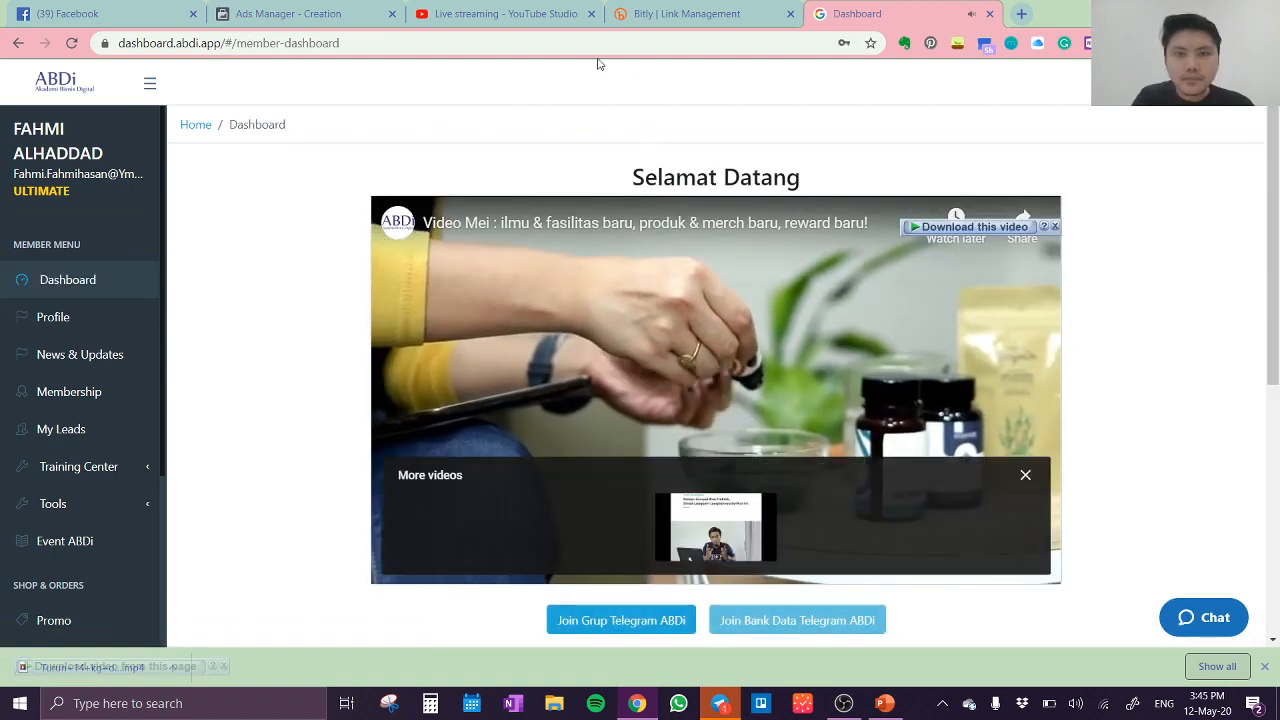
click(297, 20)
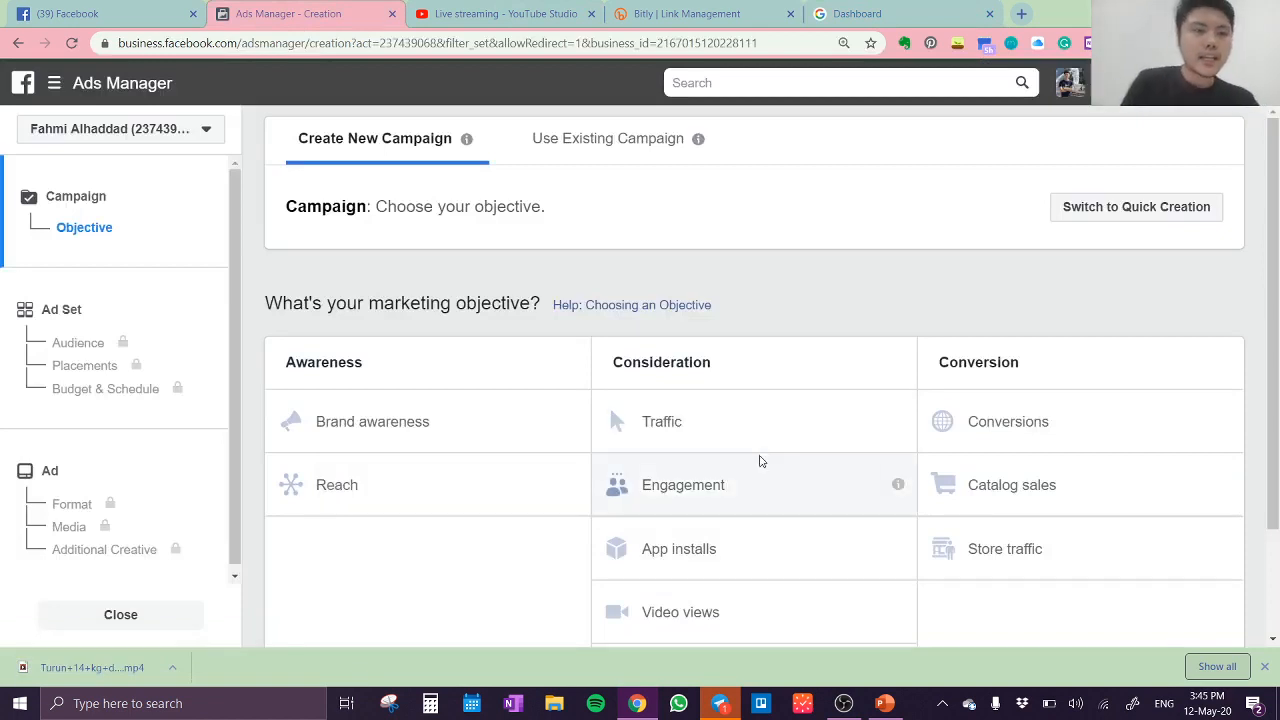
Step: Choose Traffic as the campaign's marketing objective under Consideration and bring up its campaign settings
click(766, 424)
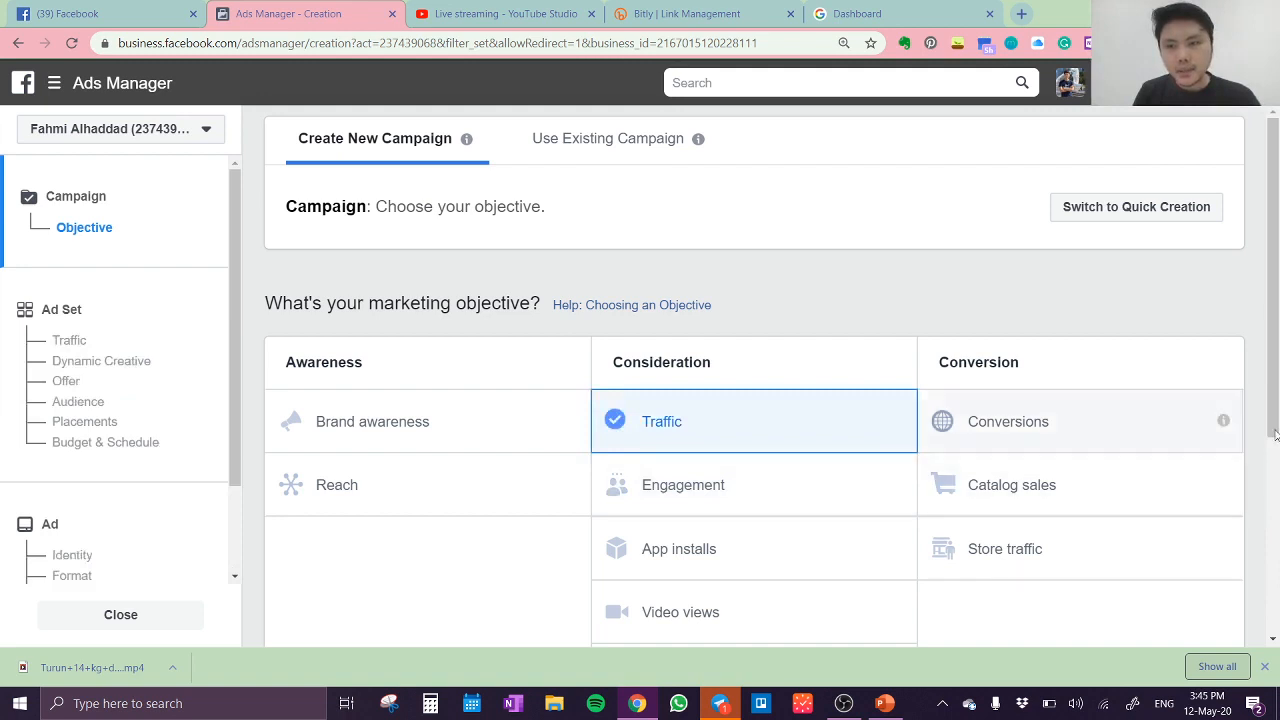
drag(943, 420, 1267, 600)
click(1236, 562)
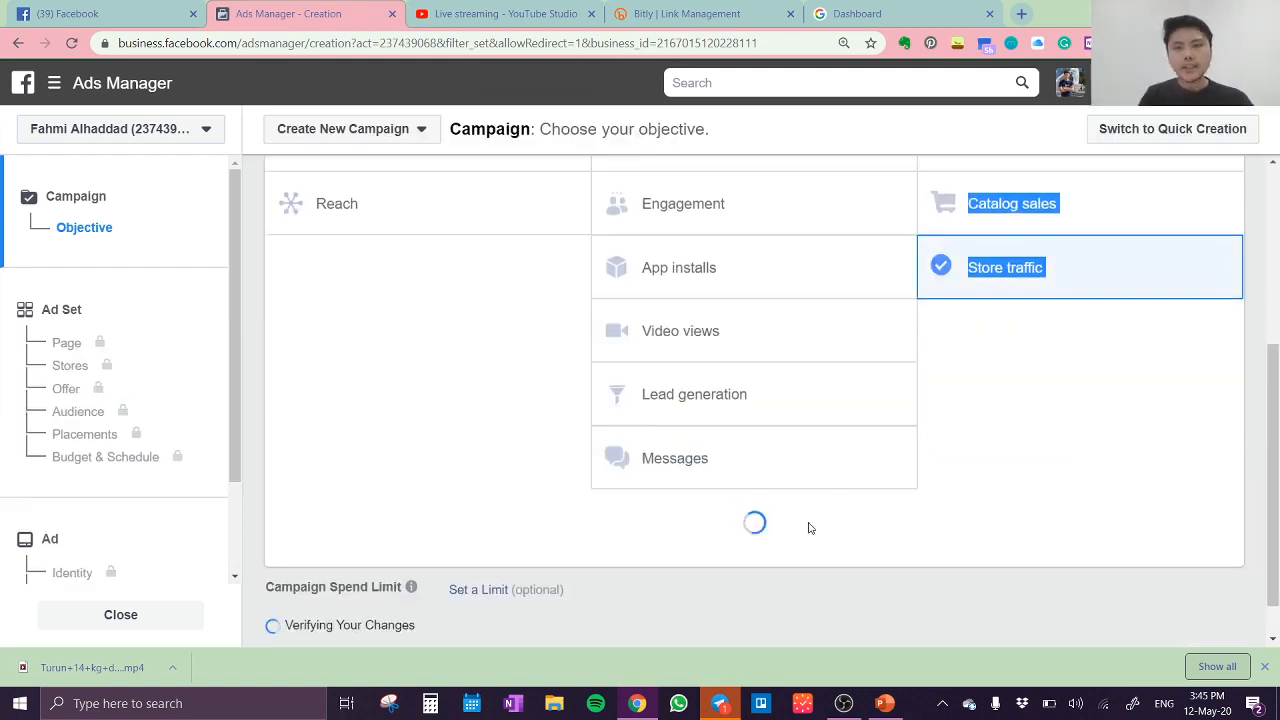
click(923, 546)
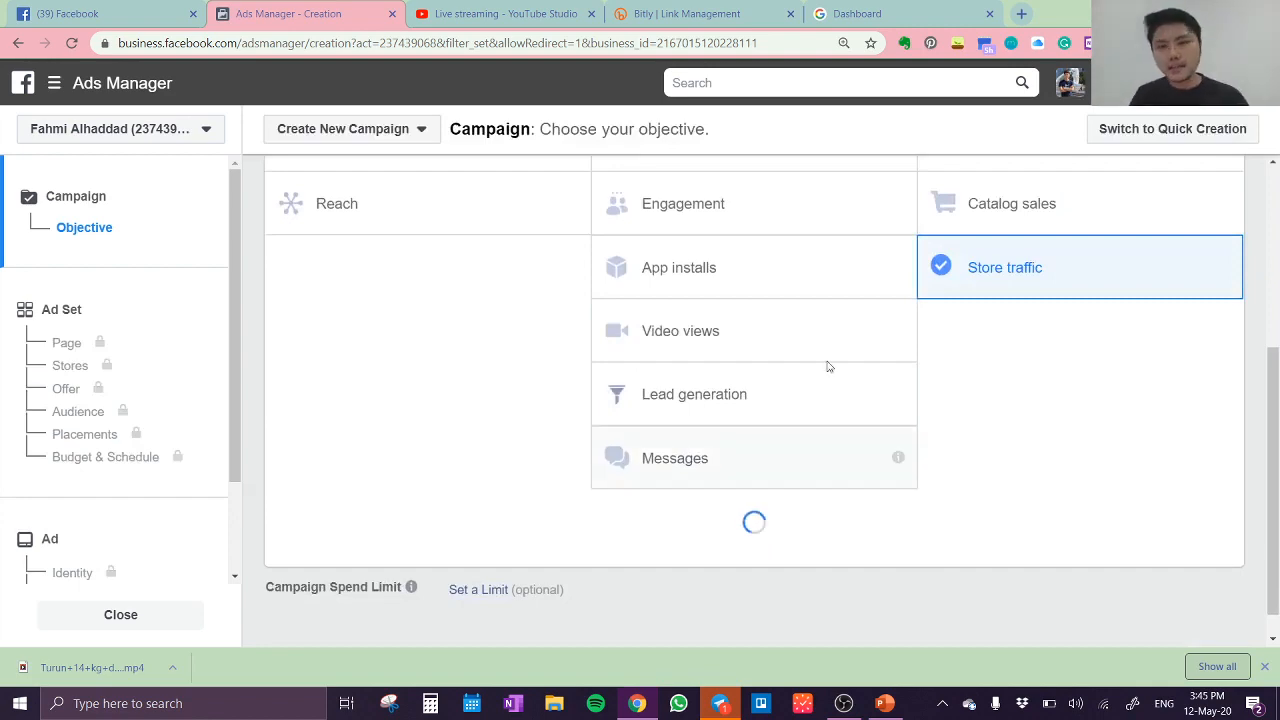
scroll(769, 295, up, 3)
scroll(768, 403, down, 1)
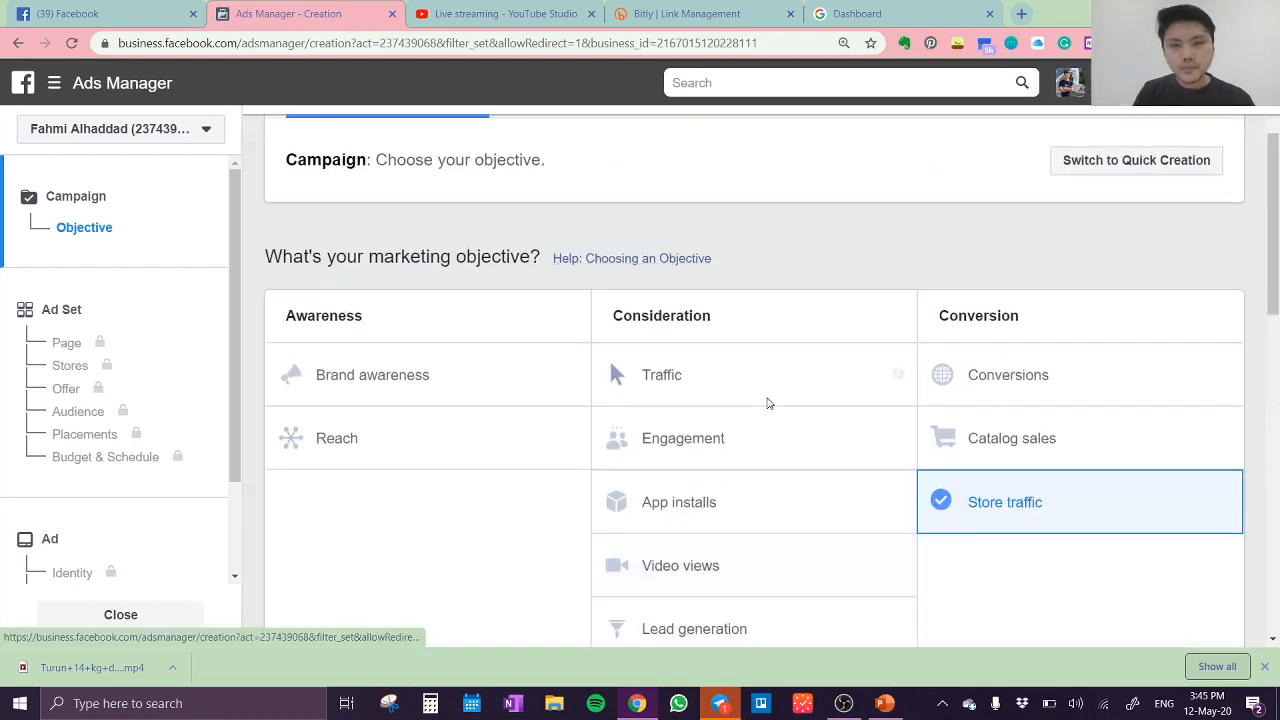
click(777, 318)
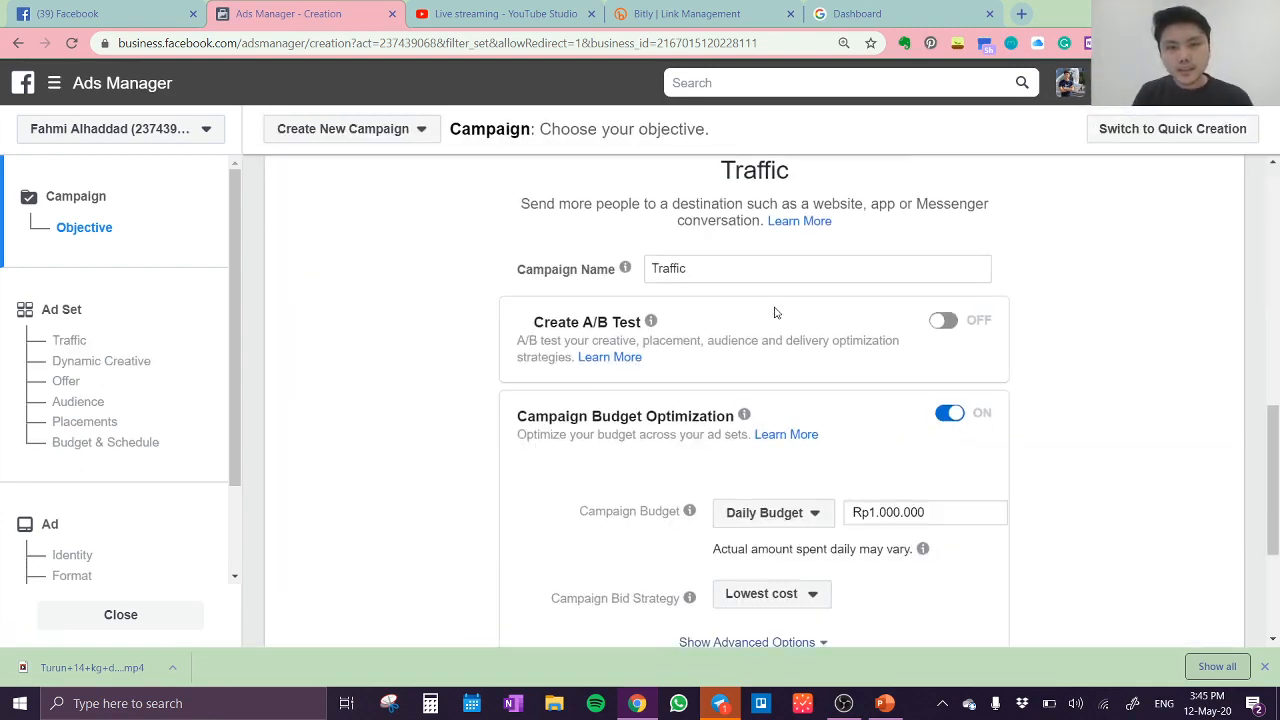
Step: Try to dismiss the suggestion to switch the Traffic campaign to the Conversions objective
click(768, 273)
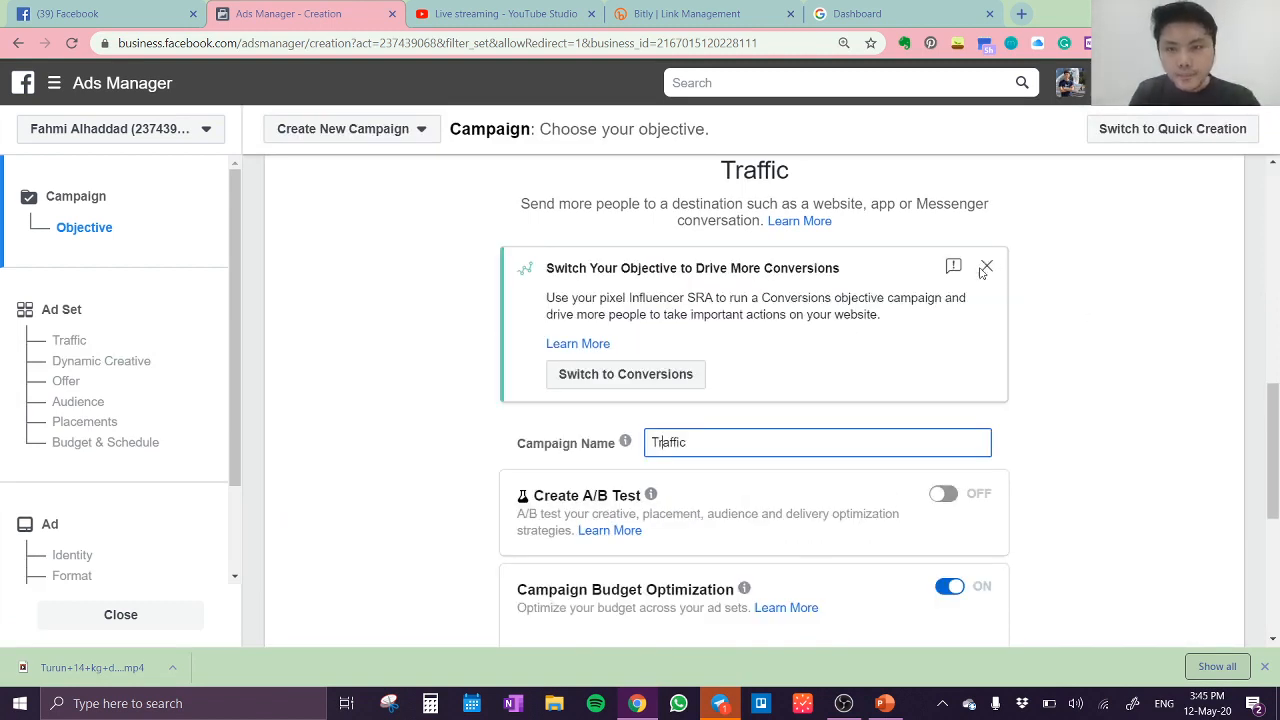
click(982, 272)
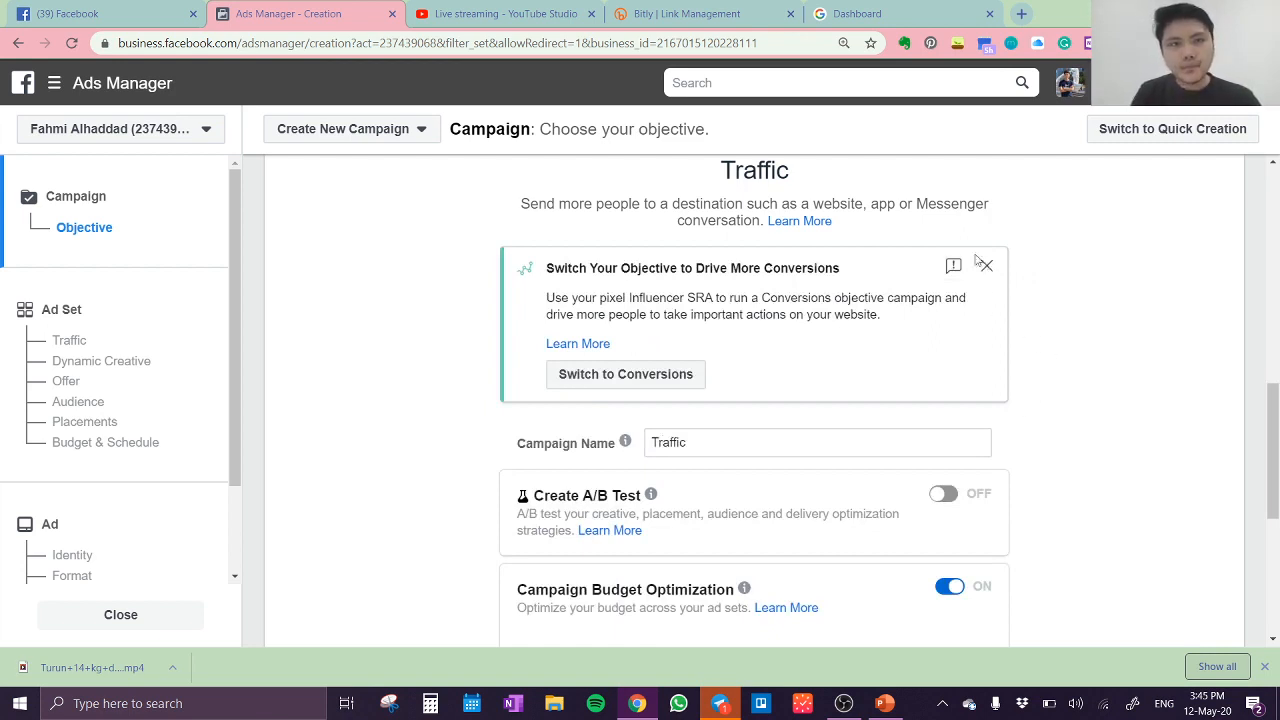
scroll(1066, 260, down, 3)
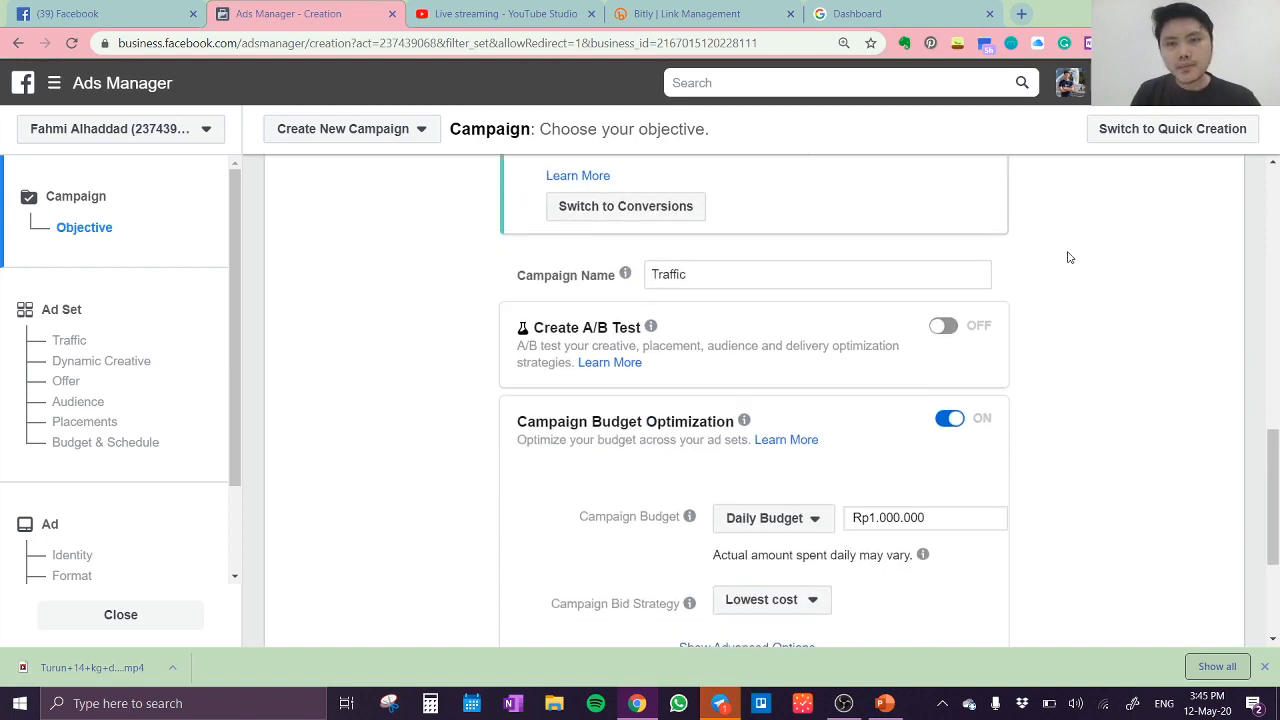
scroll(1065, 258, up, 2)
scroll(1060, 258, up, 2)
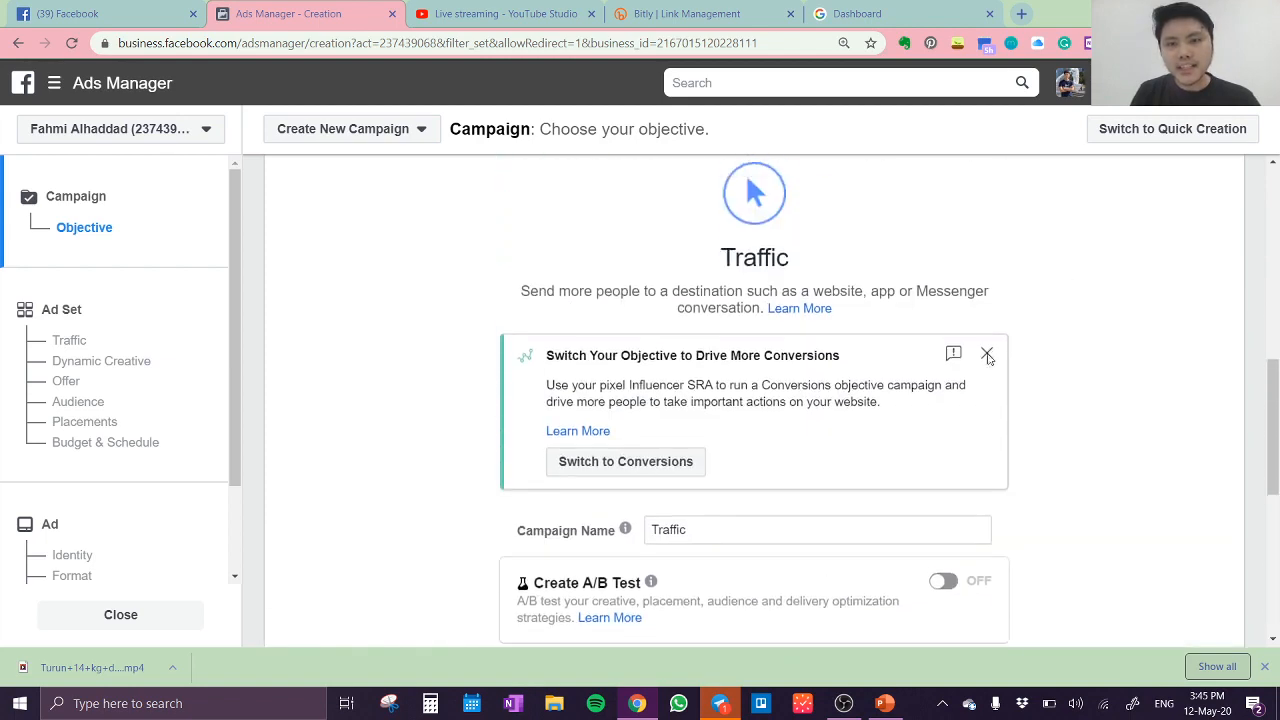
scroll(1039, 356, up, 3)
scroll(1039, 356, down, 6)
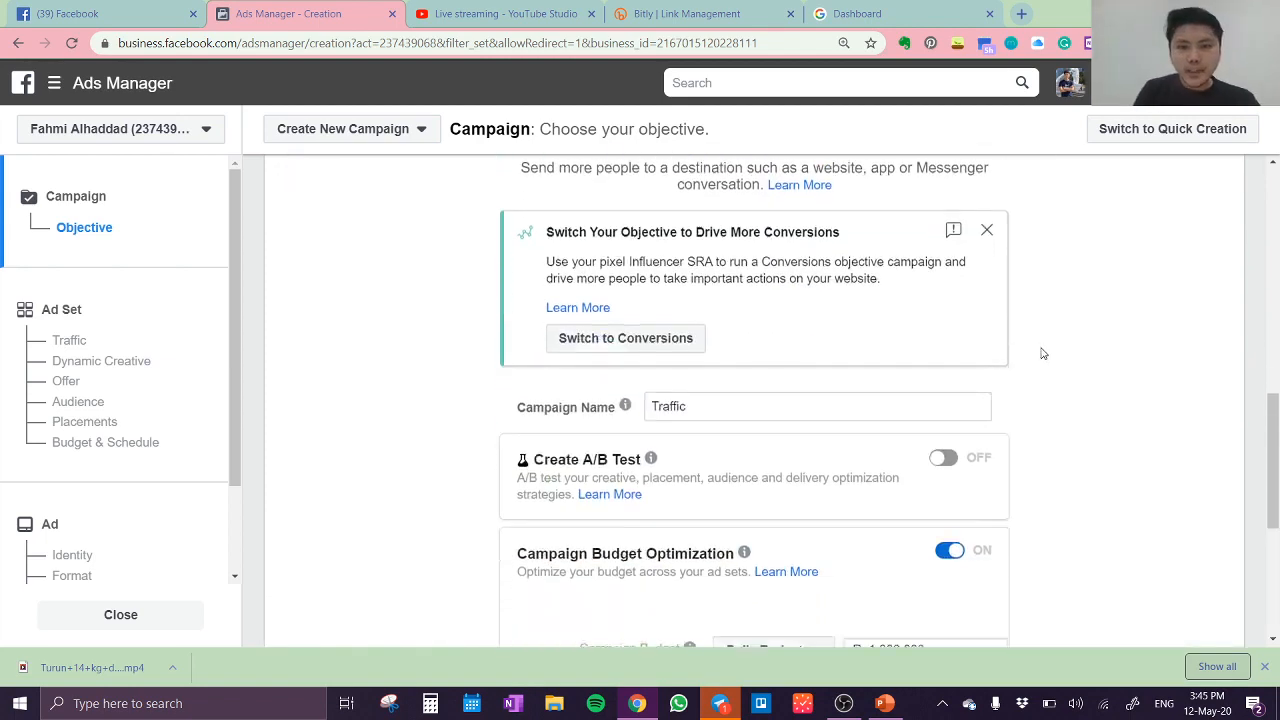
Step: Name the campaign "Traffic - Turun 14 kg Slimming" followed by the featured person's name in parentheses
click(818, 206)
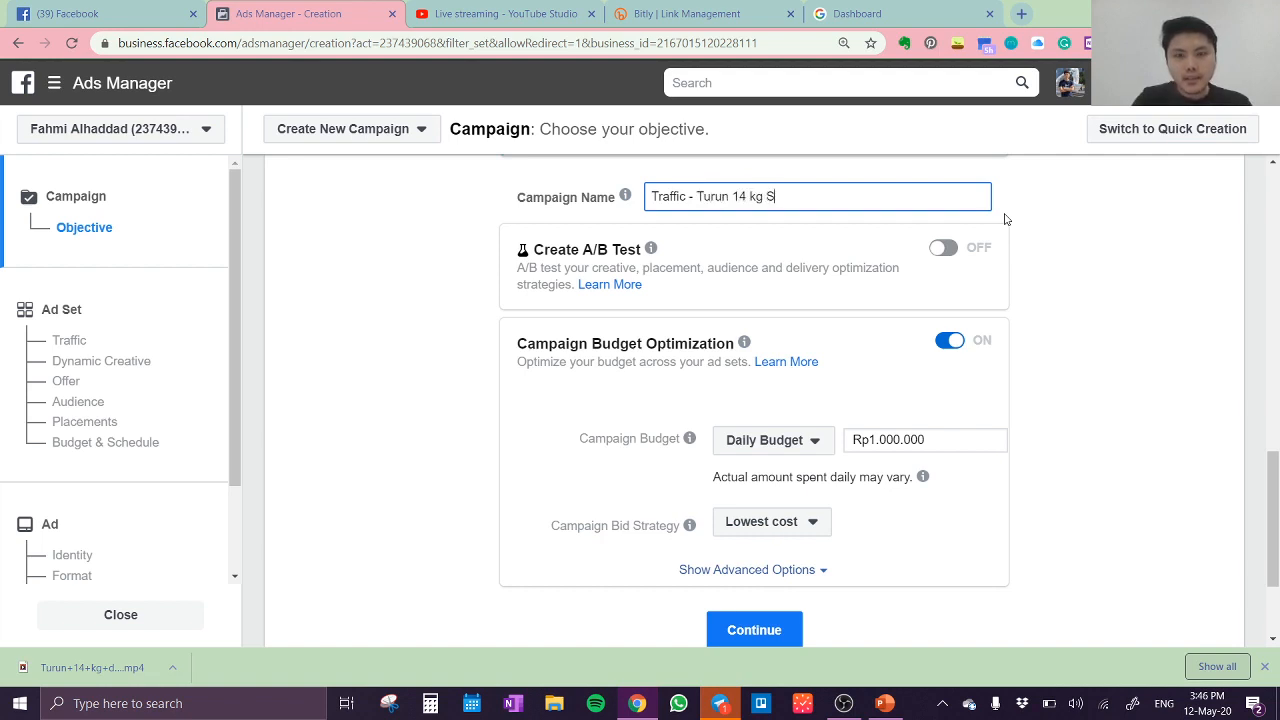
text(limming)
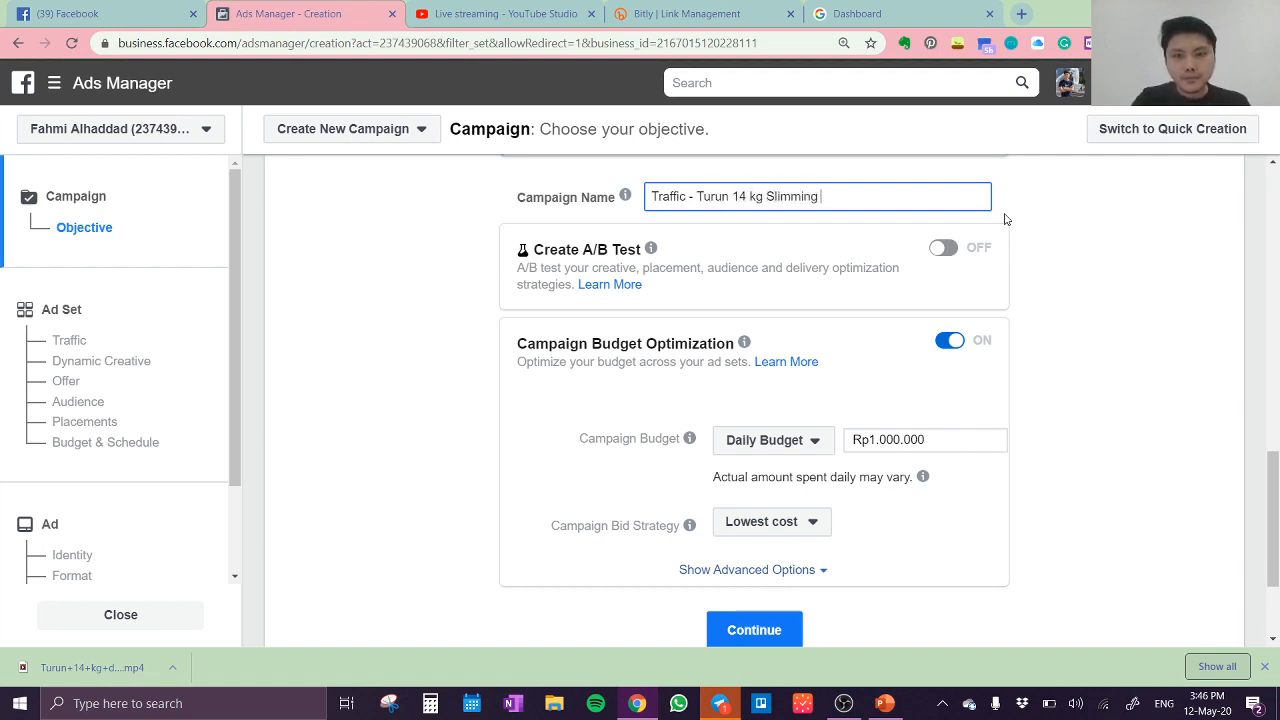
text( ()
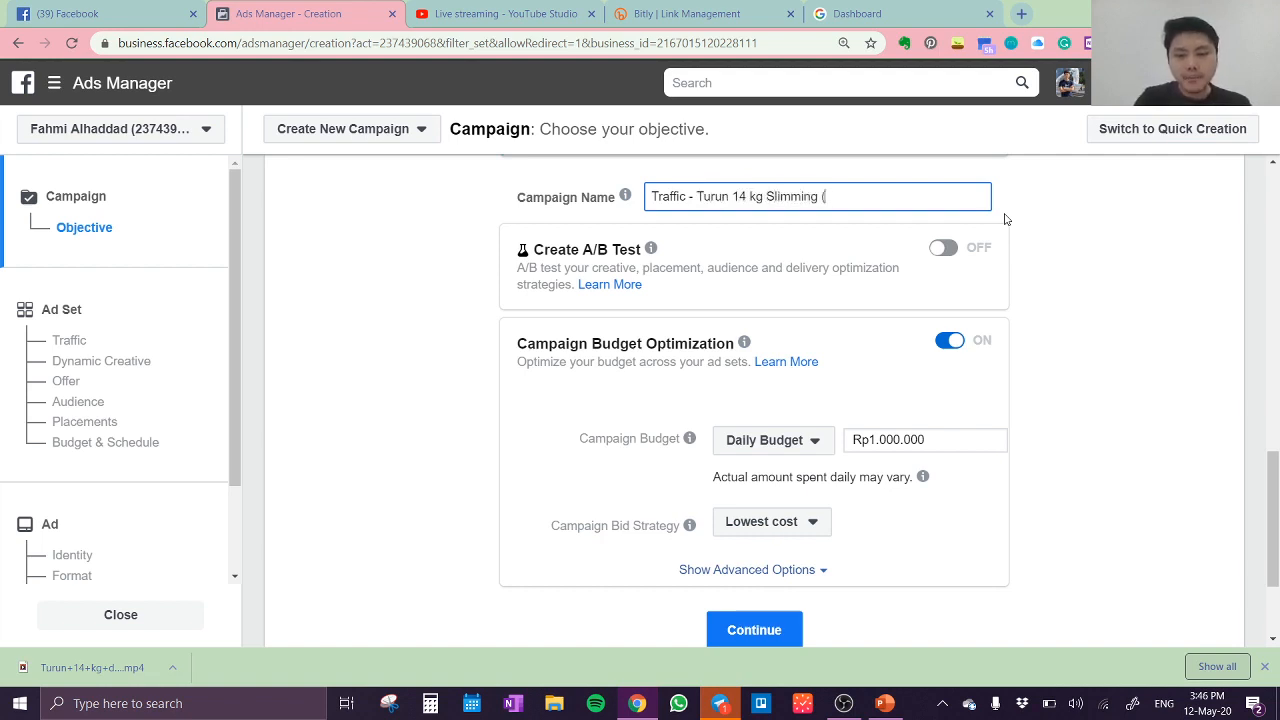
text(Pak Sugiharto)
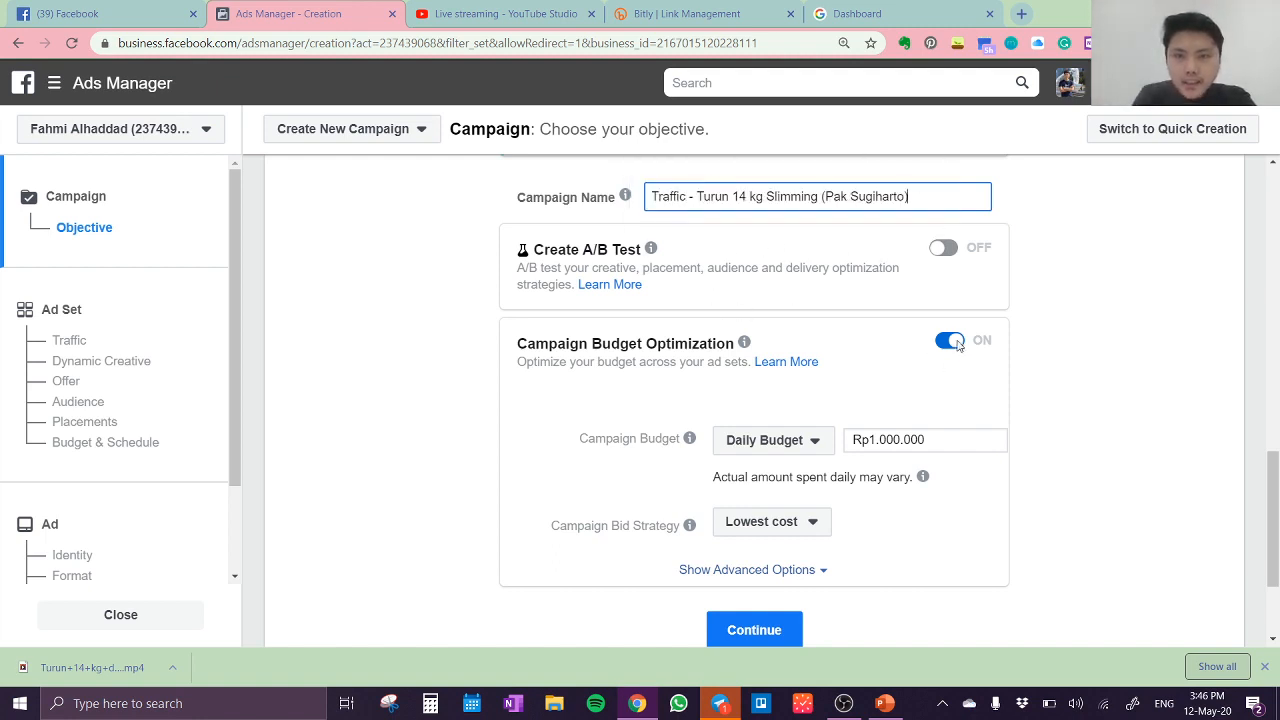
Step: Try to turn off Campaign Budget Optimization and look over the Traffic campaign's budget and bid settings
click(956, 345)
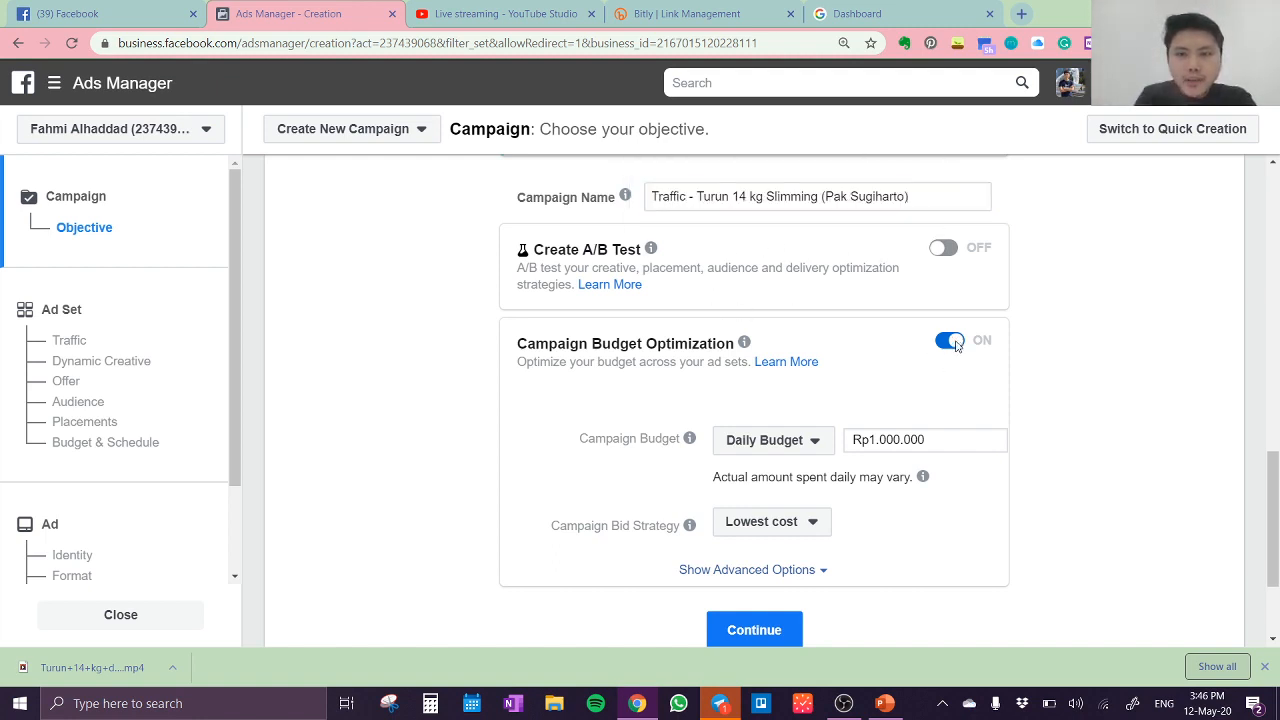
scroll(945, 300, down, 2)
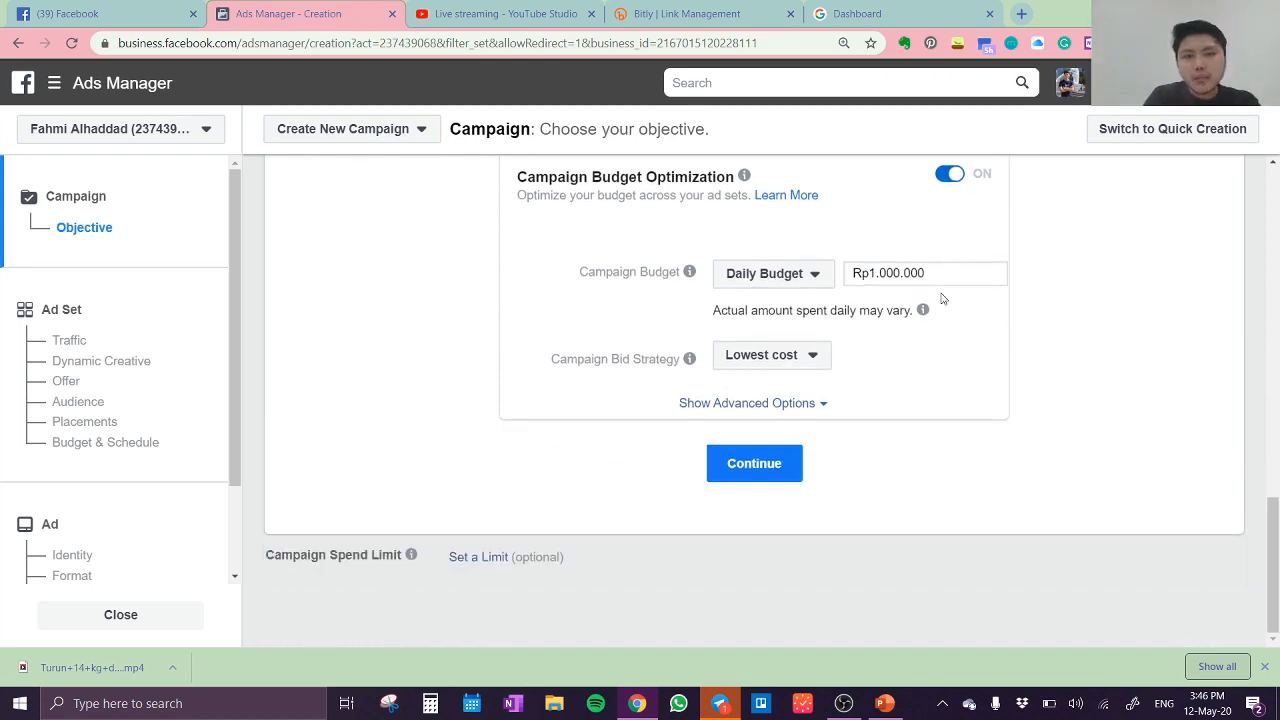
scroll(945, 300, up, 3)
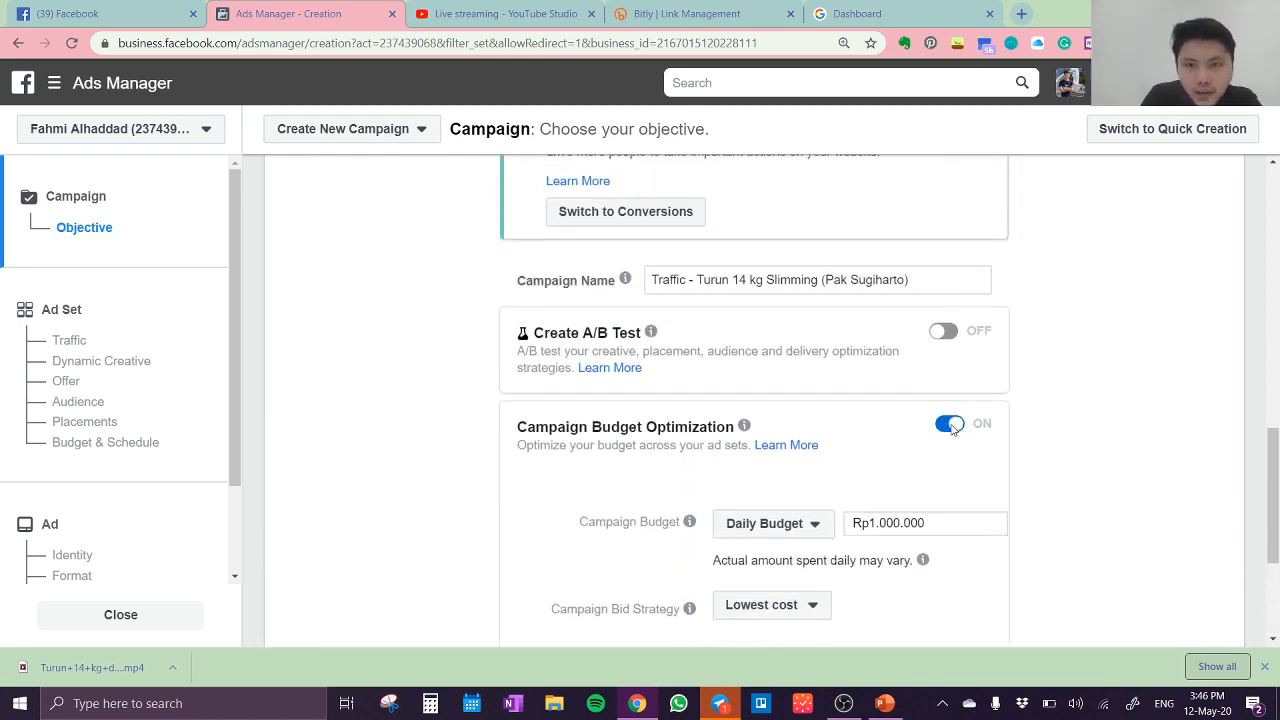
scroll(957, 423, up, 3)
scroll(943, 445, down, 3)
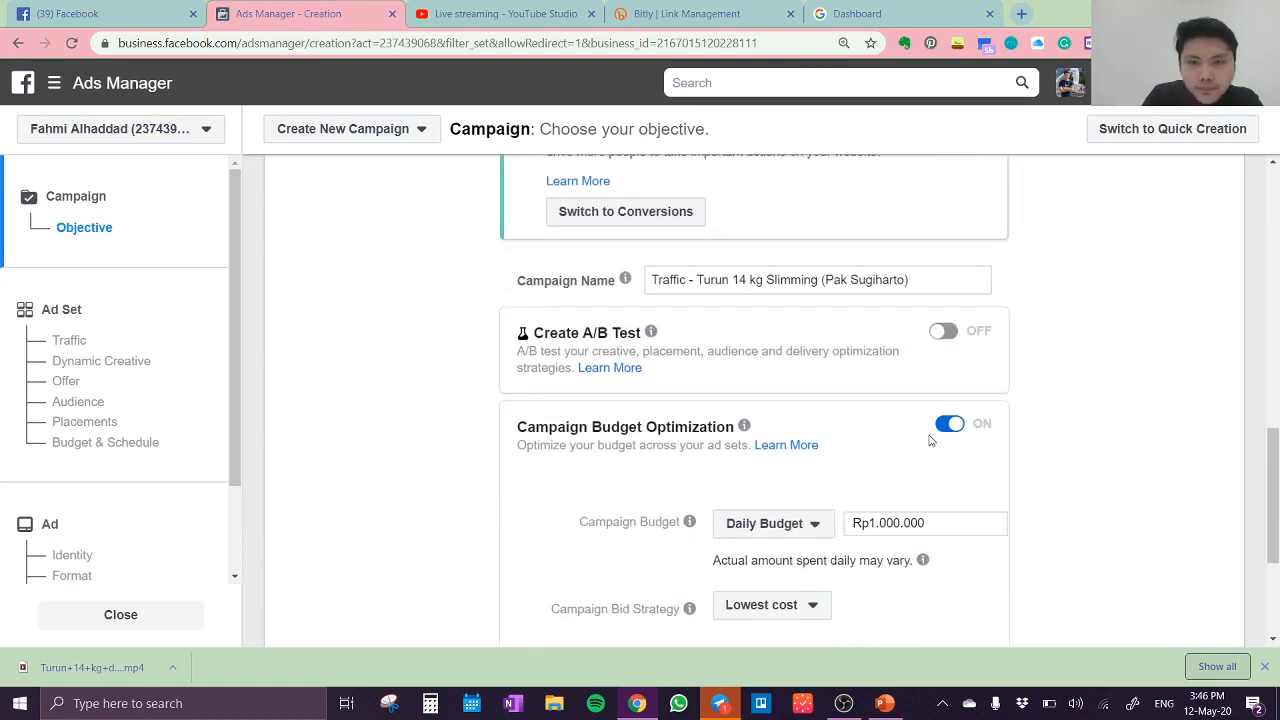
scroll(930, 440, up, 2)
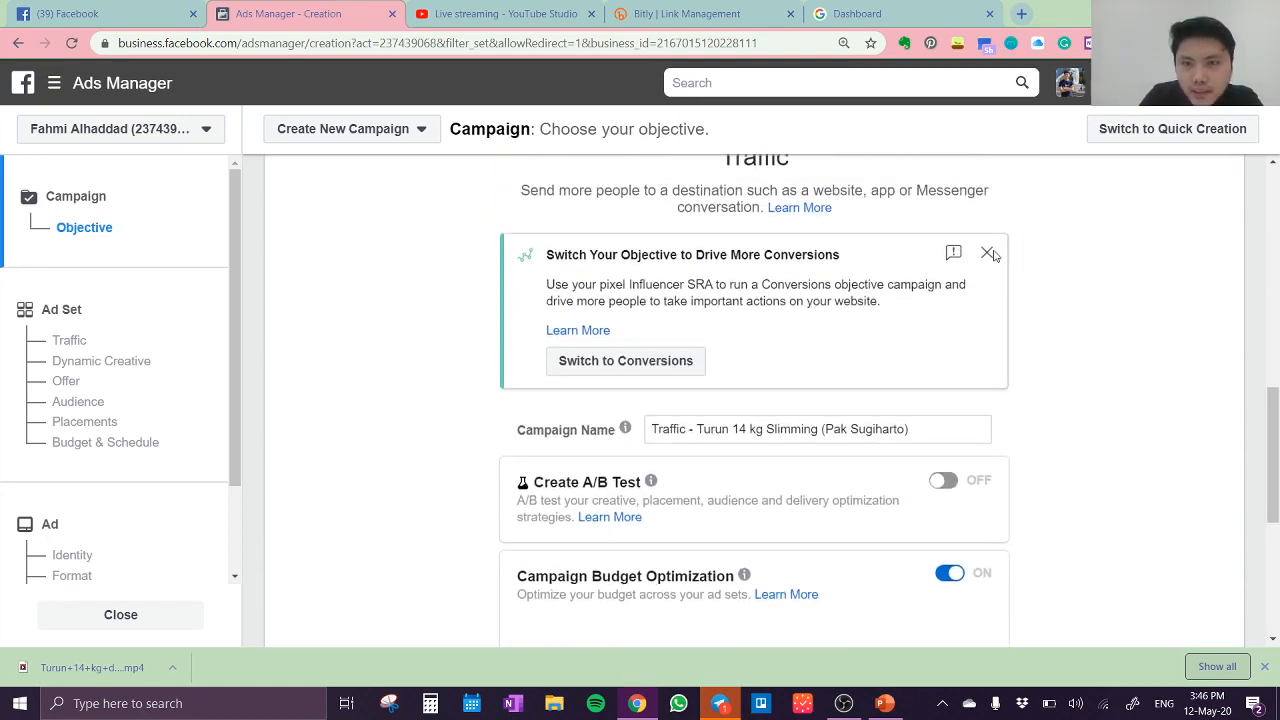
scroll(939, 337, down, 3)
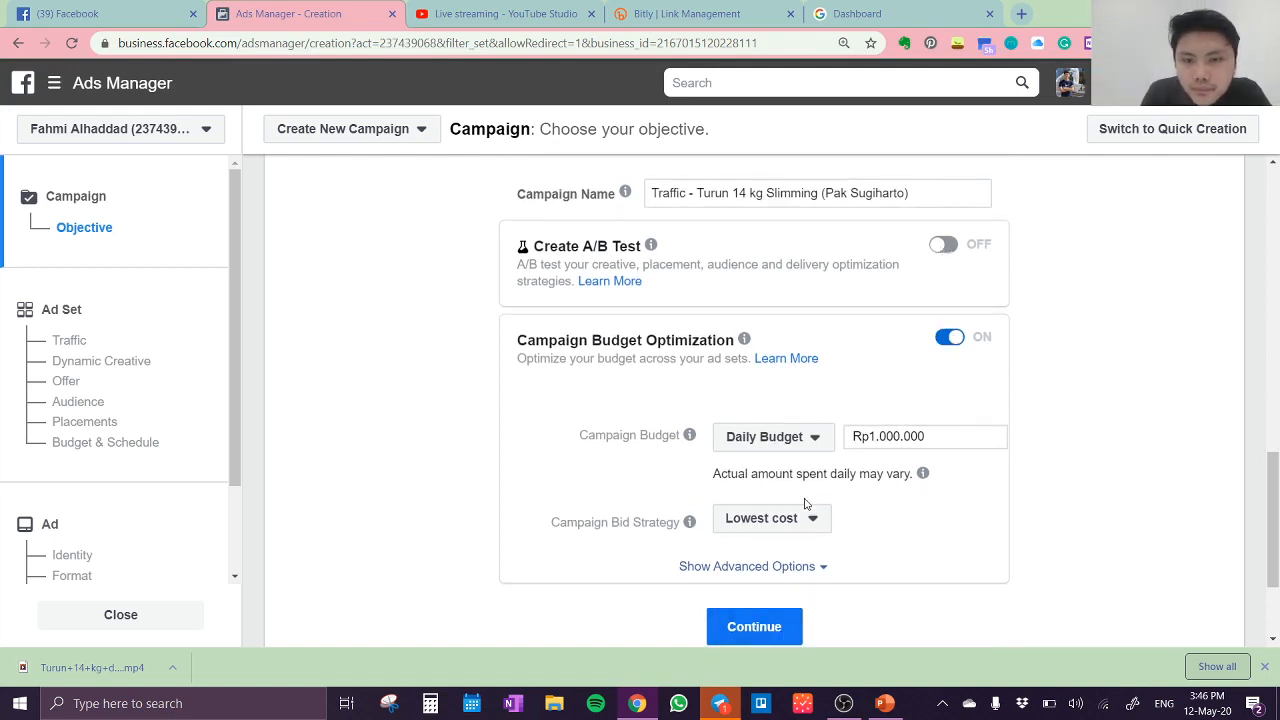
scroll(703, 418, down, 2)
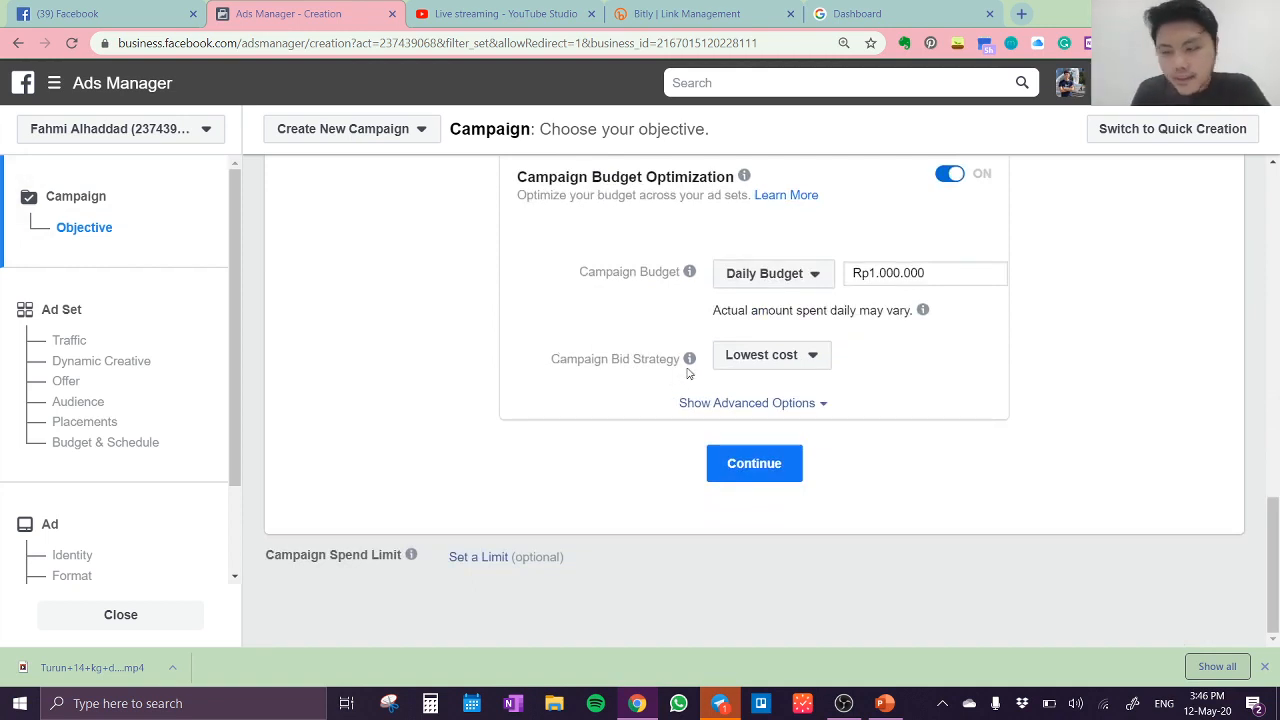
scroll(843, 337, up, 4)
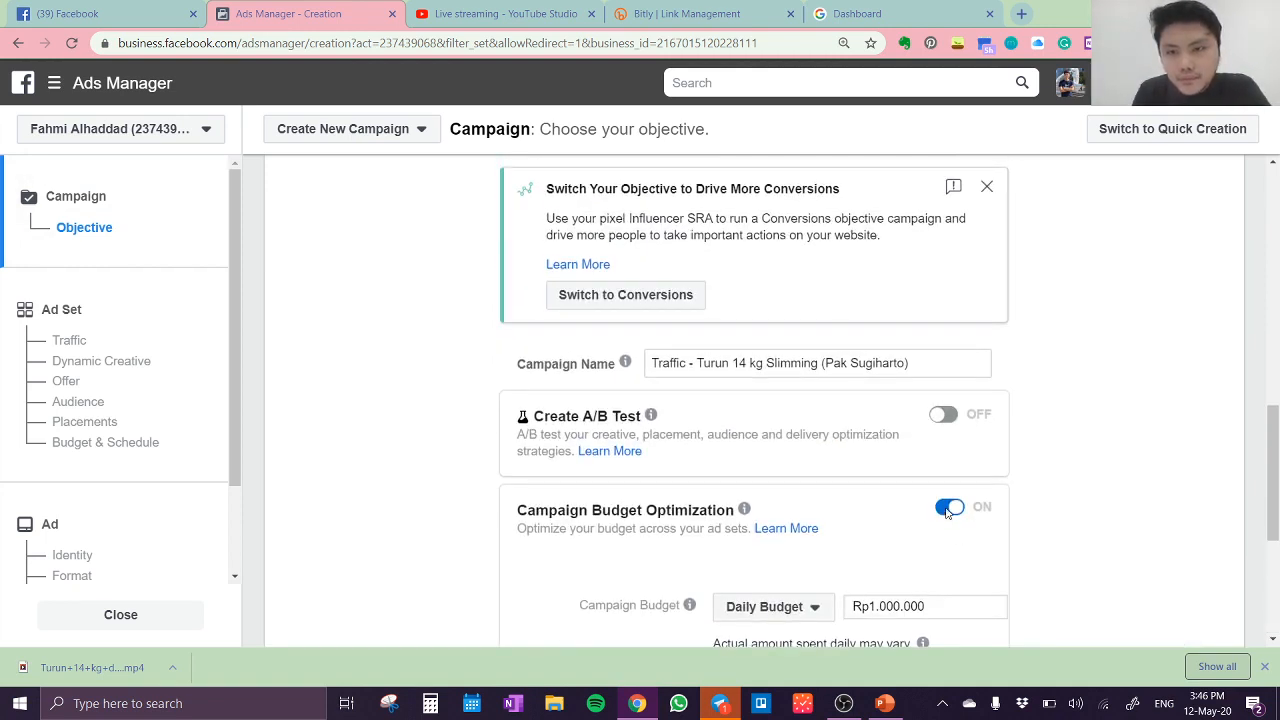
Step: Close the browser's downloads bar and try switching off Campaign Budget Optimization
double_click(950, 510)
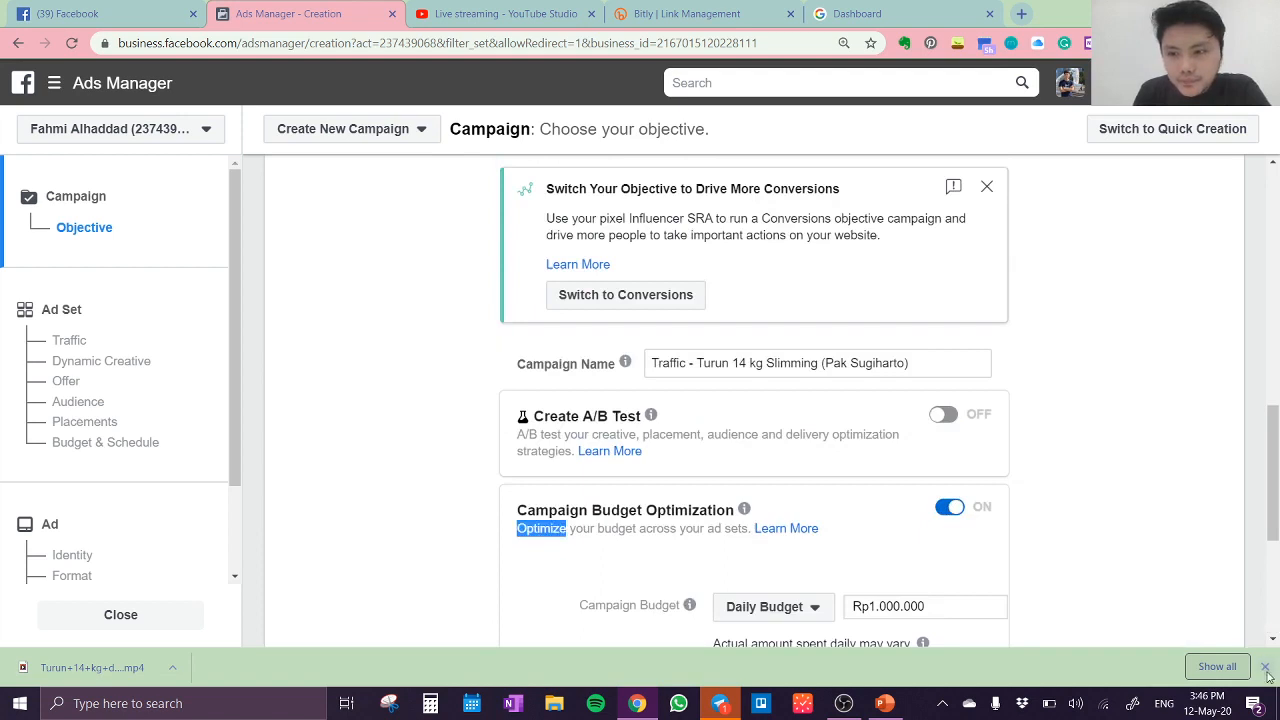
click(1264, 667)
click(958, 508)
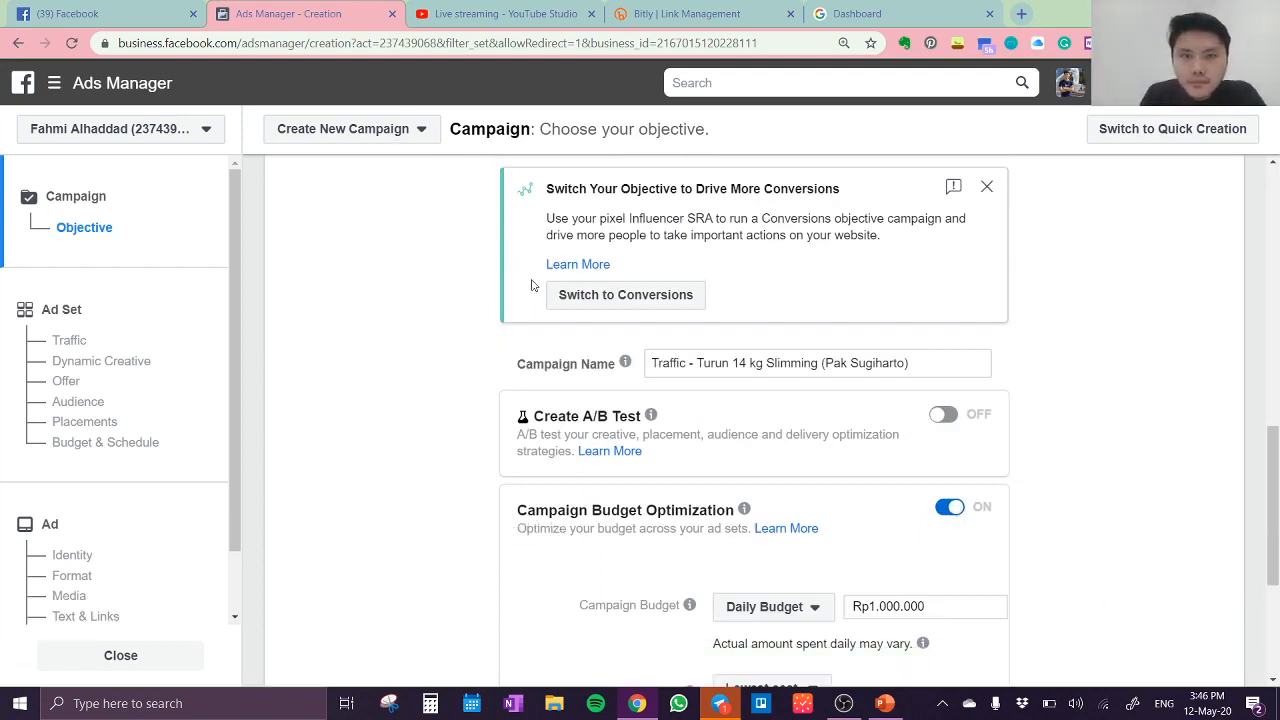
Step: Recheck the selected marketing objective and attempt once more to disable Campaign Budget Optimization
scroll(612, 266, down, 3)
scroll(612, 270, up, 11)
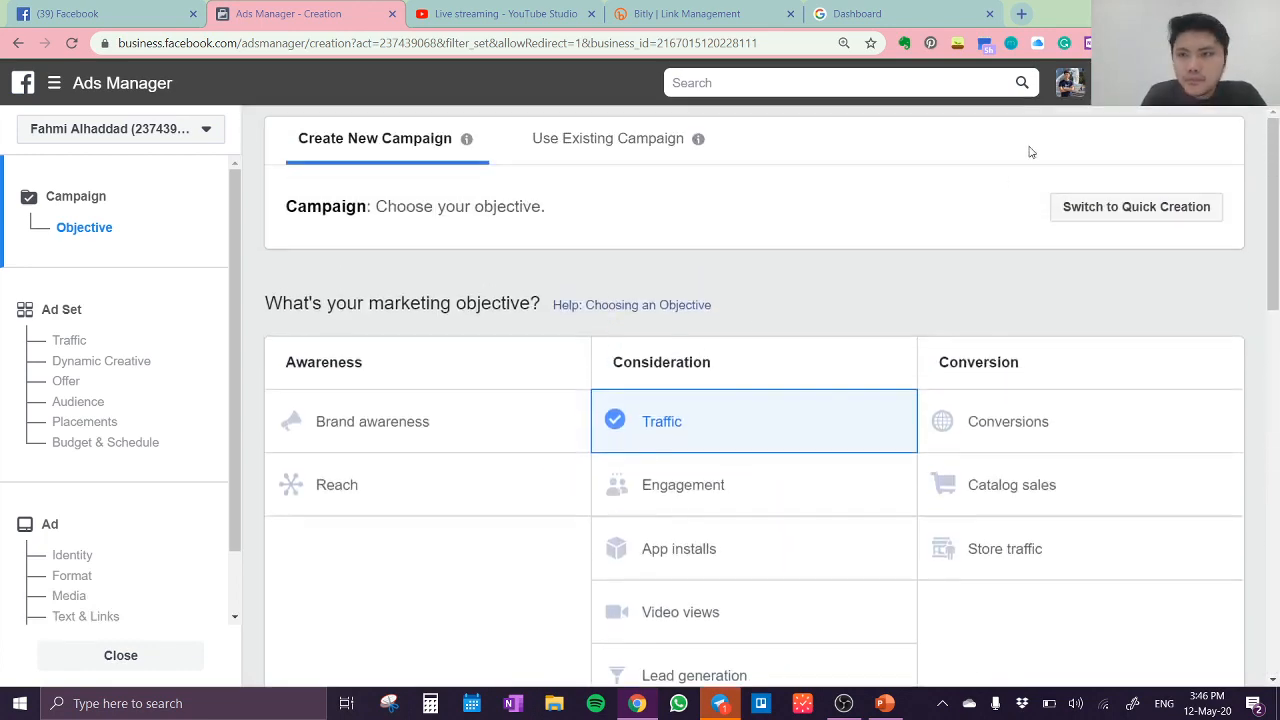
scroll(972, 434, down, 10)
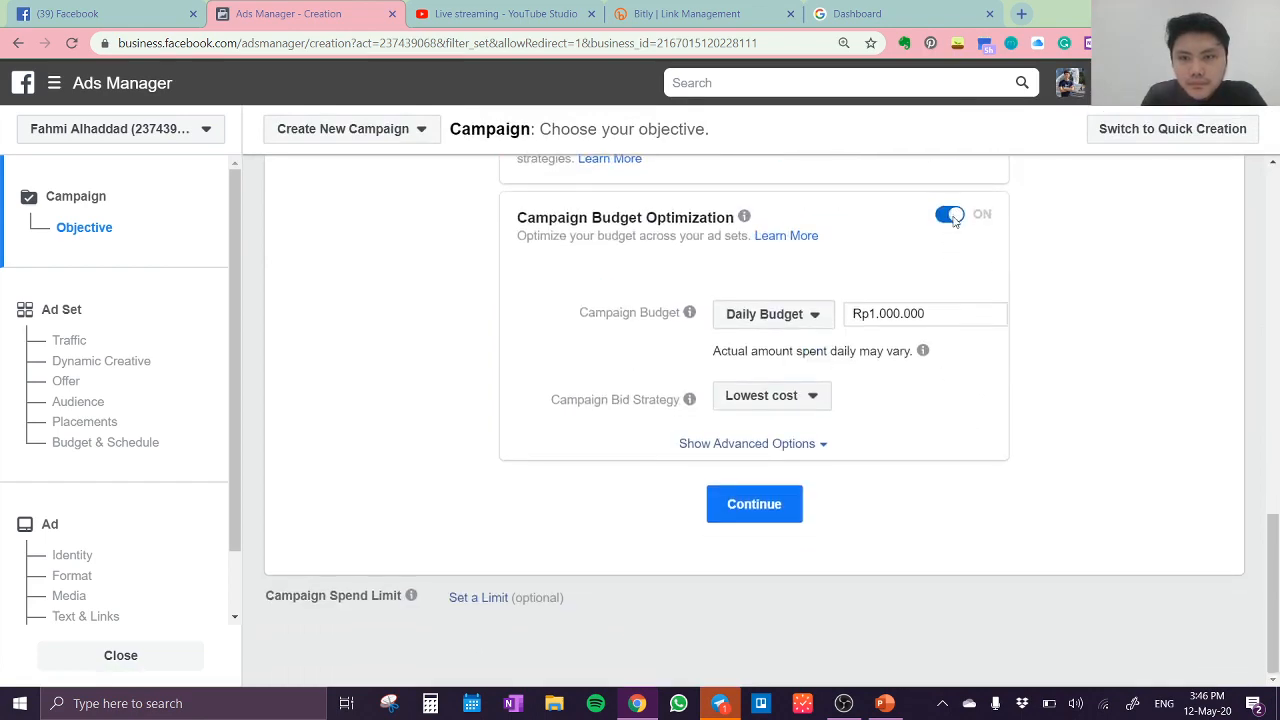
double_click(954, 220)
click(953, 221)
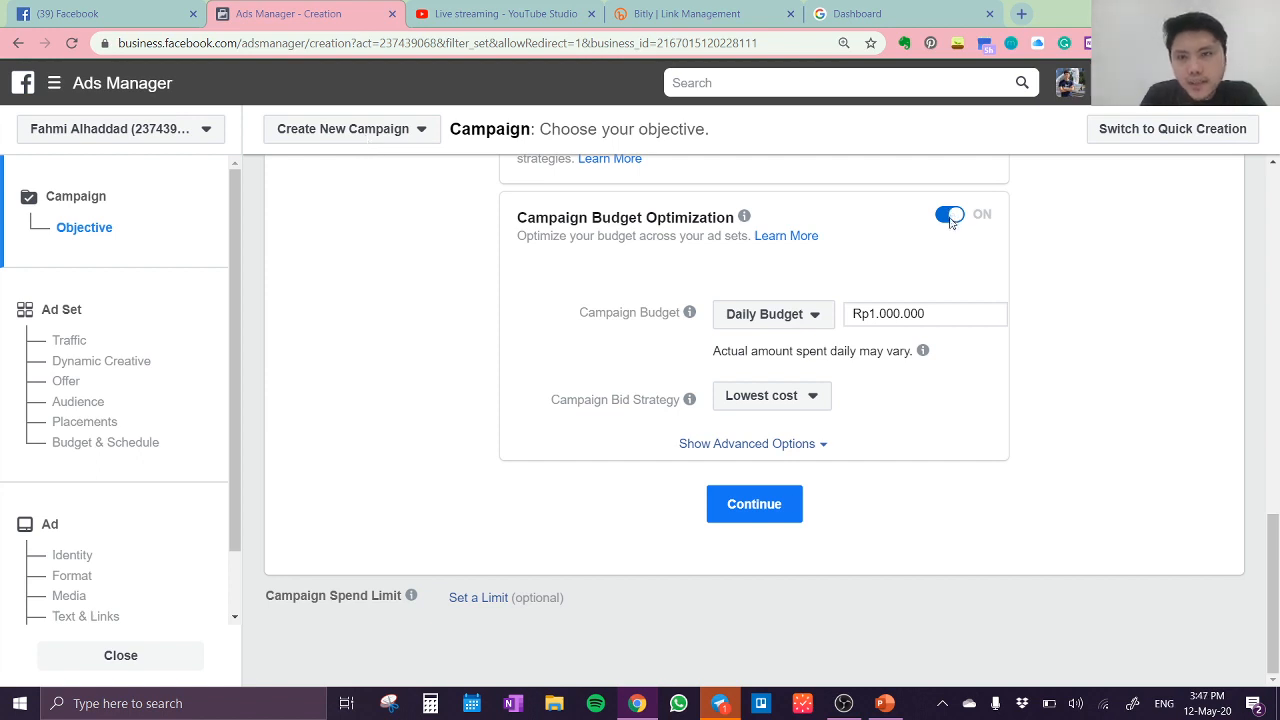
Step: Switch the marketing objective to Video views and back to Traffic
scroll(950, 220, up, 3)
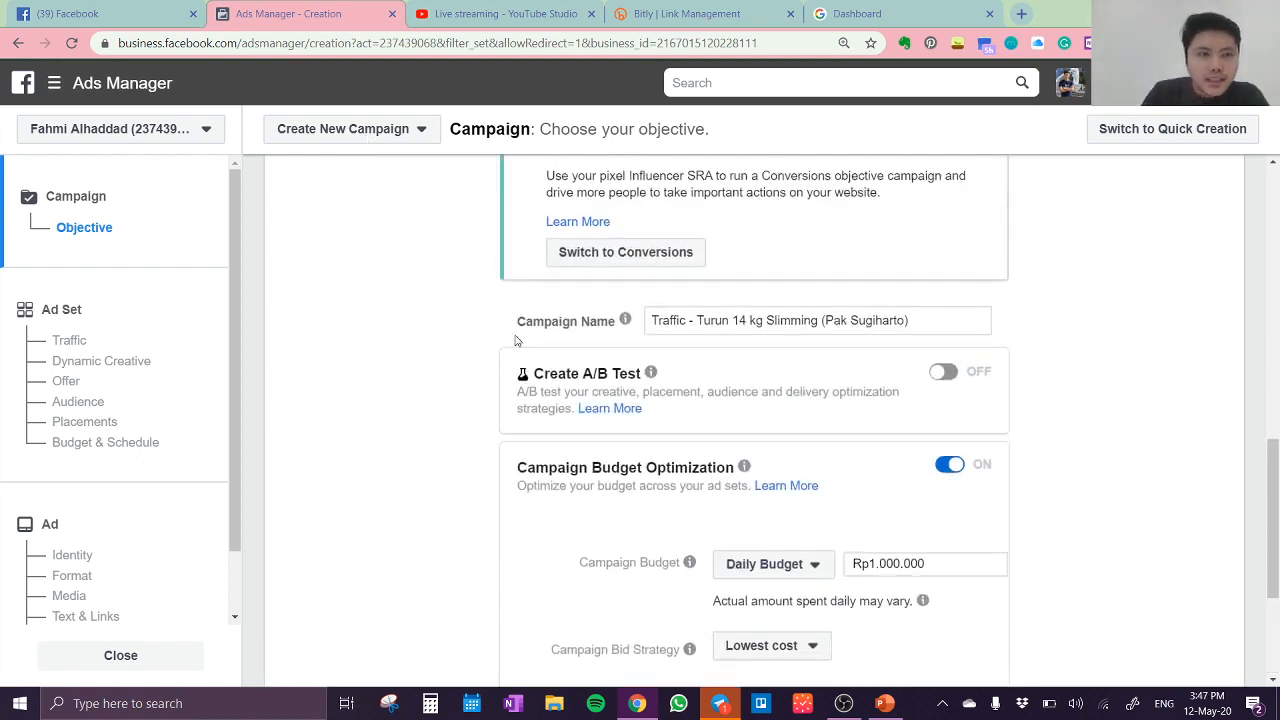
scroll(530, 400, up, 8)
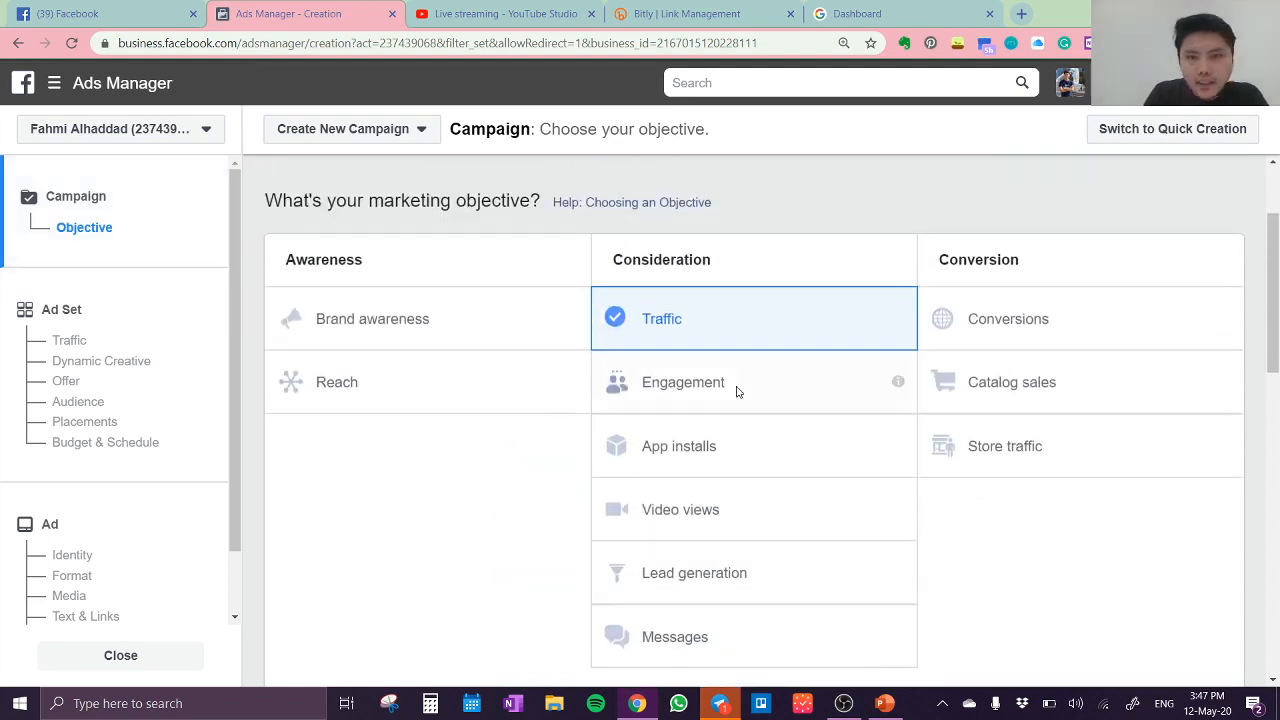
click(742, 525)
click(766, 320)
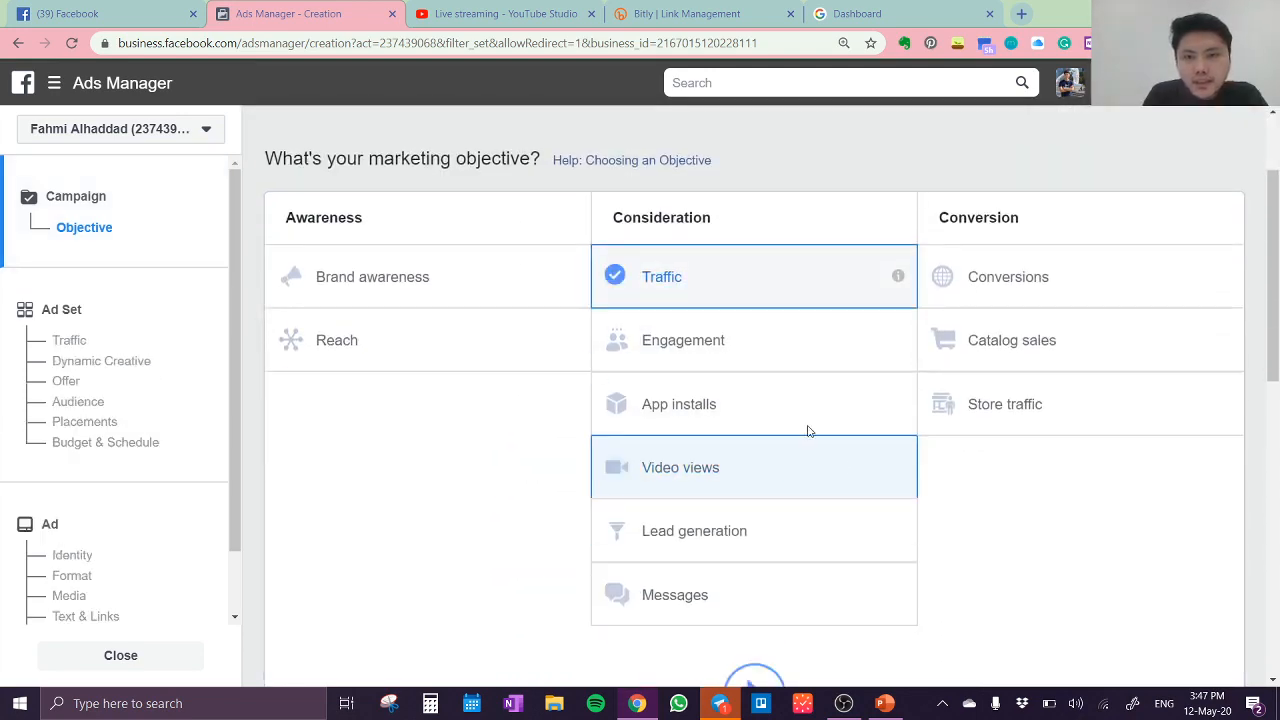
Step: Look over the reselected Traffic campaign's settings and try again to turn off Campaign Budget Optimization
scroll(837, 460, down, 3)
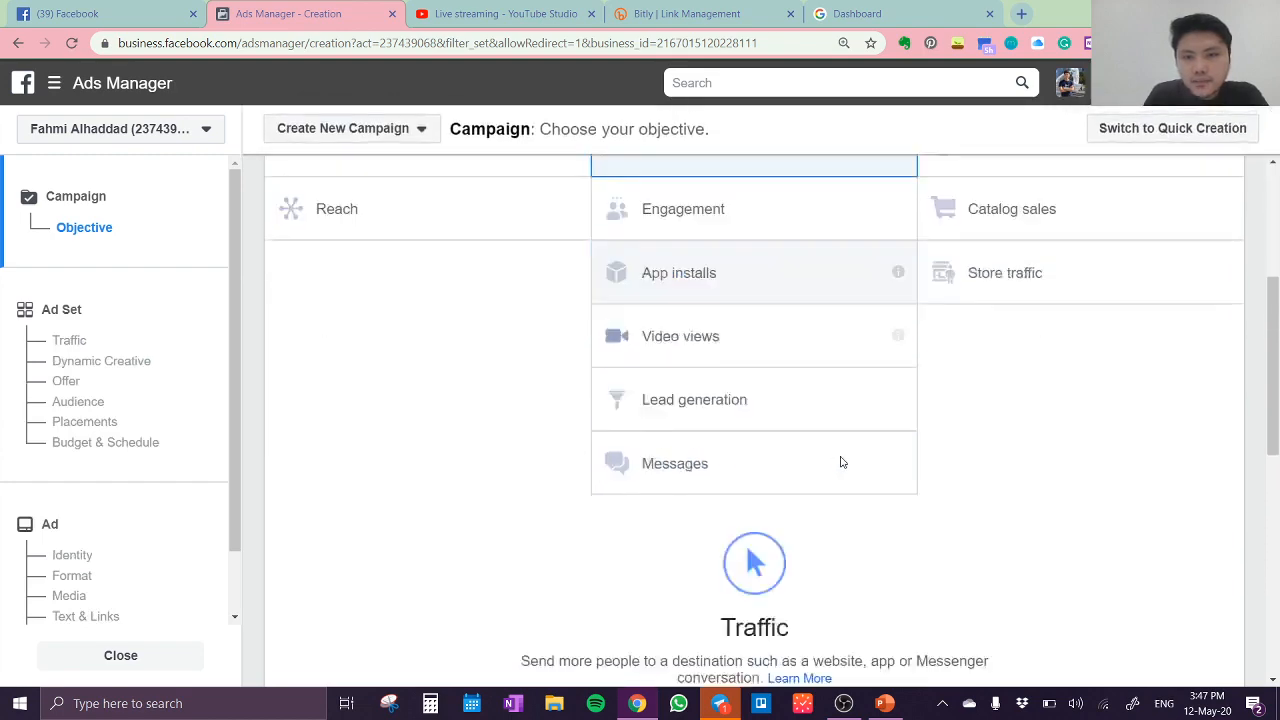
scroll(842, 462, down, 6)
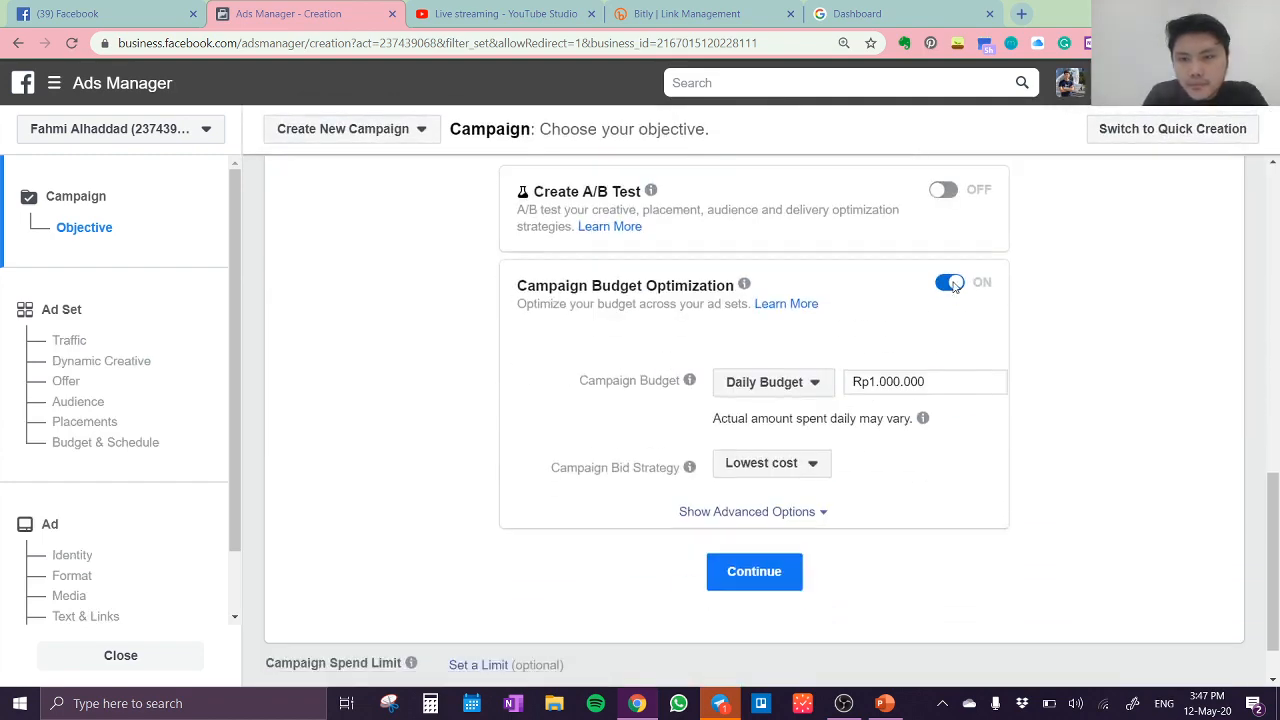
scroll(870, 324, up, 6)
scroll(870, 324, down, 2)
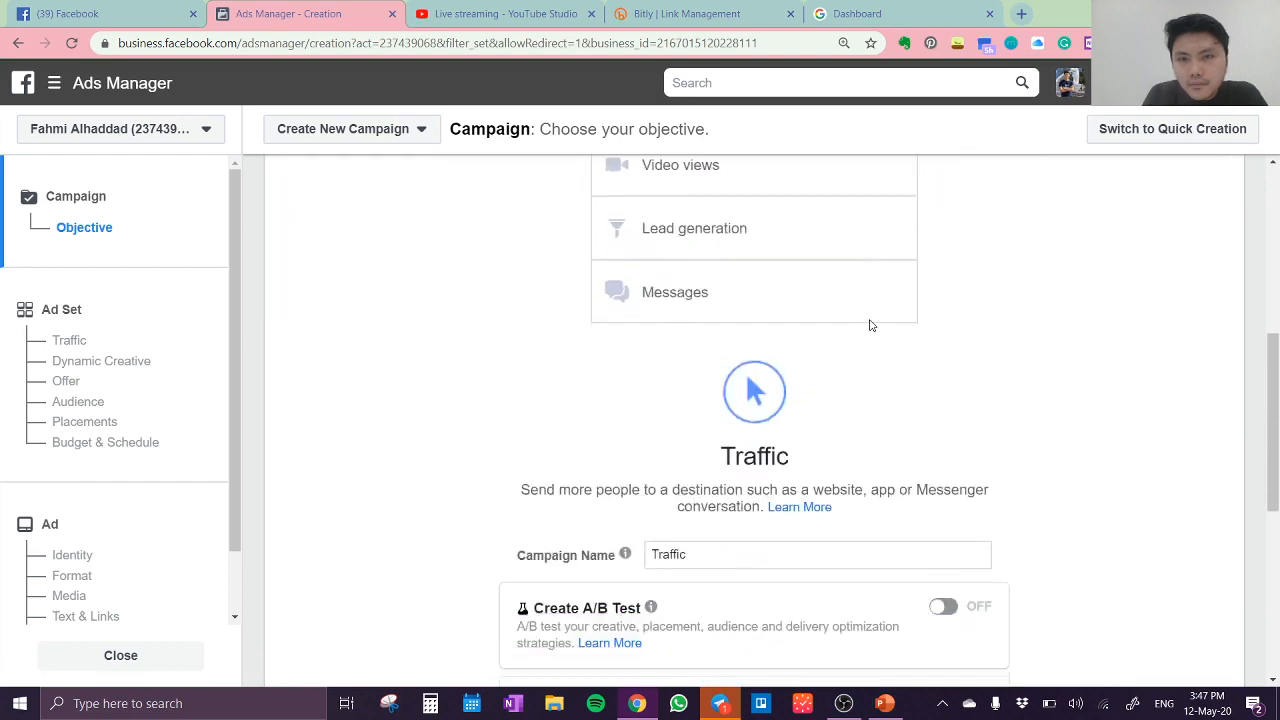
scroll(870, 326, down, 3)
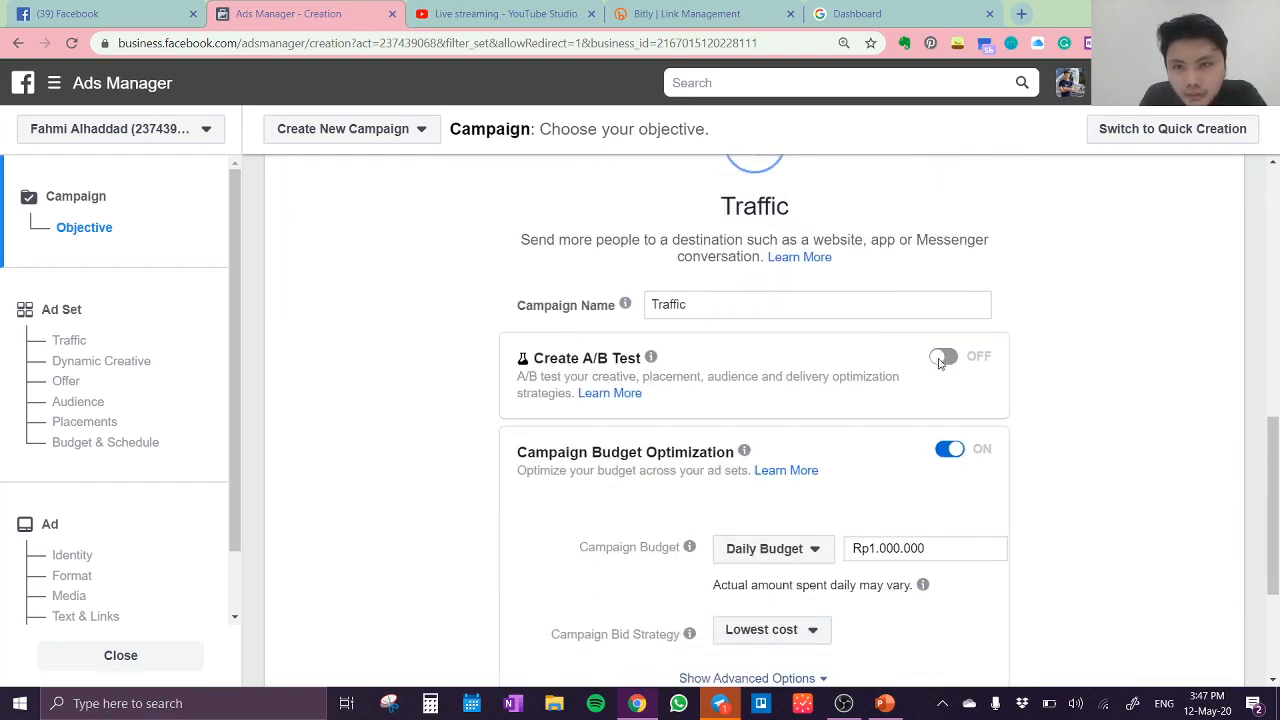
scroll(950, 400, up, 2)
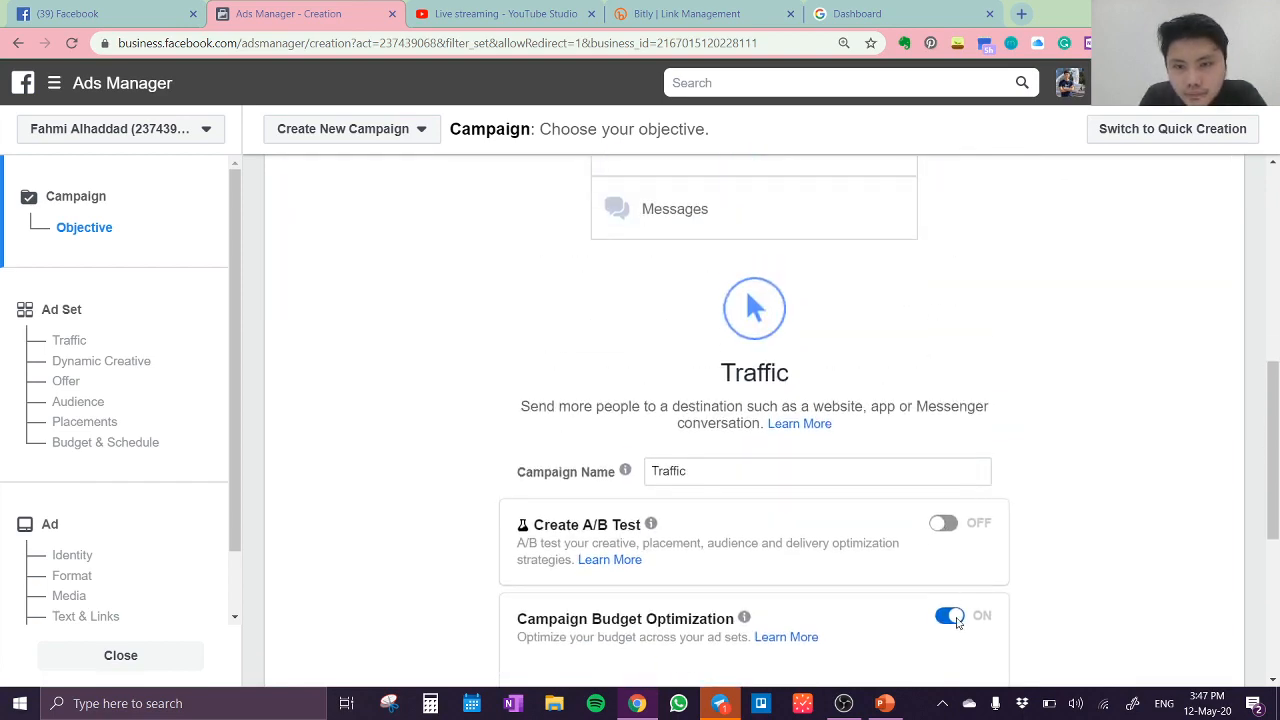
scroll(930, 590, down, 3)
scroll(891, 523, up, 9)
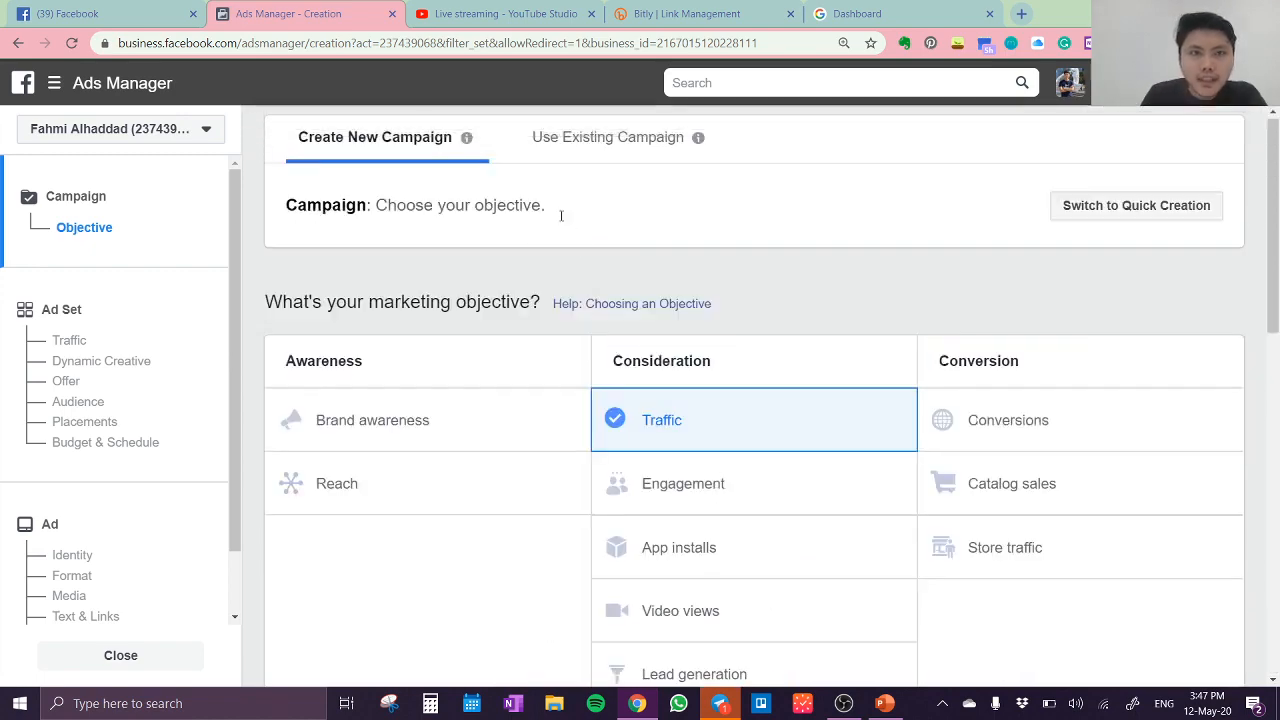
scroll(561, 216, down, 3)
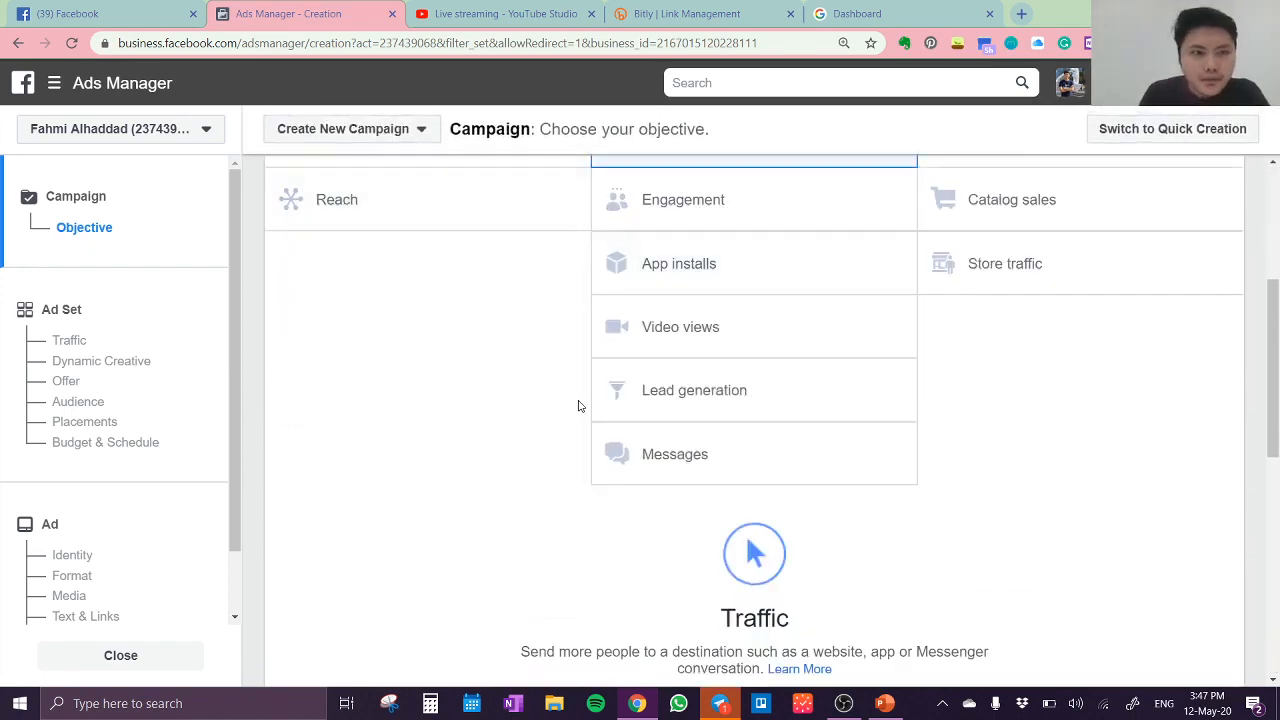
Step: Reload the Ads Manager campaign creation page and return to it after glancing at the Bitly and ABDi dashboard pages
click(765, 43)
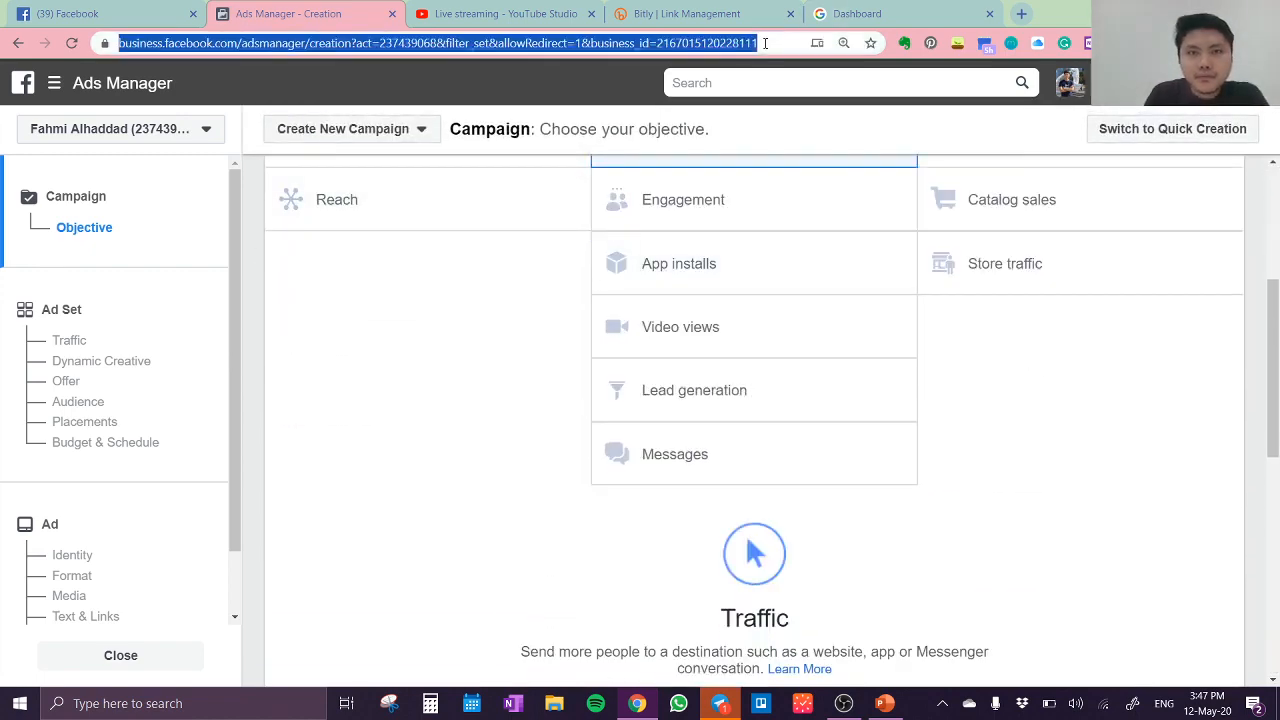
click(765, 43)
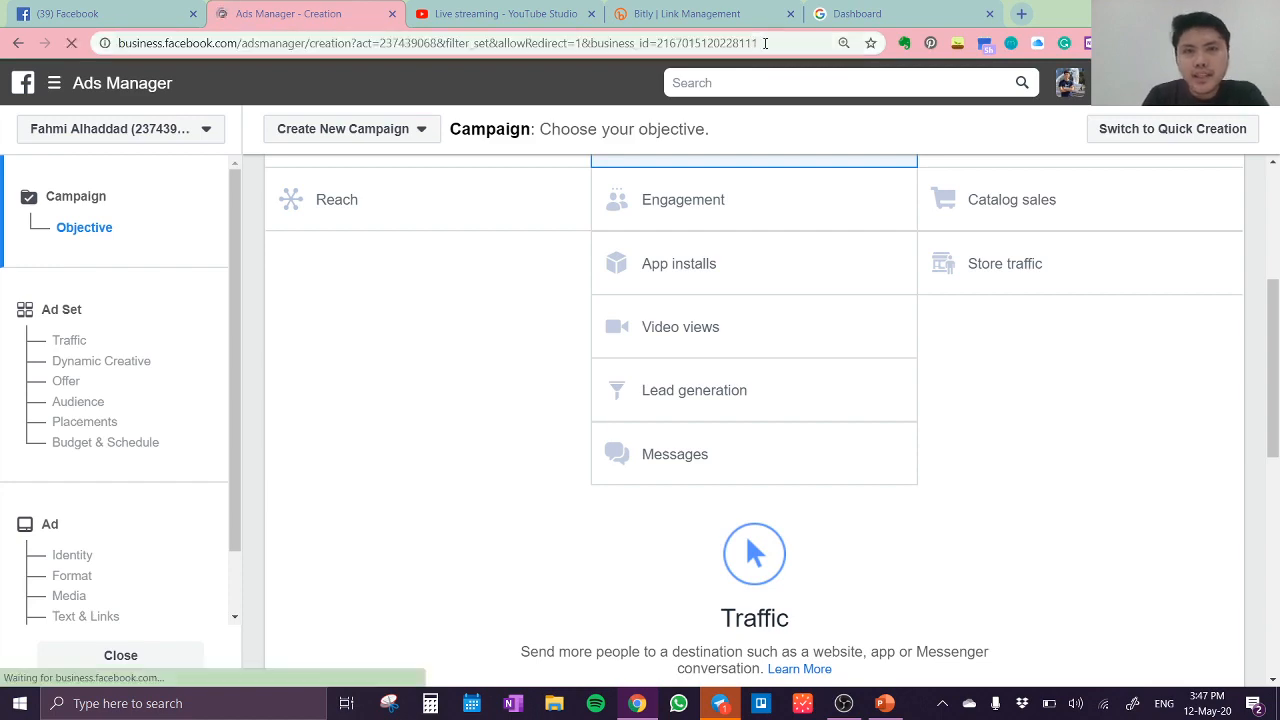
click(740, 13)
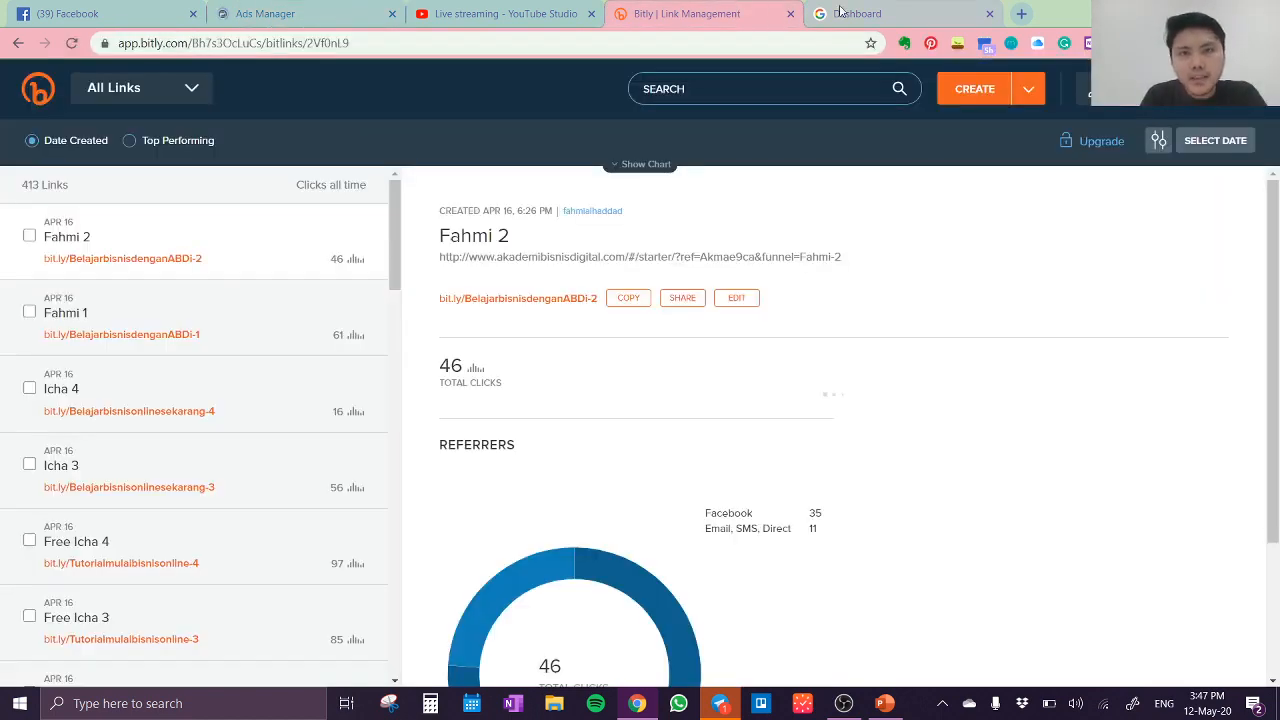
click(848, 13)
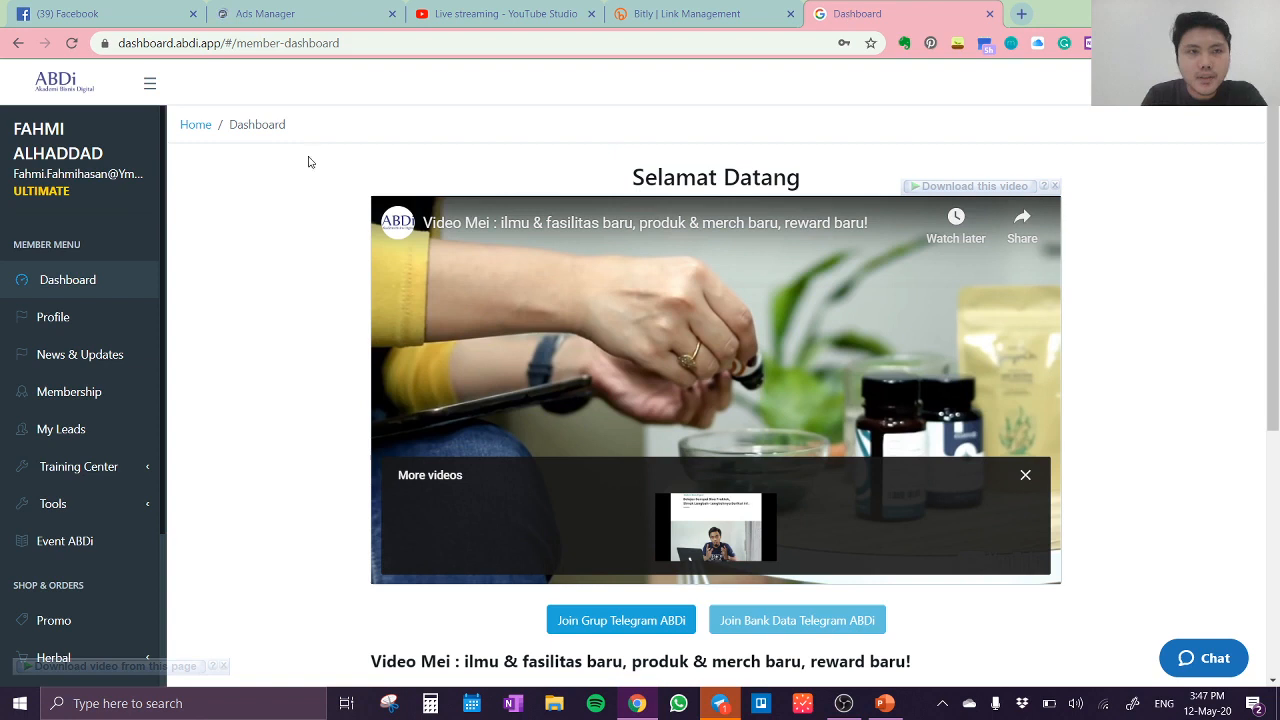
click(324, 13)
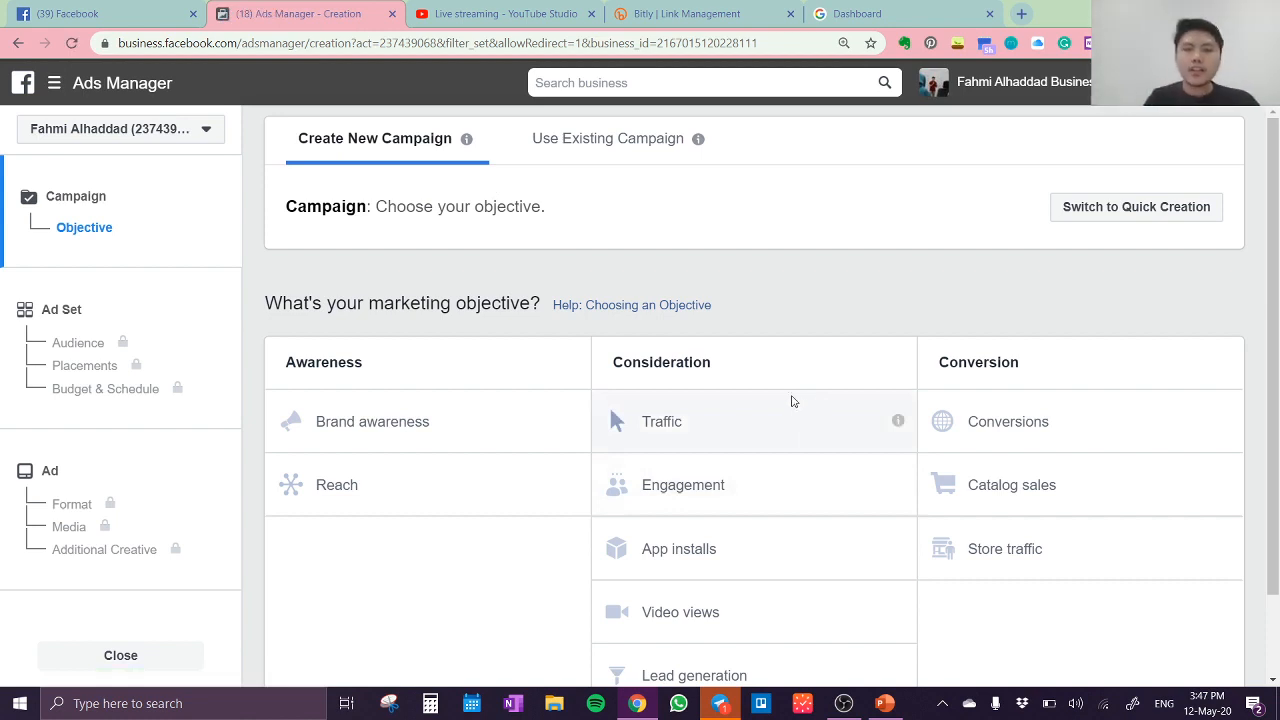
Step: Select Traffic as the marketing objective and turn off Campaign Budget Optimization, dismissing the suggestion to switch to Conversions
click(772, 438)
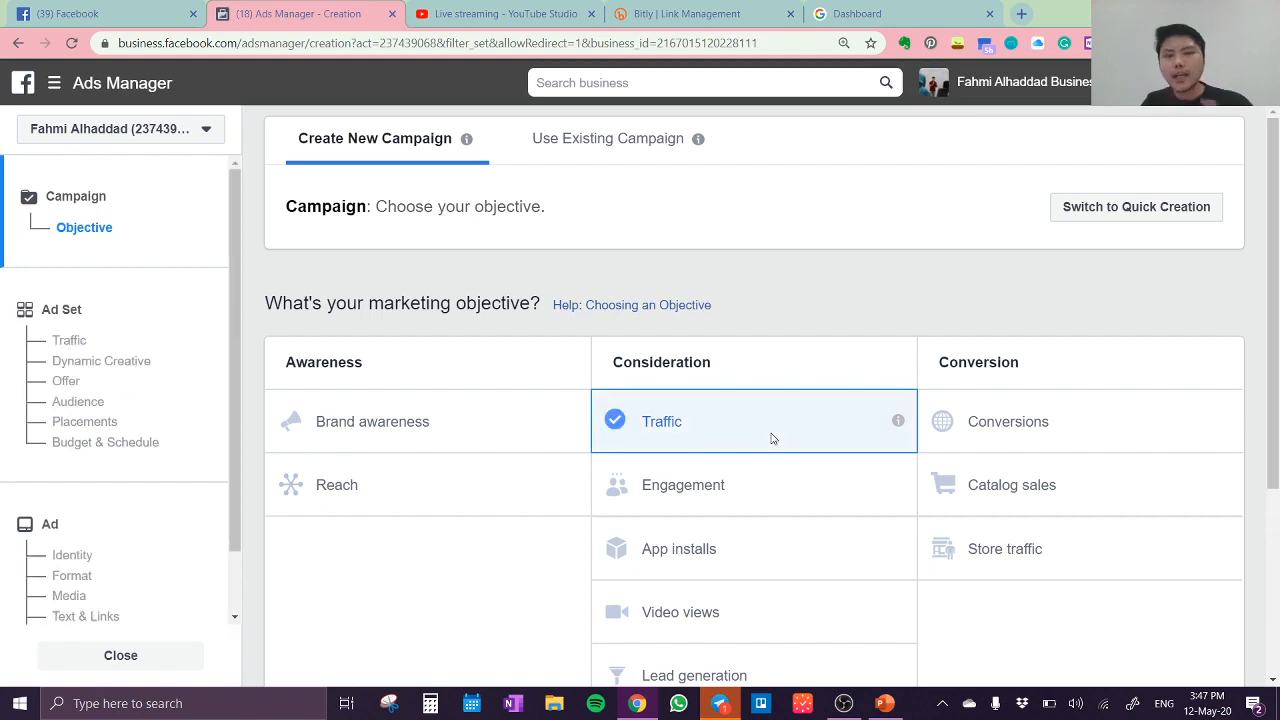
scroll(794, 420, down, 5)
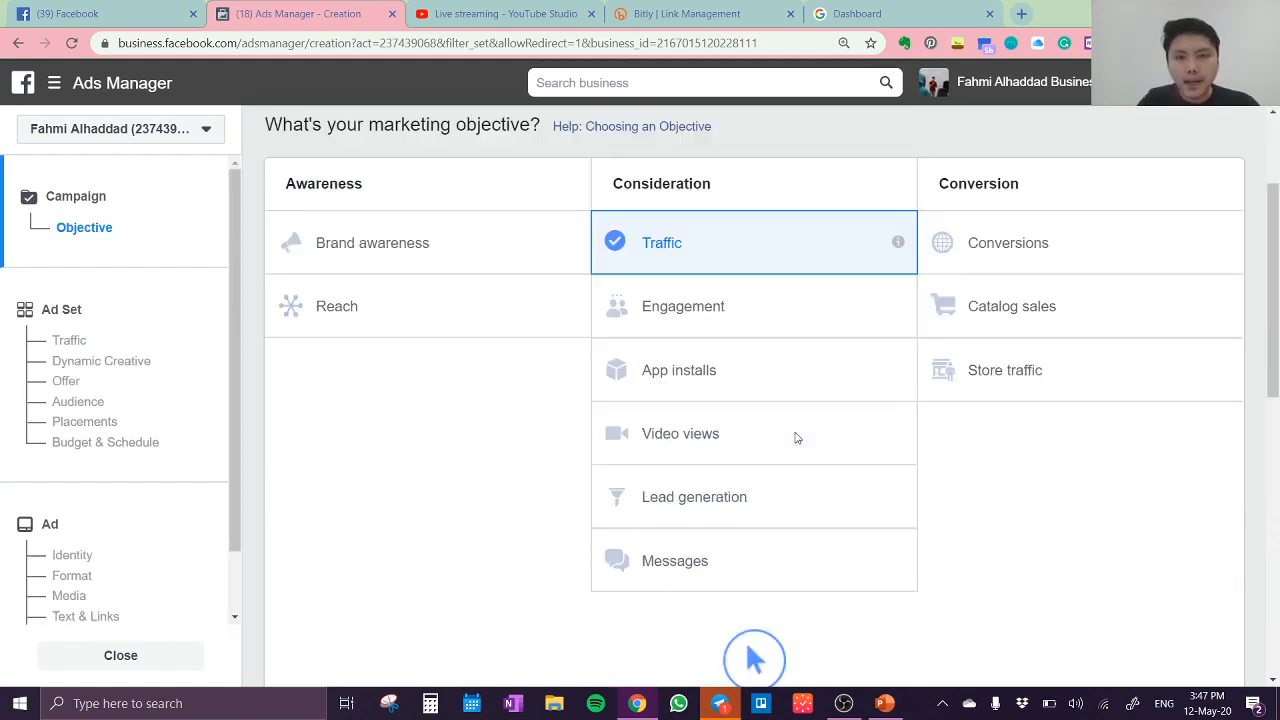
scroll(797, 437, down, 2)
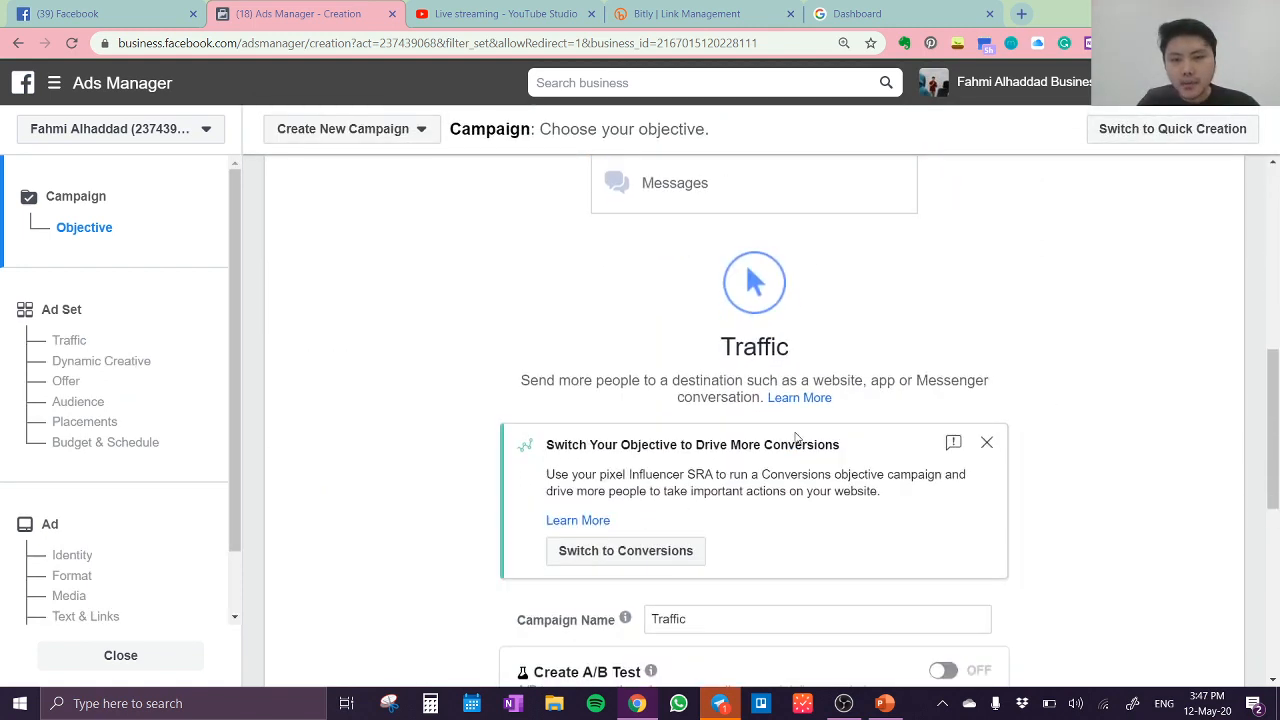
click(987, 443)
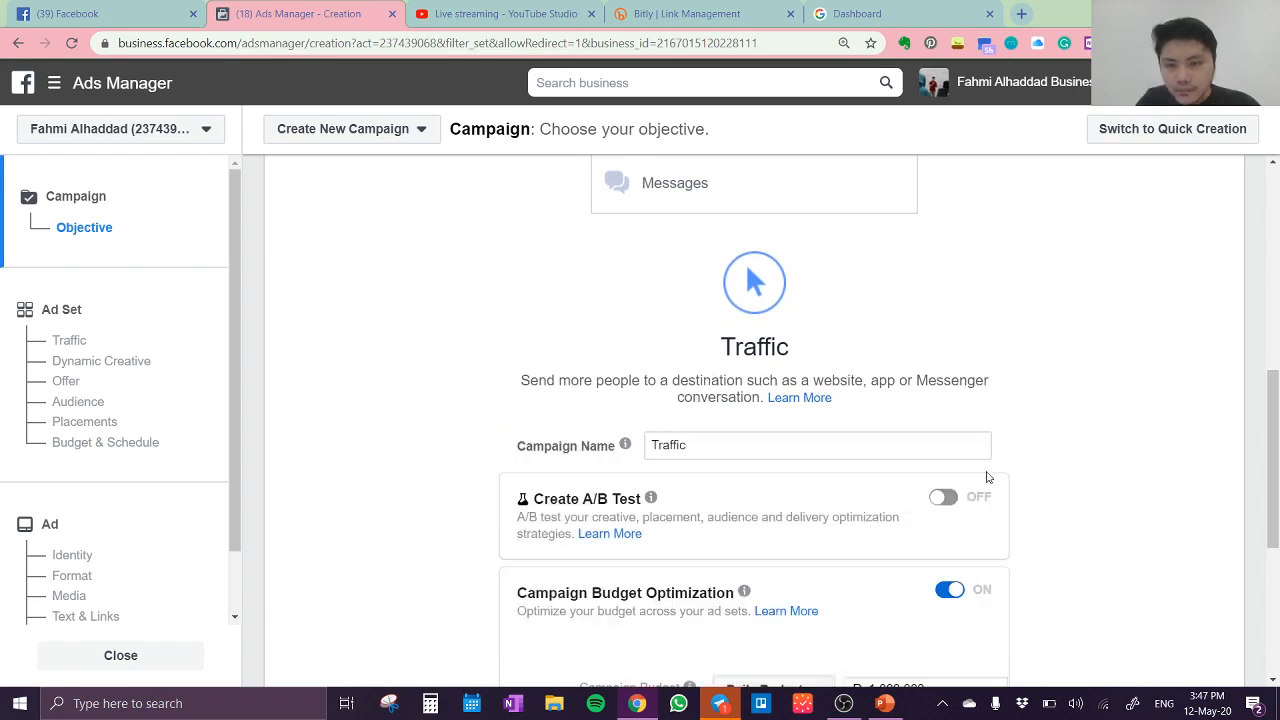
click(950, 591)
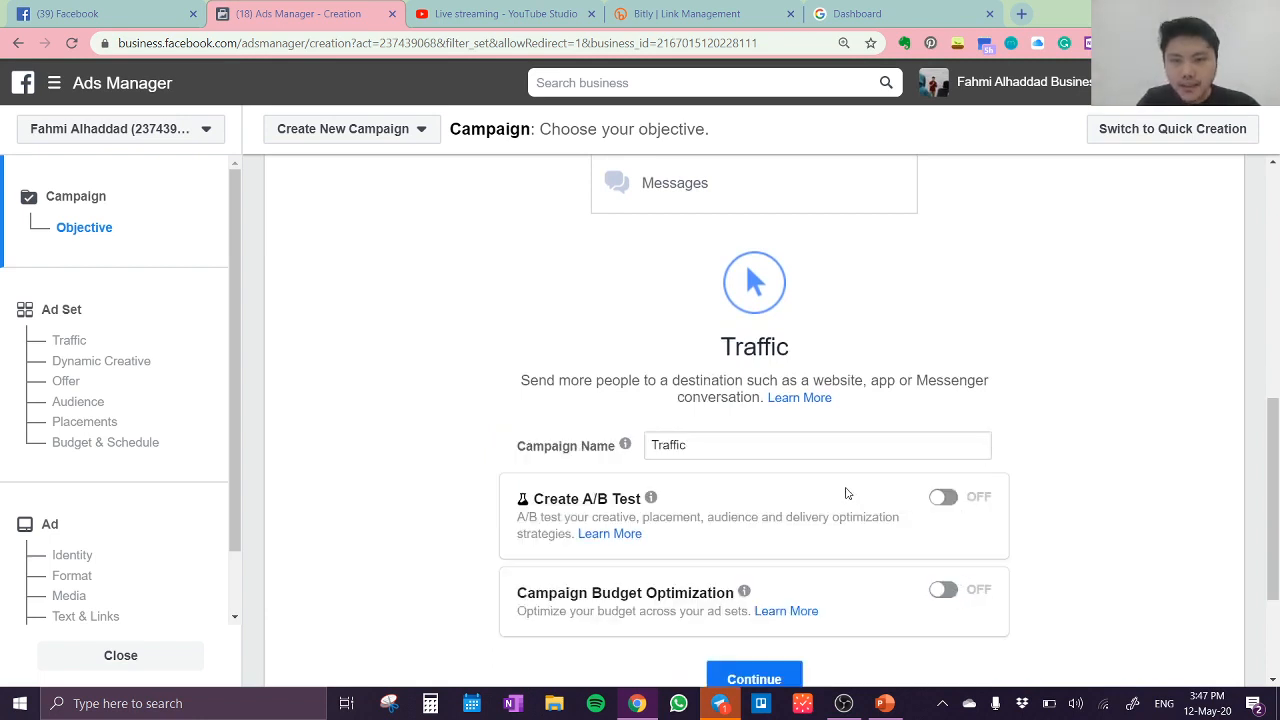
Step: Name the campaign "Traffic - Slimming" followed by the featured person's name, and continue to the ad set settings
click(777, 446)
text(- Slimming Pak Sugiharto)
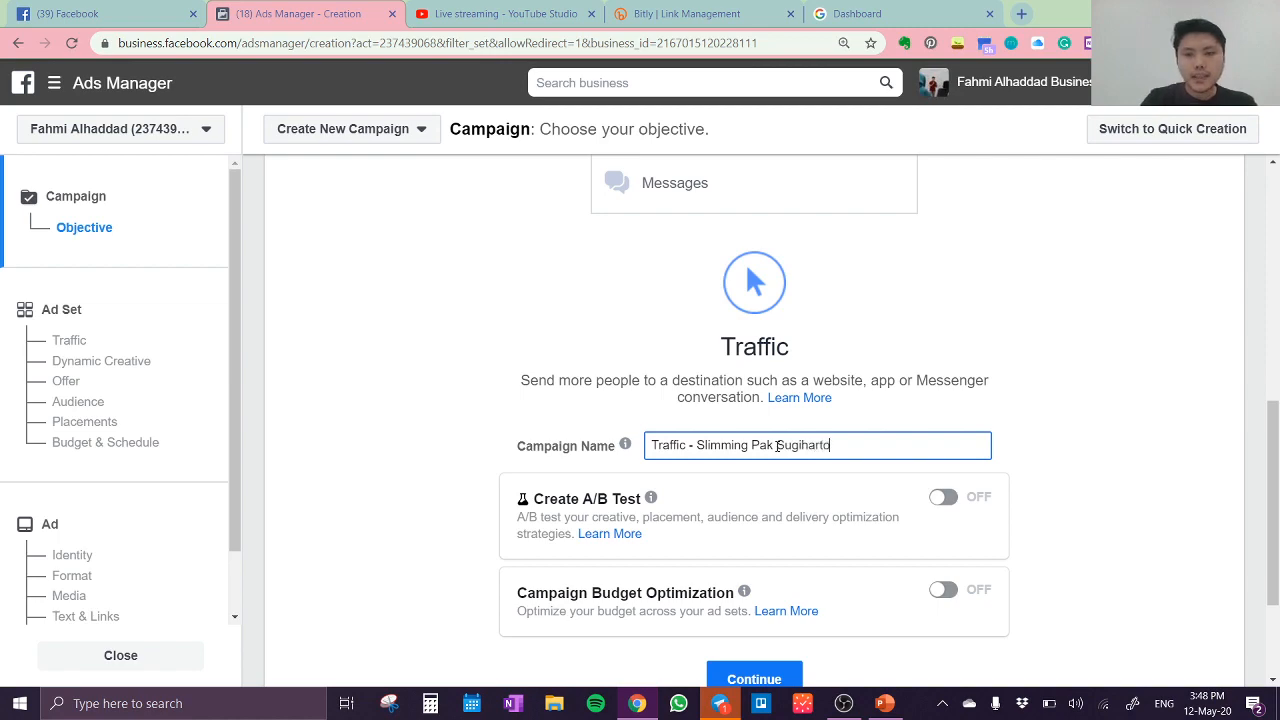
scroll(943, 603, down, 3)
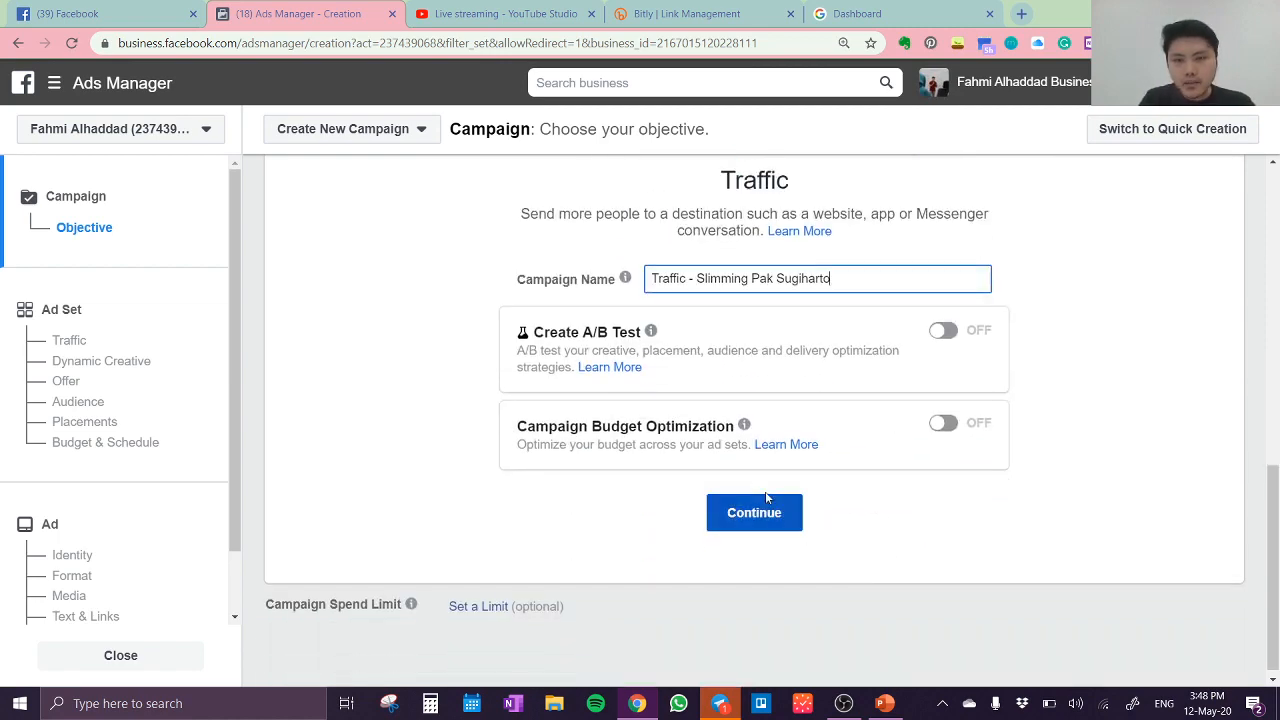
click(755, 513)
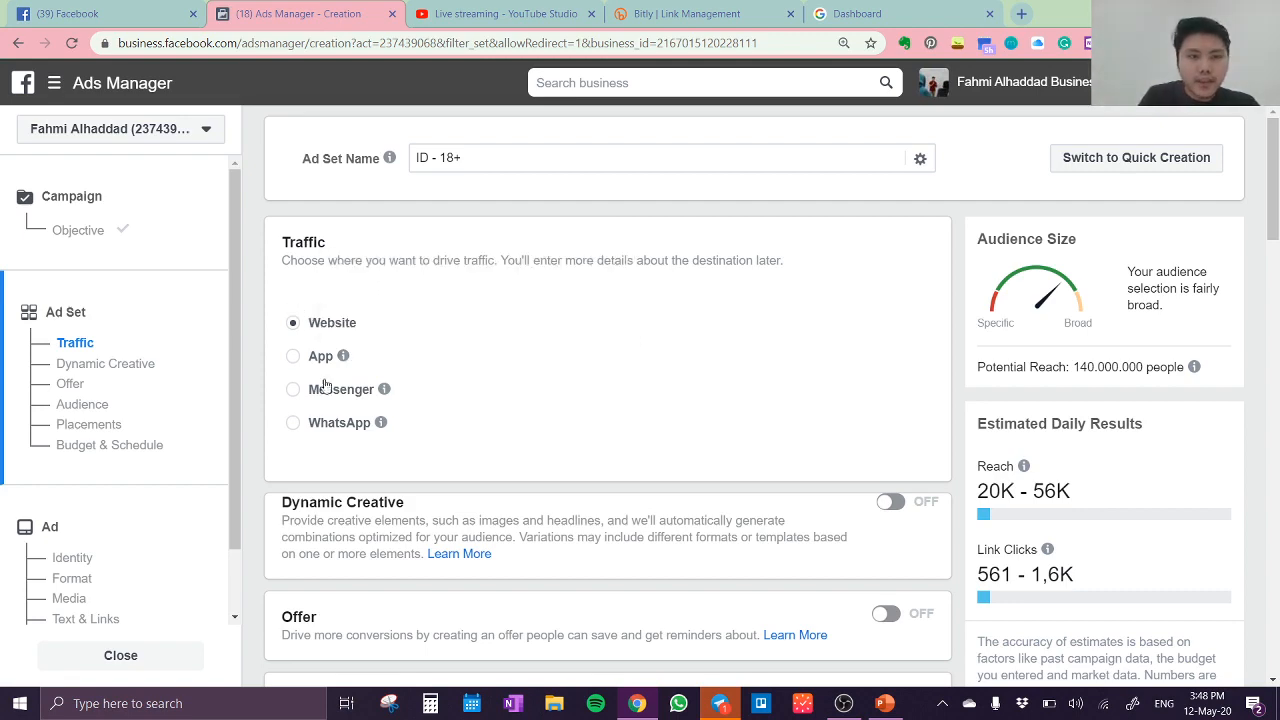
Step: Set the ad set's audience location to the city of Jakarta, Indonesia, in place of the whole country
scroll(598, 380, down, 4)
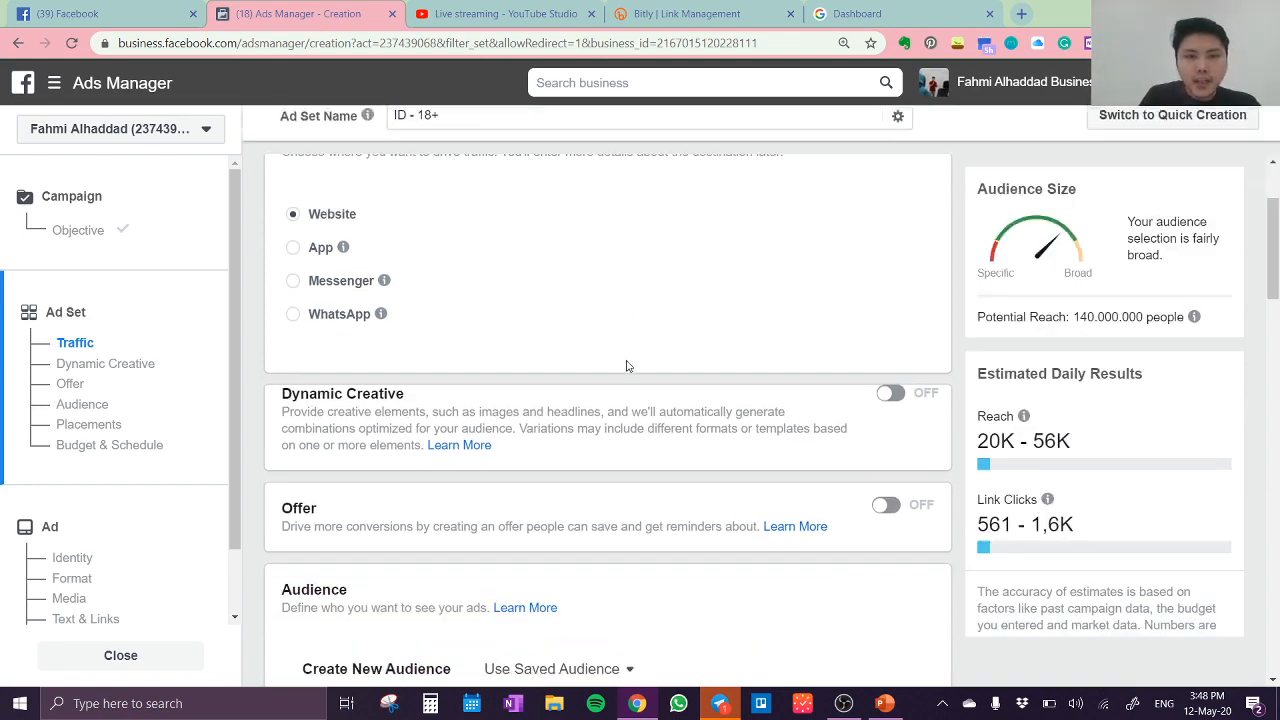
scroll(748, 330, up, 3)
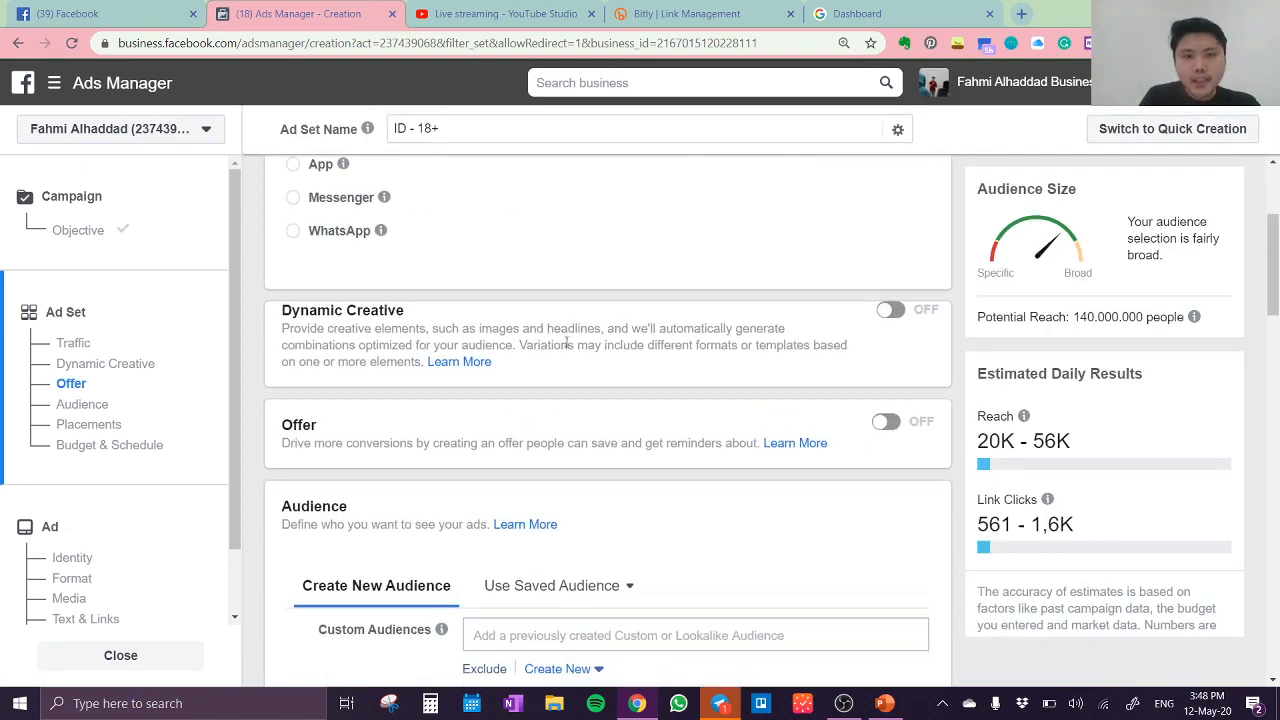
scroll(568, 340, down, 3)
scroll(538, 350, down, 2)
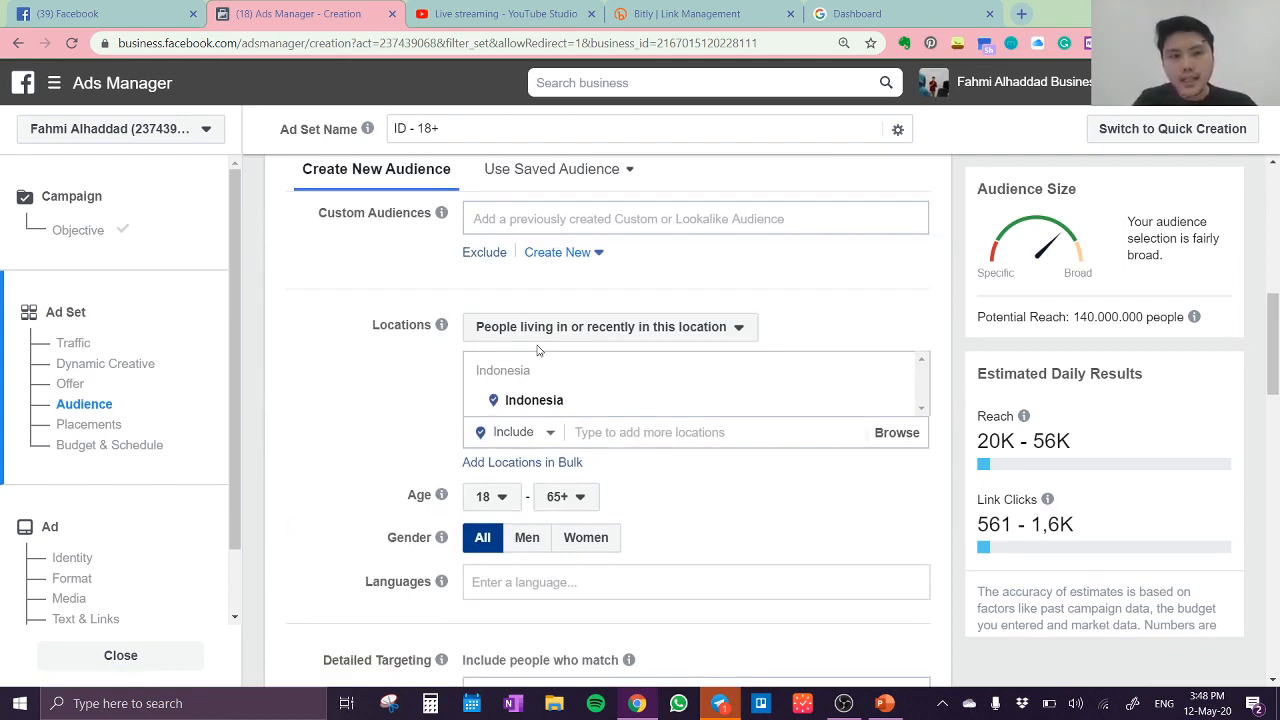
click(692, 431)
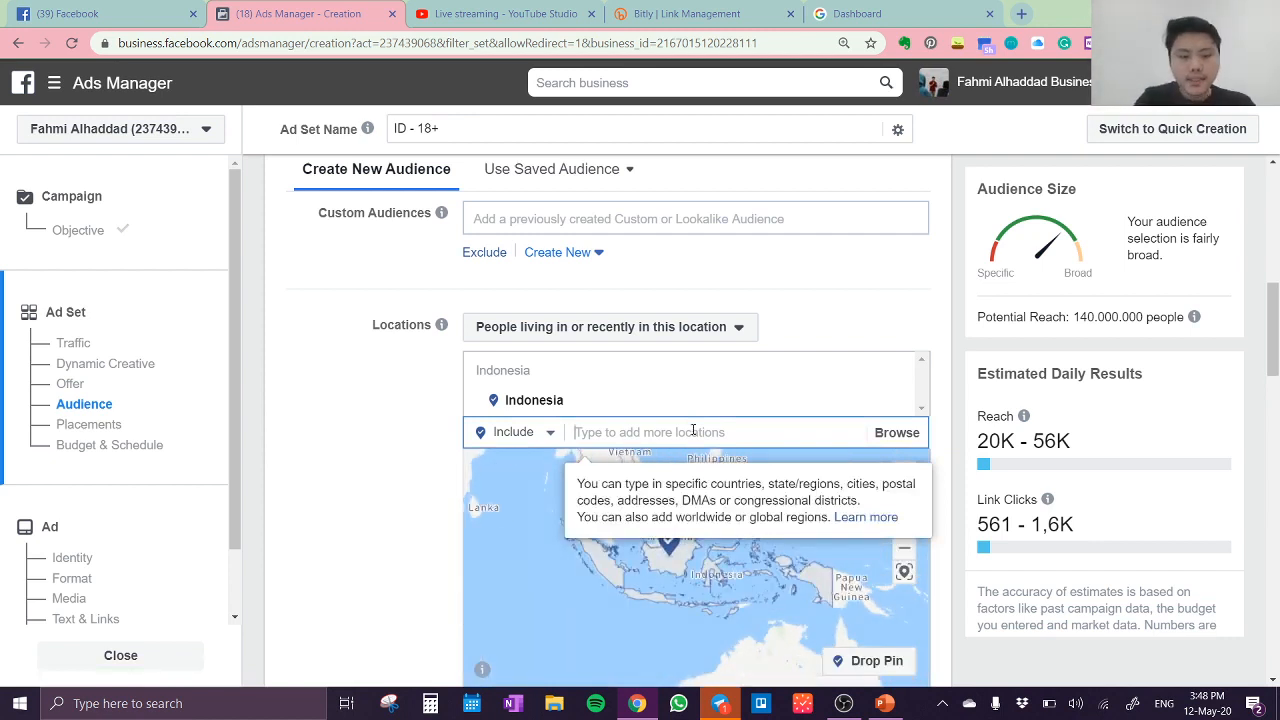
text(Jakarta)
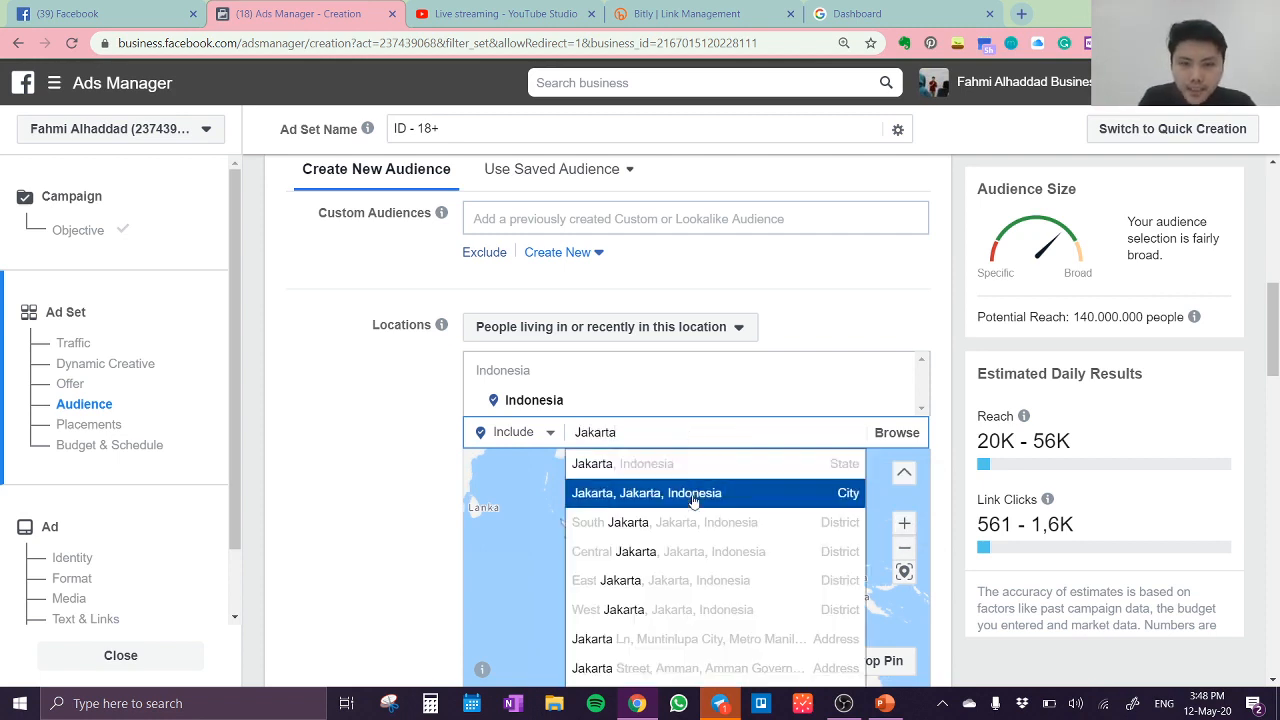
click(792, 500)
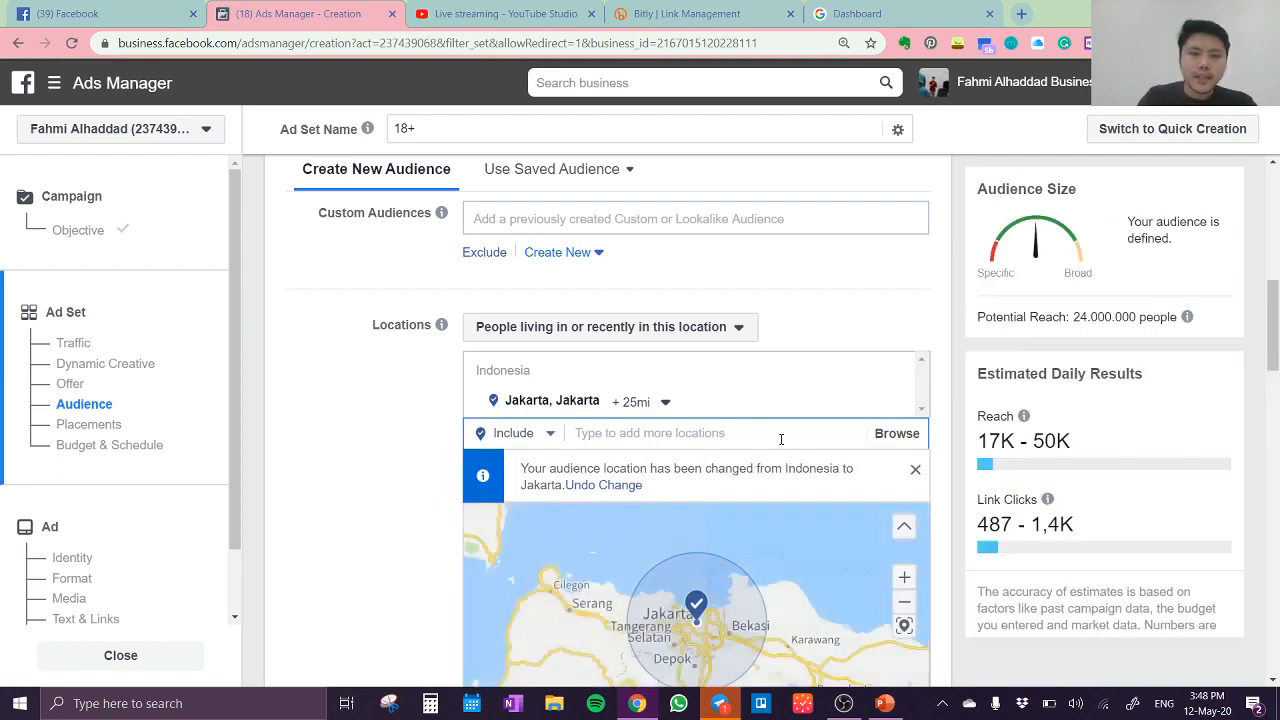
Step: Add the cities of Bandung (West Java), Surabaya (East Java) and Yogyakarta to the audience's included locations
text(bandung)
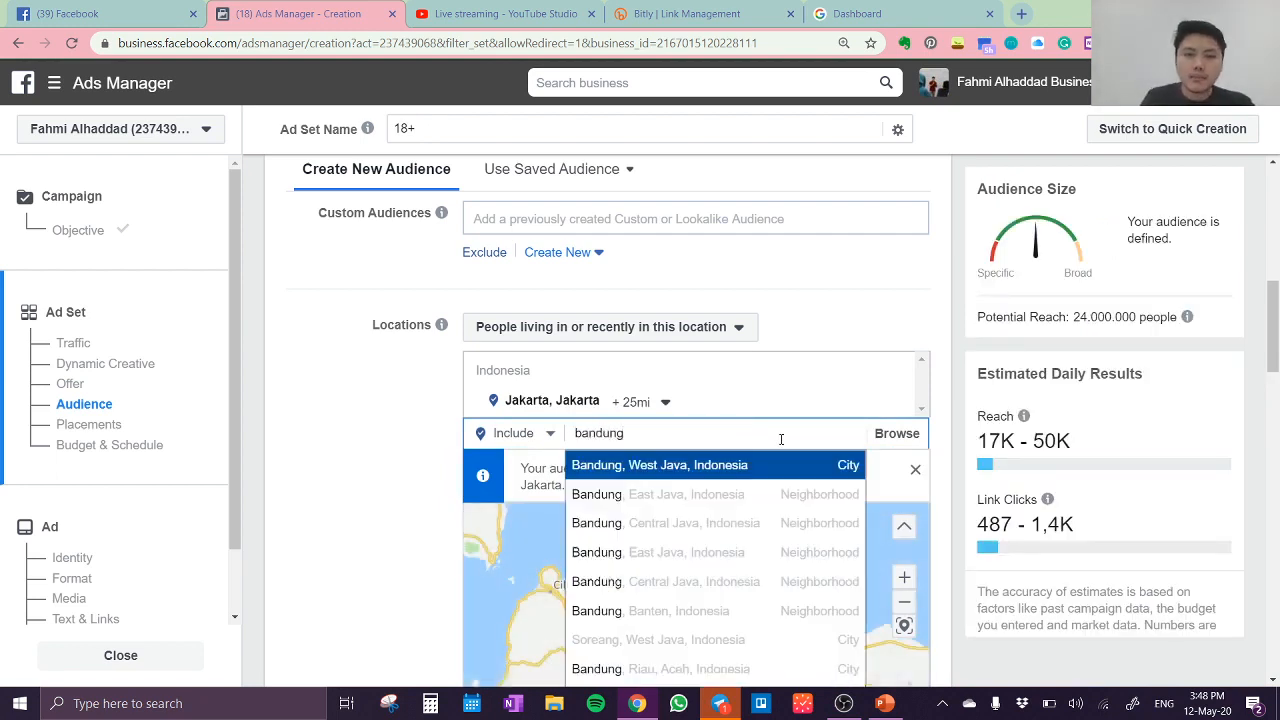
click(744, 467)
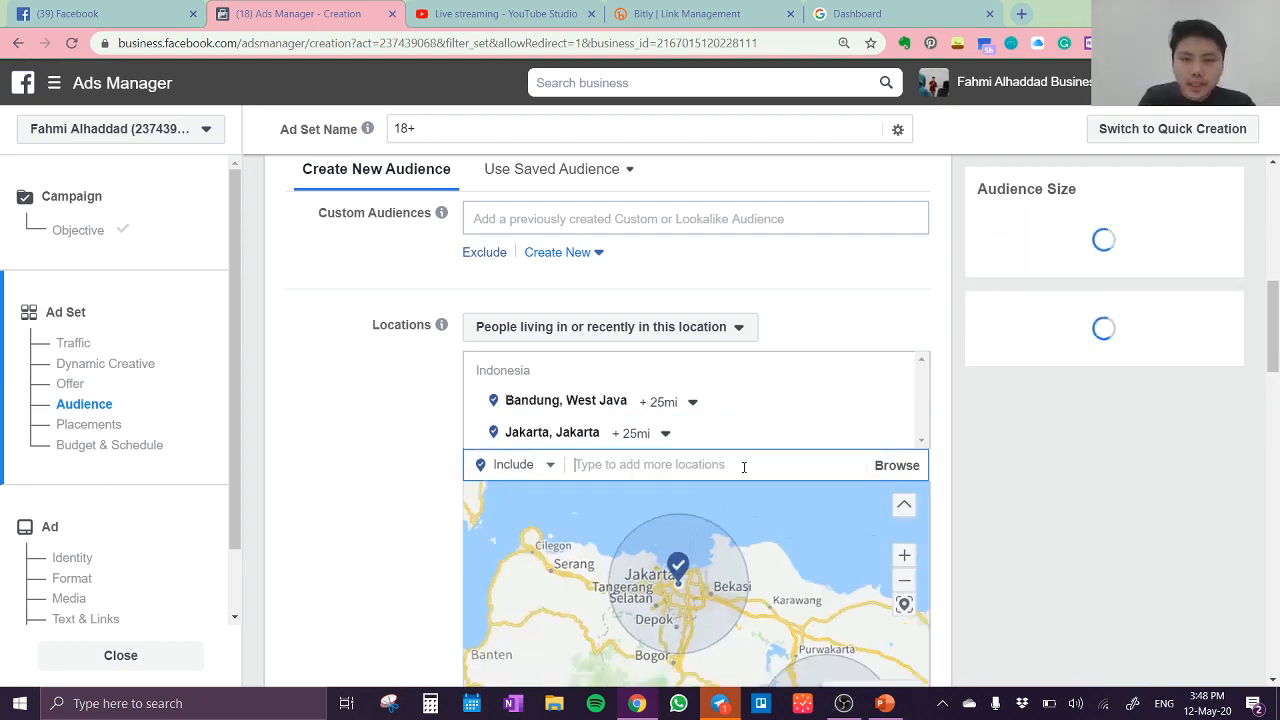
text(surabaya)
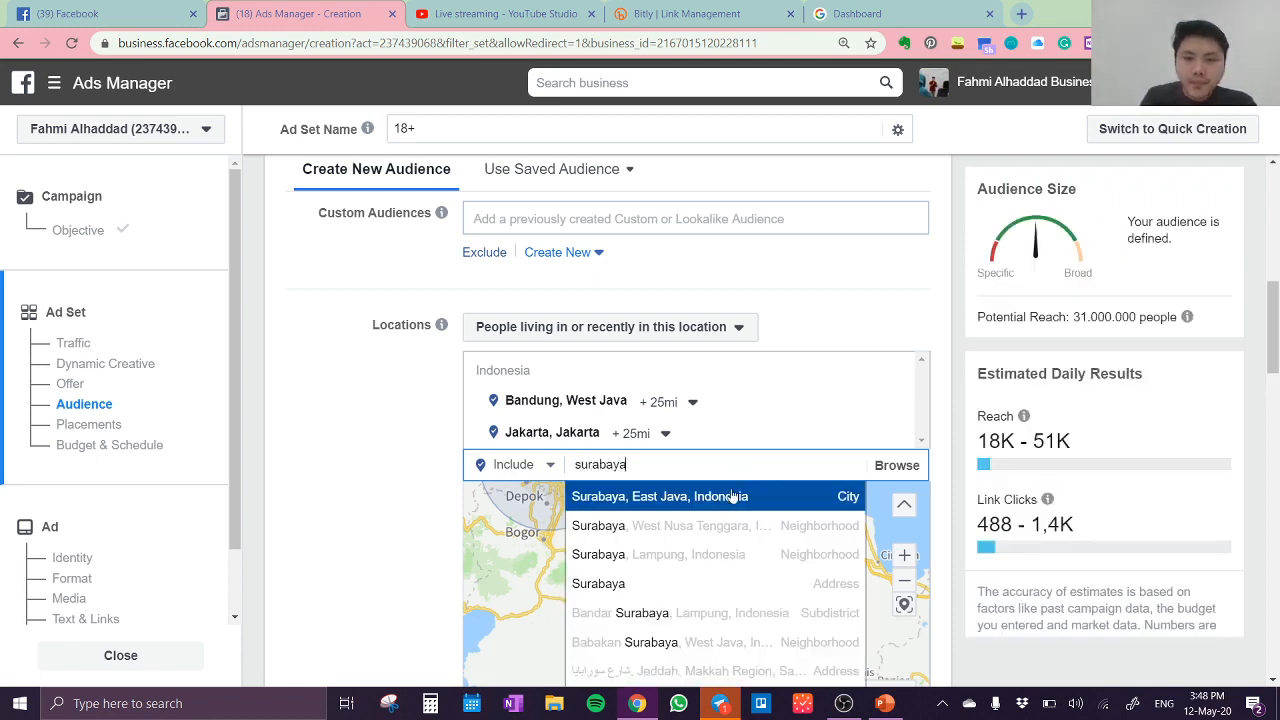
click(731, 495)
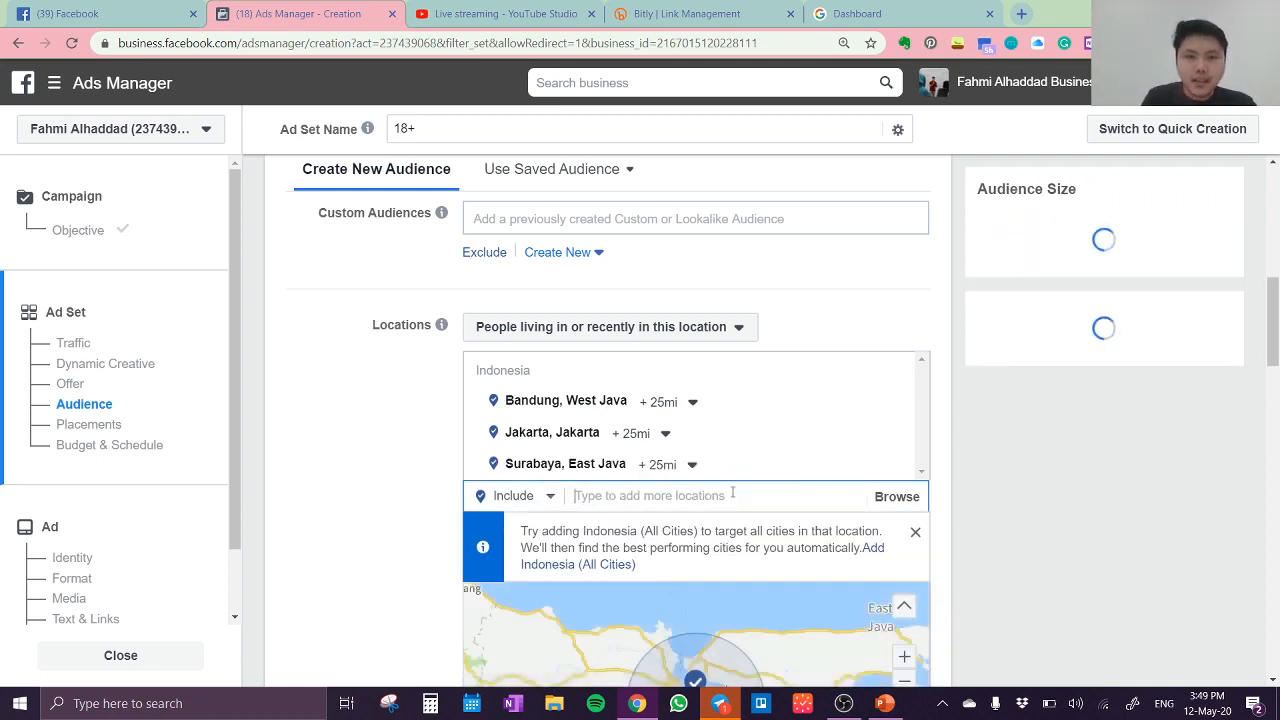
text(yogya)
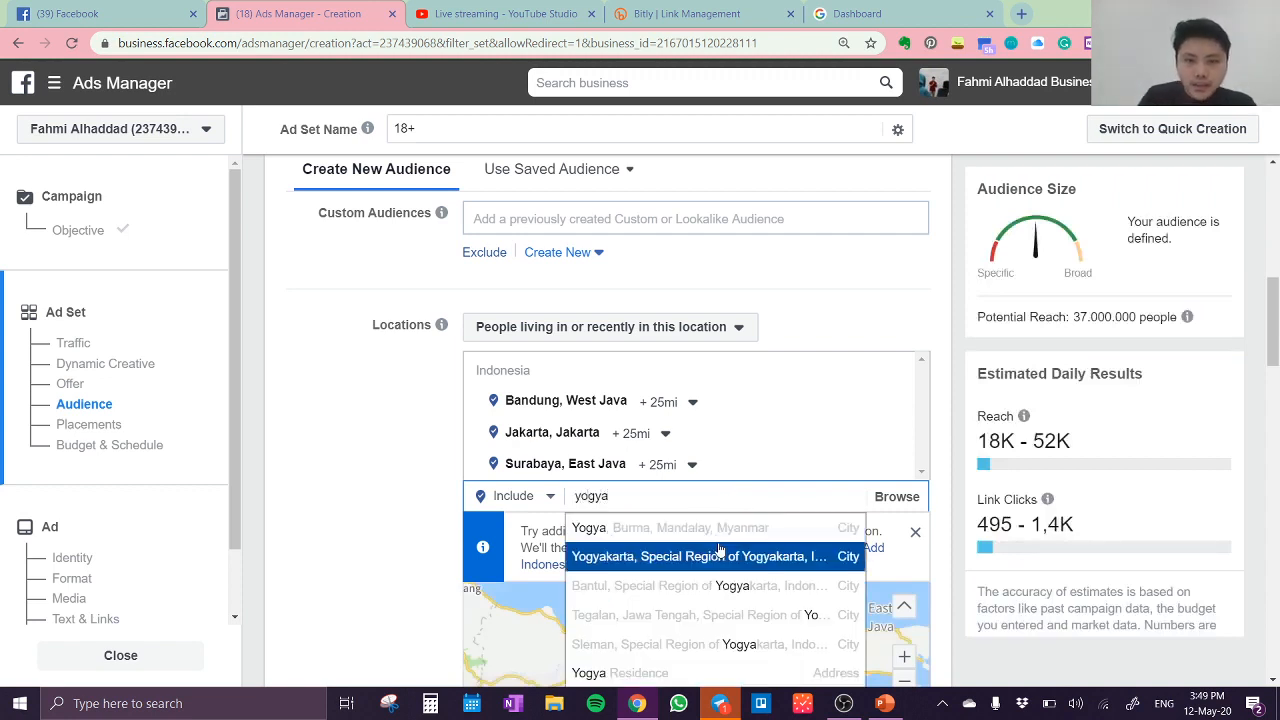
click(722, 556)
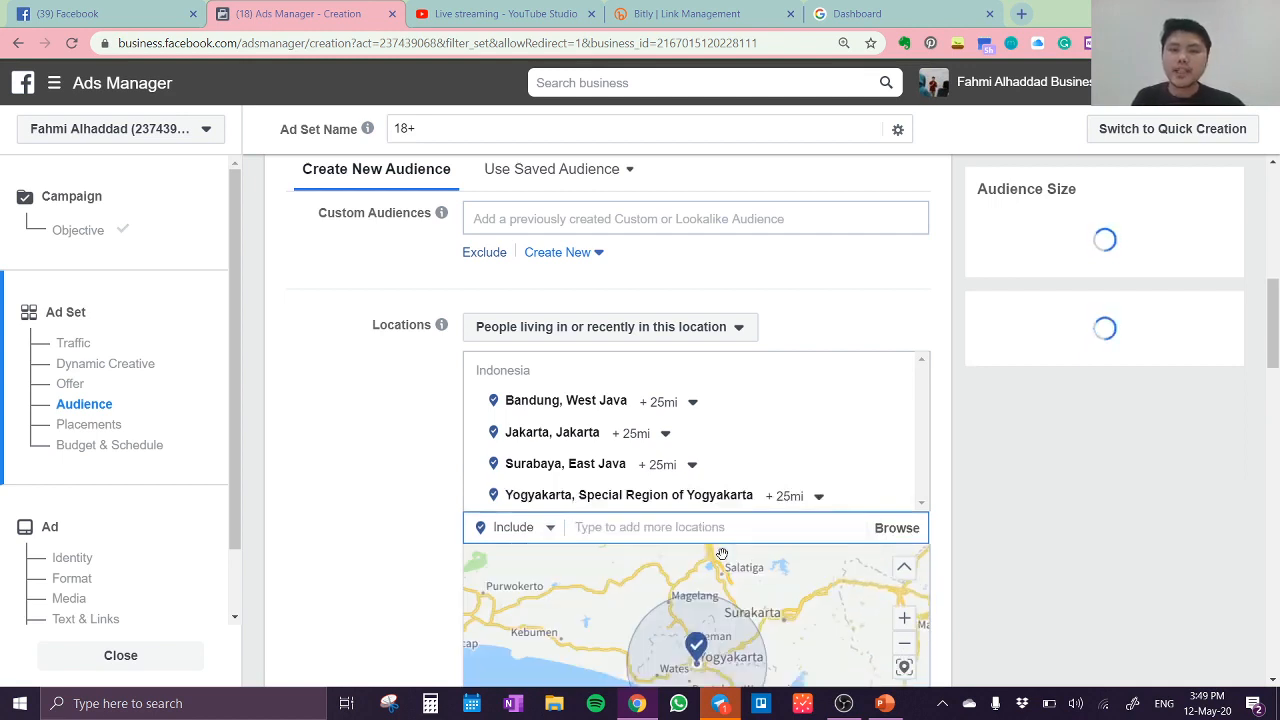
Step: Limit the targeting of Bandung, Jakarta, Surabaya and Yogyakarta to the current city only, without a surrounding radius
click(694, 403)
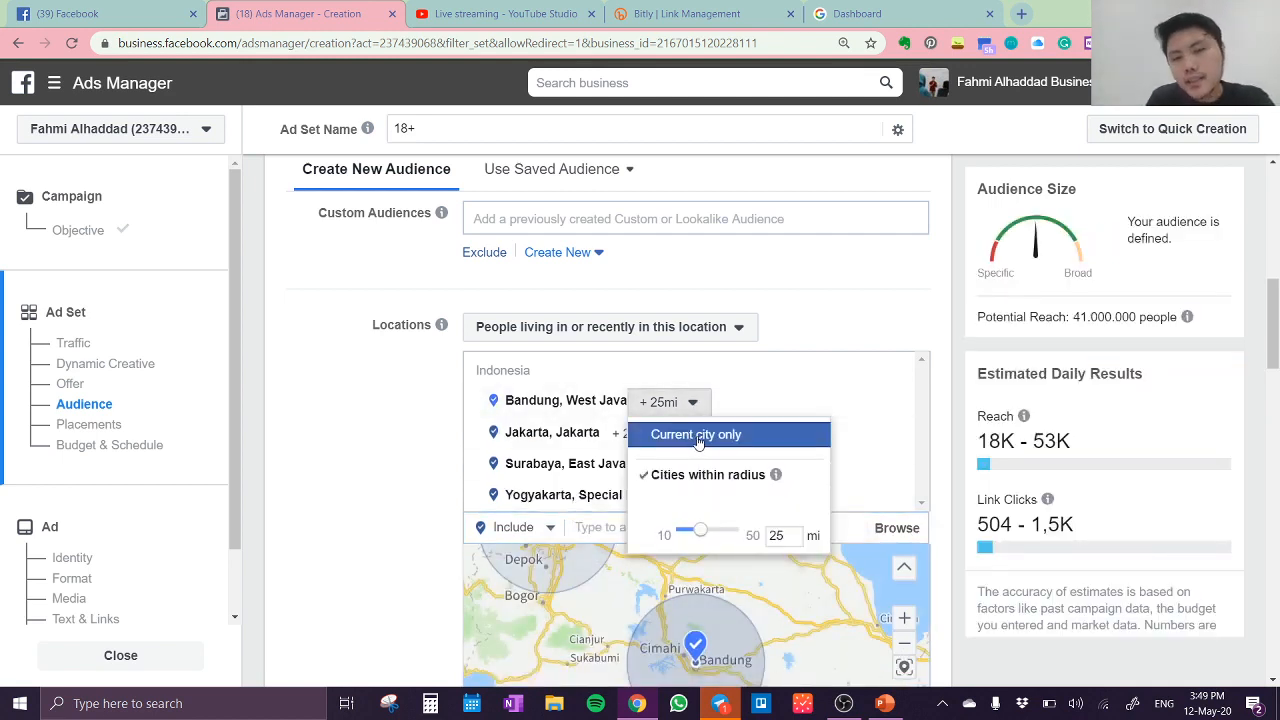
click(697, 437)
click(663, 434)
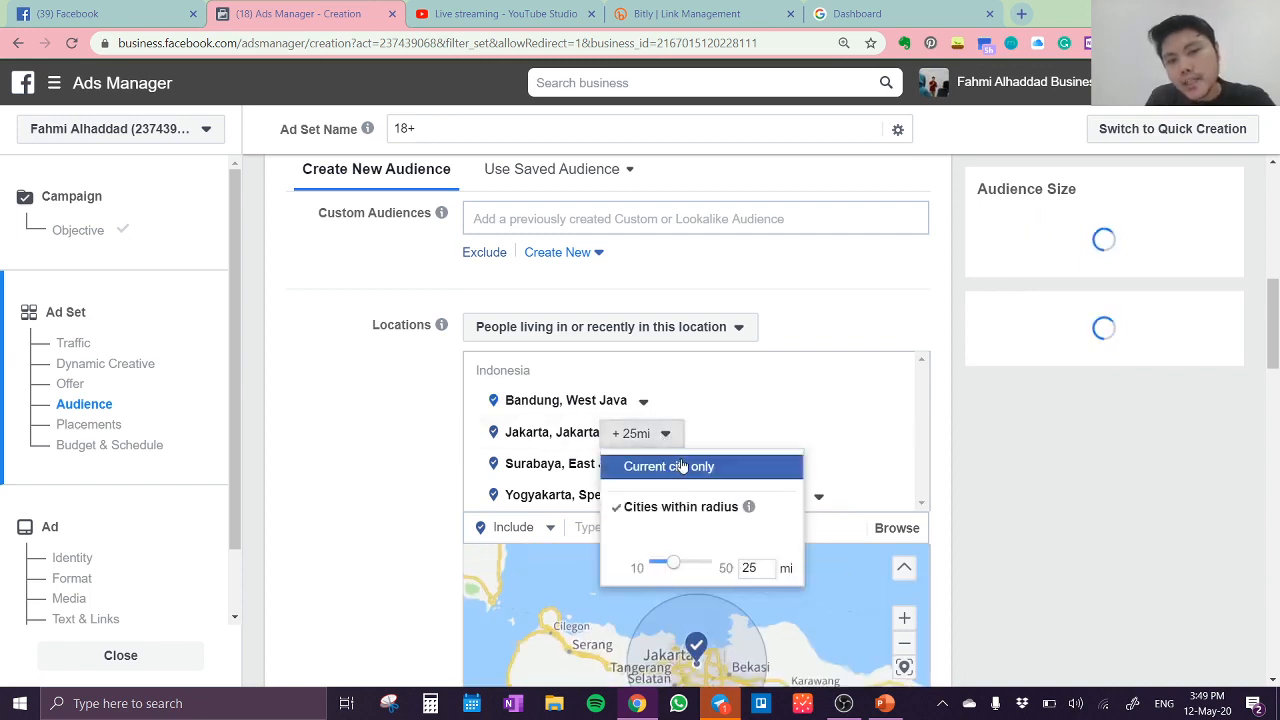
click(686, 466)
click(693, 466)
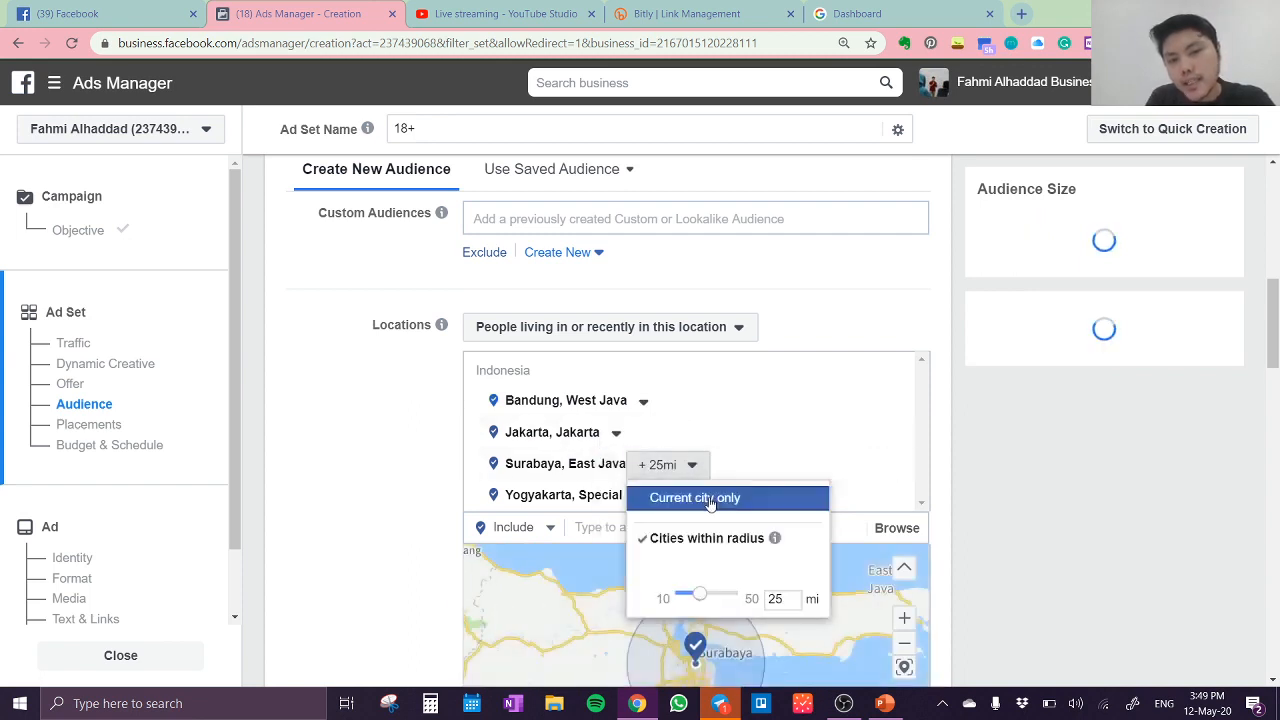
click(688, 498)
click(819, 500)
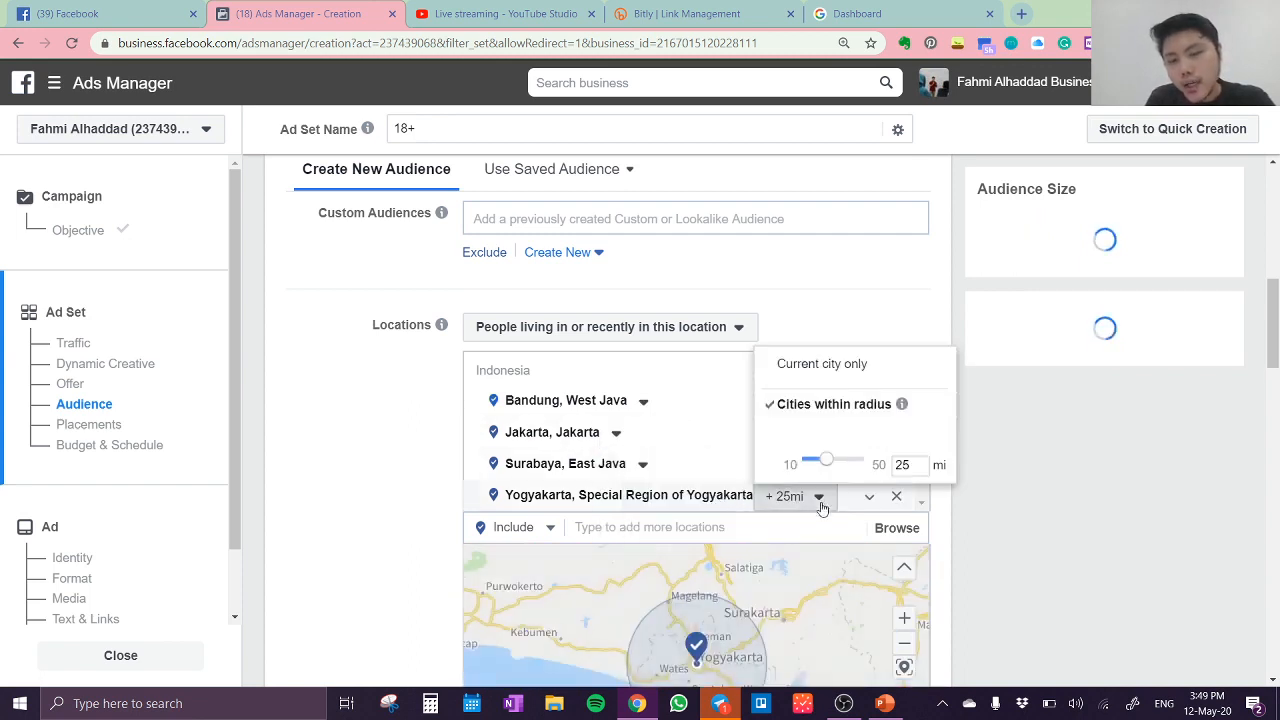
click(851, 365)
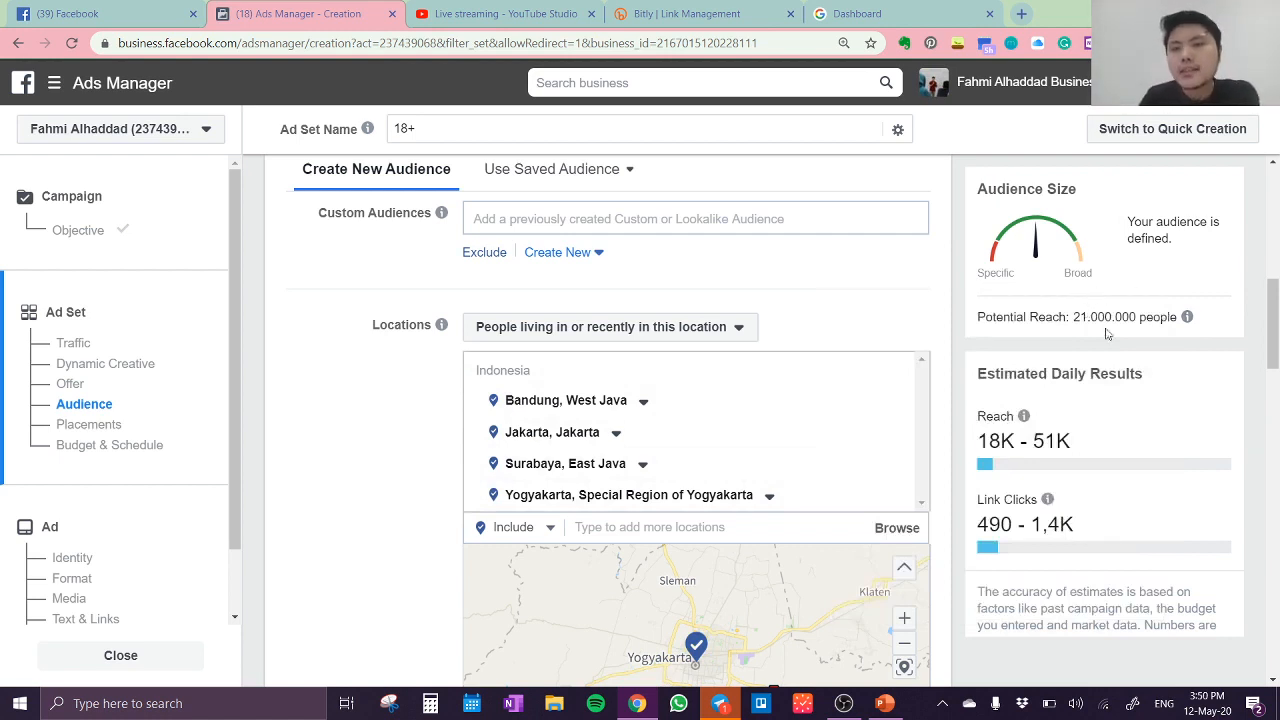
Step: Set the audience's minimum age to 22
scroll(850, 345, up, 1)
scroll(850, 345, up, 2)
scroll(850, 345, down, 5)
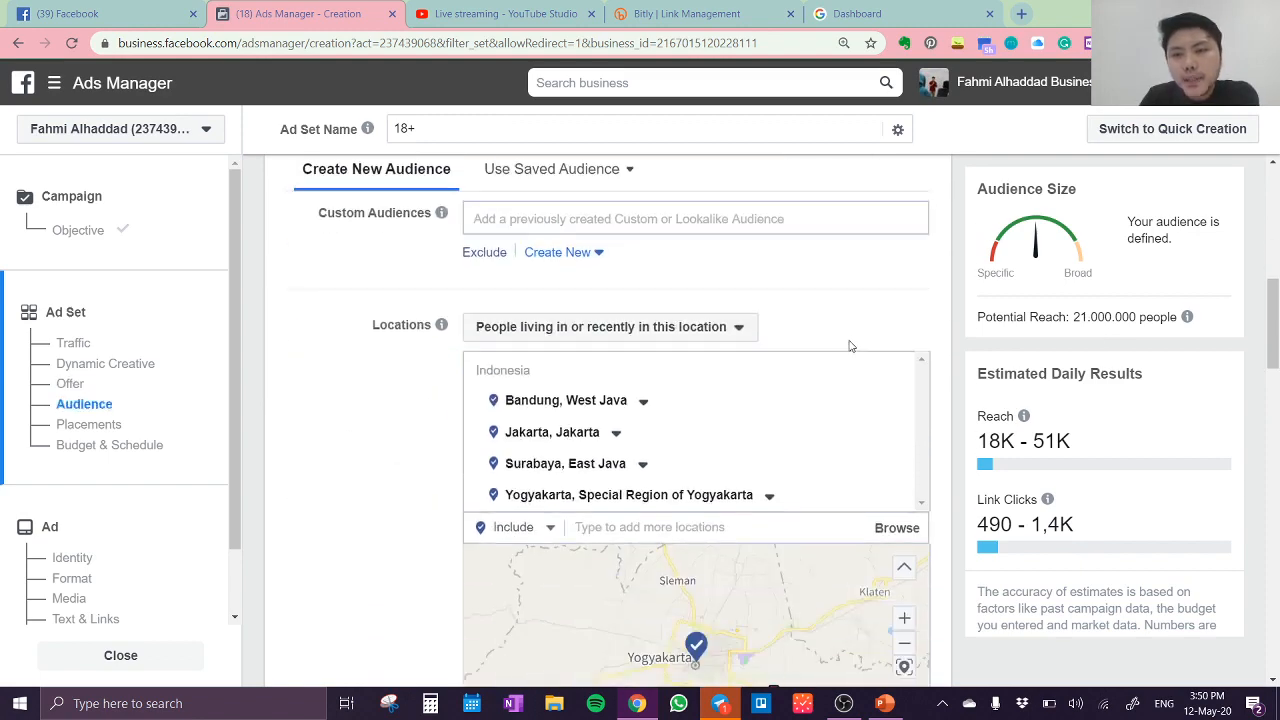
scroll(372, 376, down, 2)
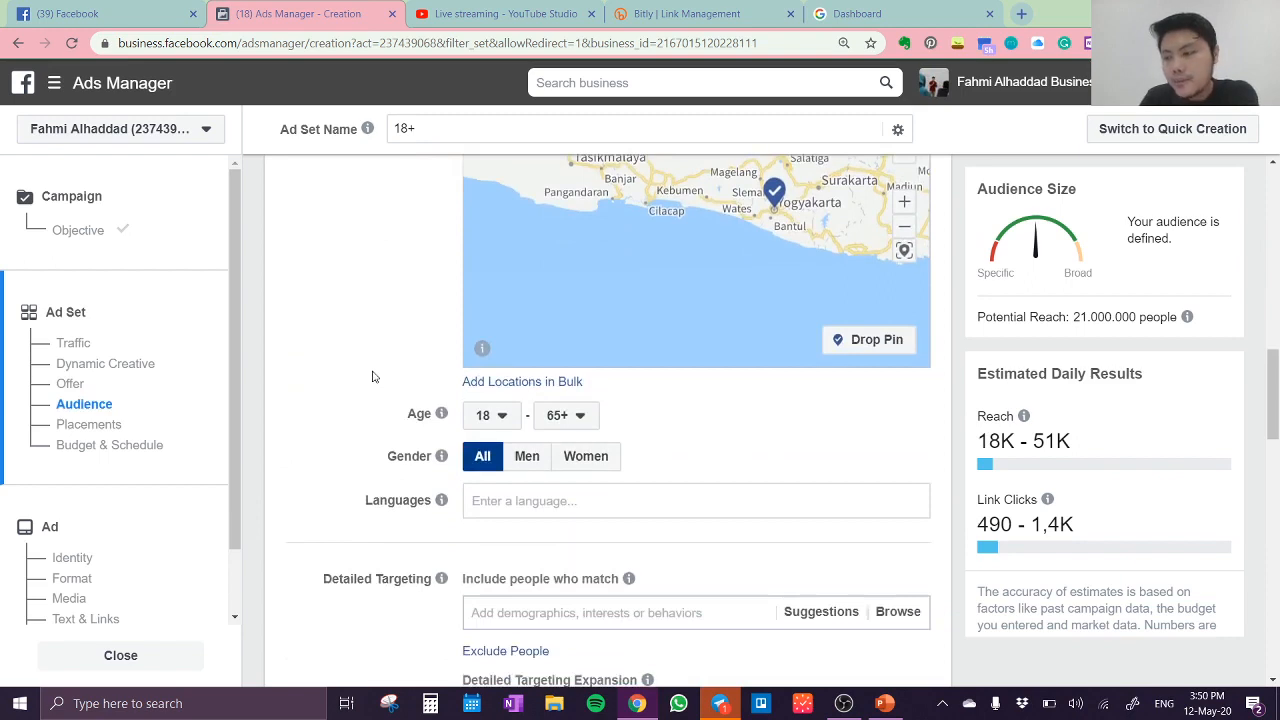
click(512, 425)
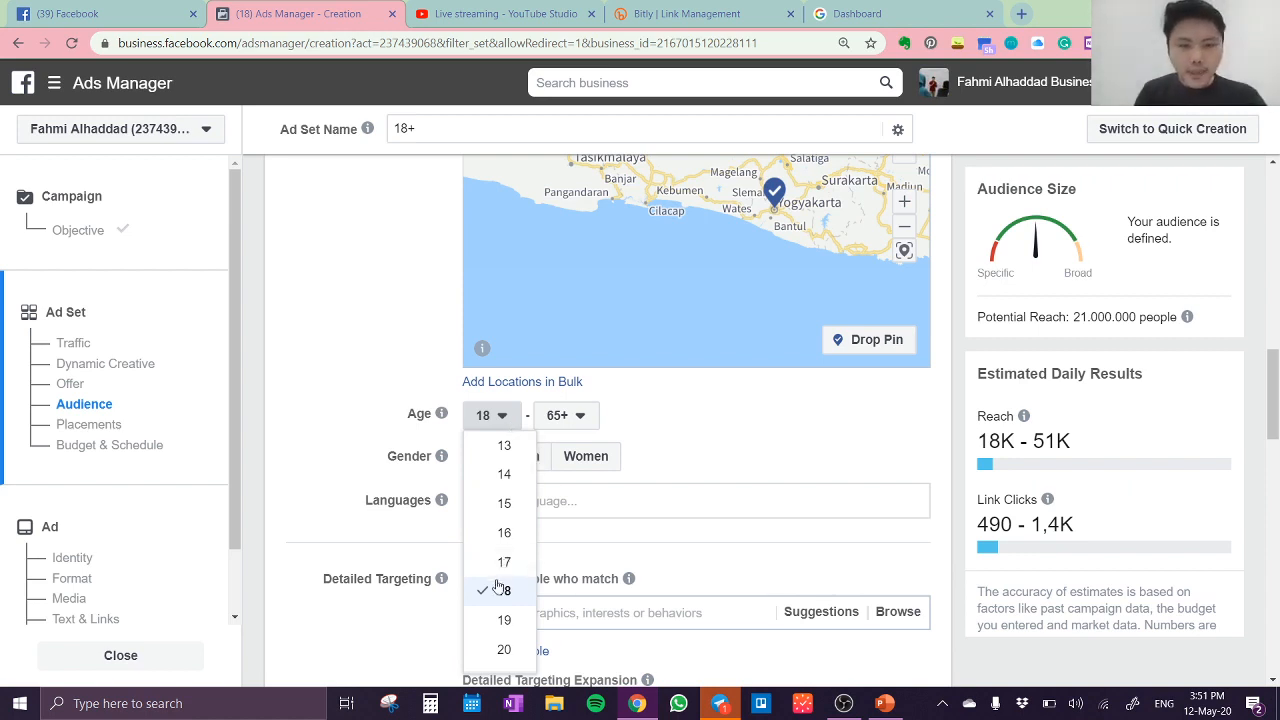
scroll(500, 587, down, 3)
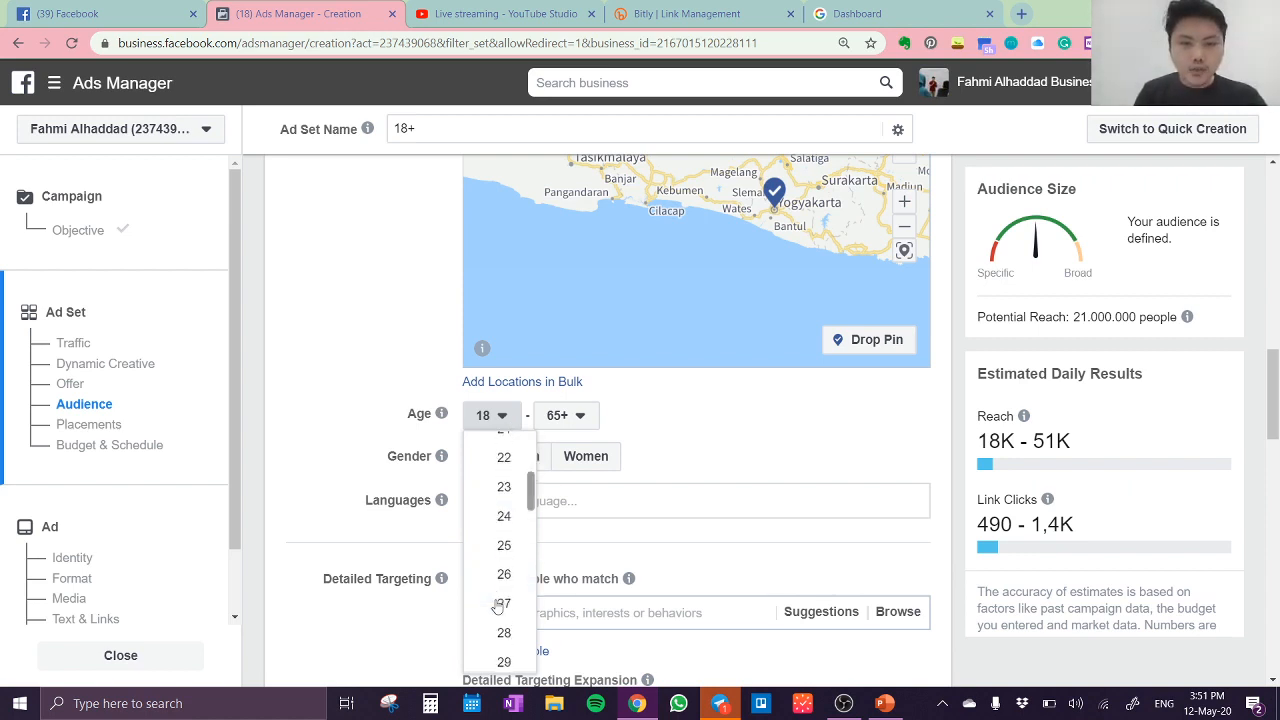
click(505, 459)
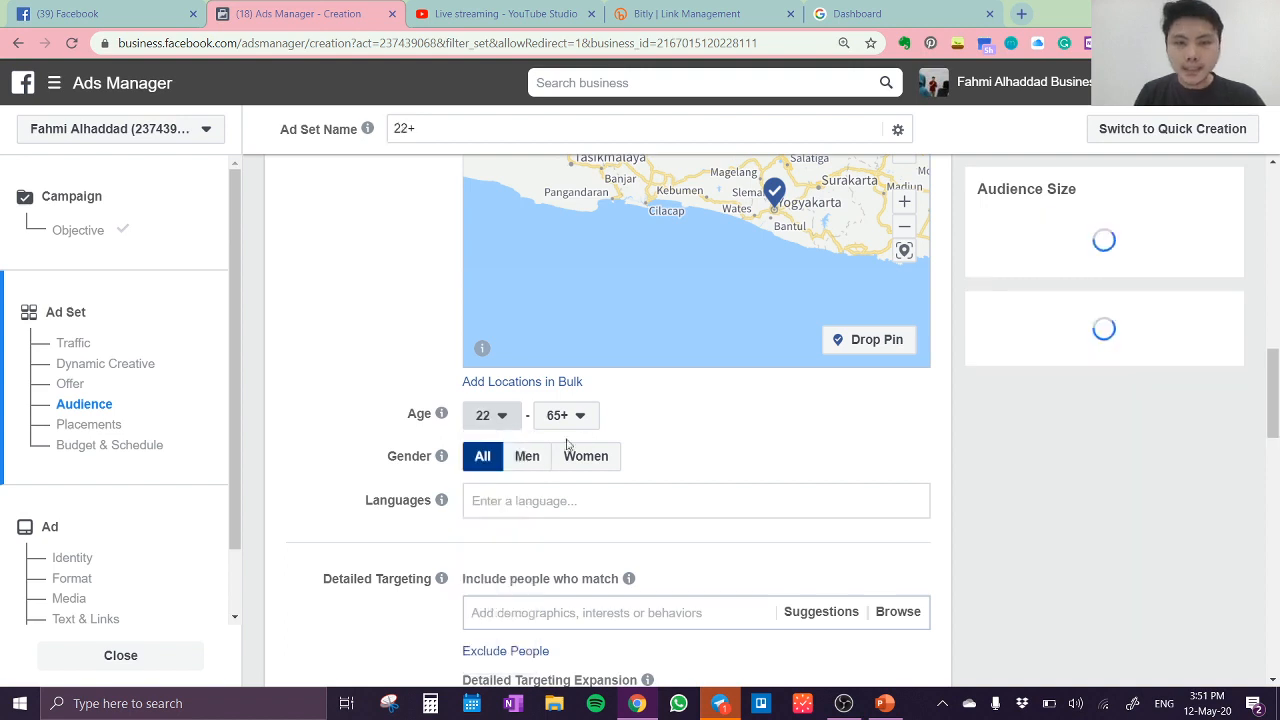
Step: Set the audience's maximum age to 30
click(581, 417)
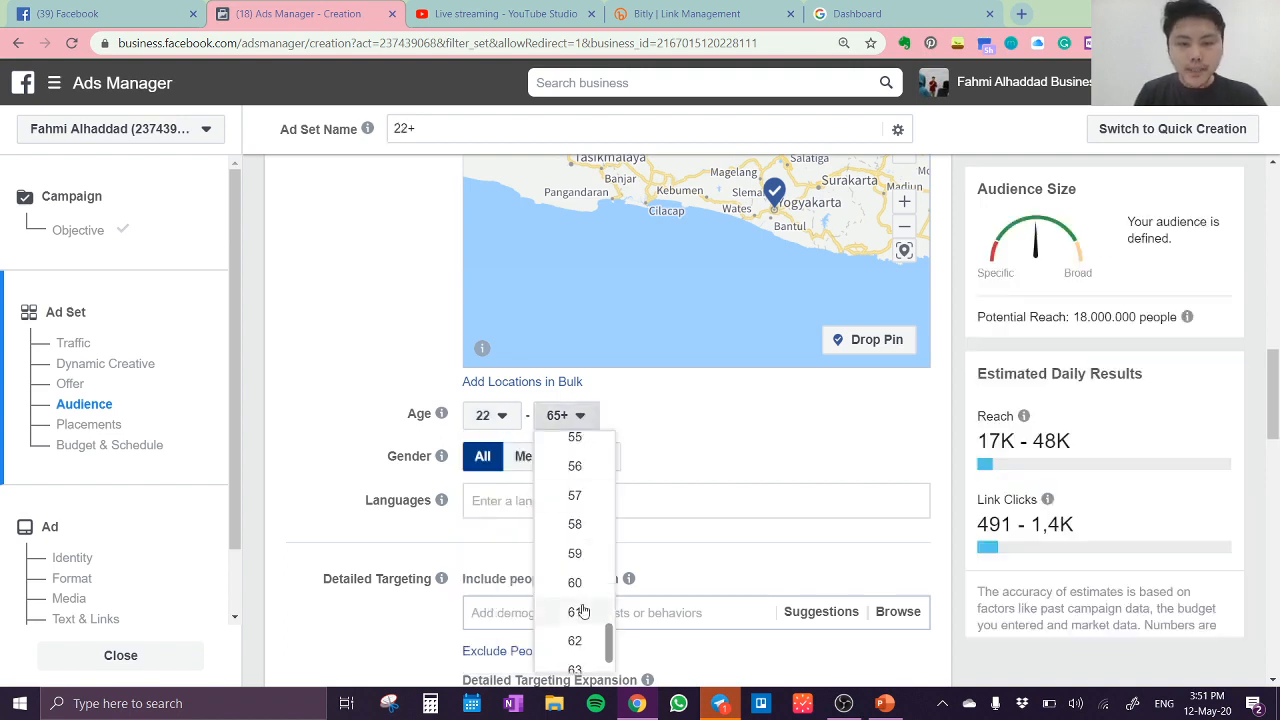
scroll(580, 608, up, 2)
scroll(580, 608, down, 4)
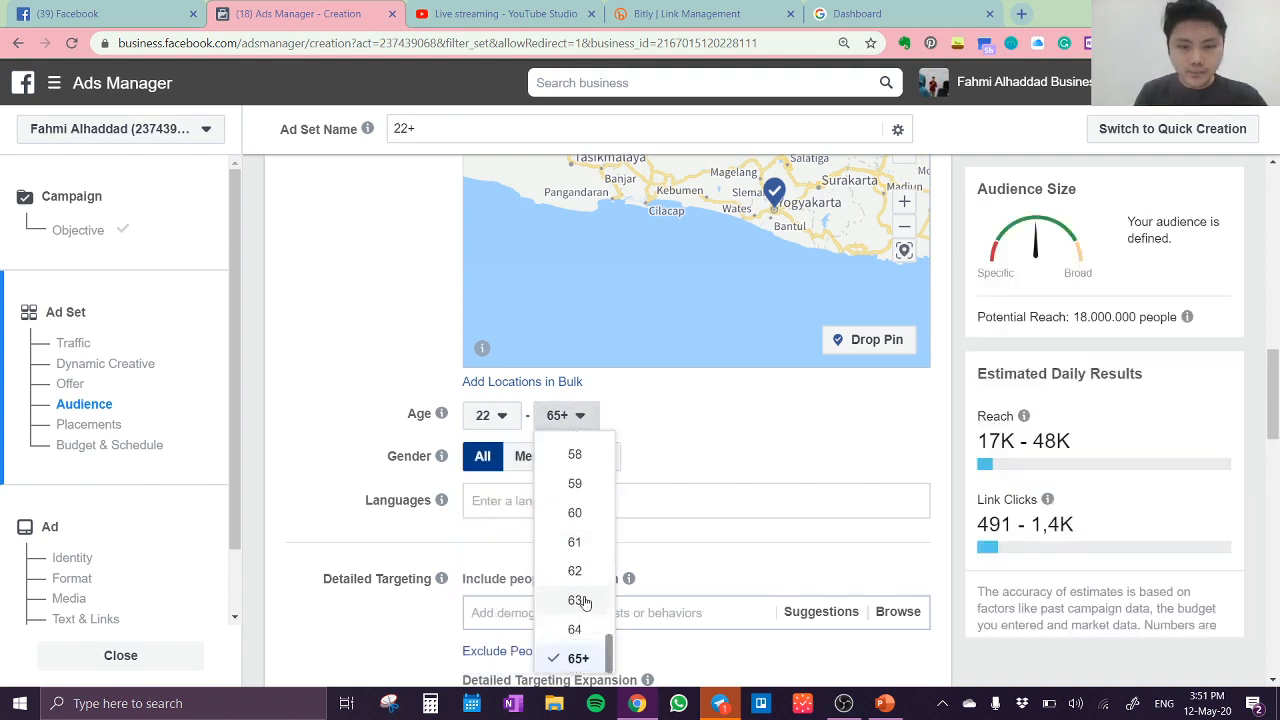
scroll(585, 603, up, 6)
scroll(583, 603, up, 4)
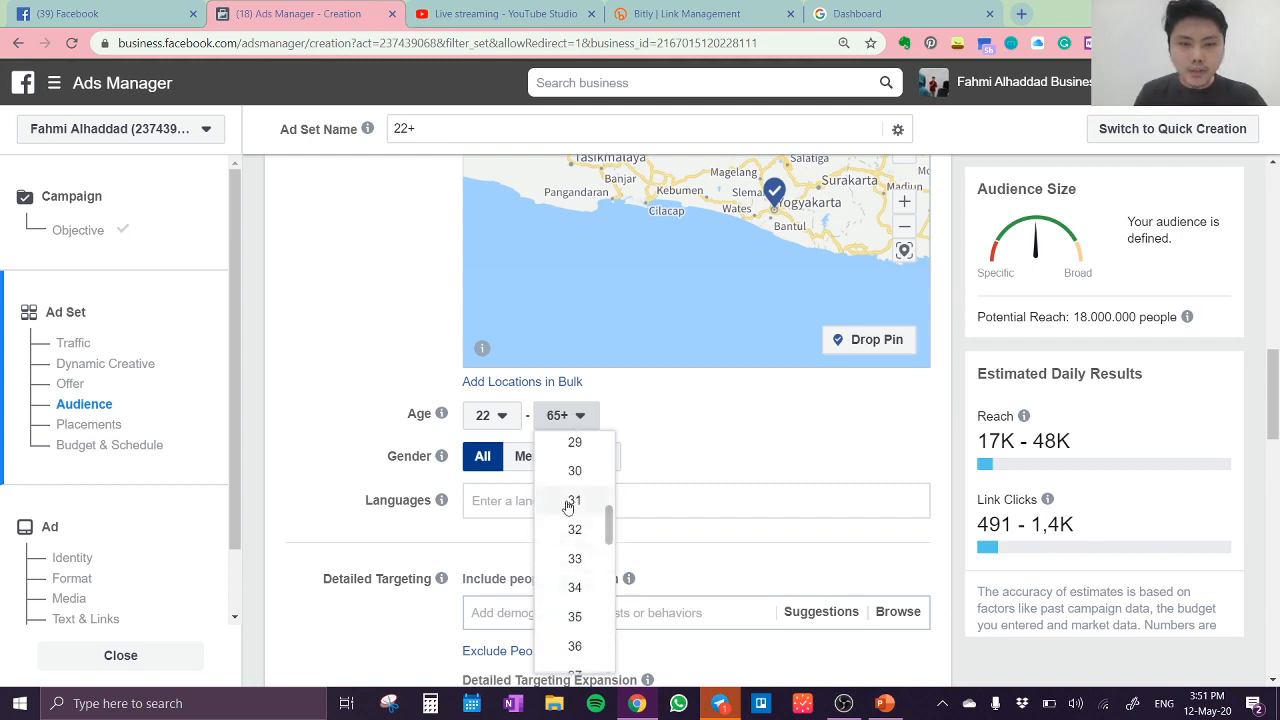
click(578, 471)
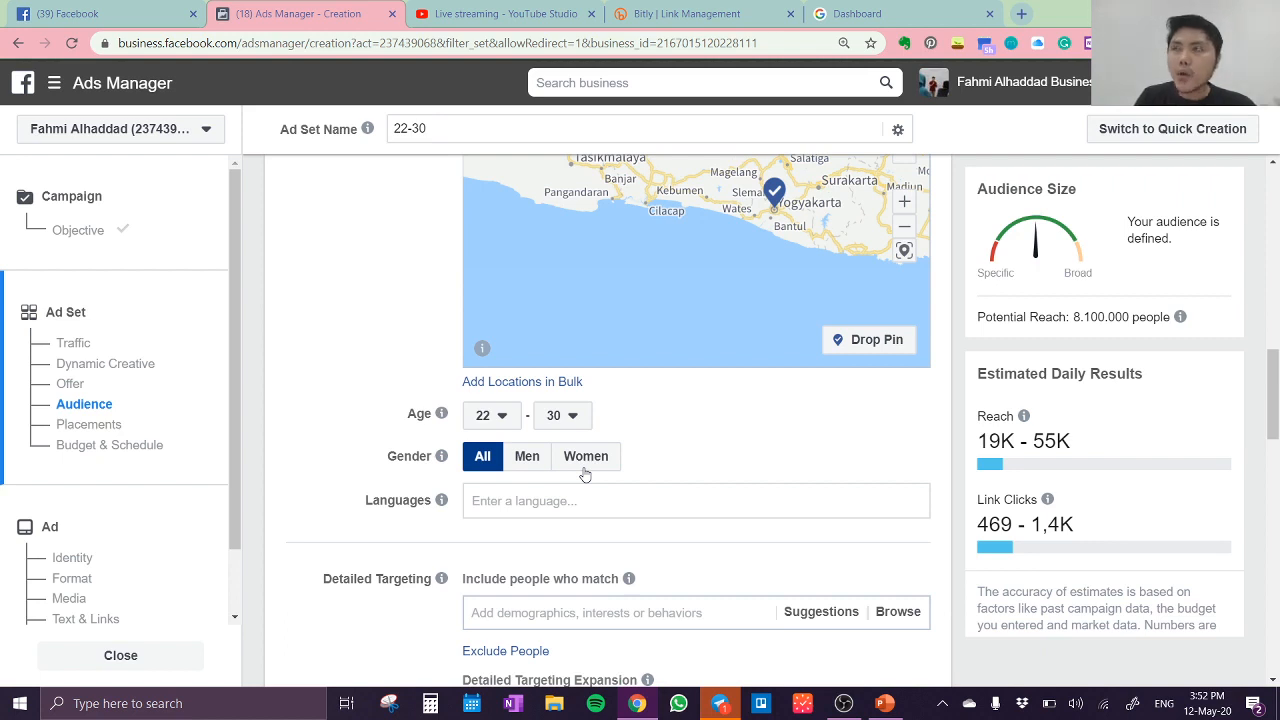
Step: Search the detailed targeting for "wellness" and add the Wellness interest to the audience
scroll(585, 475, down, 2)
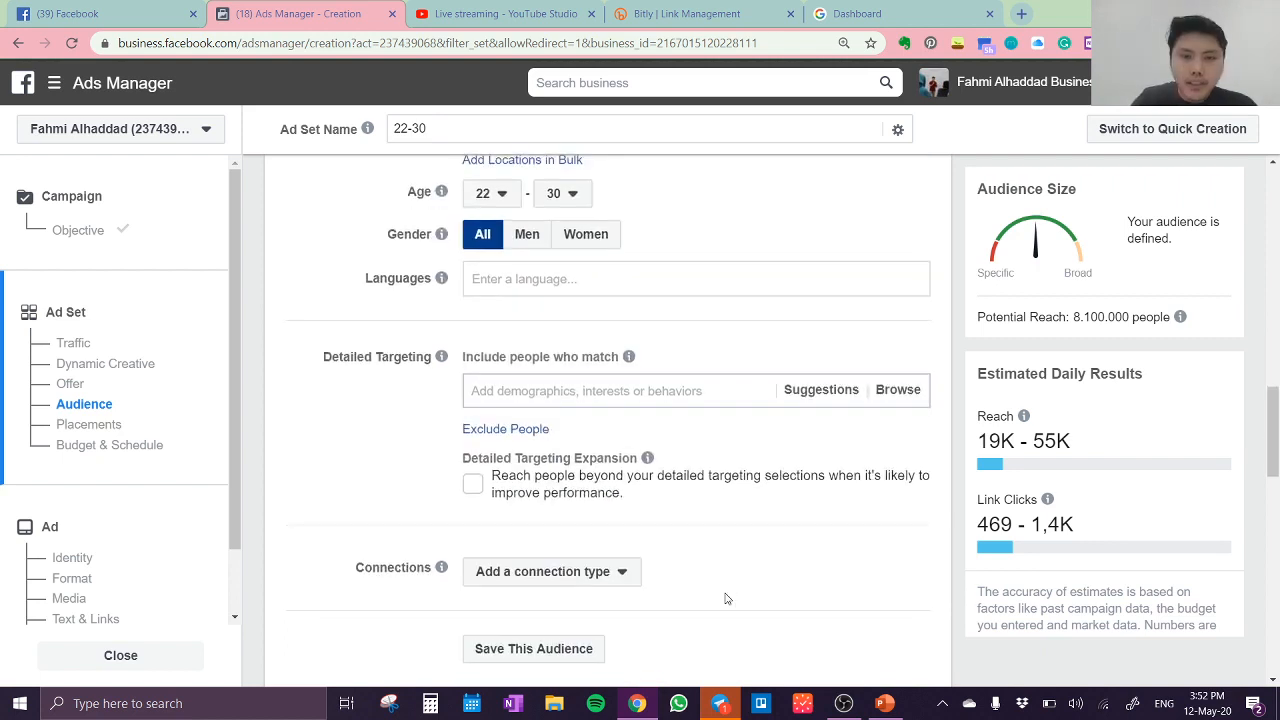
click(679, 392)
text(we;;)
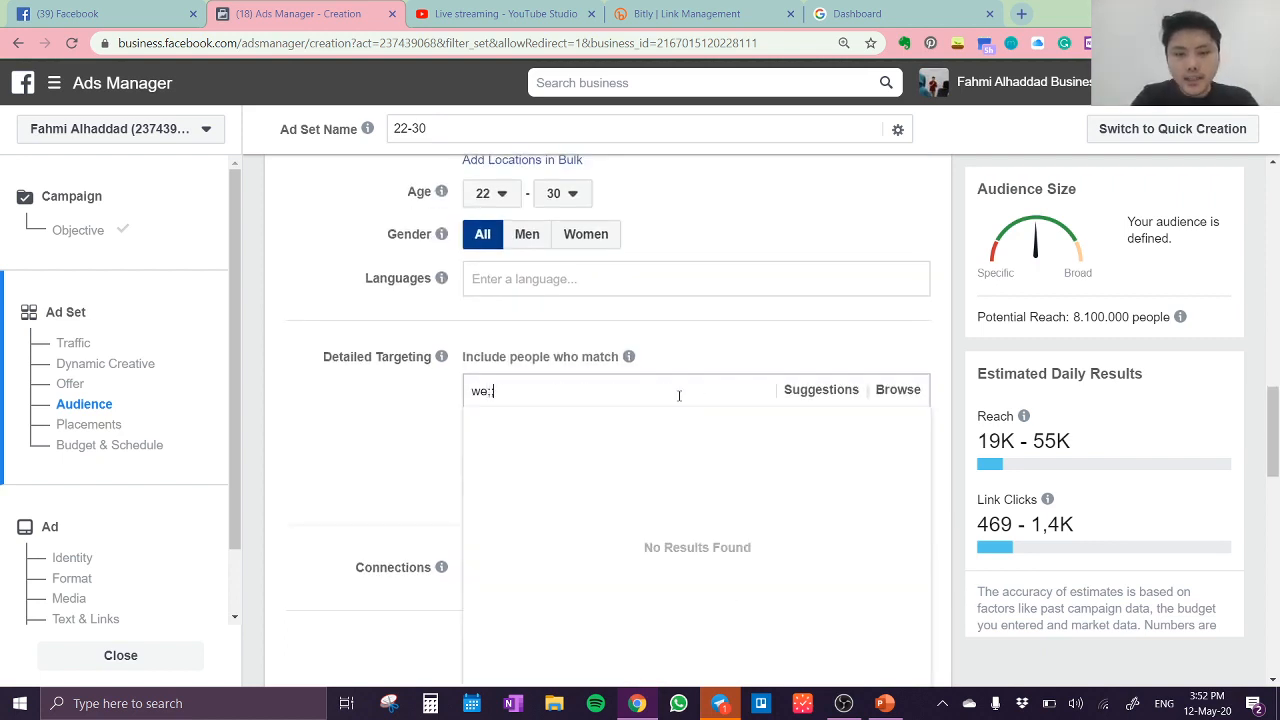
text(ness)
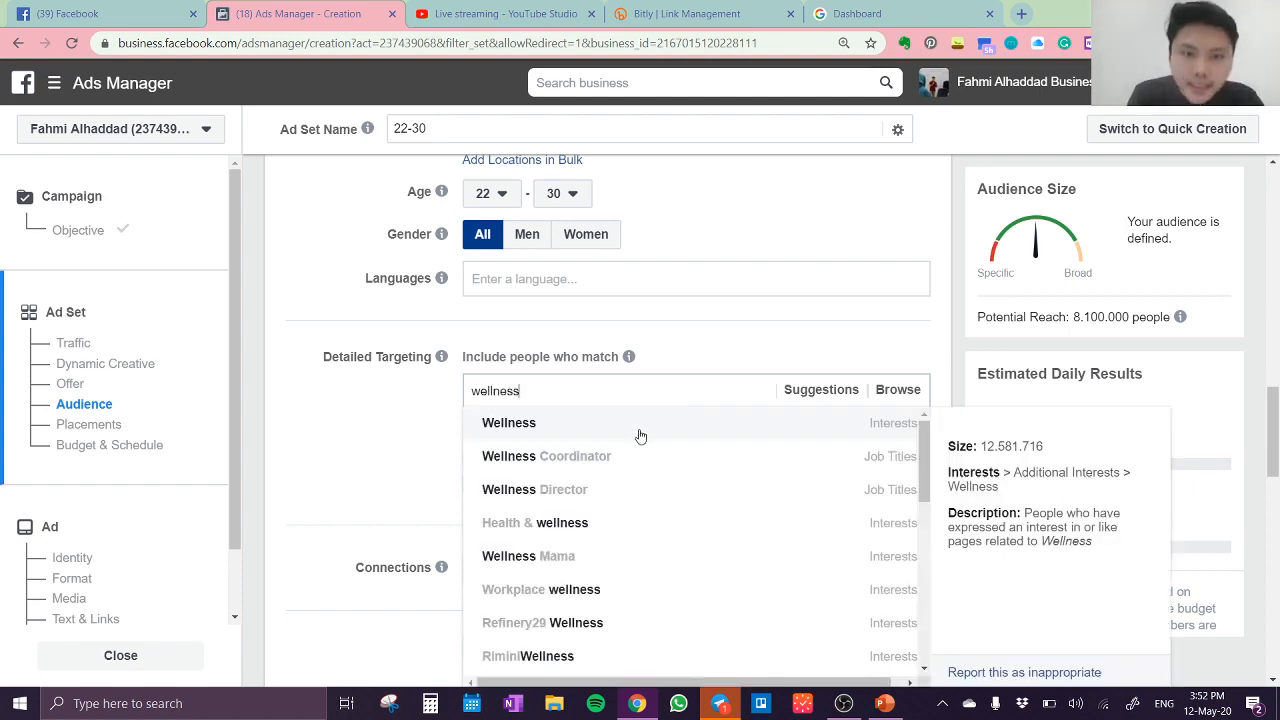
click(641, 434)
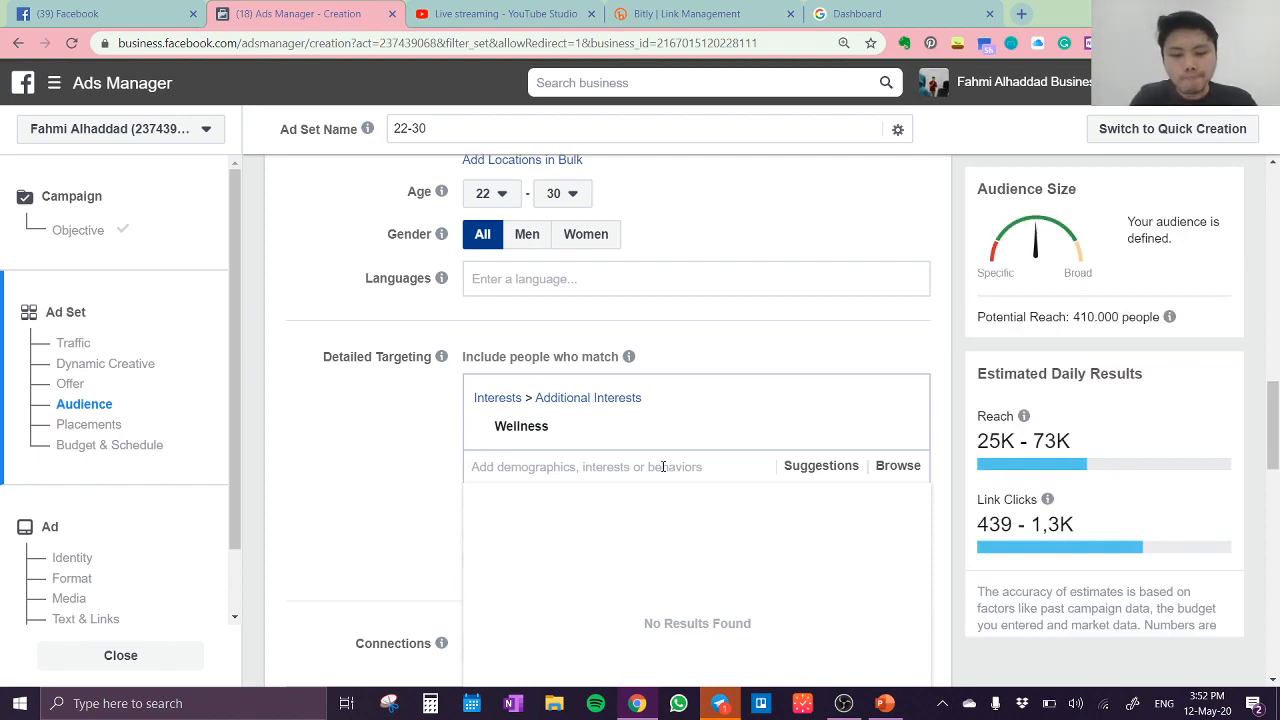
Step: Search the detailed targeting interests for "body goals", then clear the search text
text(body)
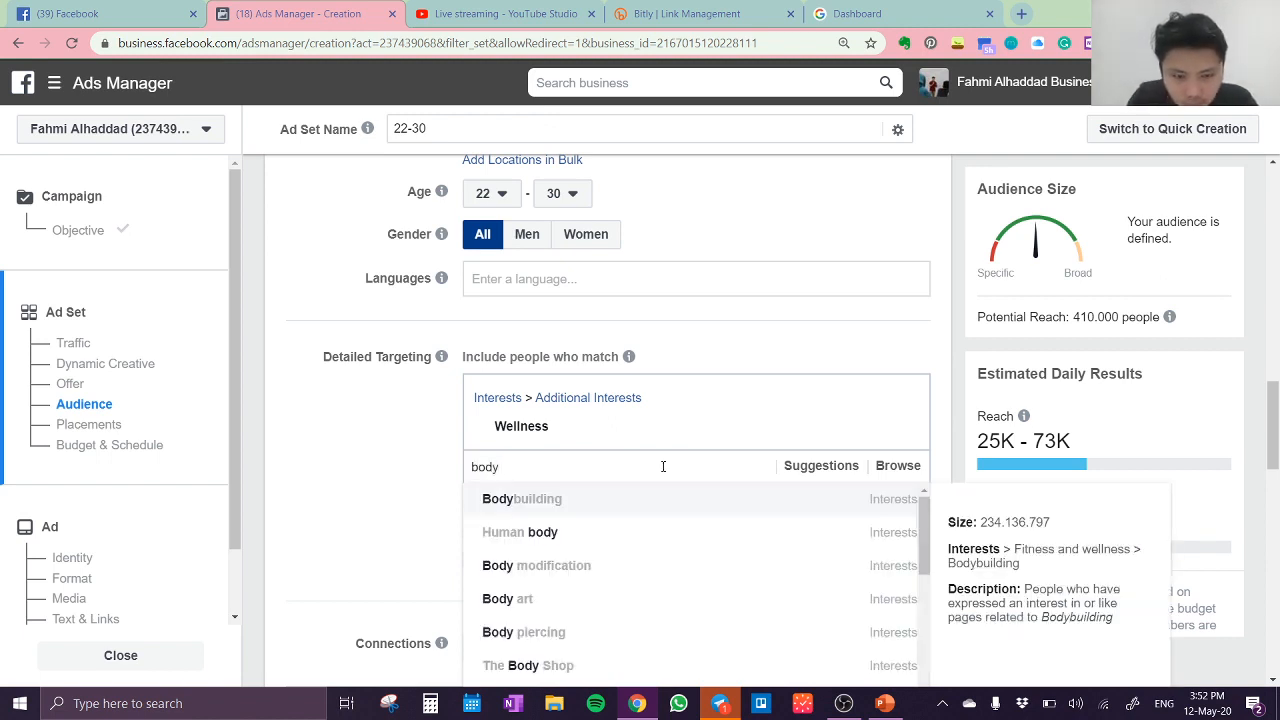
text( goals)
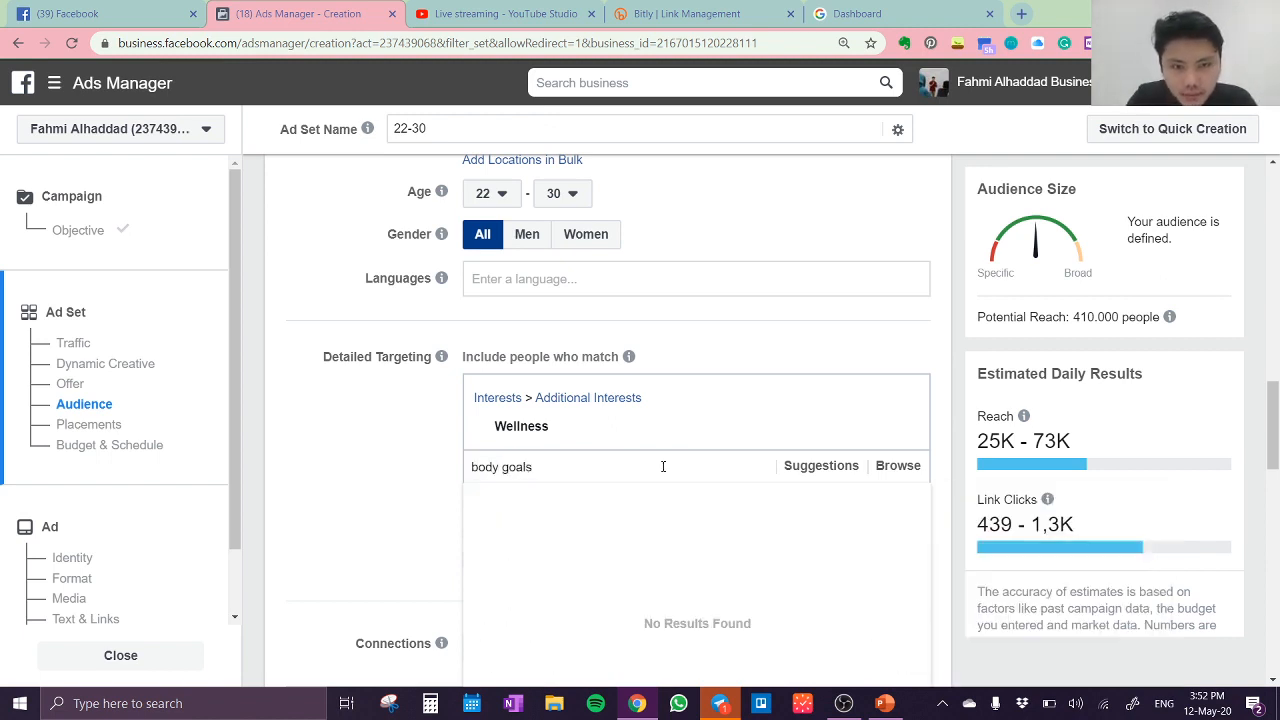
key(BackSpace)
key(BackSpace)
key(BackSpace)
key(BackSpace)
key(BackSpace)
key(BackSpace)
key(BackSpace)
key(BackSpace)
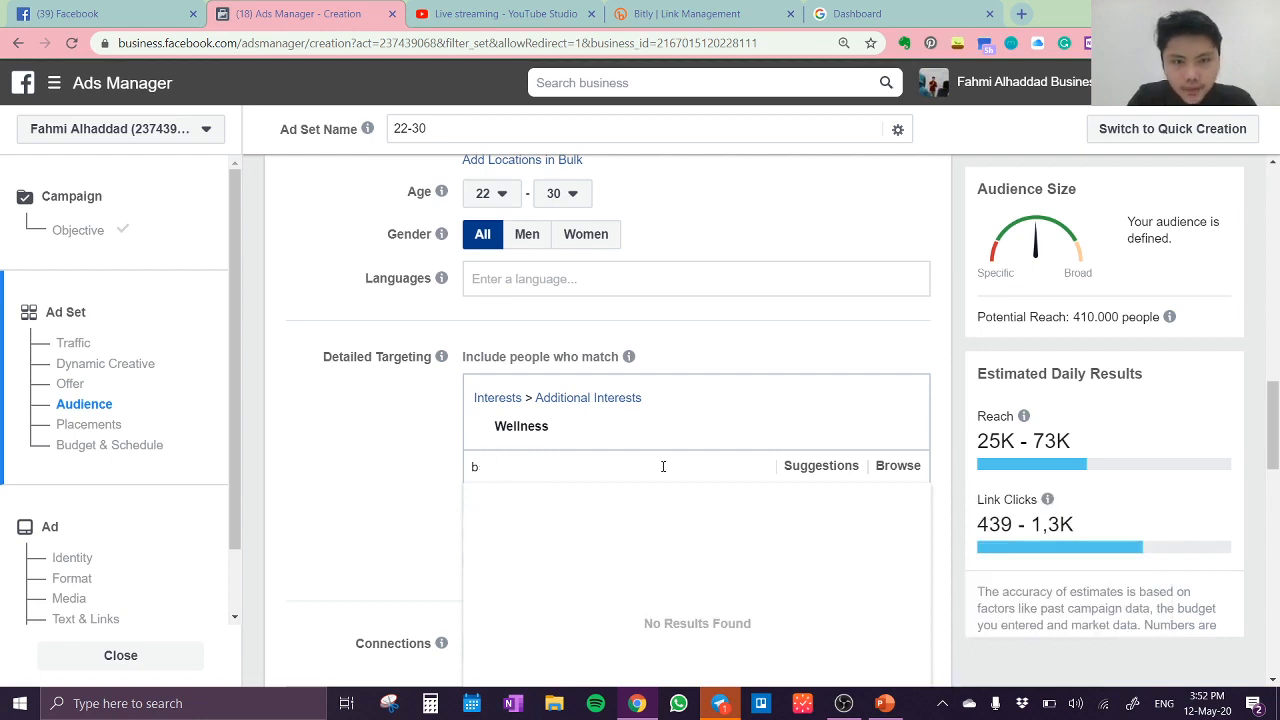
Step: Search the detailed targeting for "slimming", look through the matching interests, and clear the search without adding any
text(slimming)
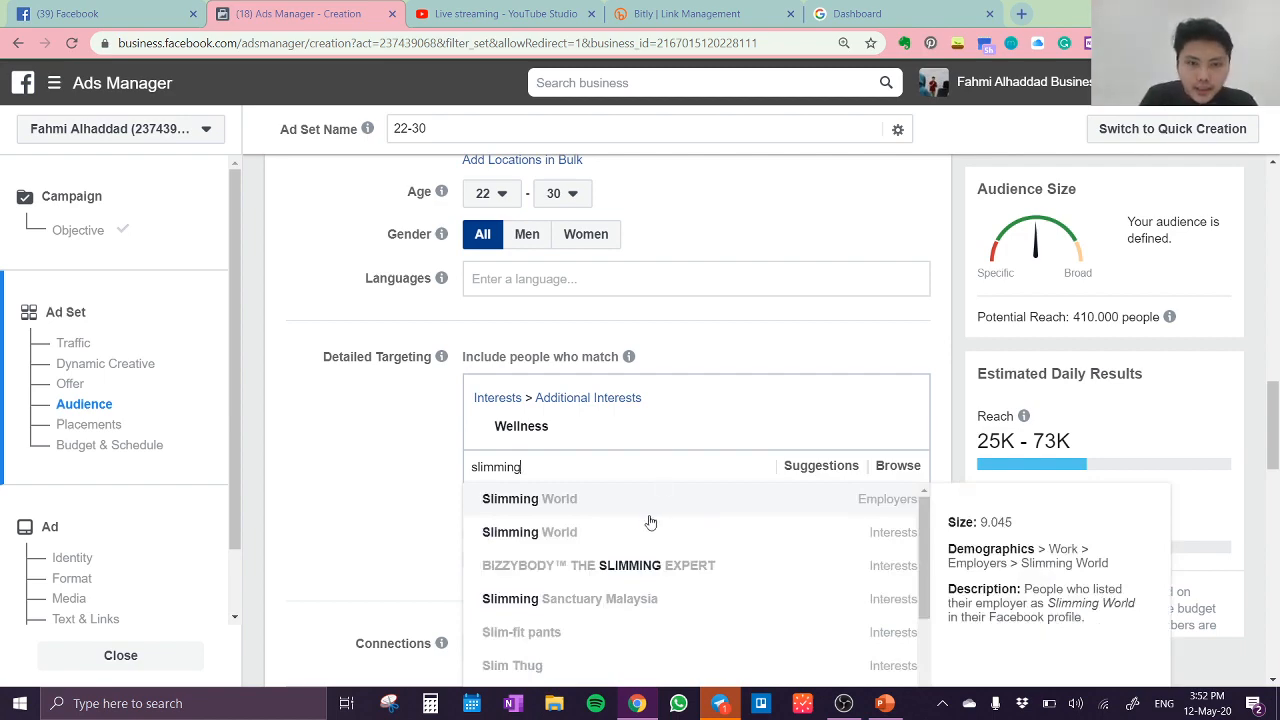
scroll(650, 520, up, 2)
scroll(650, 520, down, 4)
scroll(650, 522, down, 5)
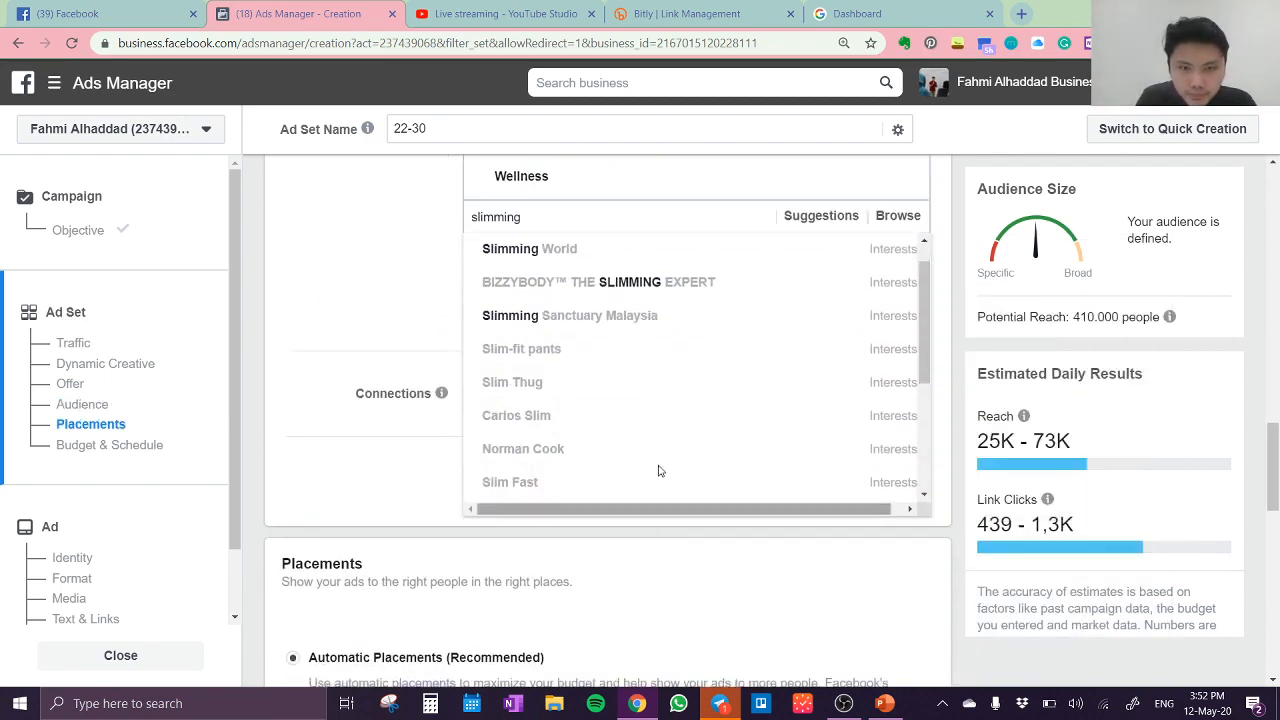
scroll(668, 421, down, 3)
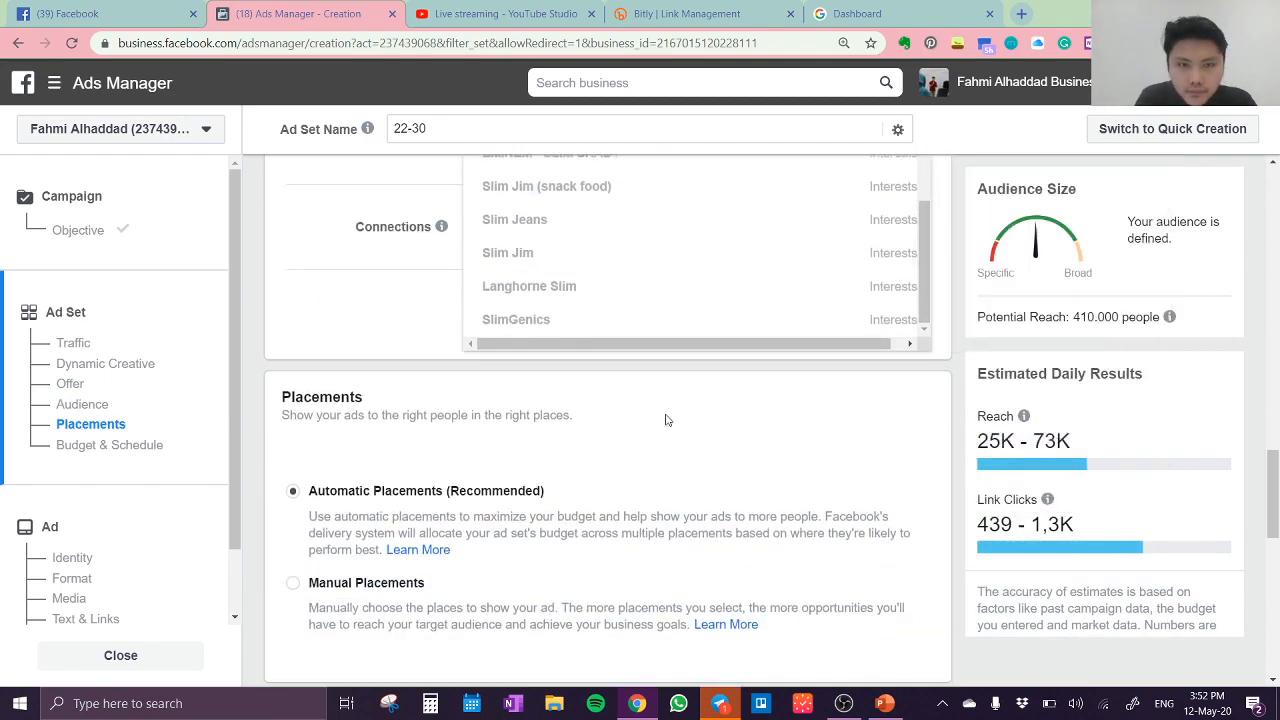
scroll(666, 420, up, 5)
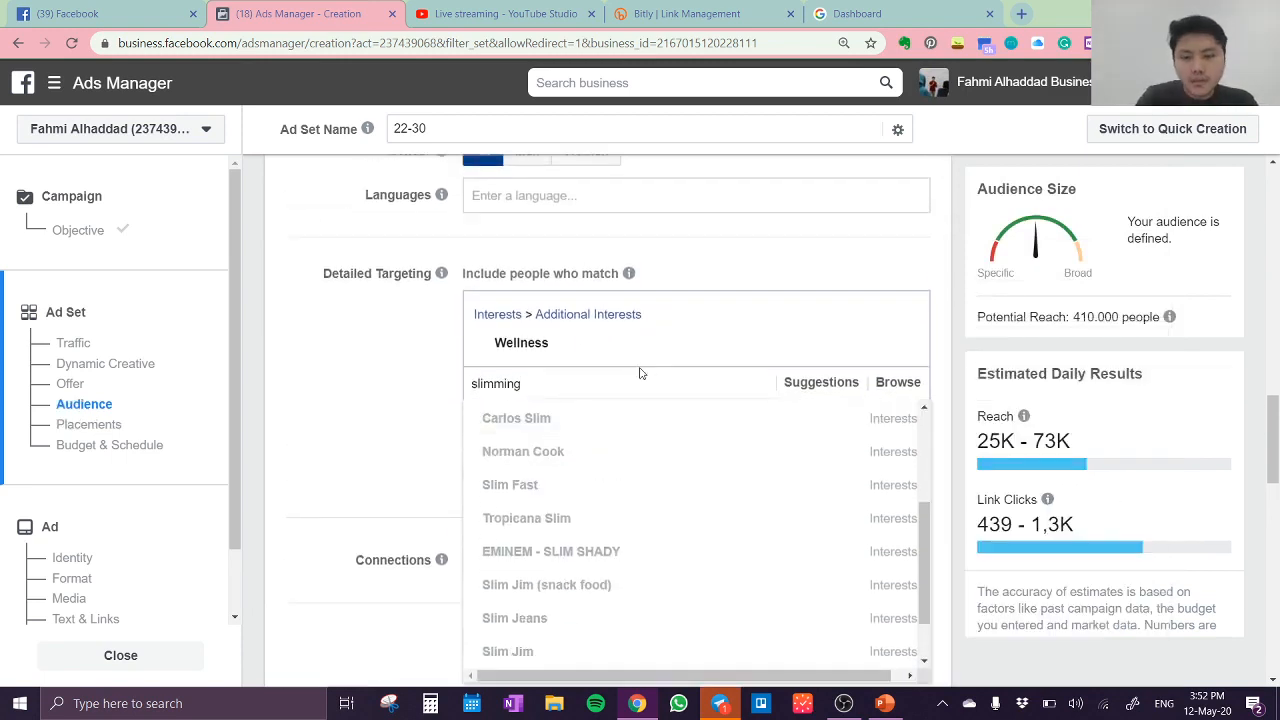
key(BackSpace)
key(BackSpace)
key(BackSpace)
key(BackSpace)
key(BackSpace)
key(BackSpace)
key(BackSpace)
key(BackSpace)
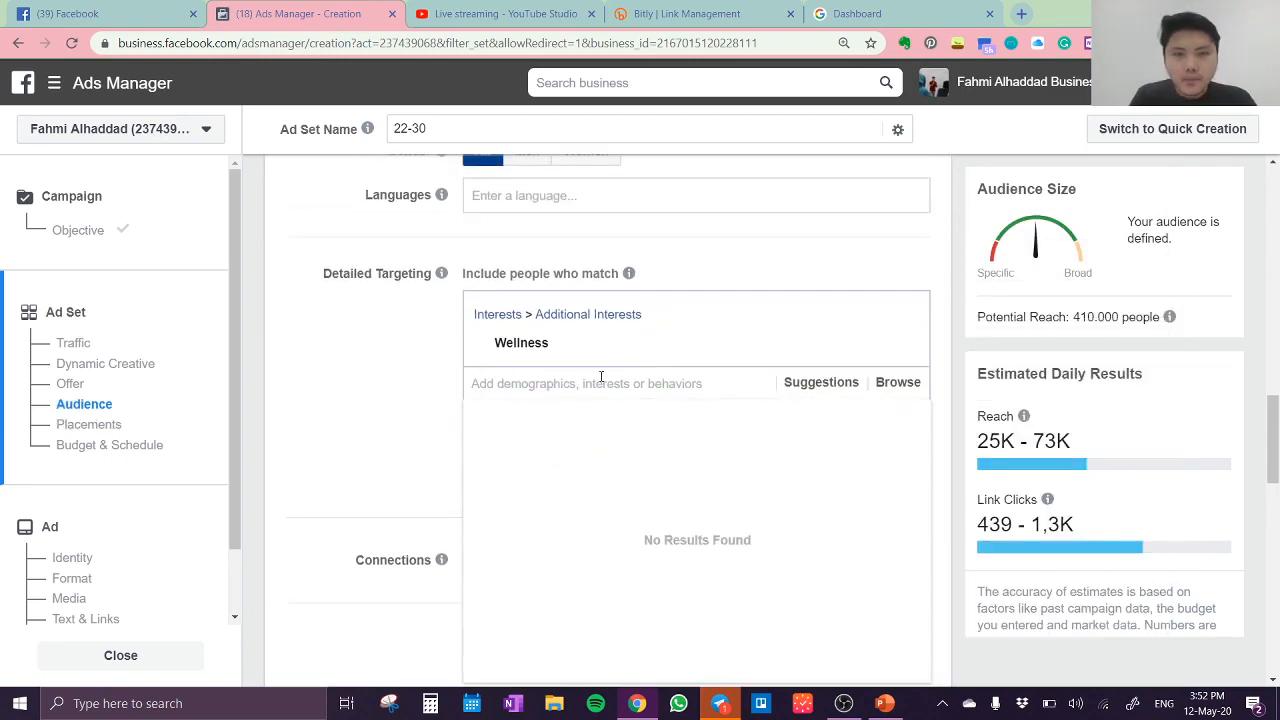
click(426, 389)
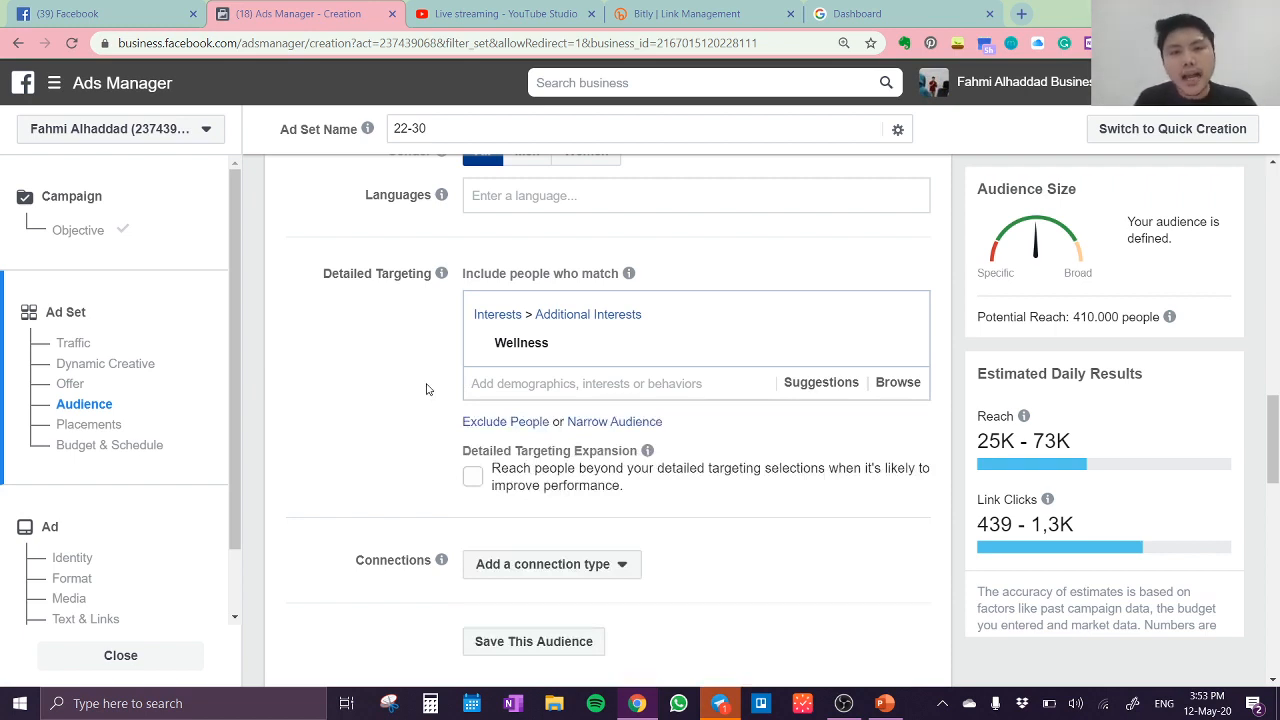
Step: Browse the suggested interests in detailed targeting and add Personal care to the audience
click(822, 385)
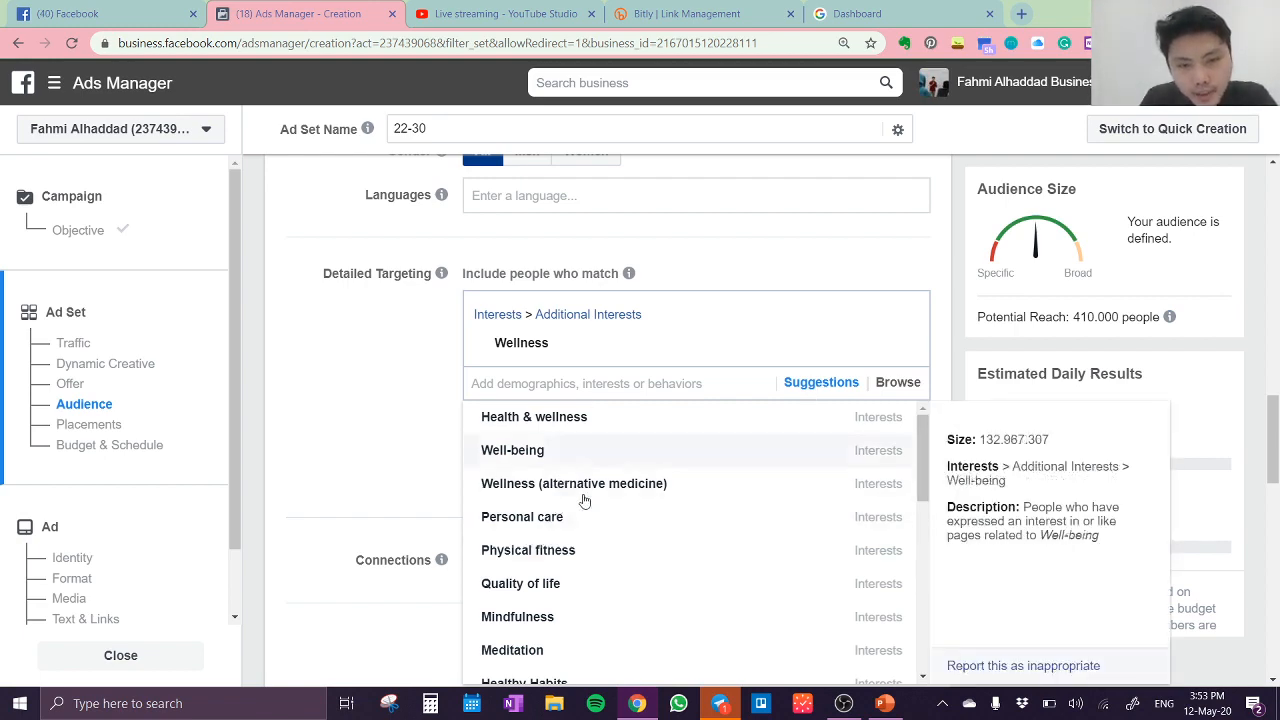
scroll(602, 524, up, 2)
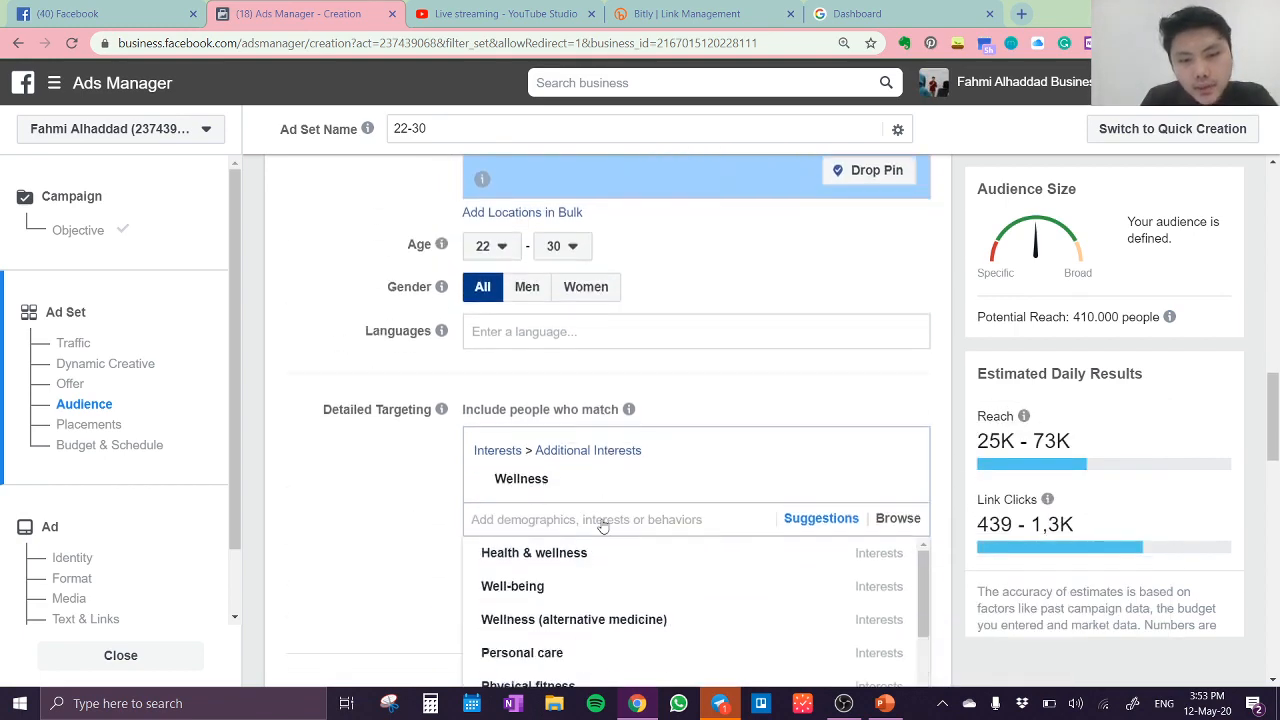
scroll(602, 524, down, 5)
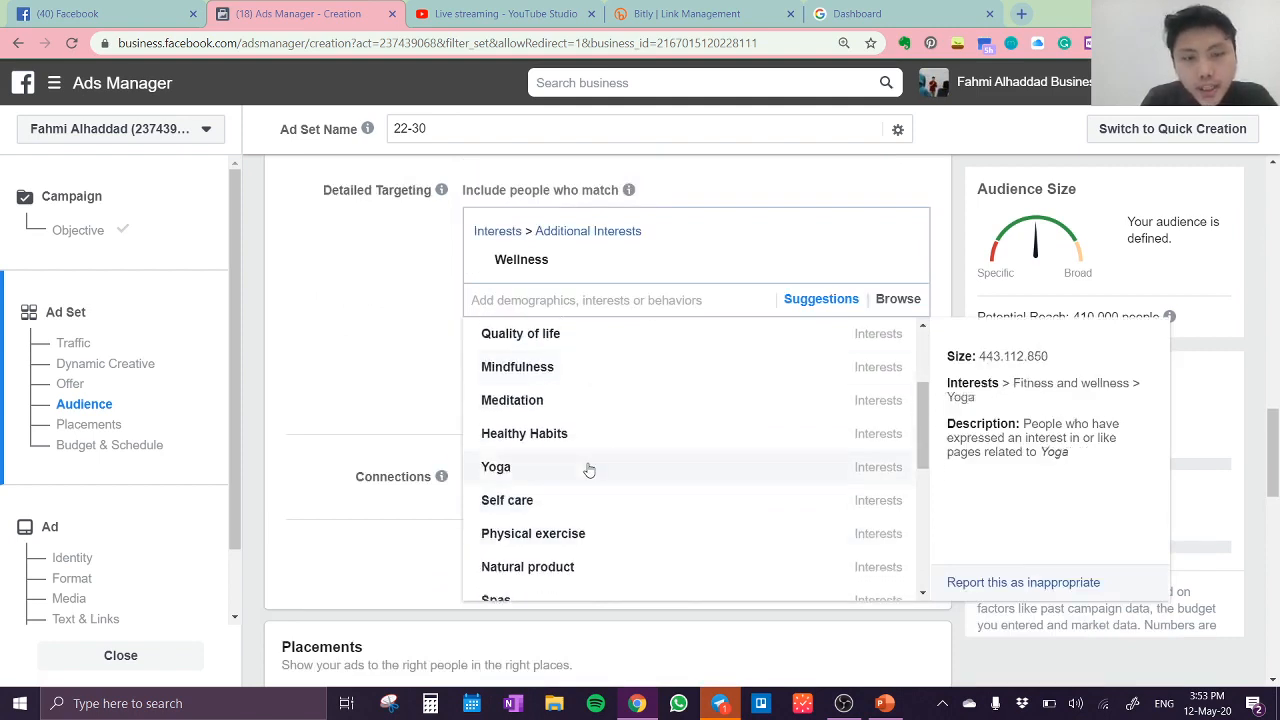
scroll(591, 466, down, 2)
scroll(593, 463, down, 1)
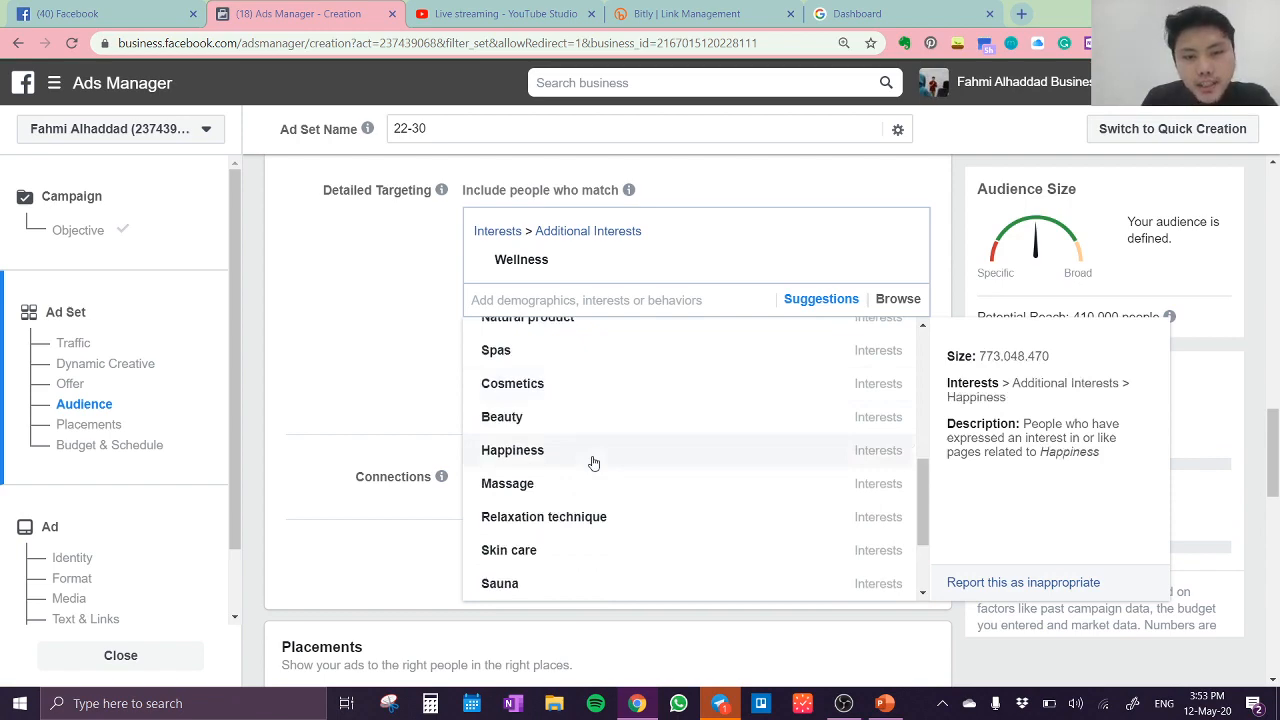
scroll(593, 463, up, 7)
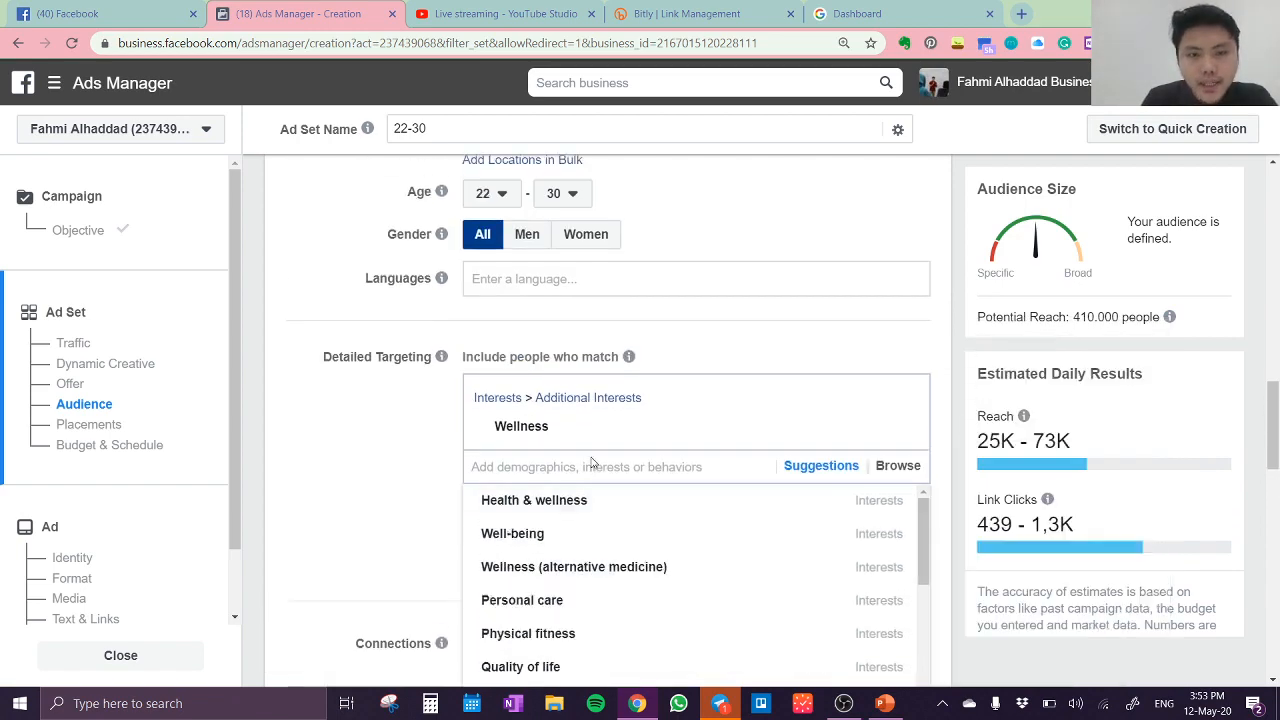
click(567, 608)
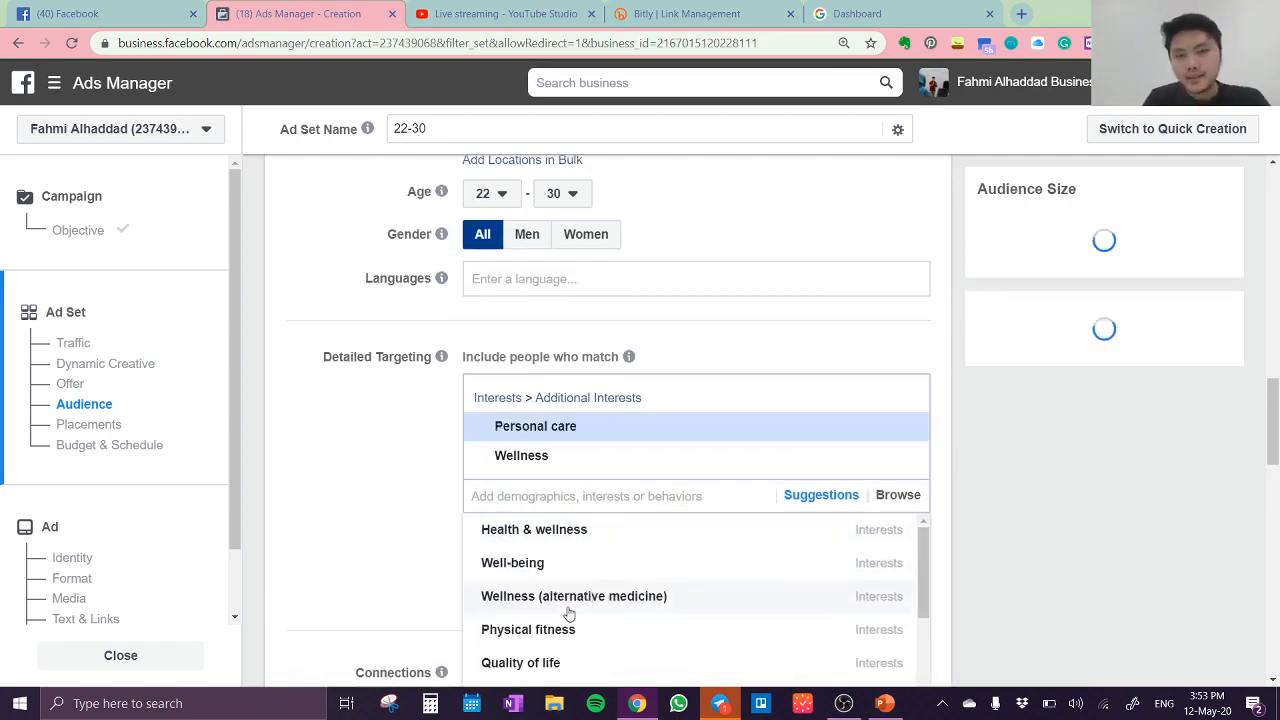
Step: Search the detailed targeting interests for "obesitas" and remove the search text
click(588, 497)
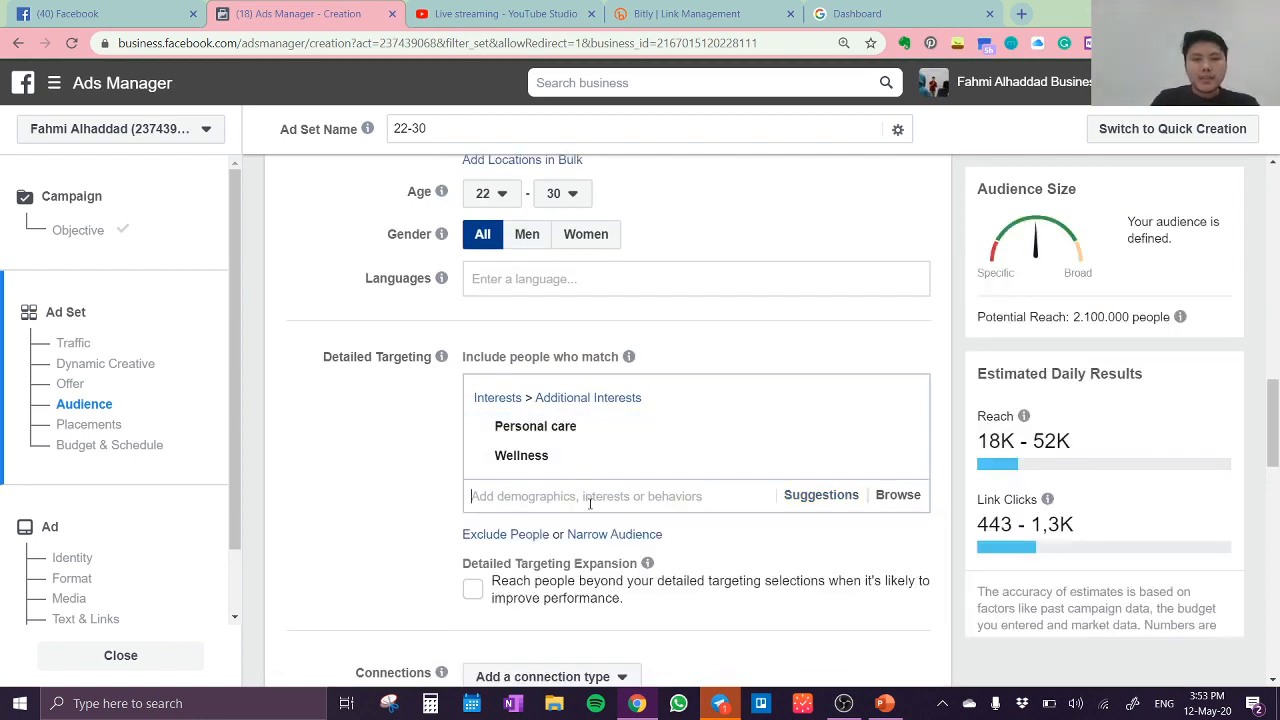
text(ob)
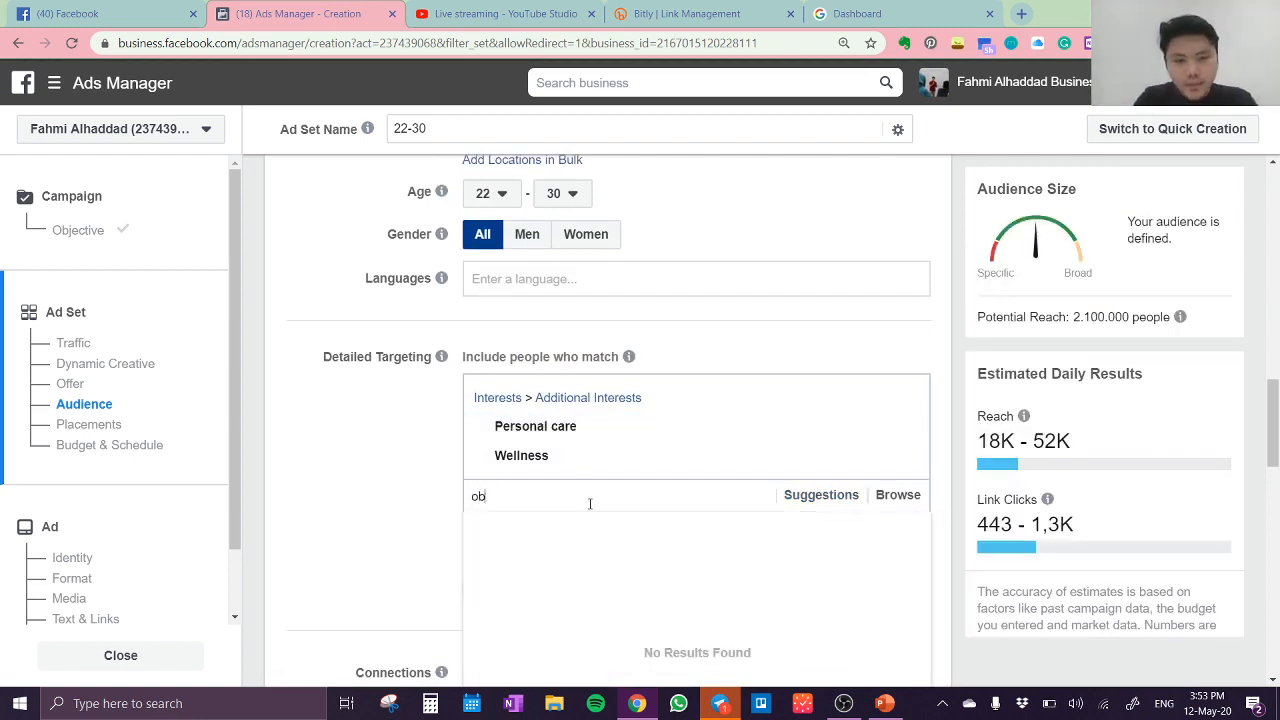
text(esitas)
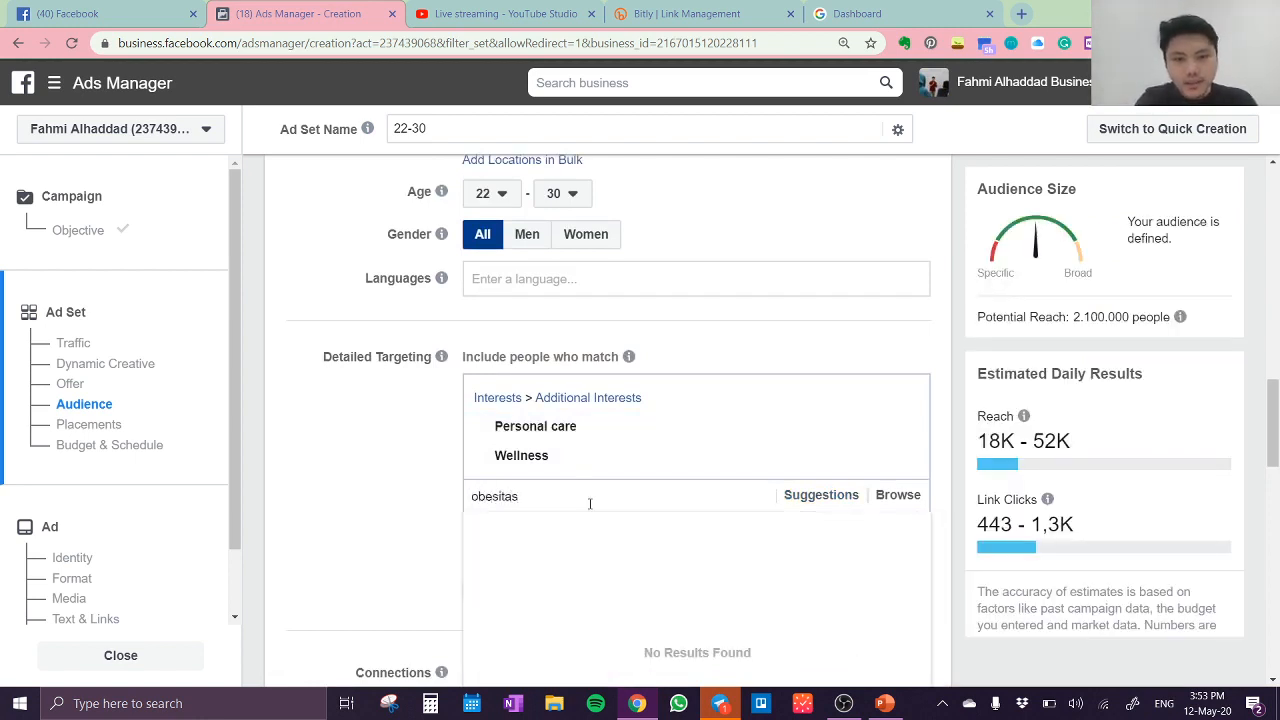
key(BackSpace)
key(BackSpace)
key(BackSpace)
key(BackSpace)
key(BackSpace)
key(BackSpace)
key(BackSpace)
key(BackSpace)
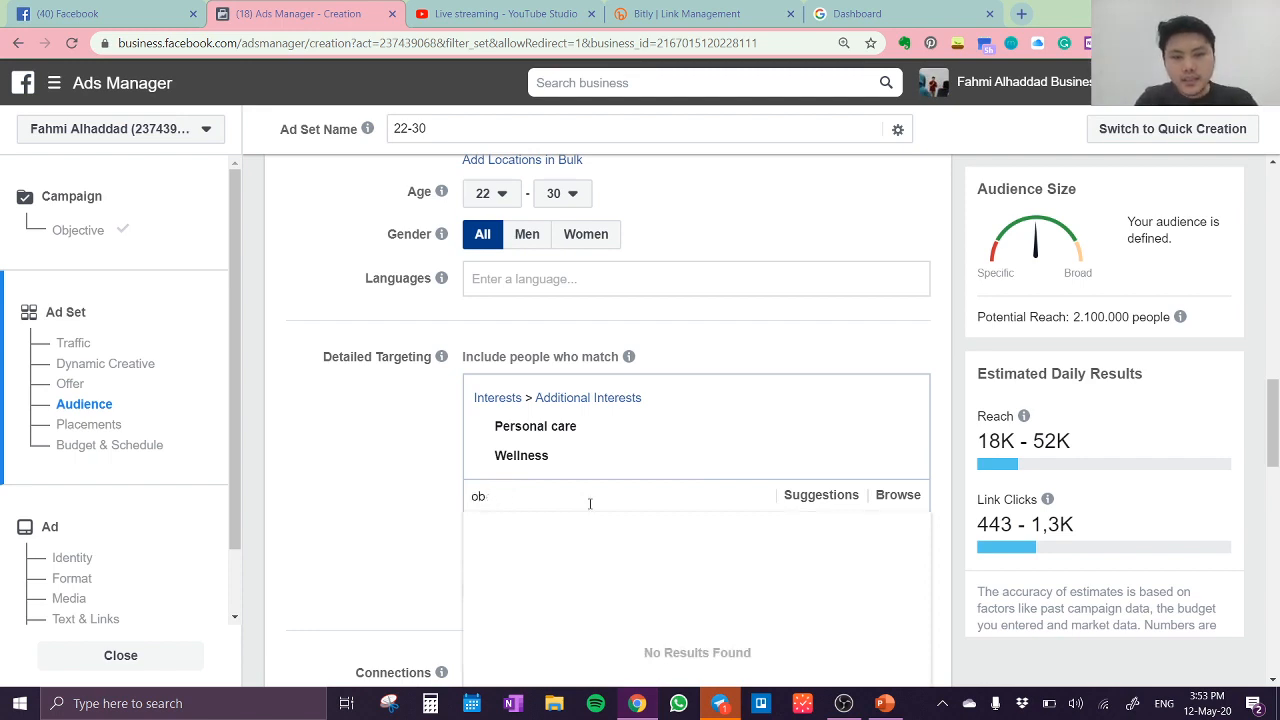
Step: Search the detailed targeting interests for "over weight" and "overweight", then clear the search text
text(over)
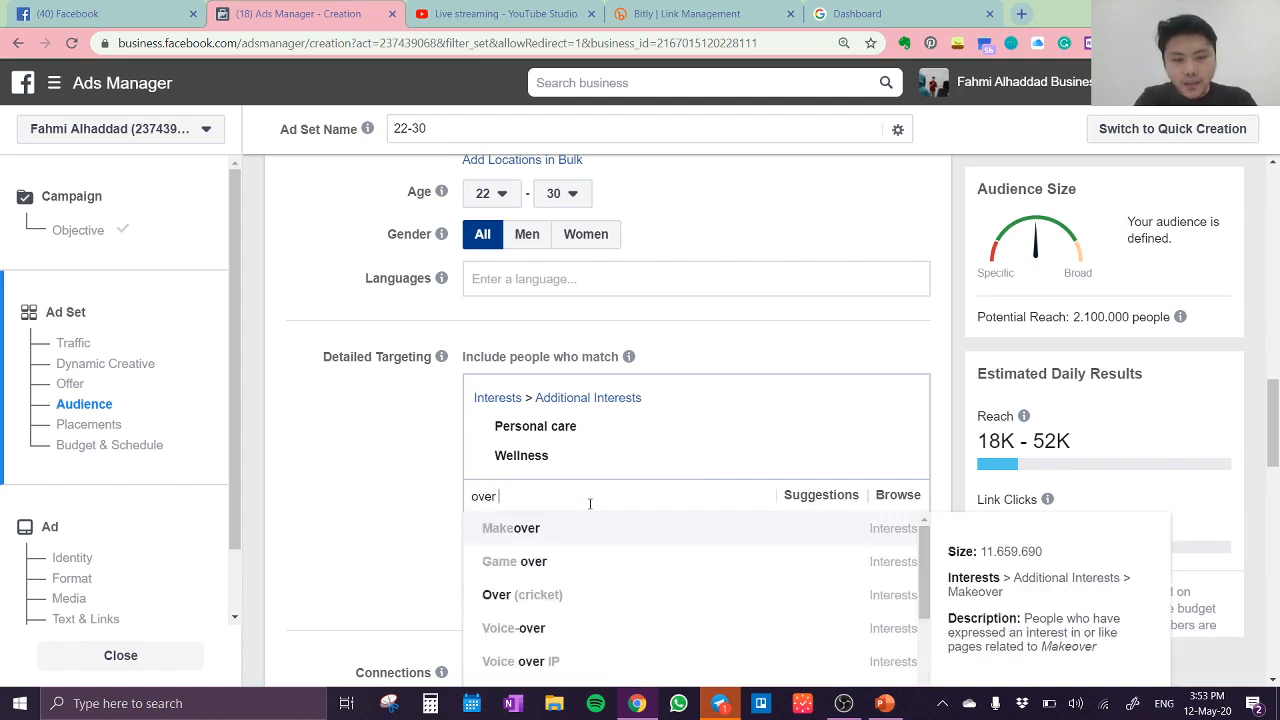
text( we)
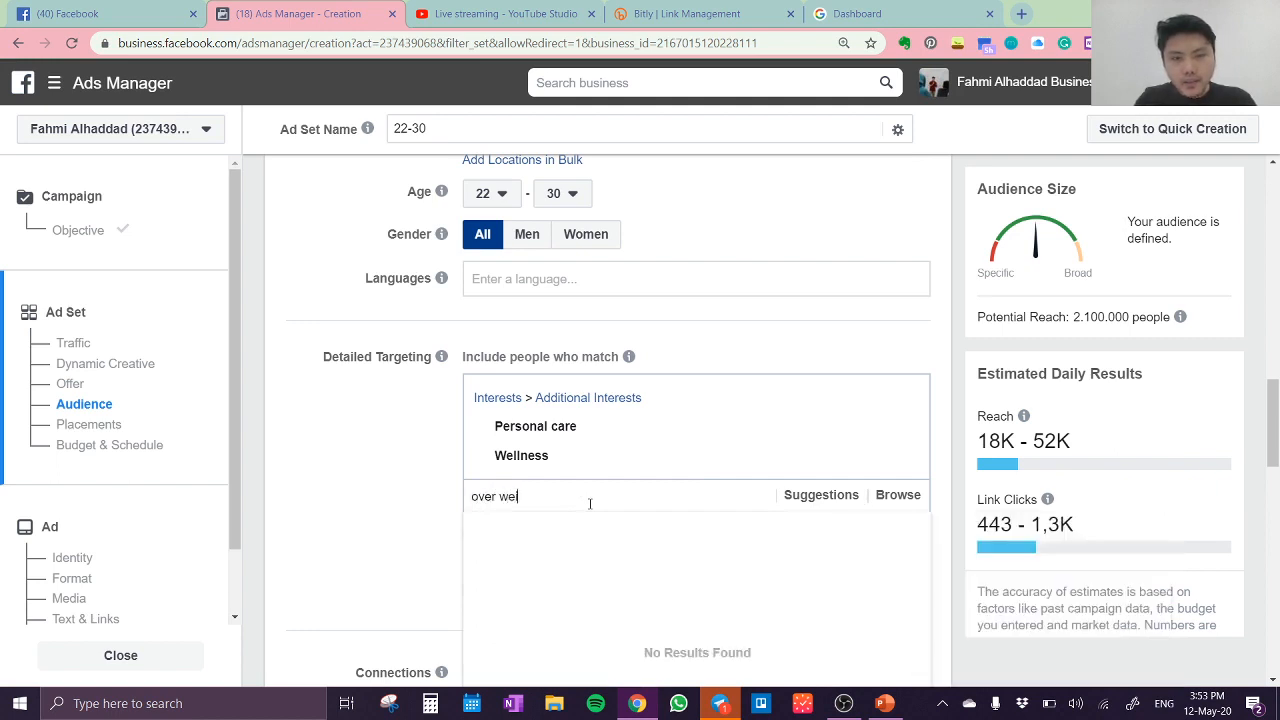
key(BackSpace)
key(BackSpace)
key(BackSpace)
key(BackSpace)
text(weight)
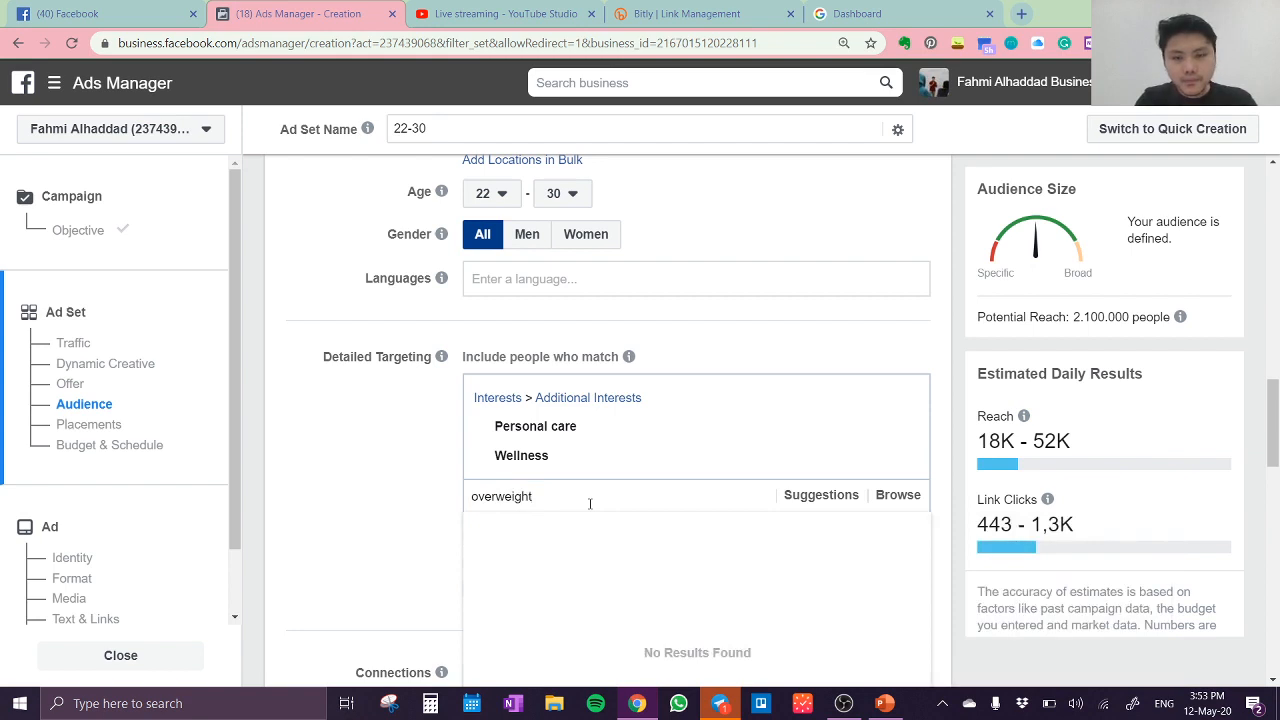
key(BackSpace)
key(BackSpace)
key(BackSpace)
key(BackSpace)
key(BackSpace)
key(BackSpace)
key(BackSpace)
key(BackSpace)
key(BackSpace)
key(BackSpace)
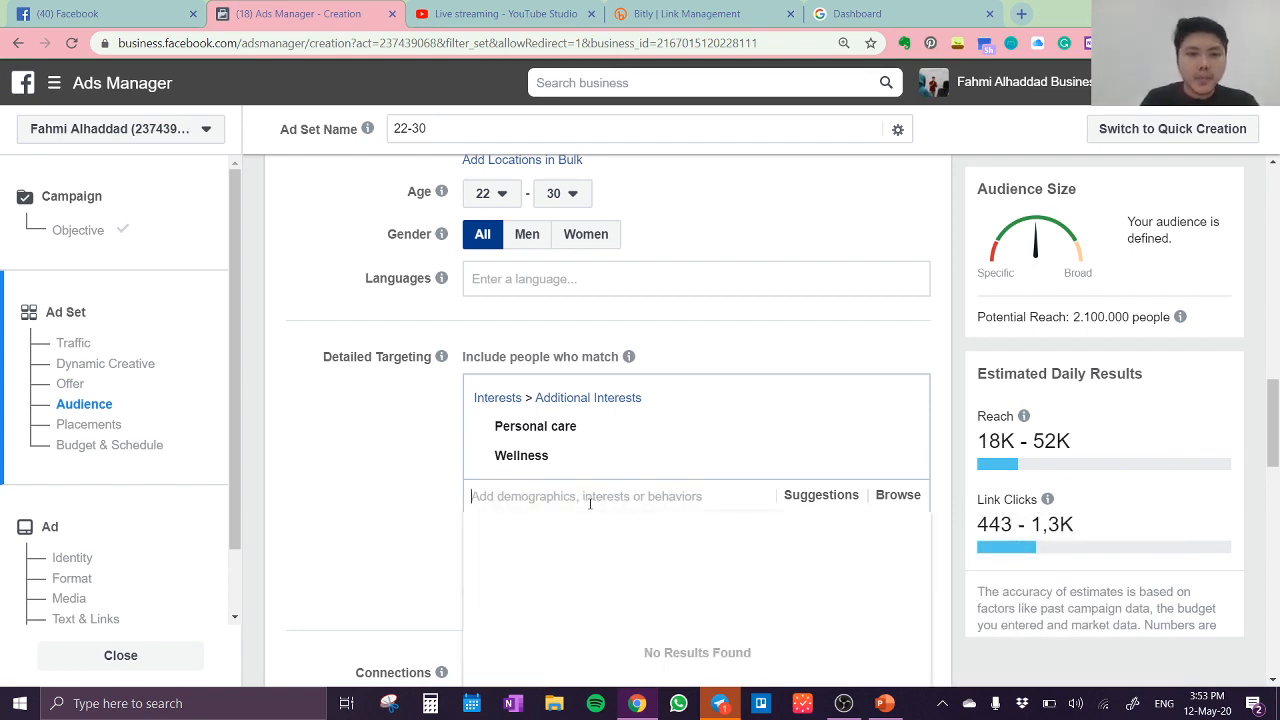
Step: Add the suggested Beauty interest to the detailed targeting and close the suggestions list
click(835, 500)
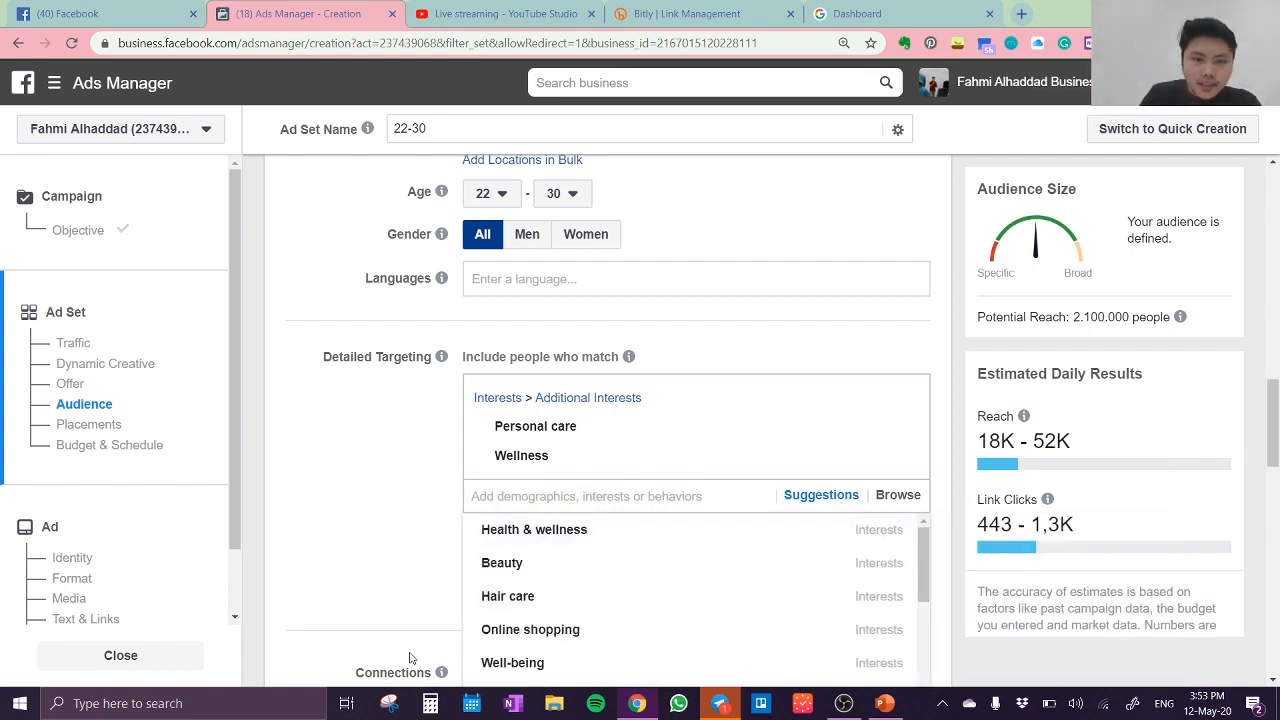
click(586, 569)
click(367, 540)
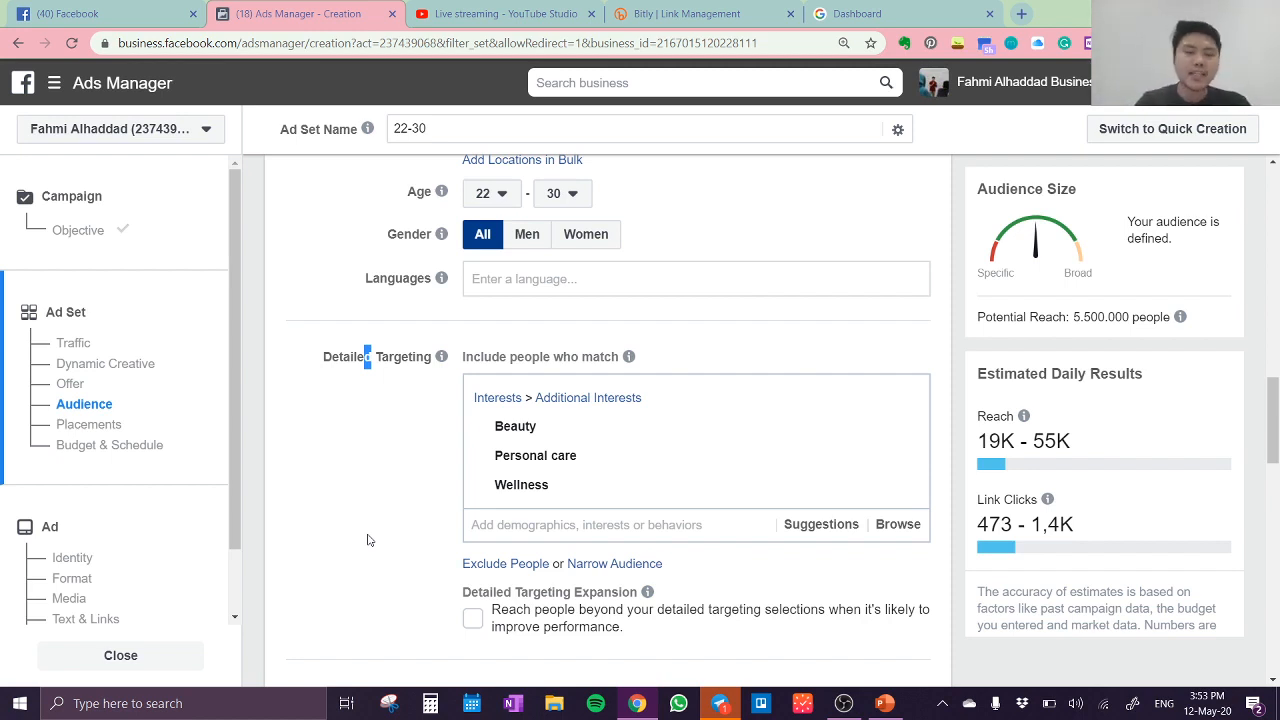
click(367, 540)
Step: Review the ad set's age, interest and connection settings, including the Connections explanation, and check the placement options
scroll(400, 480, up, 1)
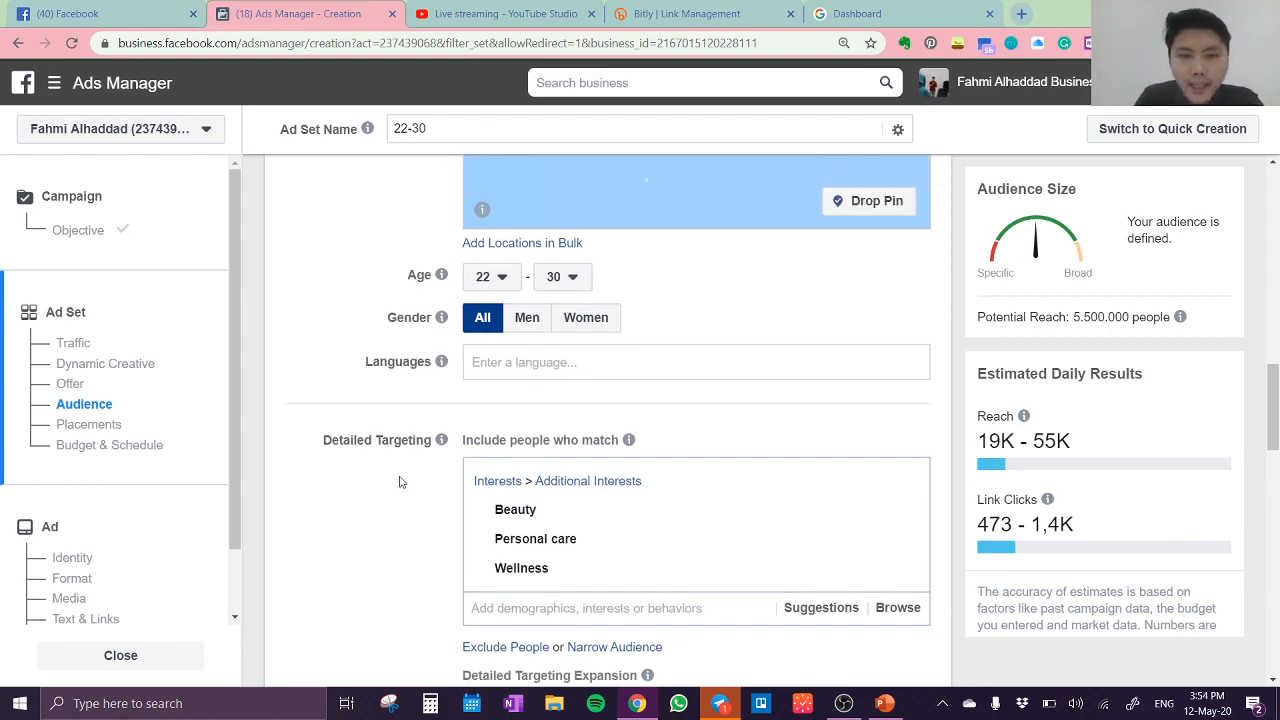
scroll(400, 480, down, 4)
mouse_move(447, 456)
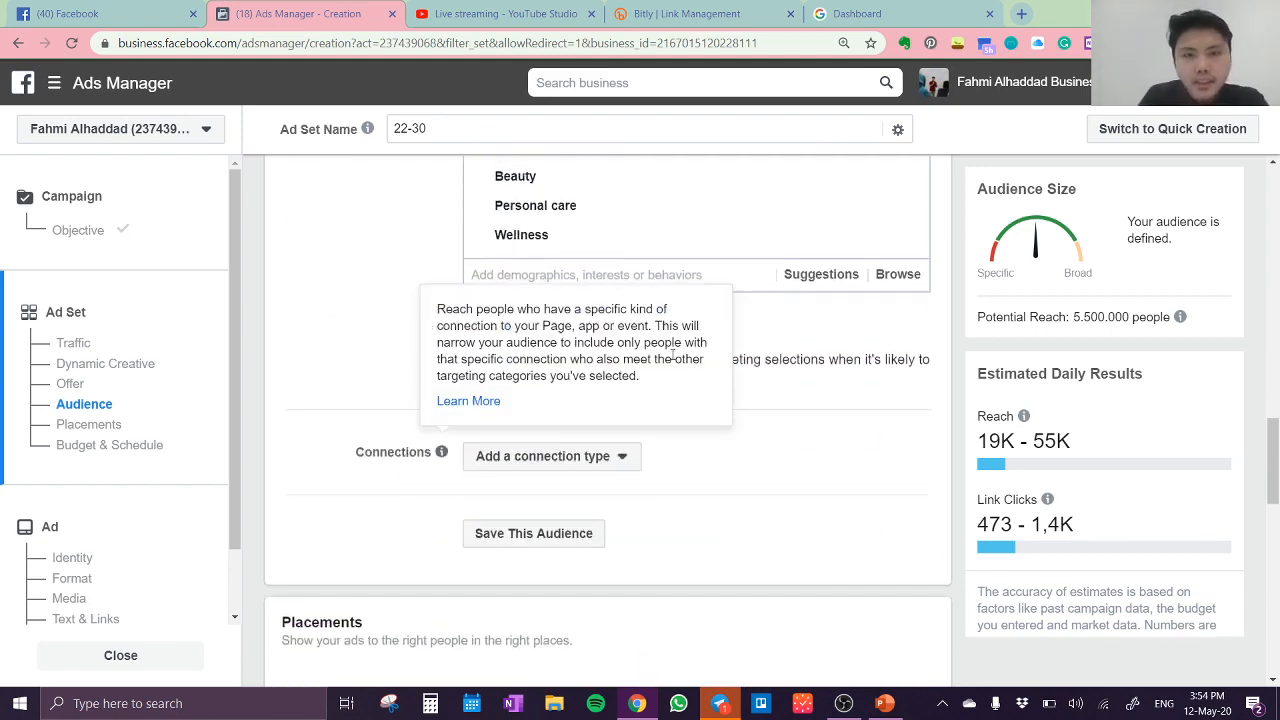
scroll(360, 310, up, 3)
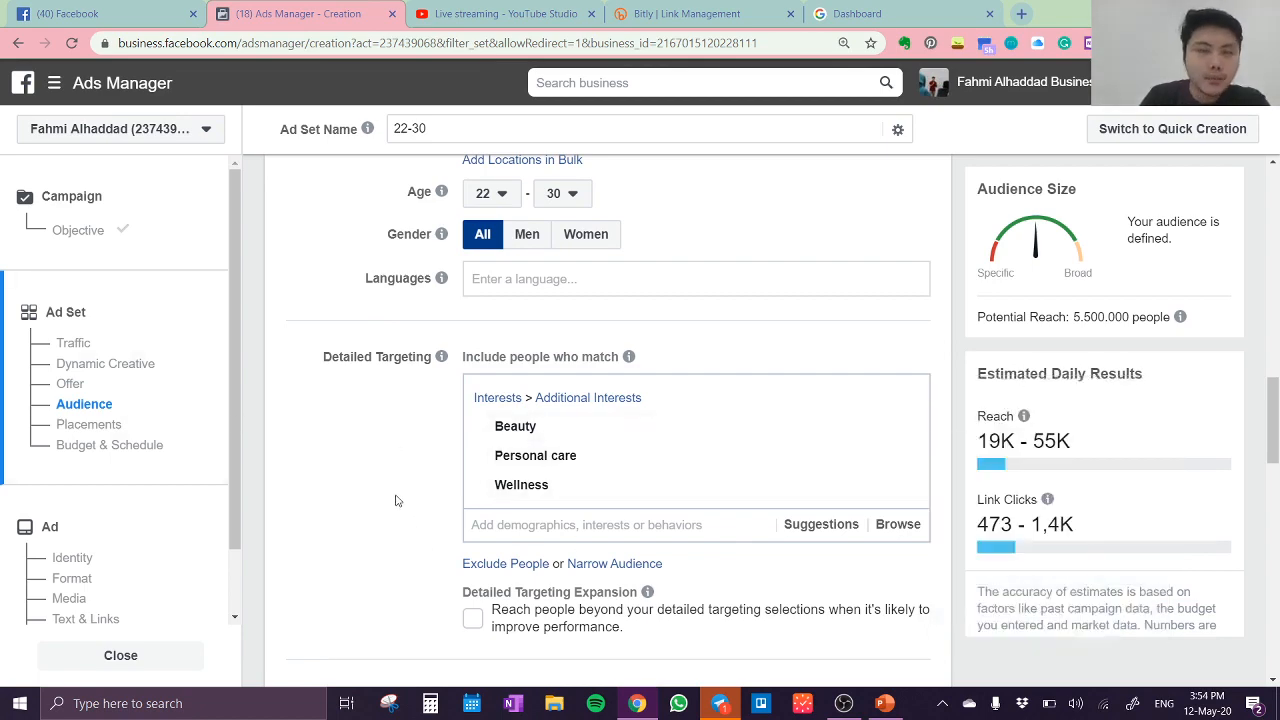
scroll(396, 500, up, 2)
scroll(394, 500, down, 5)
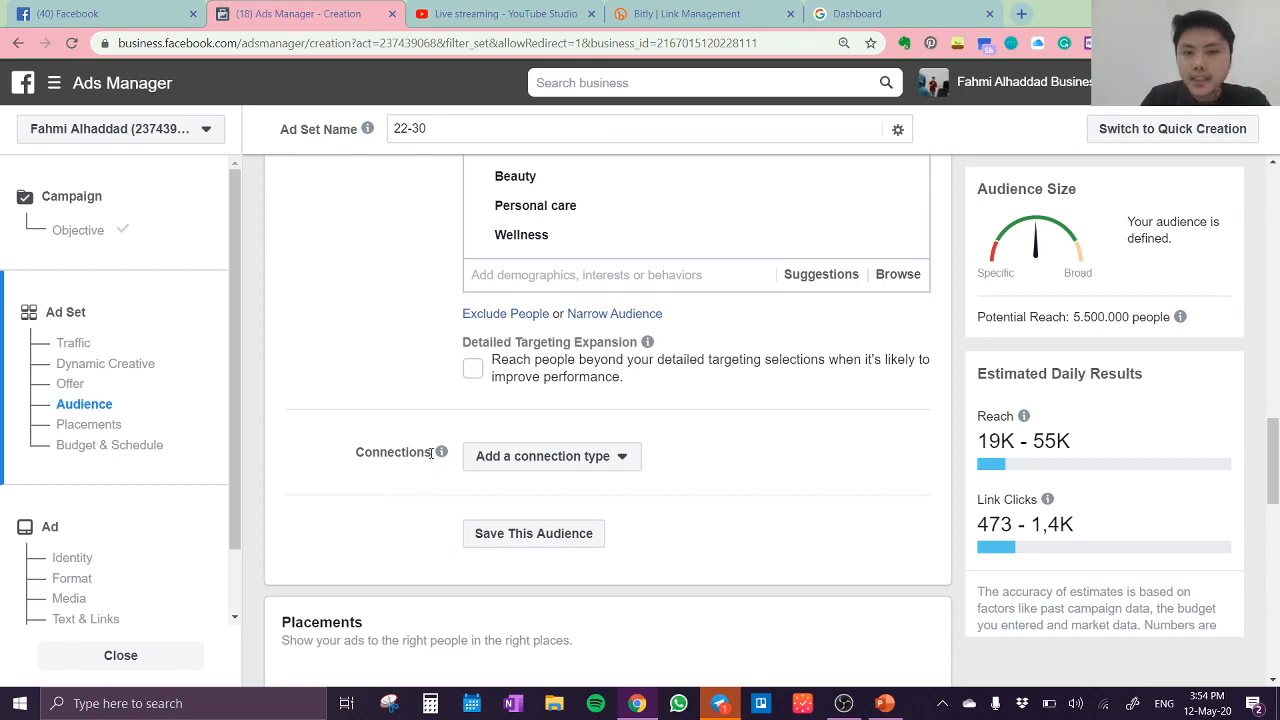
scroll(444, 420, up, 4)
scroll(444, 420, down, 8)
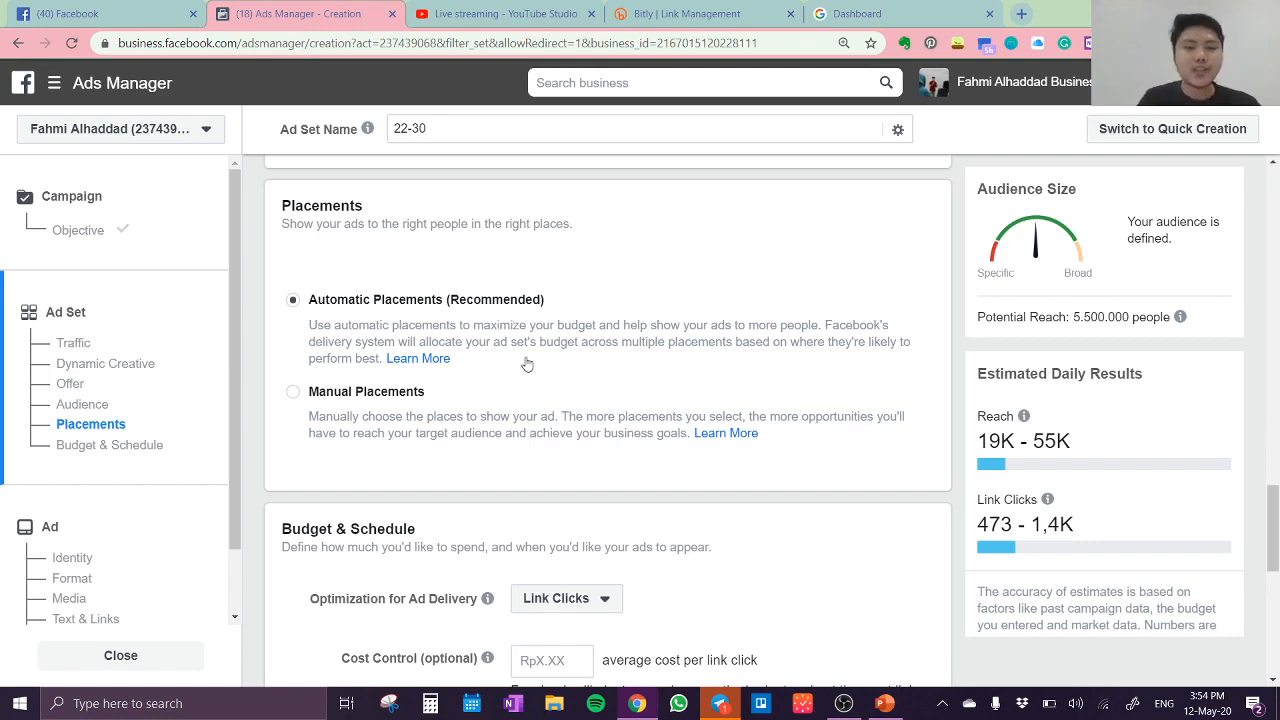
scroll(525, 363, up, 3)
Step: Set the ad set's daily budget to Rp25.000 in the Budget & Schedule section
scroll(525, 363, down, 5)
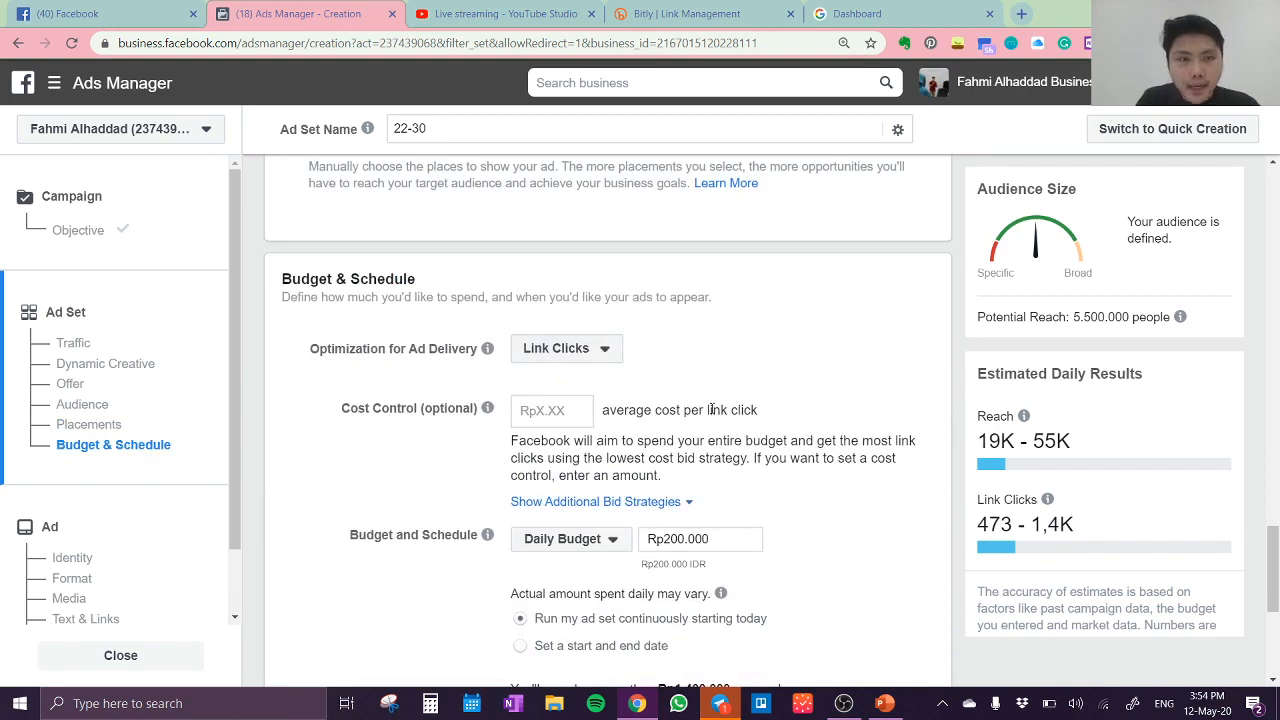
scroll(612, 368, down, 1)
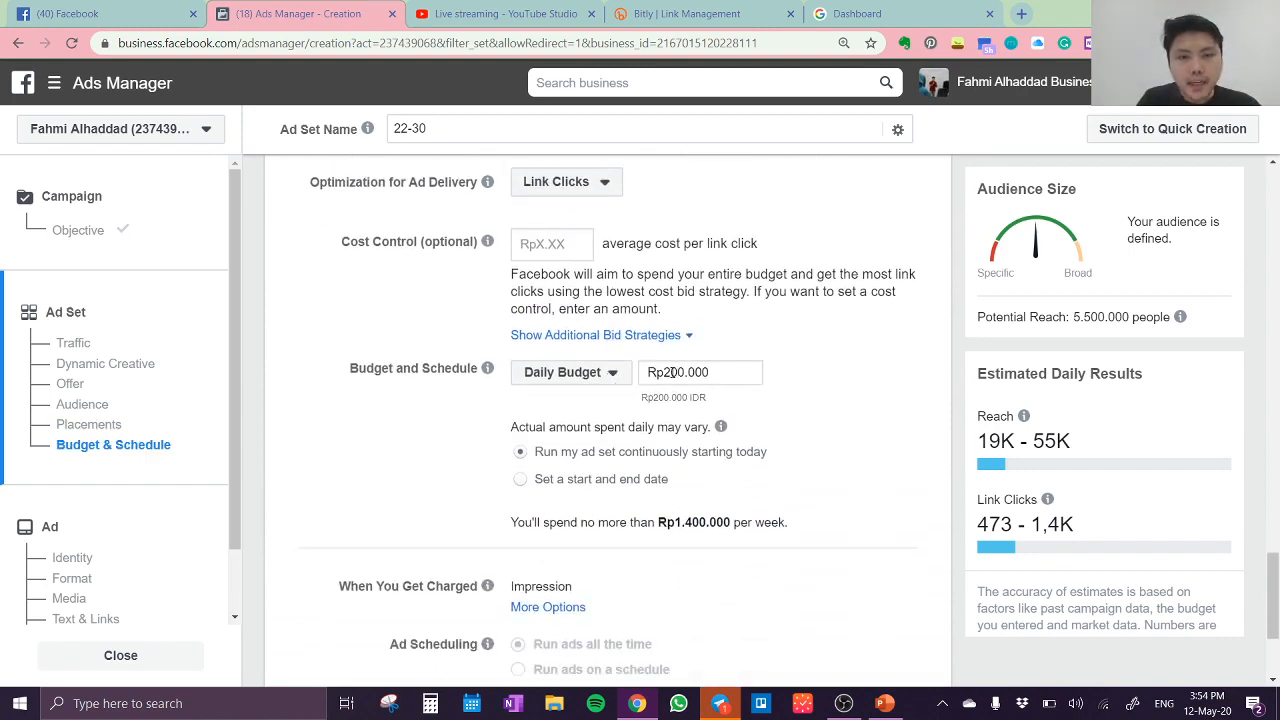
click(672, 372)
key(BackSpace)
key(BackSpace)
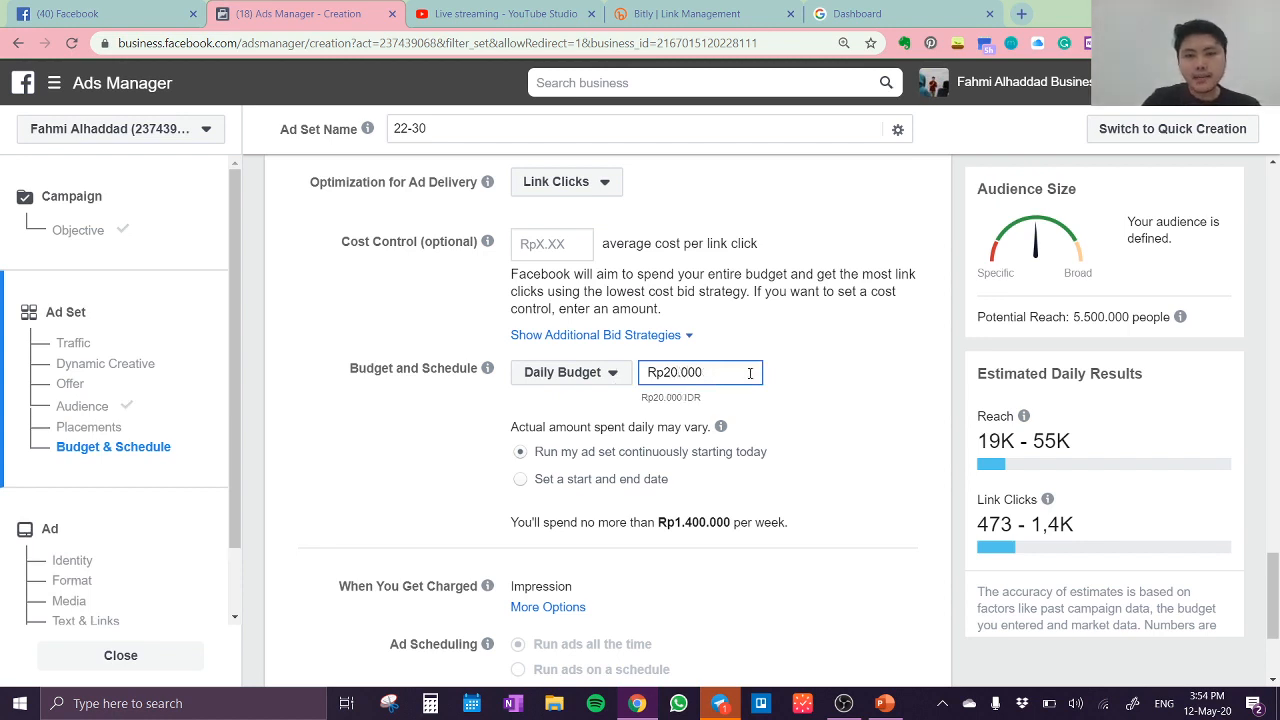
text(5)
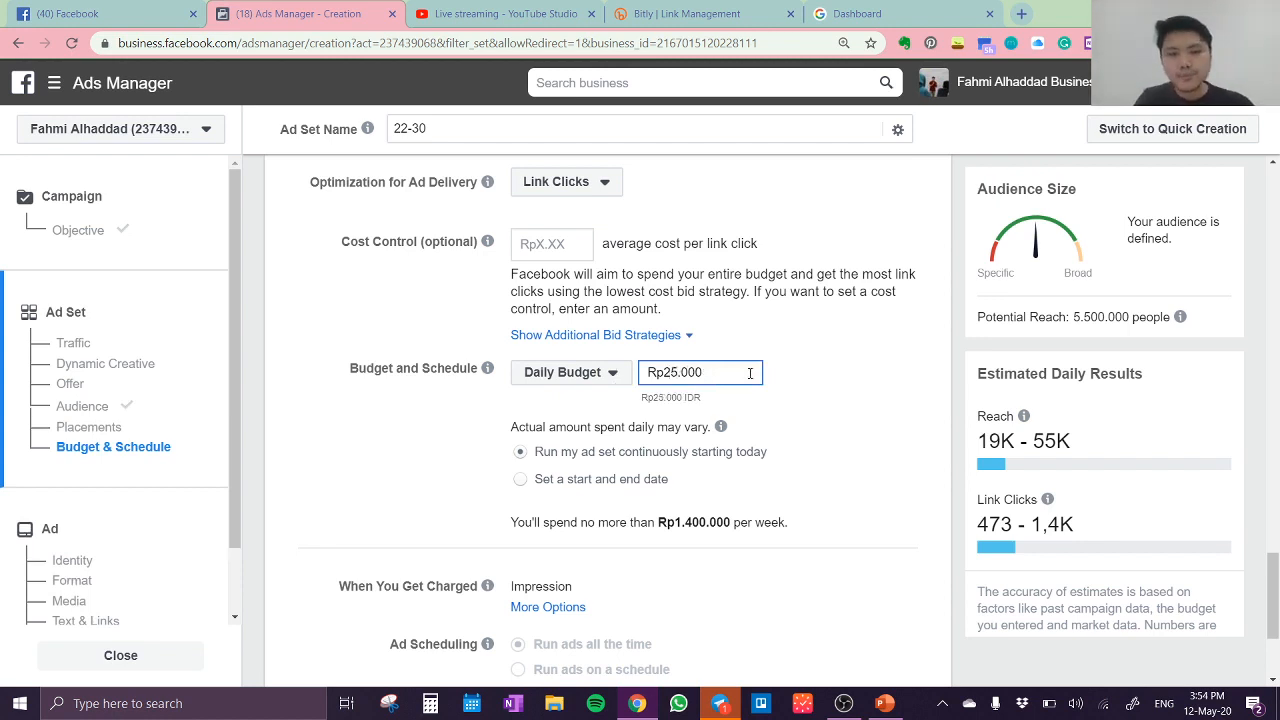
click(816, 405)
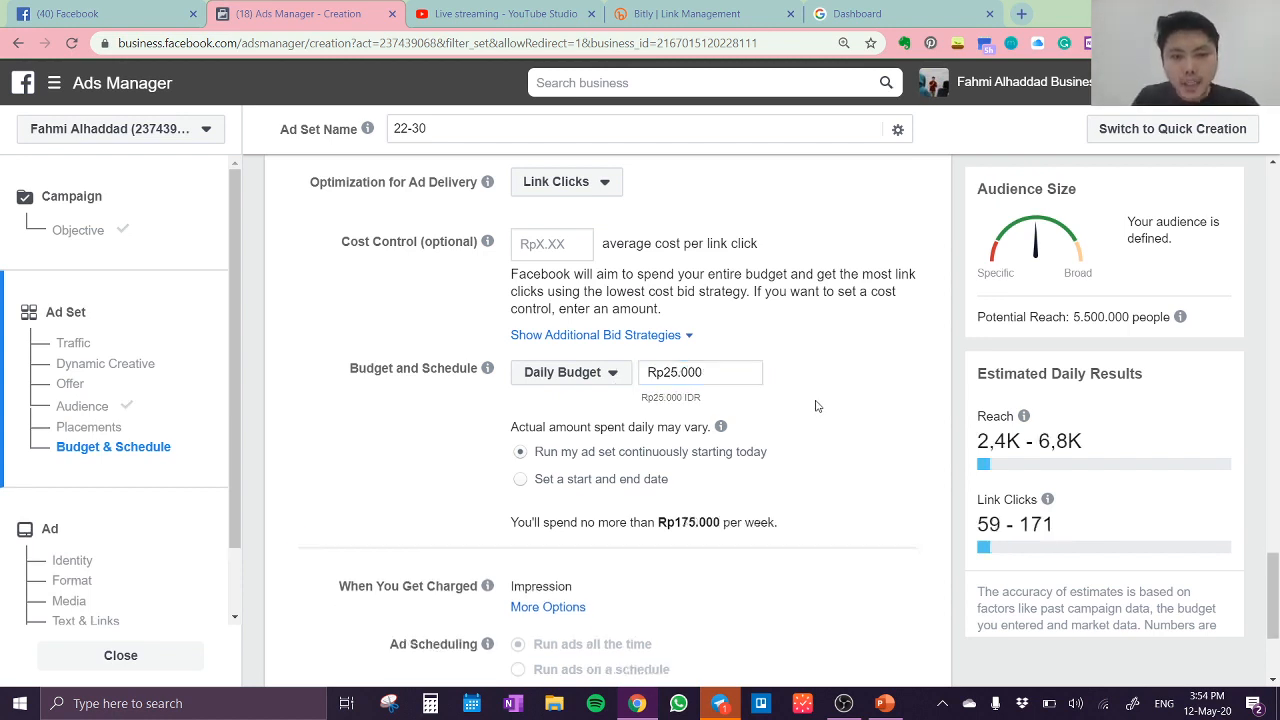
Step: Expand the options for when charges apply and read the explanation of the locked Link Click (CPC) option
click(570, 608)
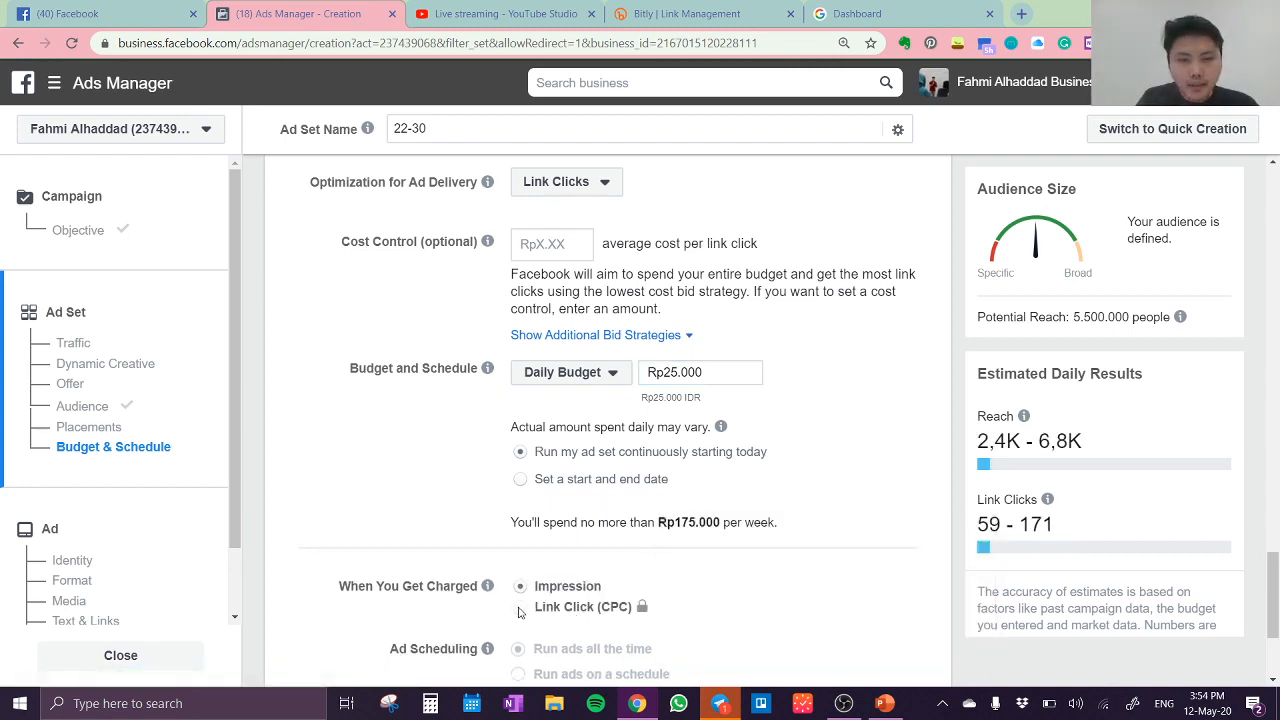
scroll(874, 491, down, 2)
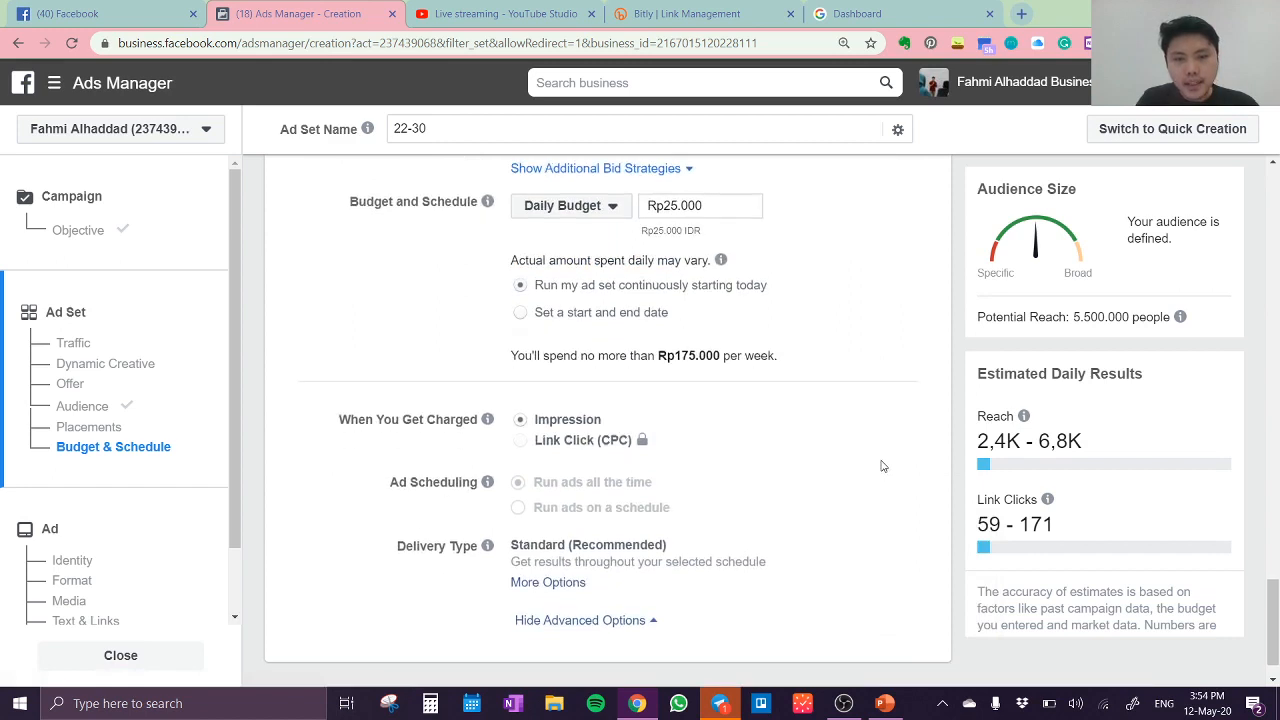
mouse_move(565, 453)
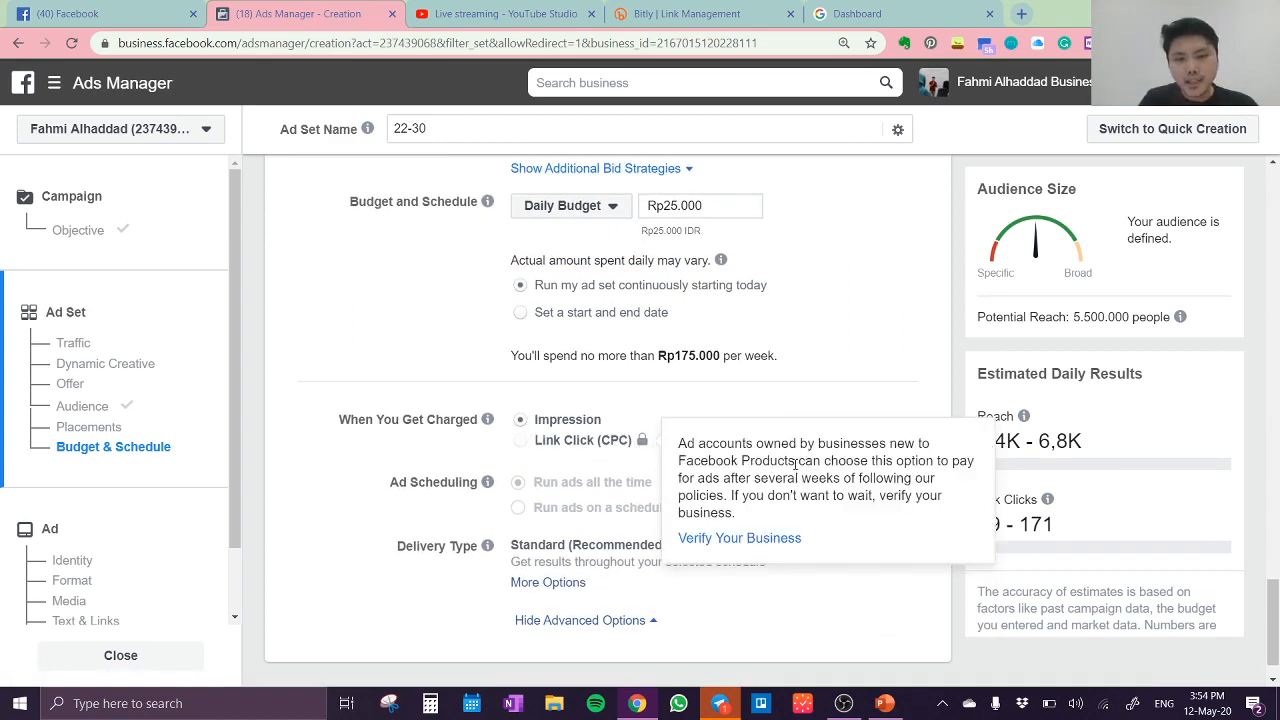
Step: Look over the placement and budget settings once more and continue from the ad set to the ad setup
scroll(790, 386, down, 1)
scroll(789, 386, up, 3)
scroll(790, 386, up, 6)
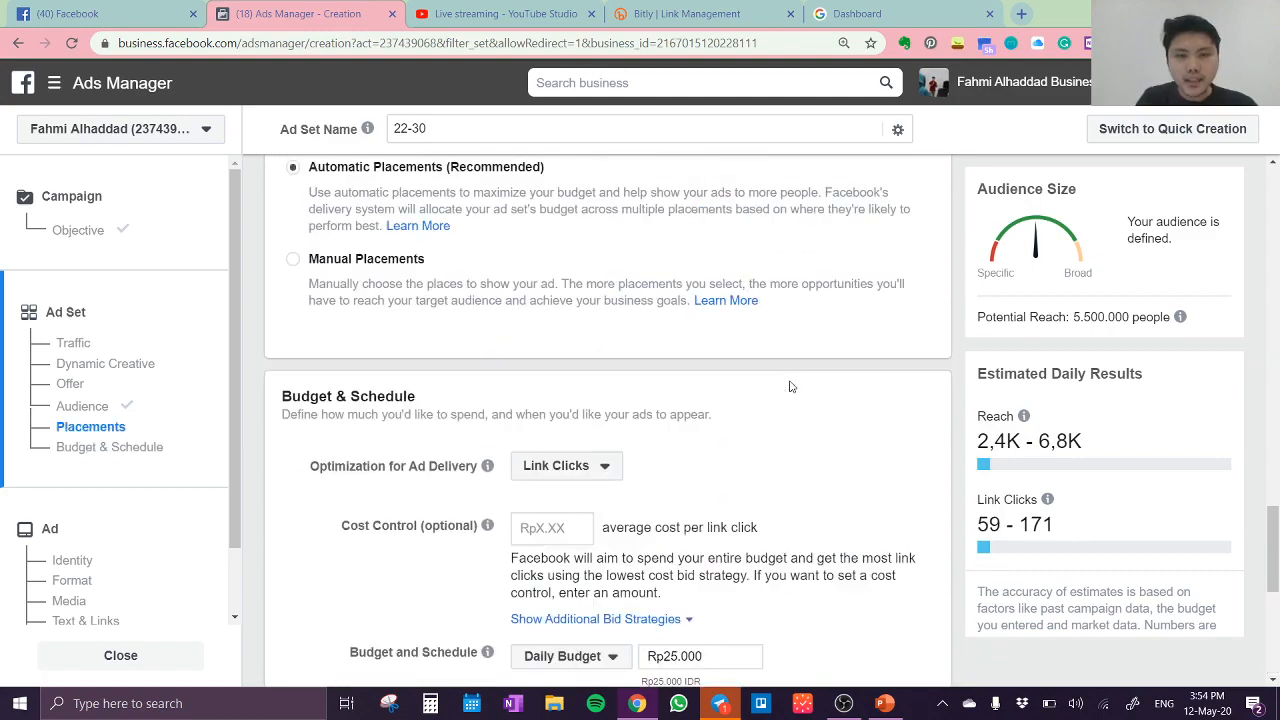
scroll(788, 390, down, 4)
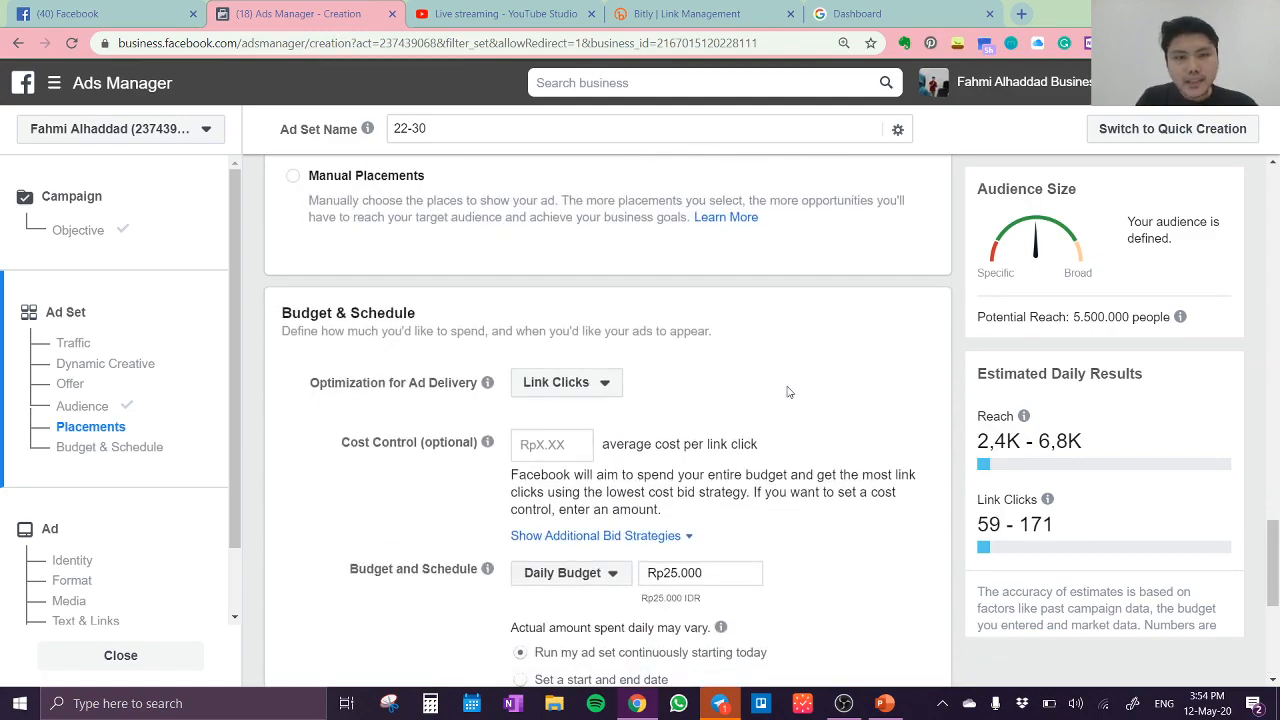
scroll(780, 395, up, 3)
scroll(777, 399, down, 8)
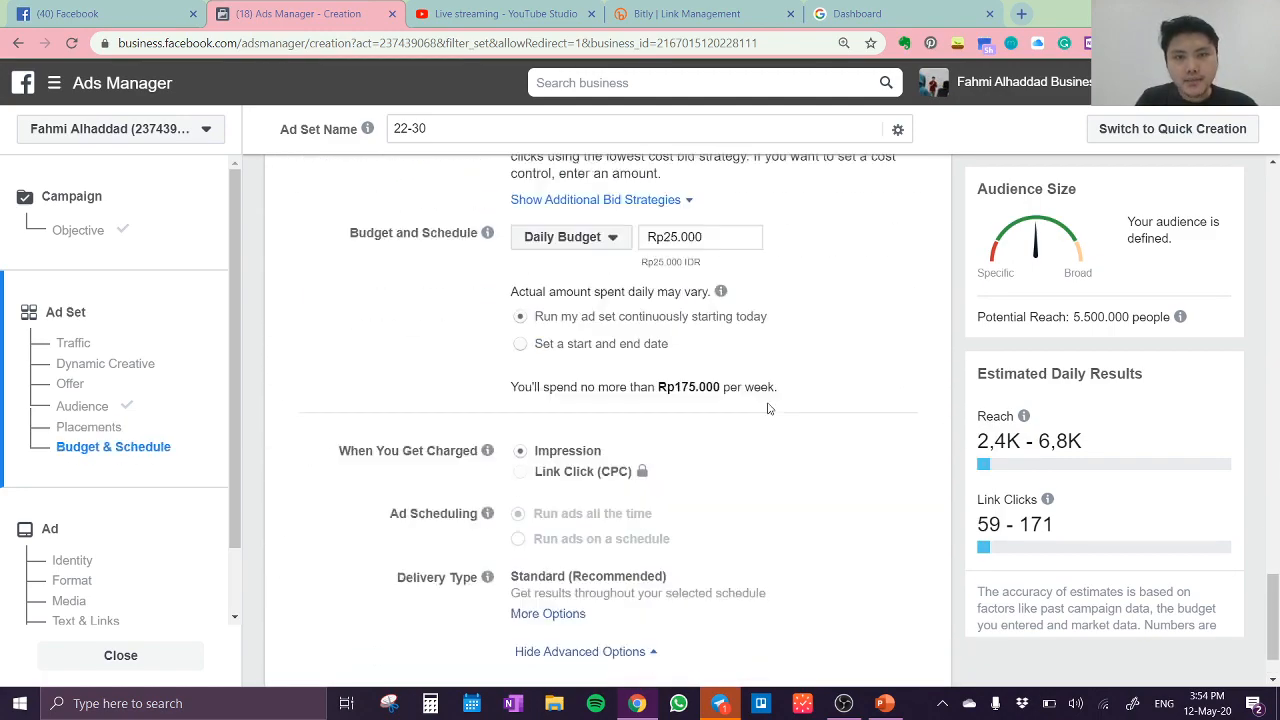
click(905, 664)
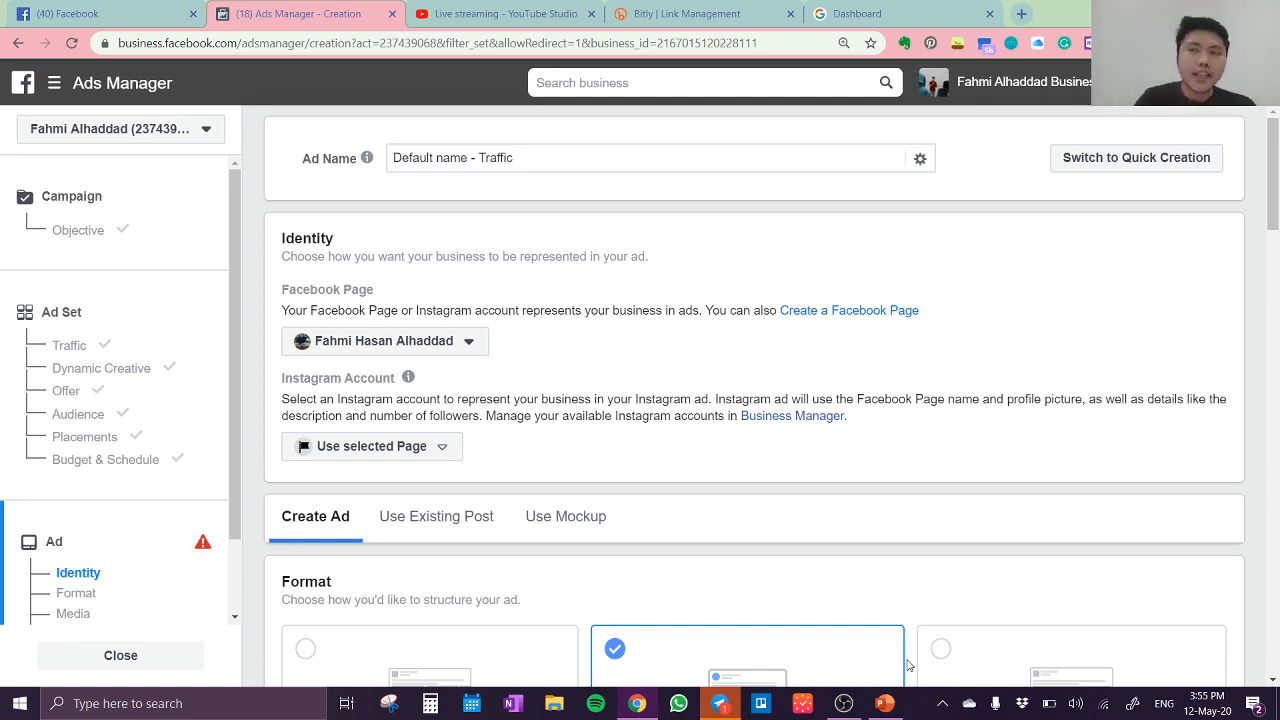
Step: Replace the default ad name with "Slimming-1"
click(530, 165)
drag(530, 160, 389, 165)
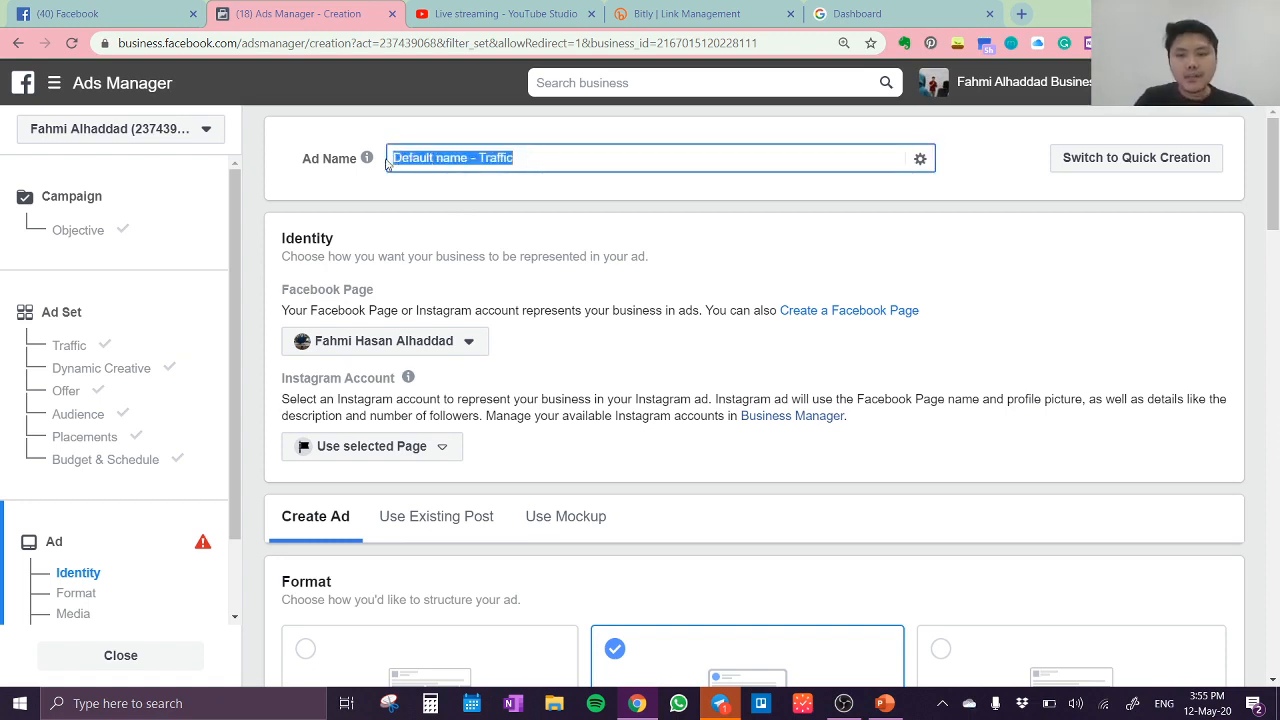
key(BackSpace)
text(Slimming-1)
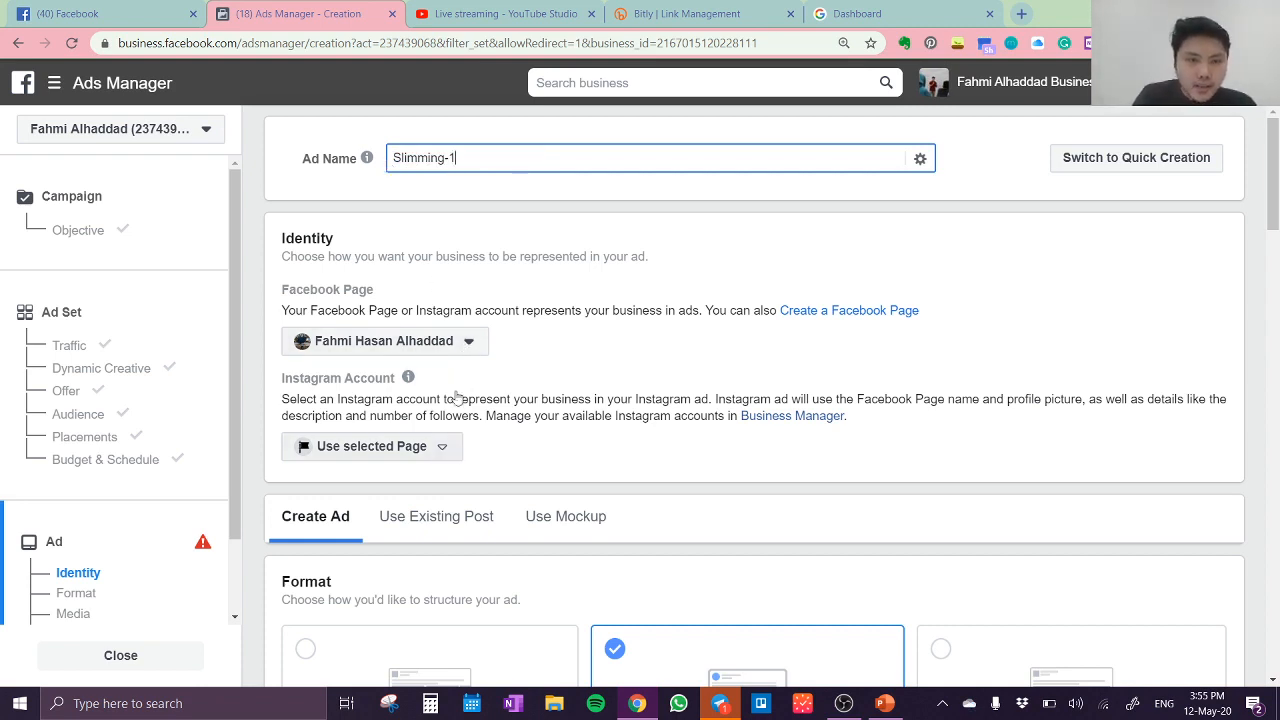
Step: Set the ad's Facebook Page identity to Essenzo Jakarta, keeping the selected Page for the Instagram account
click(469, 341)
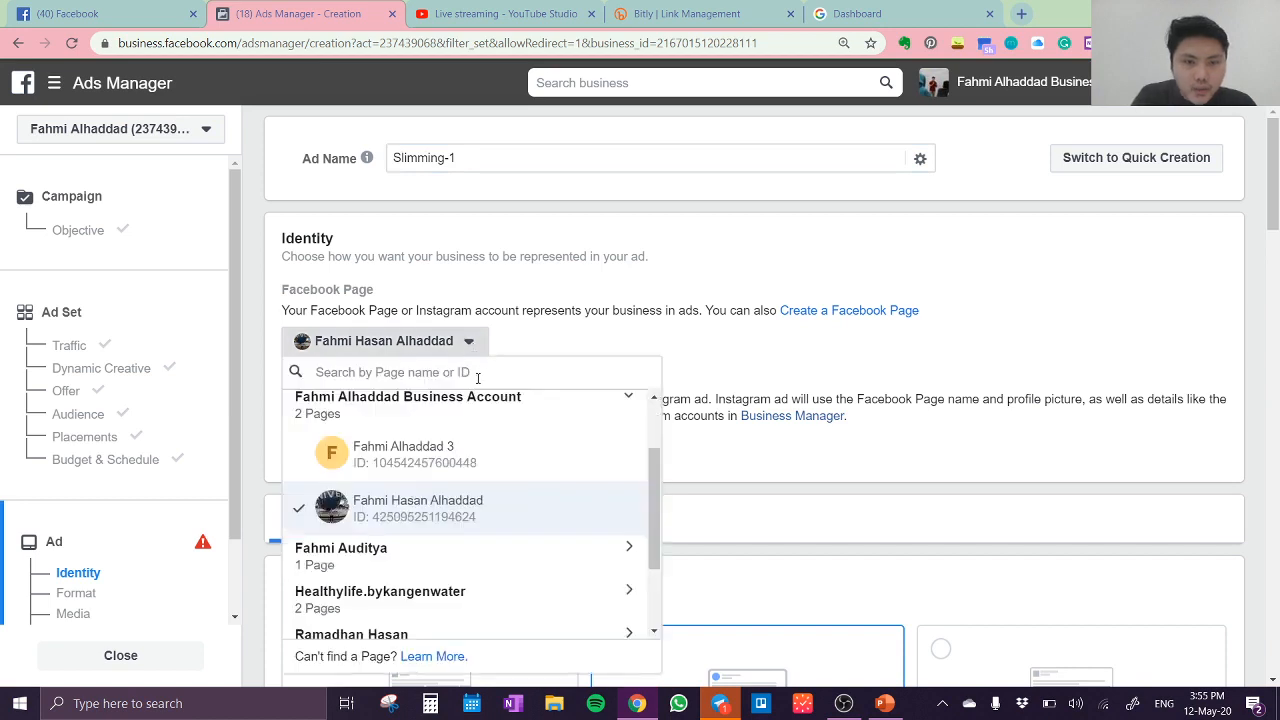
scroll(453, 506, down, 3)
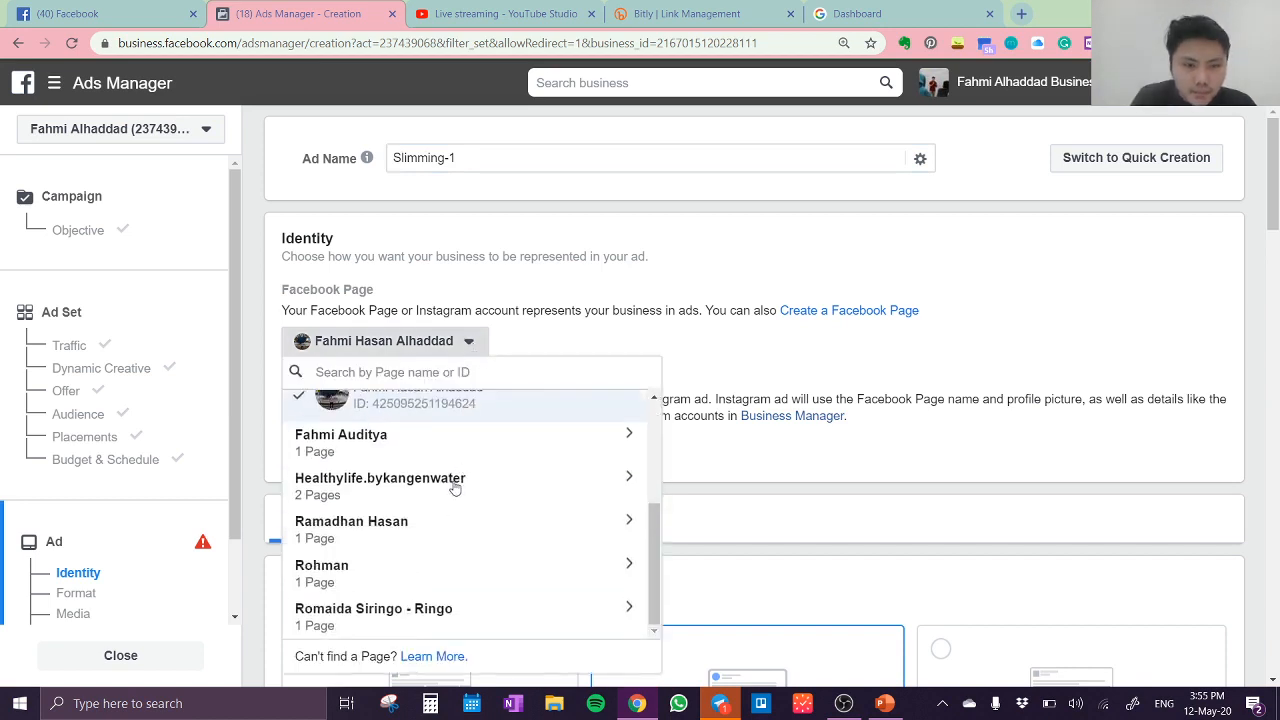
scroll(455, 488, up, 3)
click(486, 406)
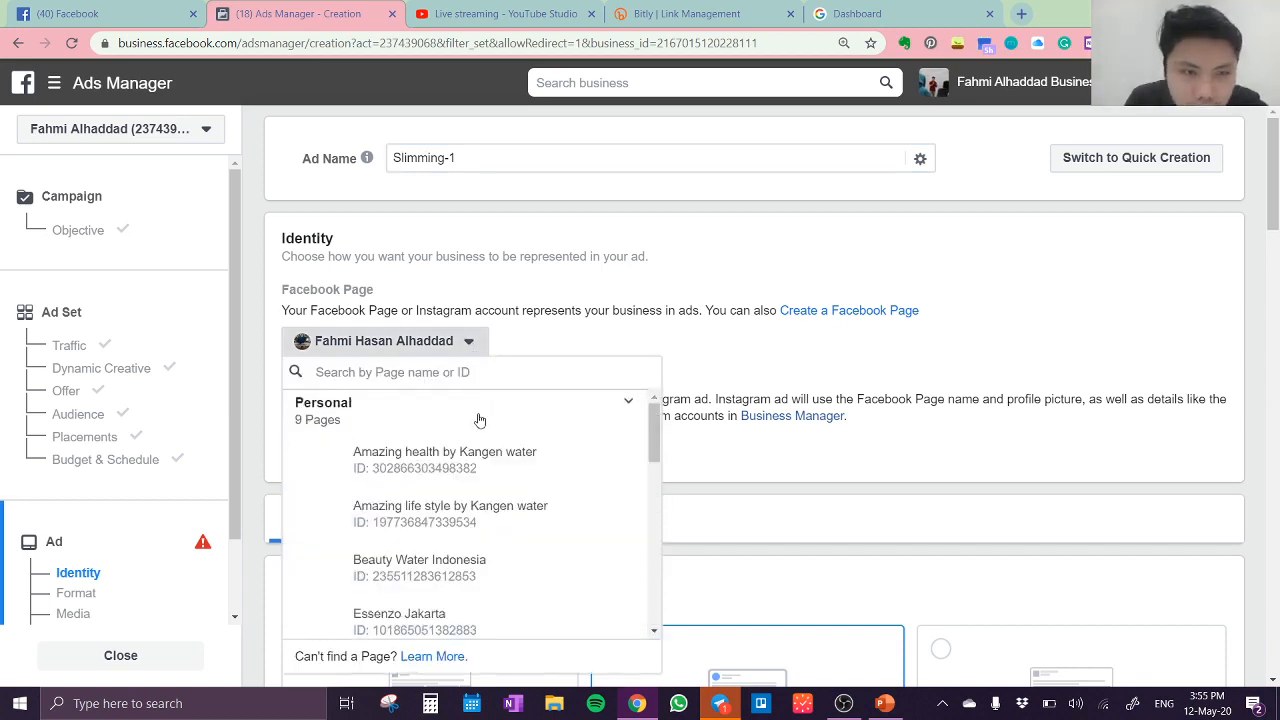
scroll(477, 544, down, 5)
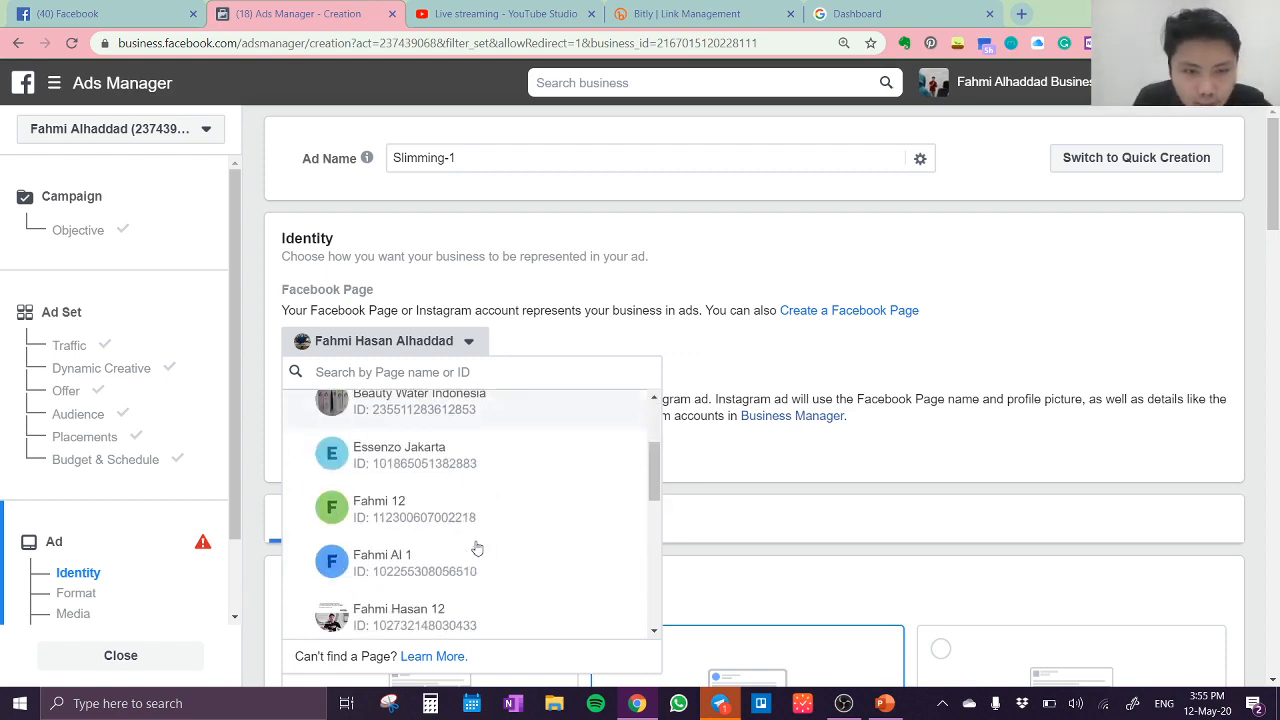
scroll(477, 544, up, 4)
scroll(474, 549, down, 3)
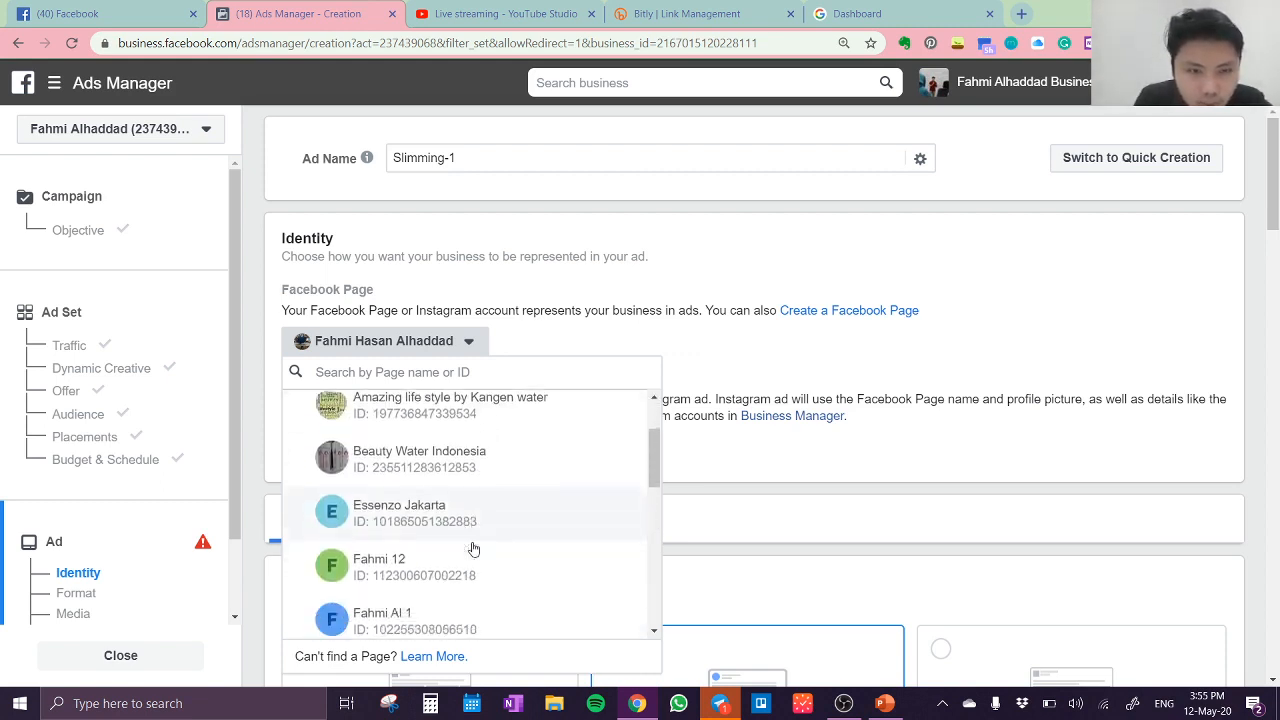
scroll(474, 549, up, 3)
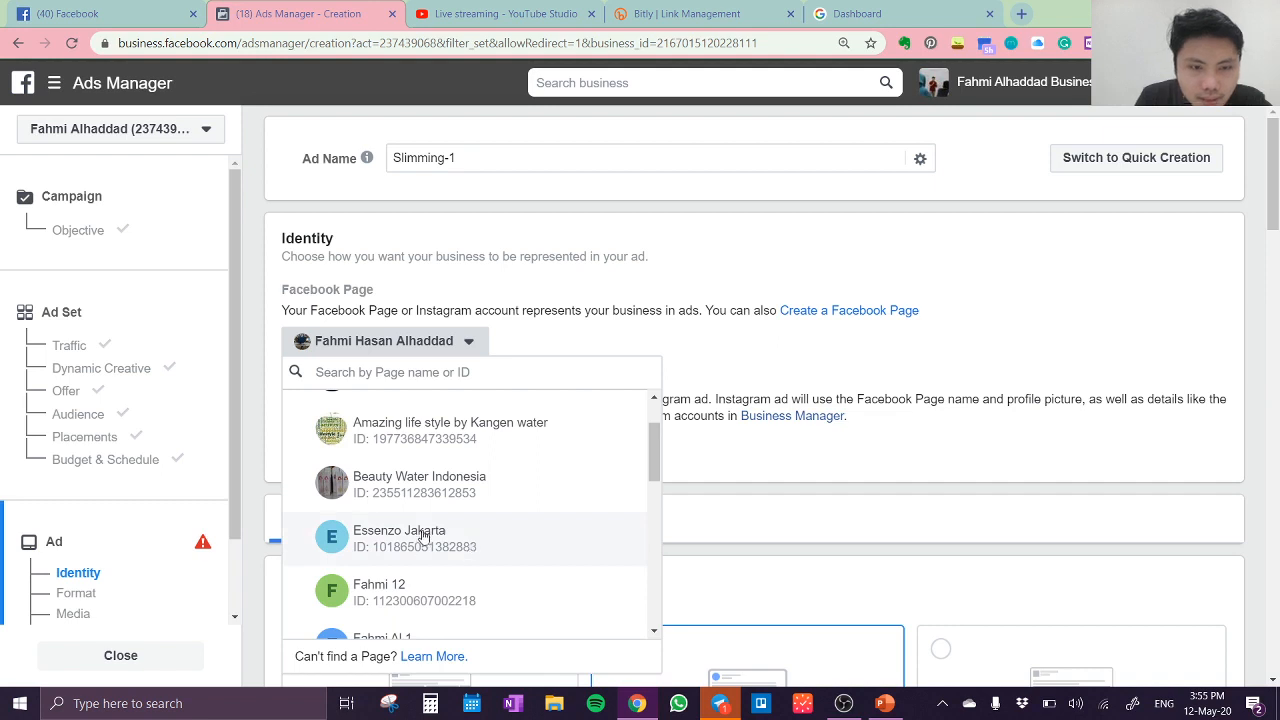
click(424, 535)
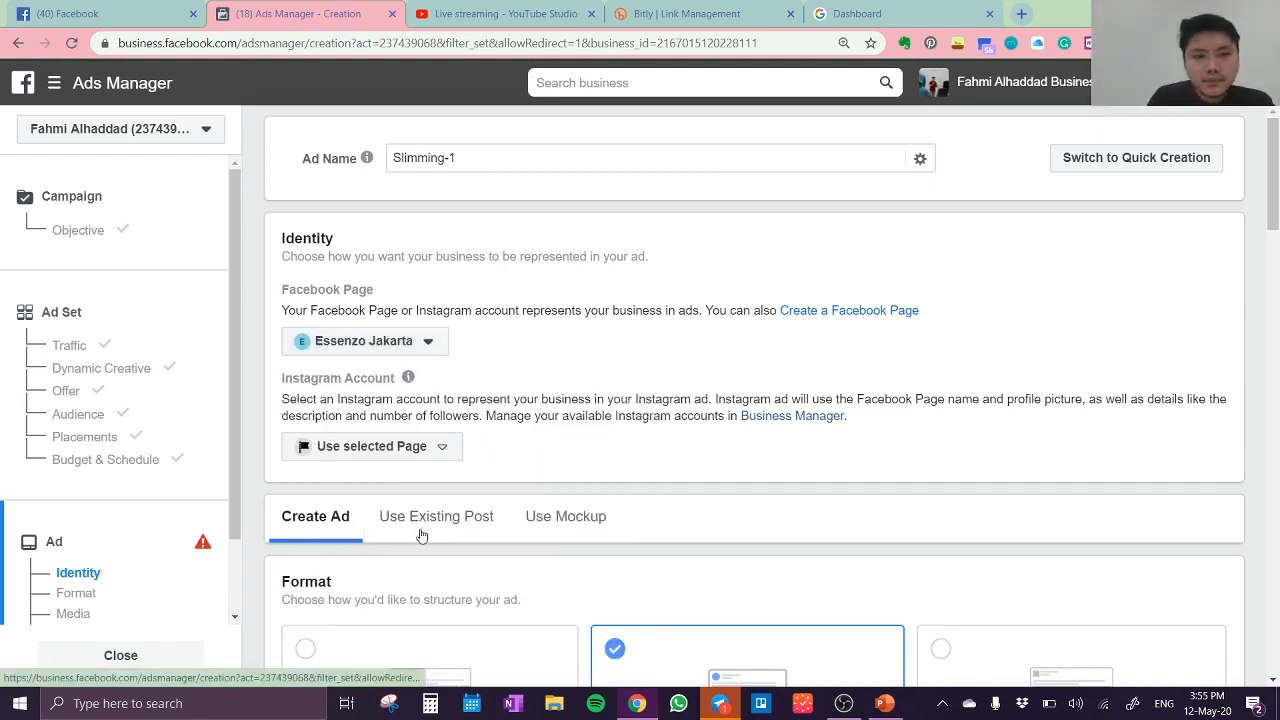
click(445, 452)
click(549, 456)
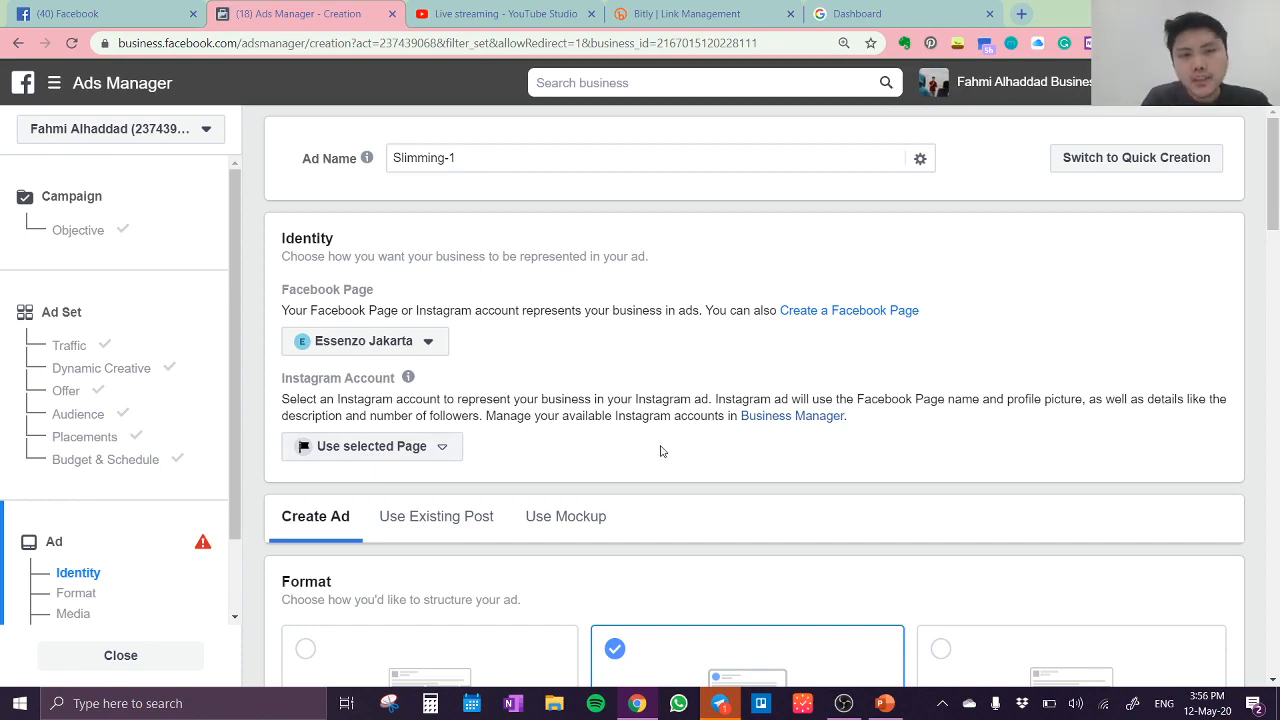
Step: Dismiss the template suggestion in the Media section and open the video selection for the ad
scroll(660, 451, down, 4)
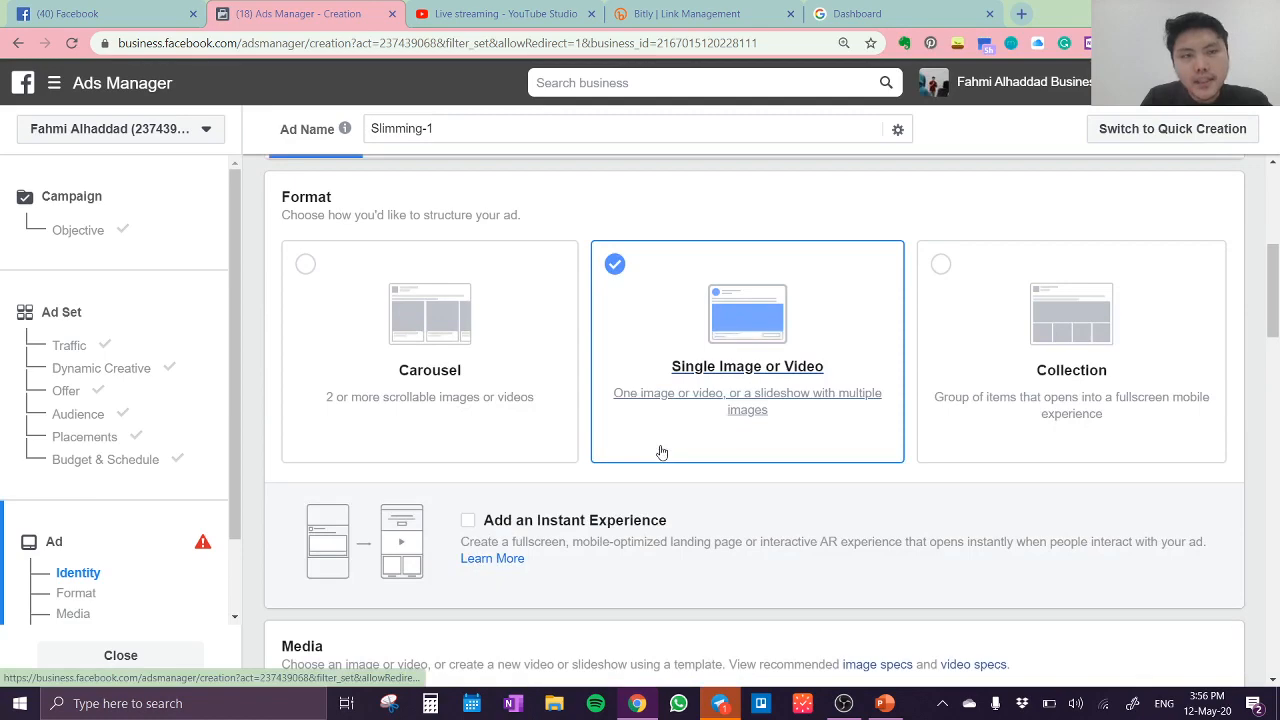
scroll(662, 436, down, 4)
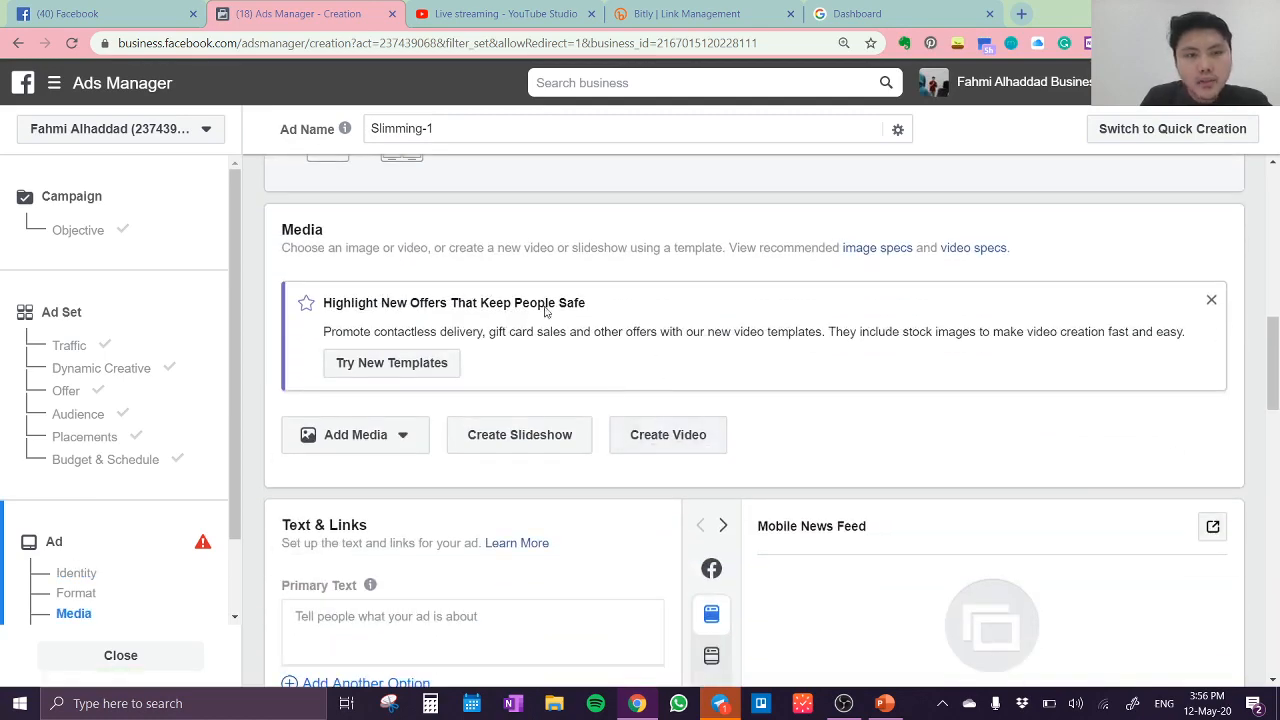
click(1211, 302)
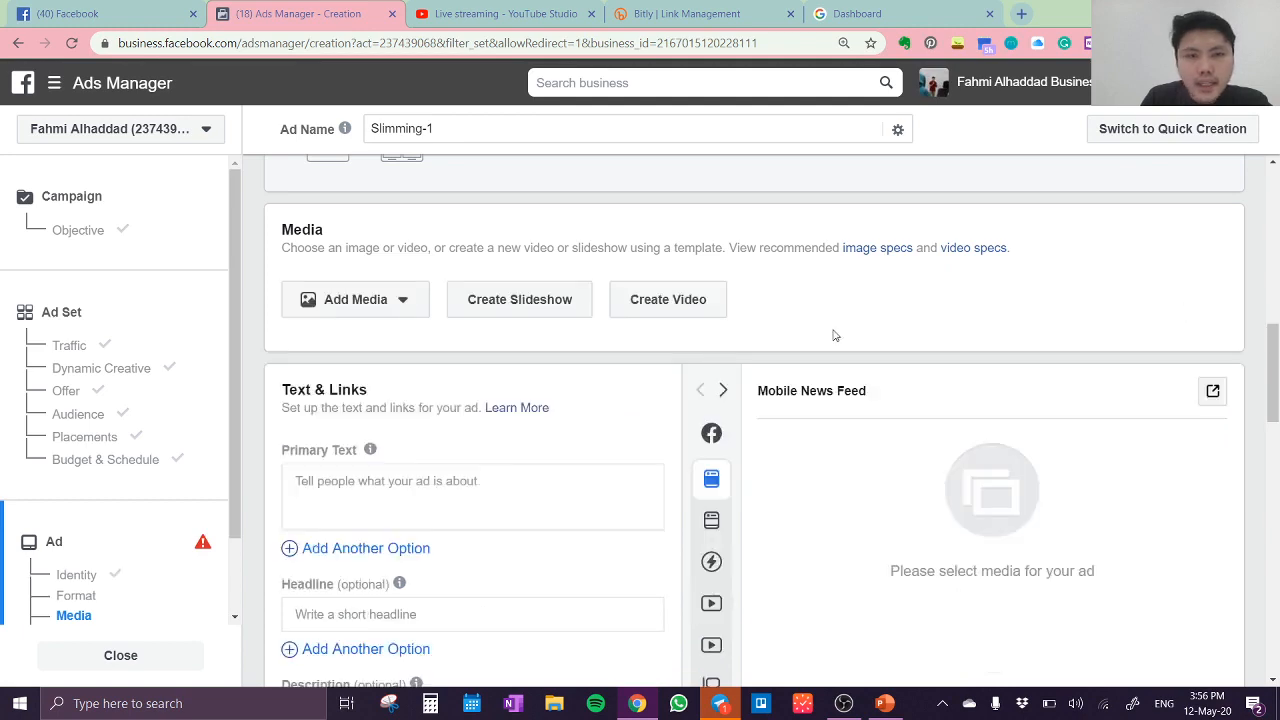
click(407, 300)
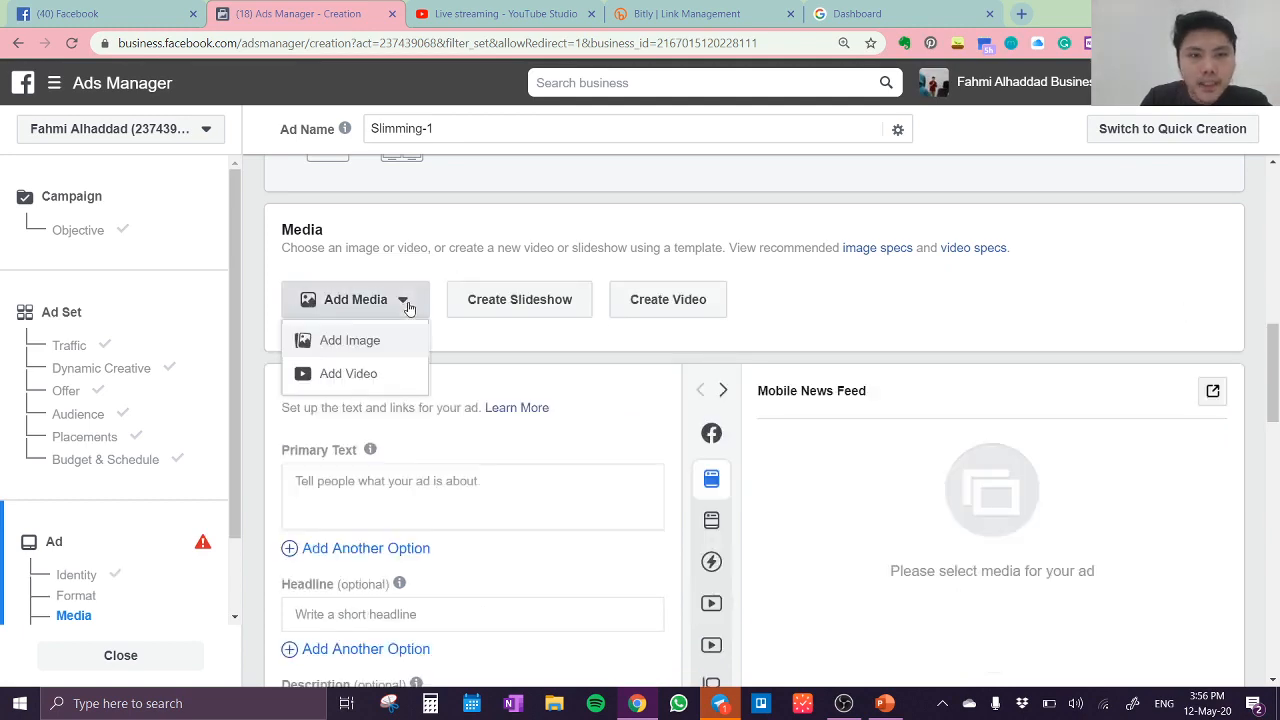
click(381, 383)
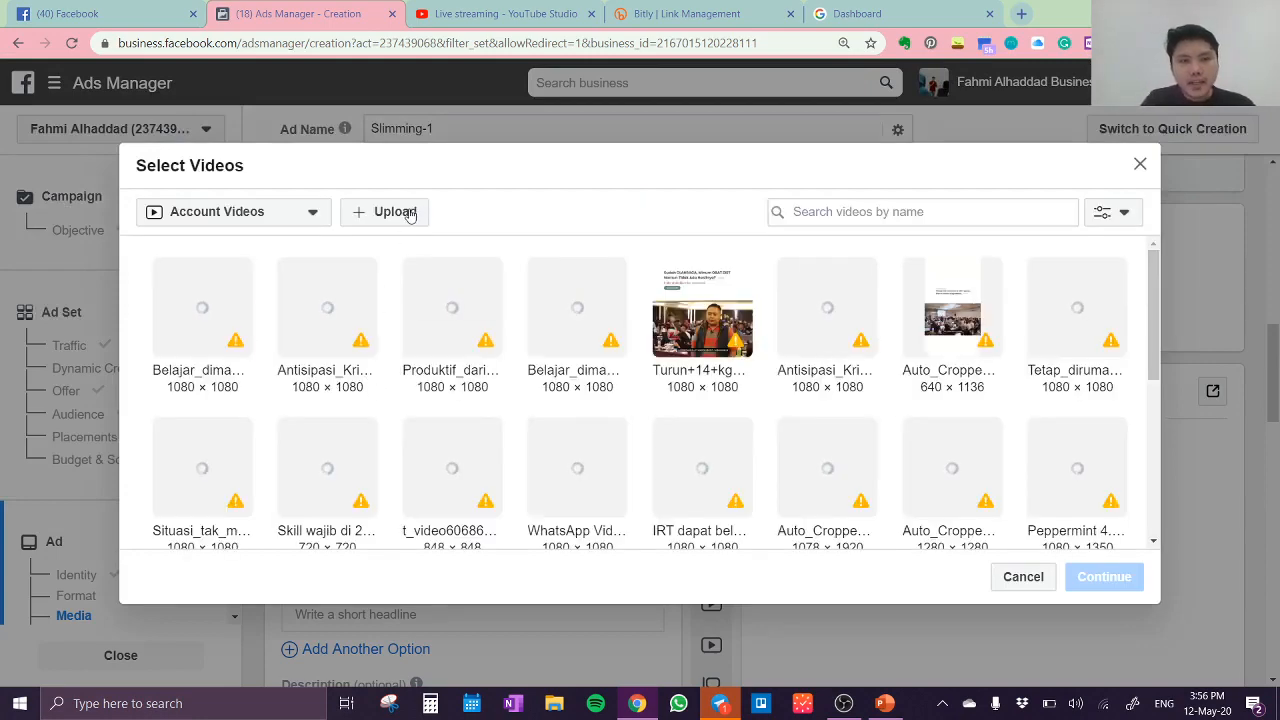
click(409, 213)
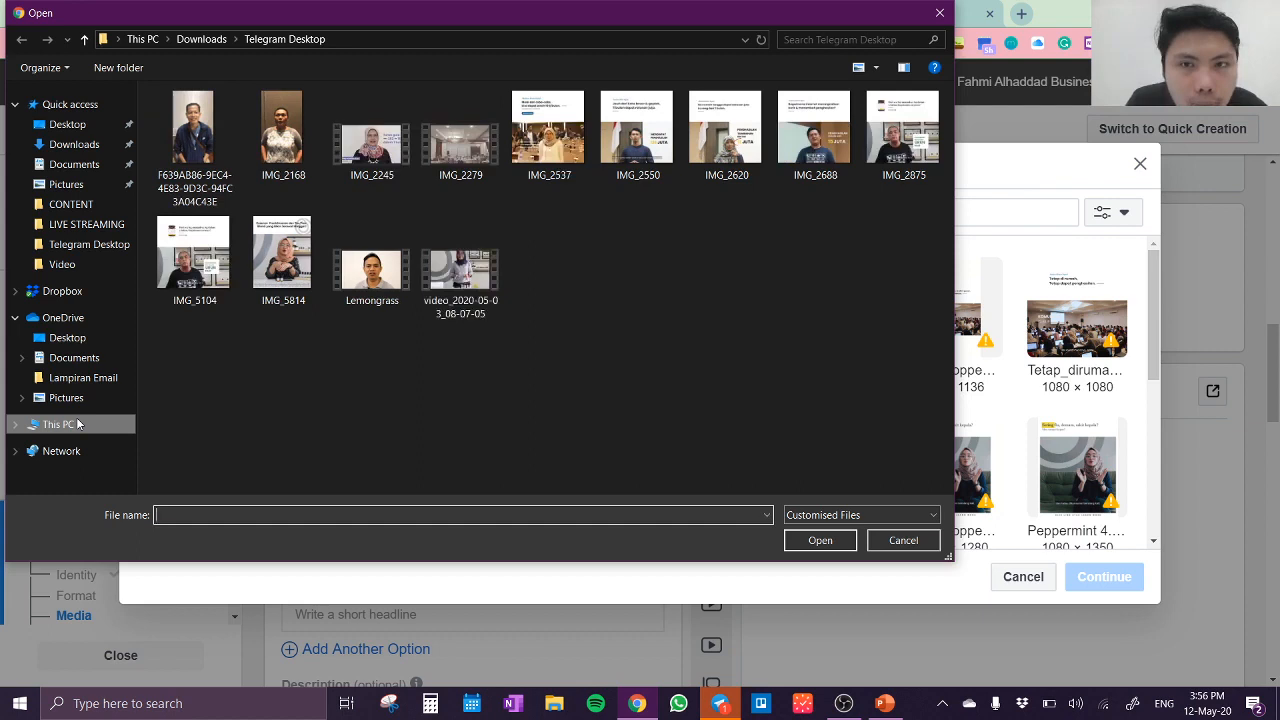
click(78, 424)
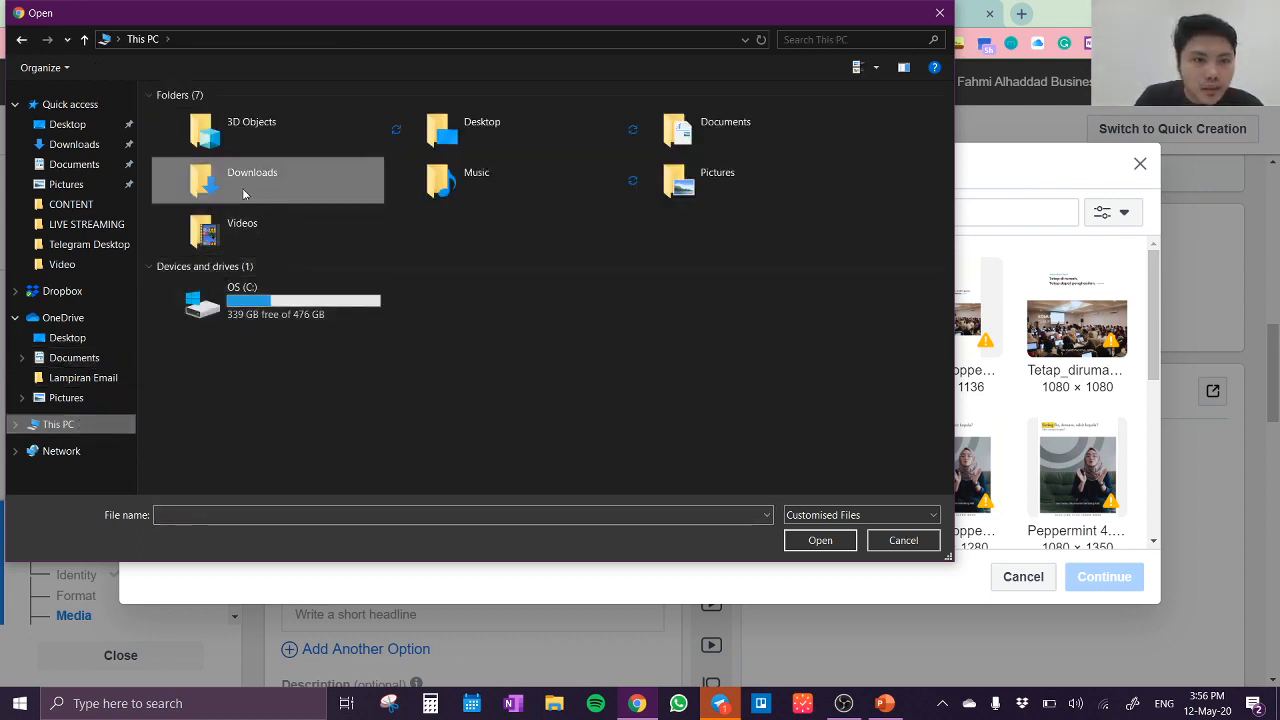
double_click(243, 185)
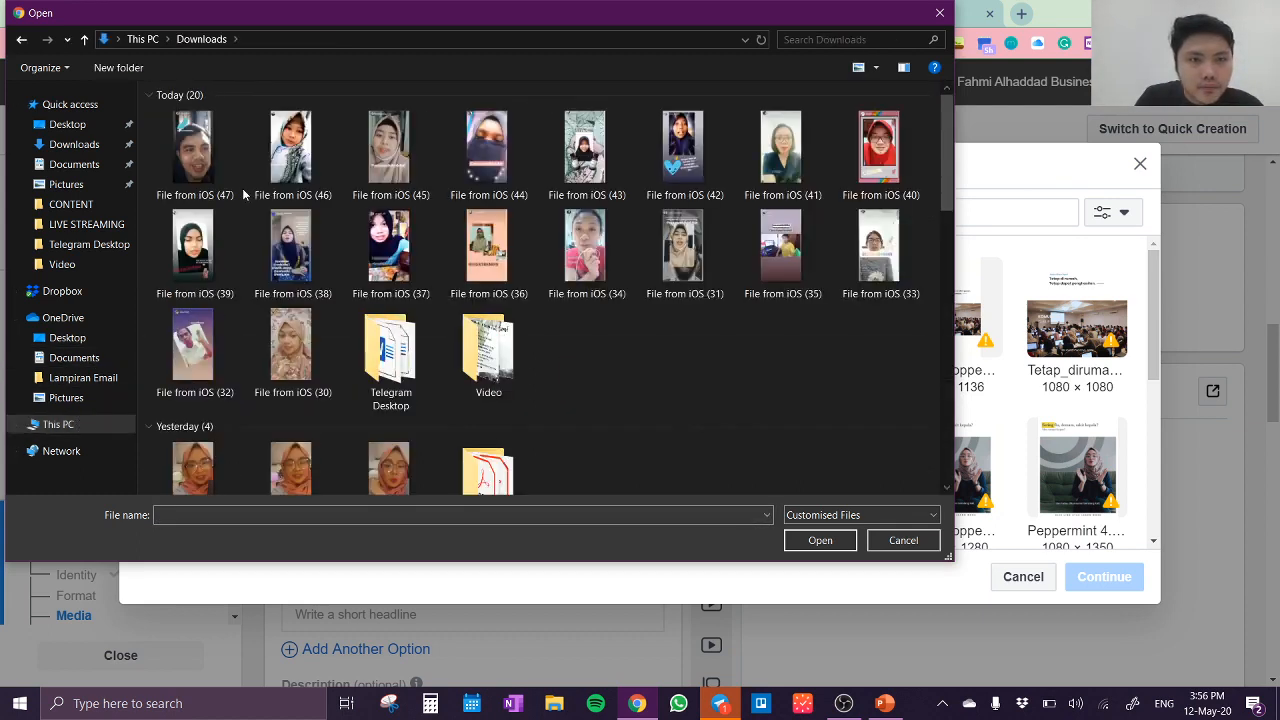
scroll(446, 256, down, 5)
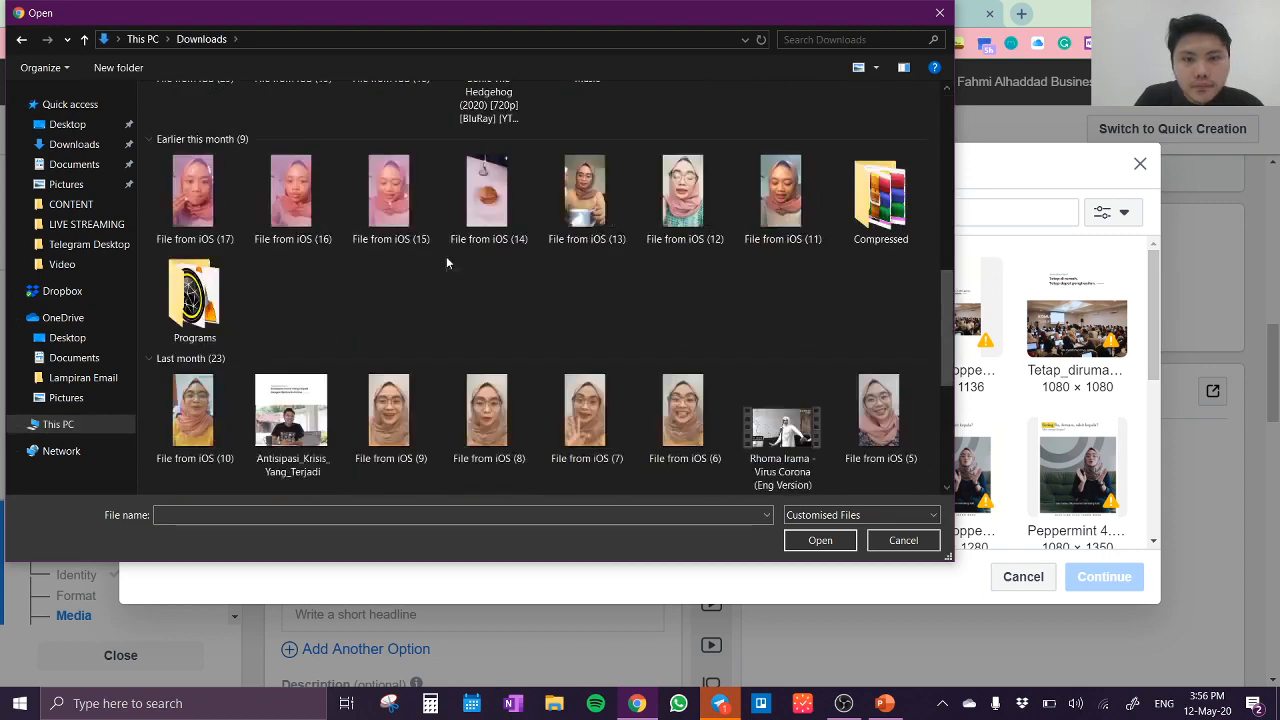
scroll(447, 262, up, 5)
scroll(447, 262, up, 3)
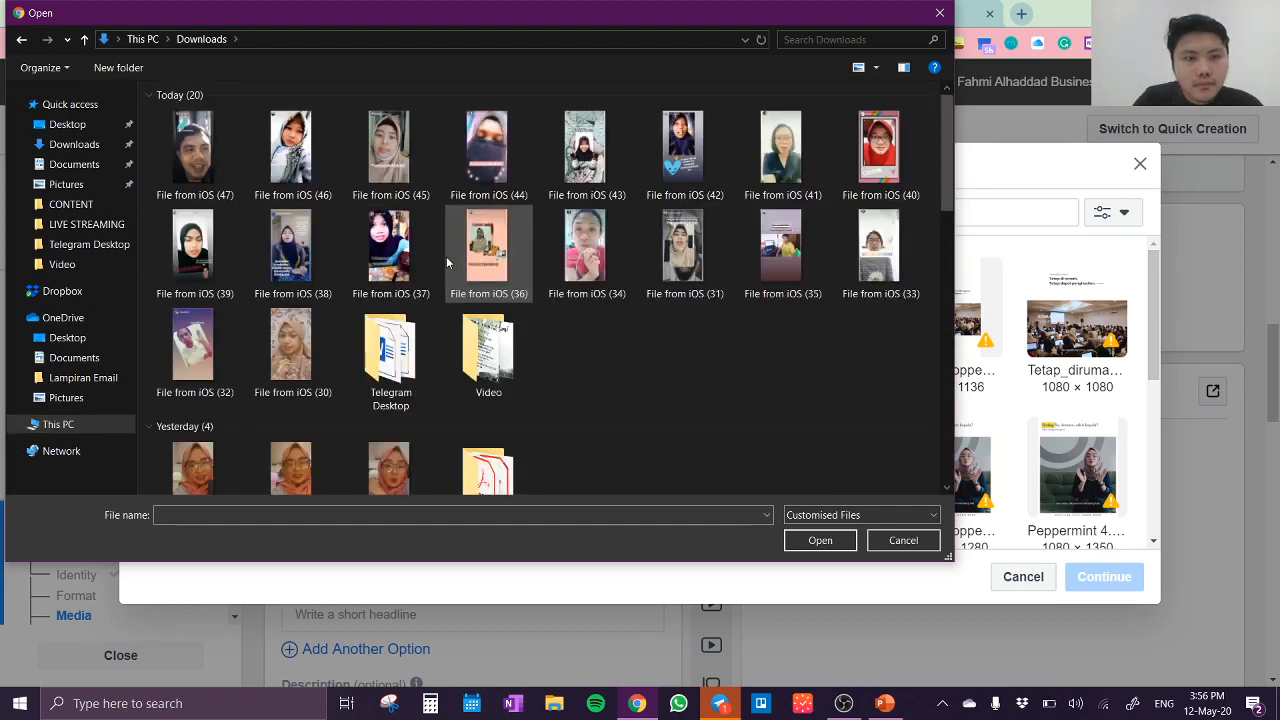
scroll(447, 262, down, 5)
scroll(447, 262, down, 3)
scroll(447, 262, up, 6)
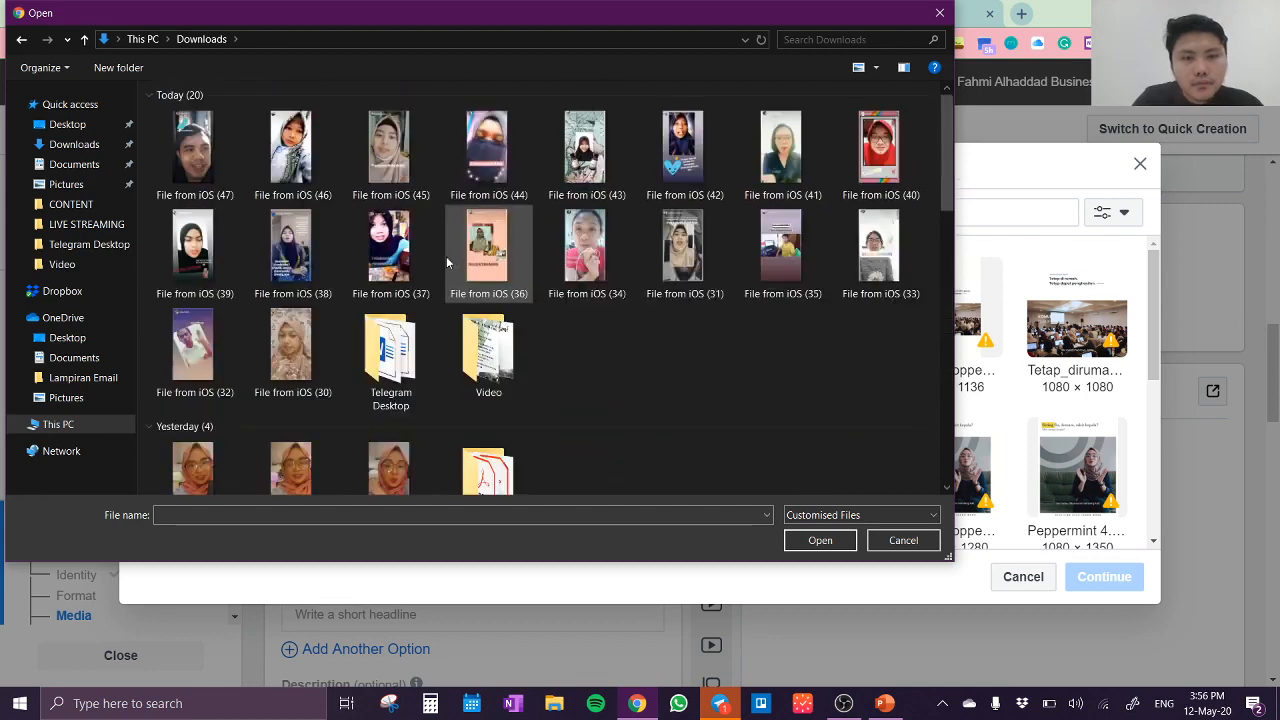
scroll(447, 262, down, 8)
scroll(447, 262, up, 6)
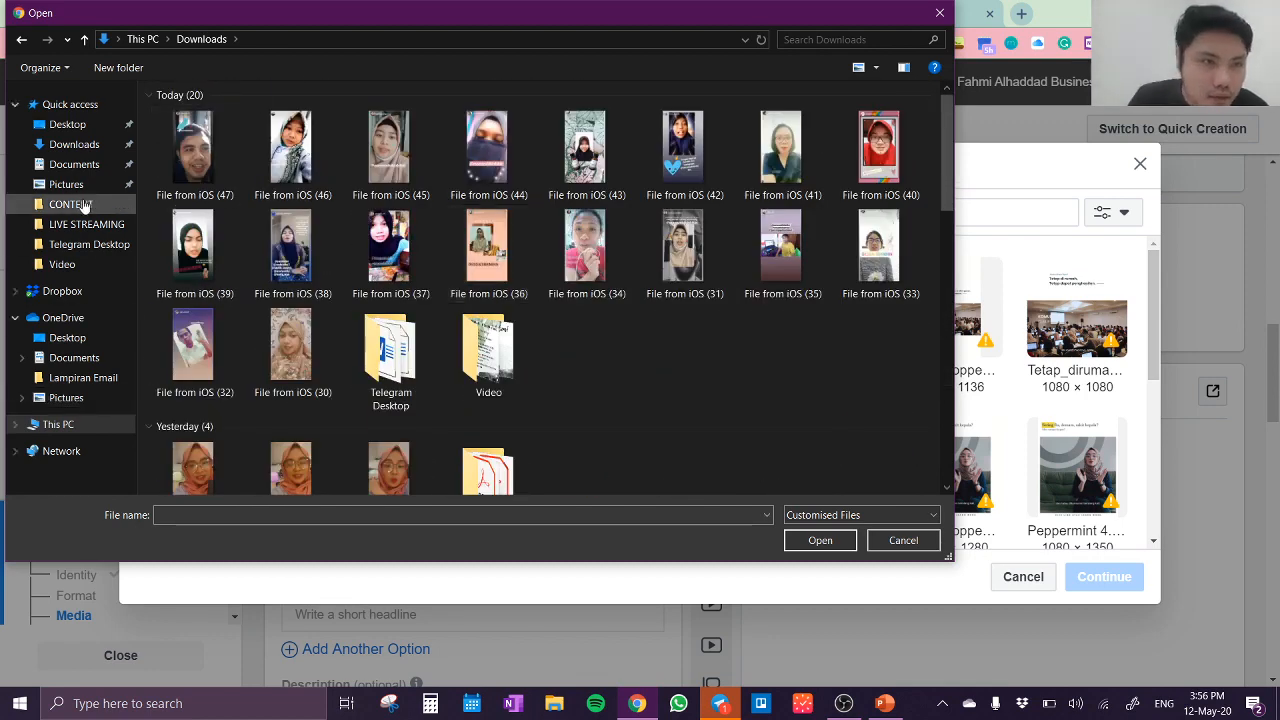
click(86, 148)
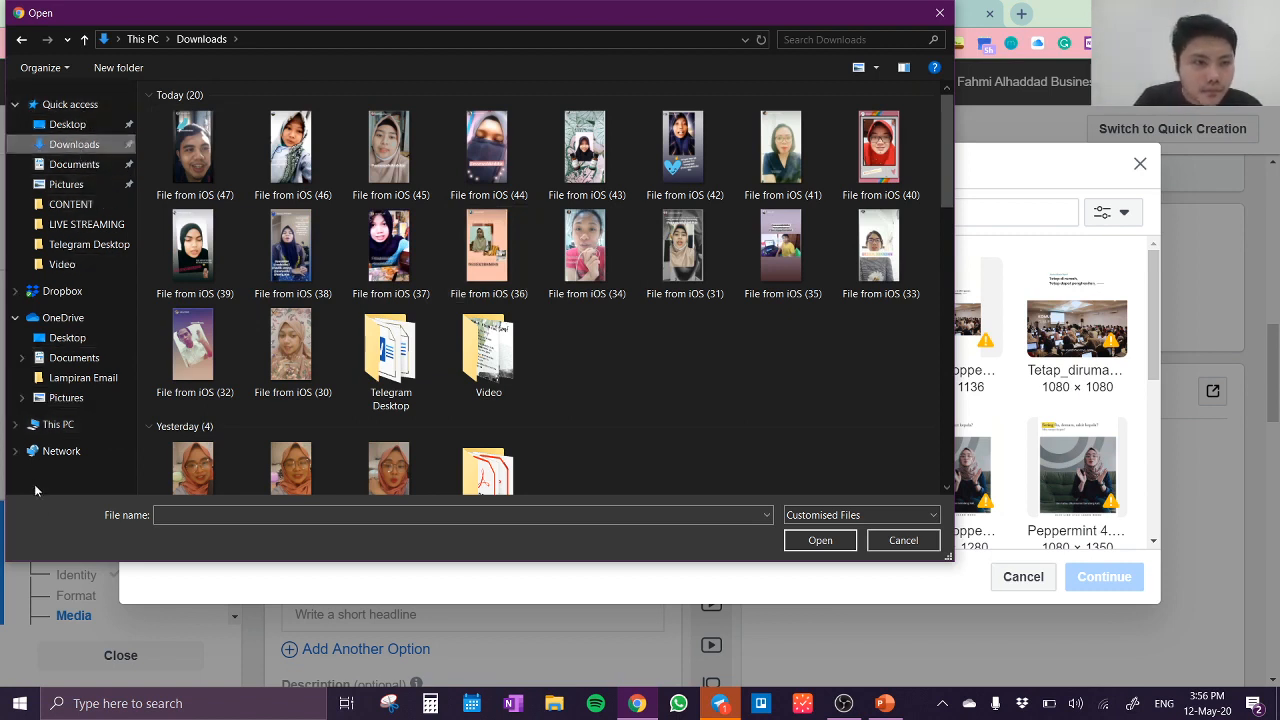
click(72, 425)
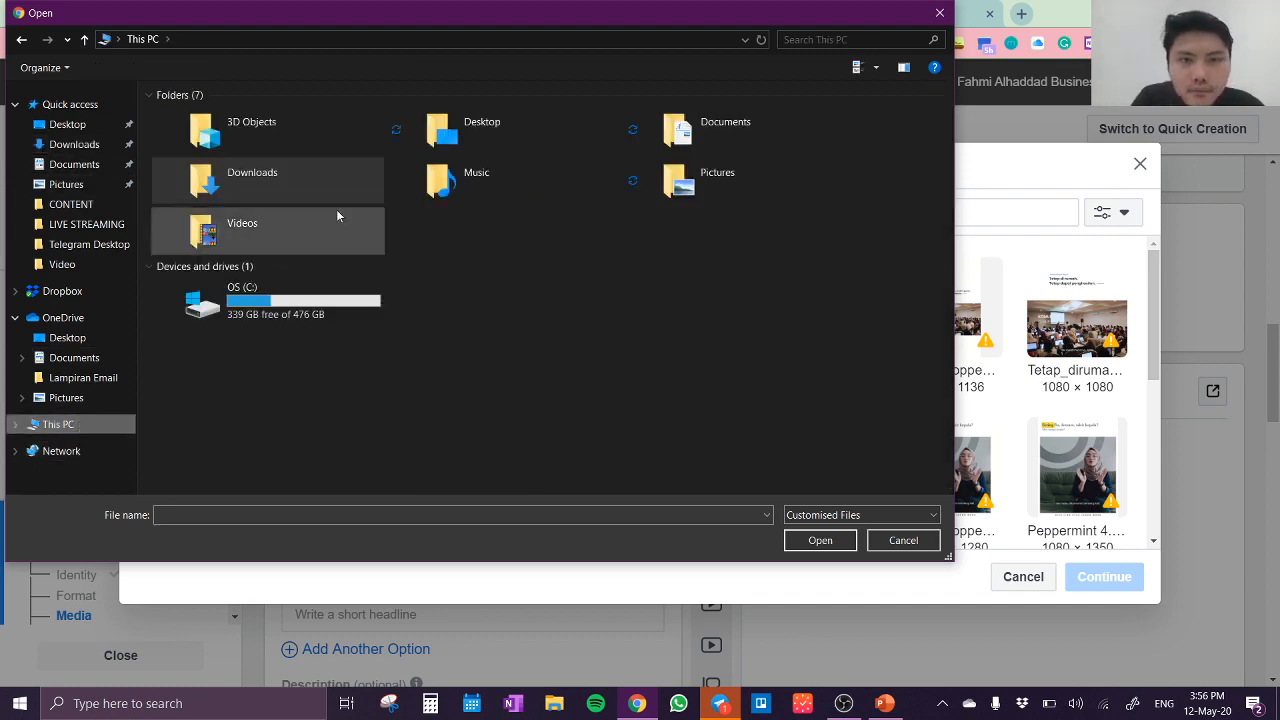
click(302, 312)
double_click(302, 312)
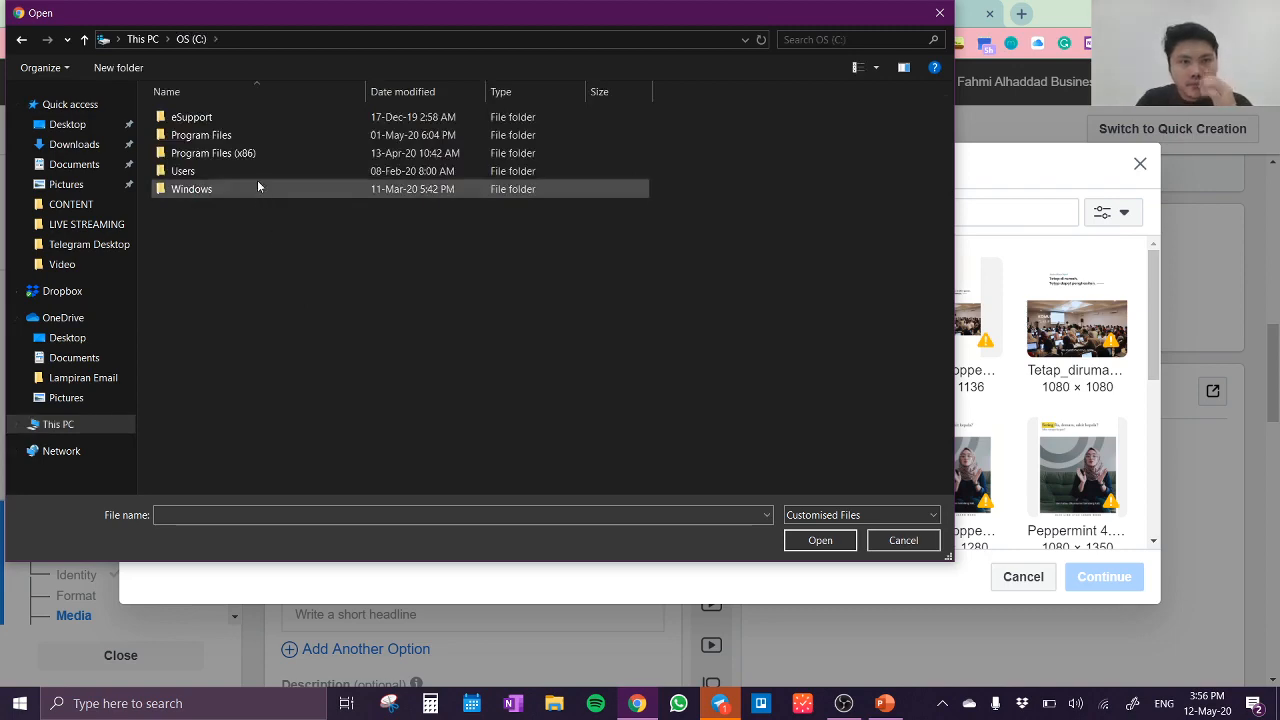
click(940, 13)
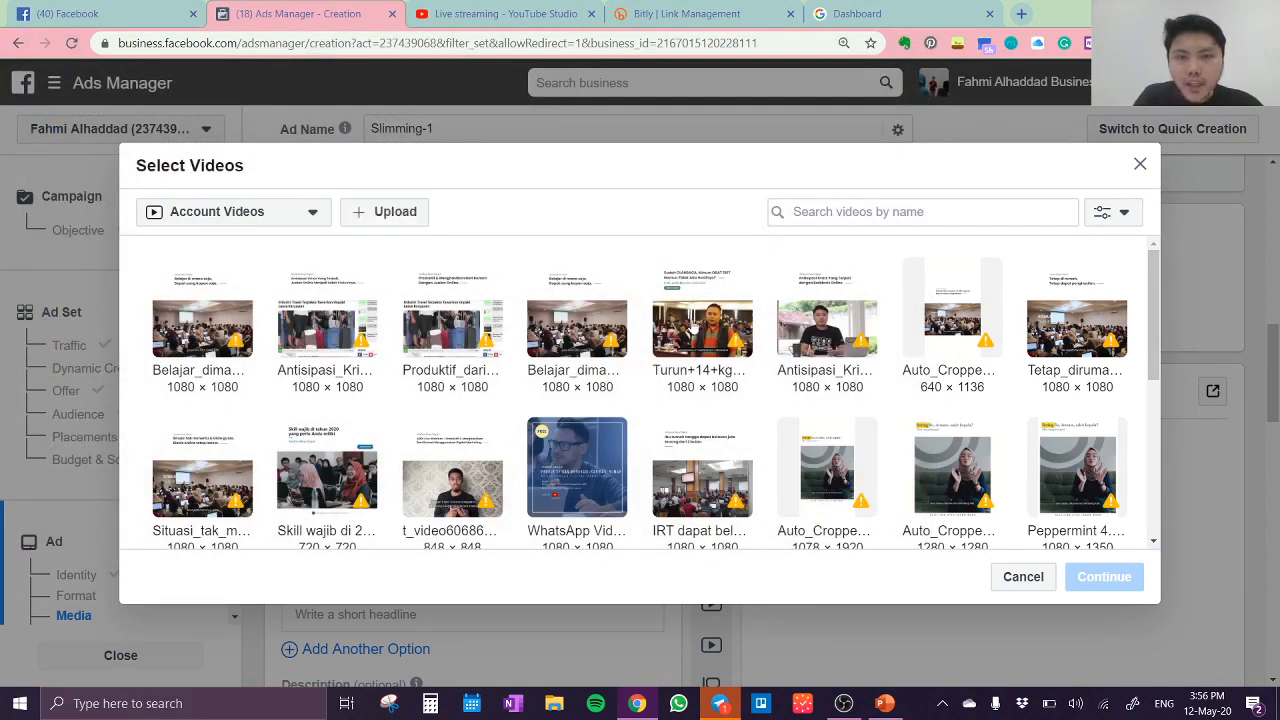
Step: Add the account video "Turun+14+kg+tanpa+obat+diet.mp4" as the ad's media
click(729, 339)
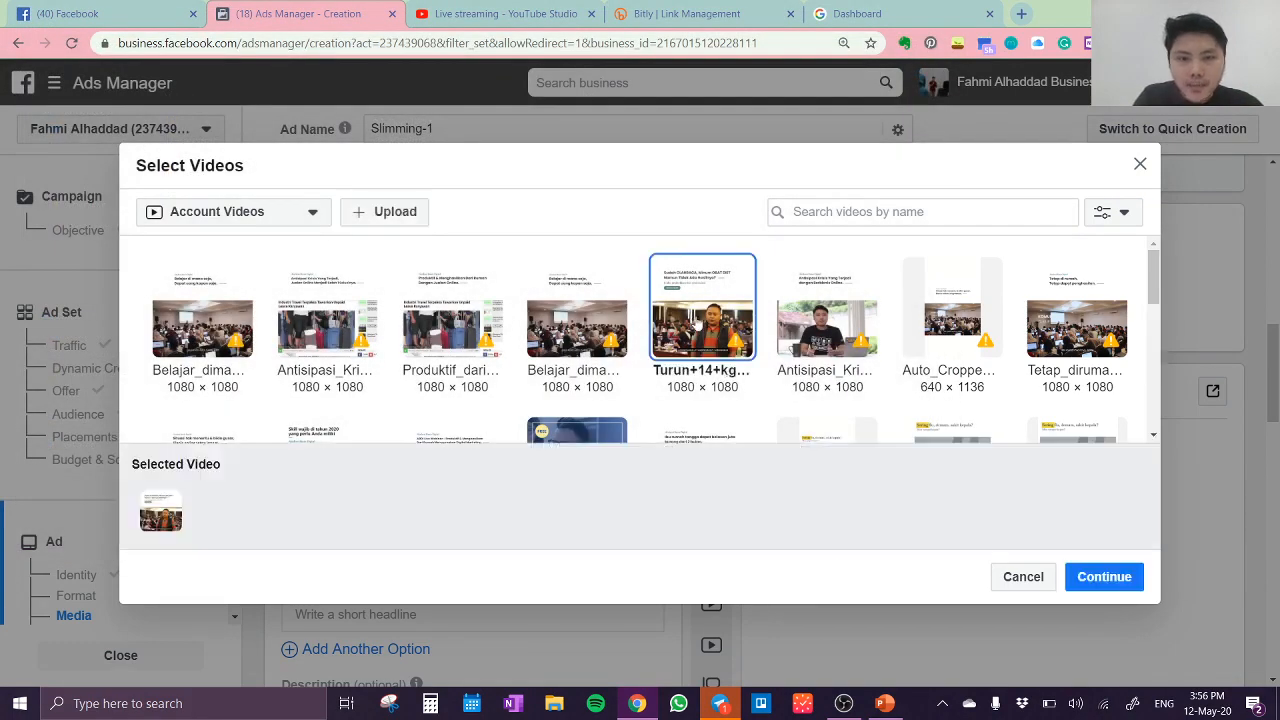
click(1104, 577)
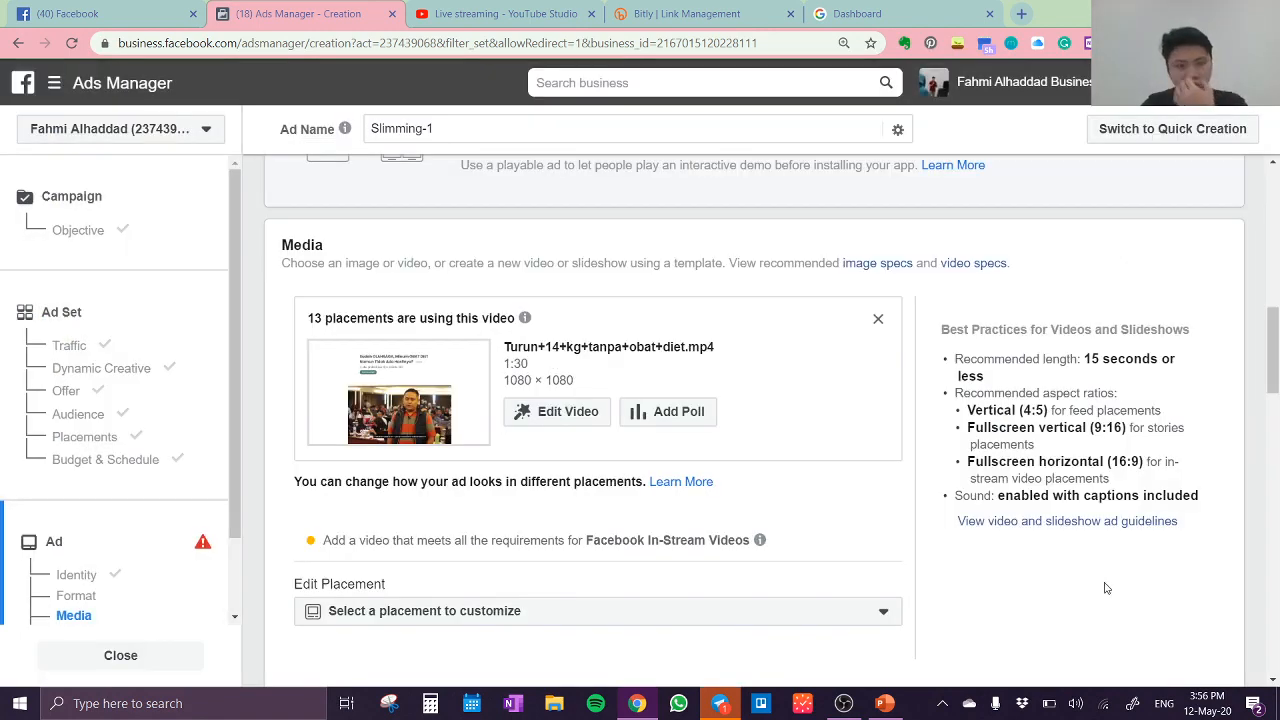
Step: Open the ad video for editing, switch its thumbnail from automatic to custom, and look over the suggested thumbnails
click(533, 420)
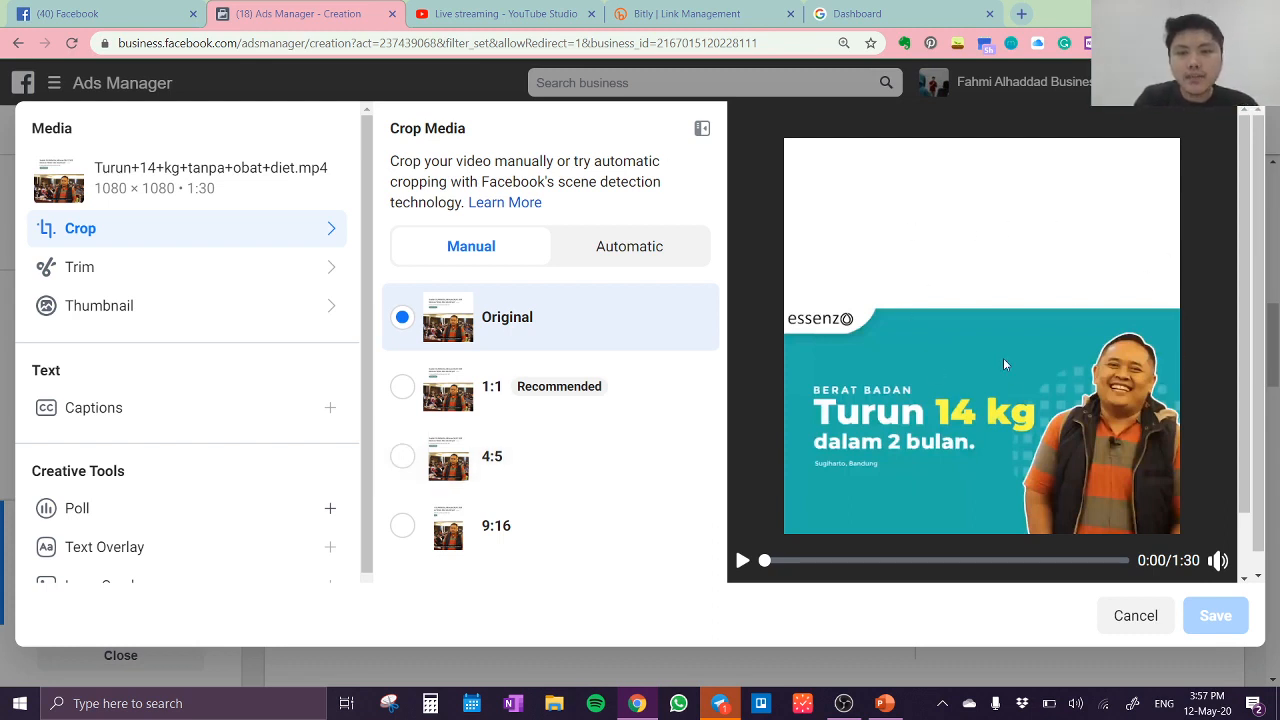
click(122, 317)
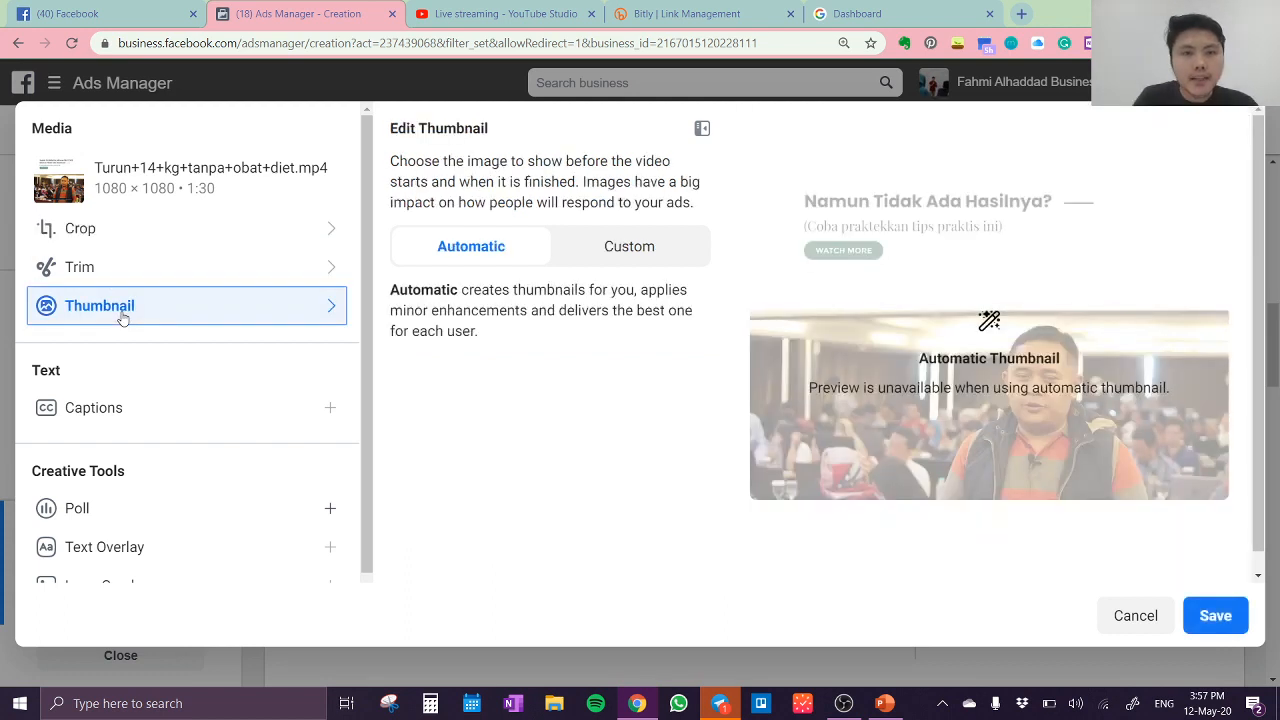
click(641, 252)
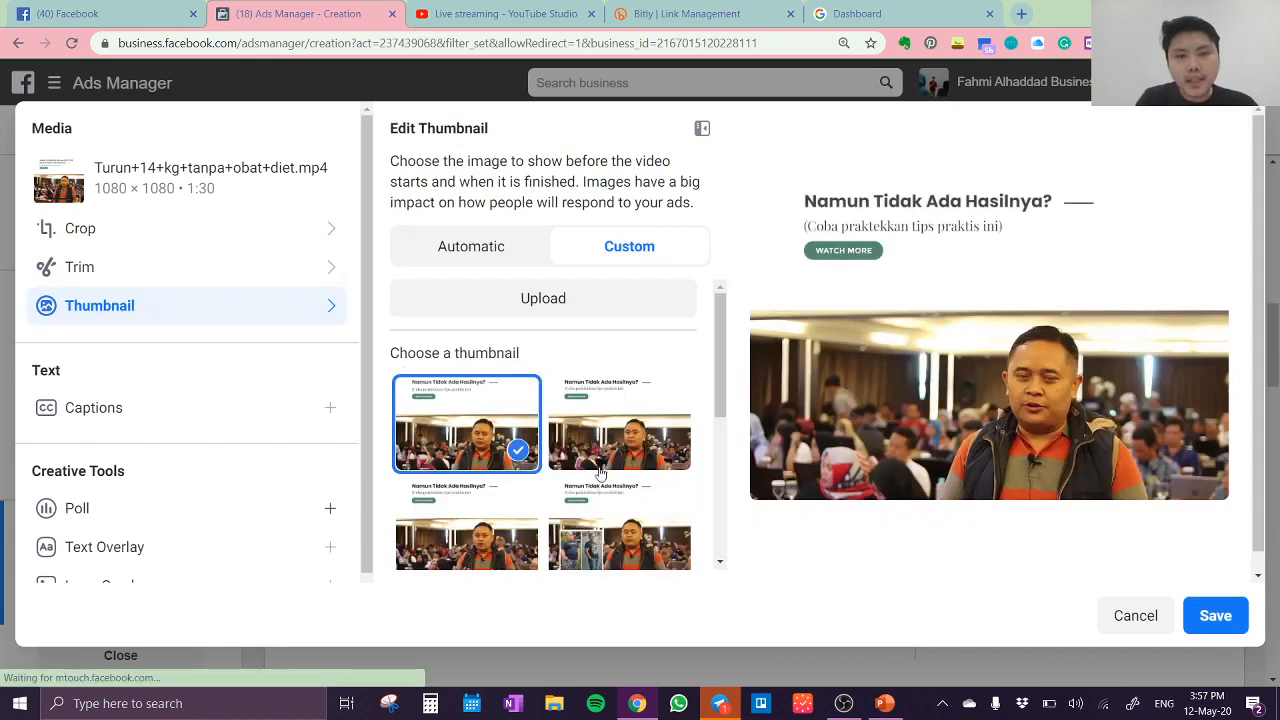
drag(721, 410, 729, 374)
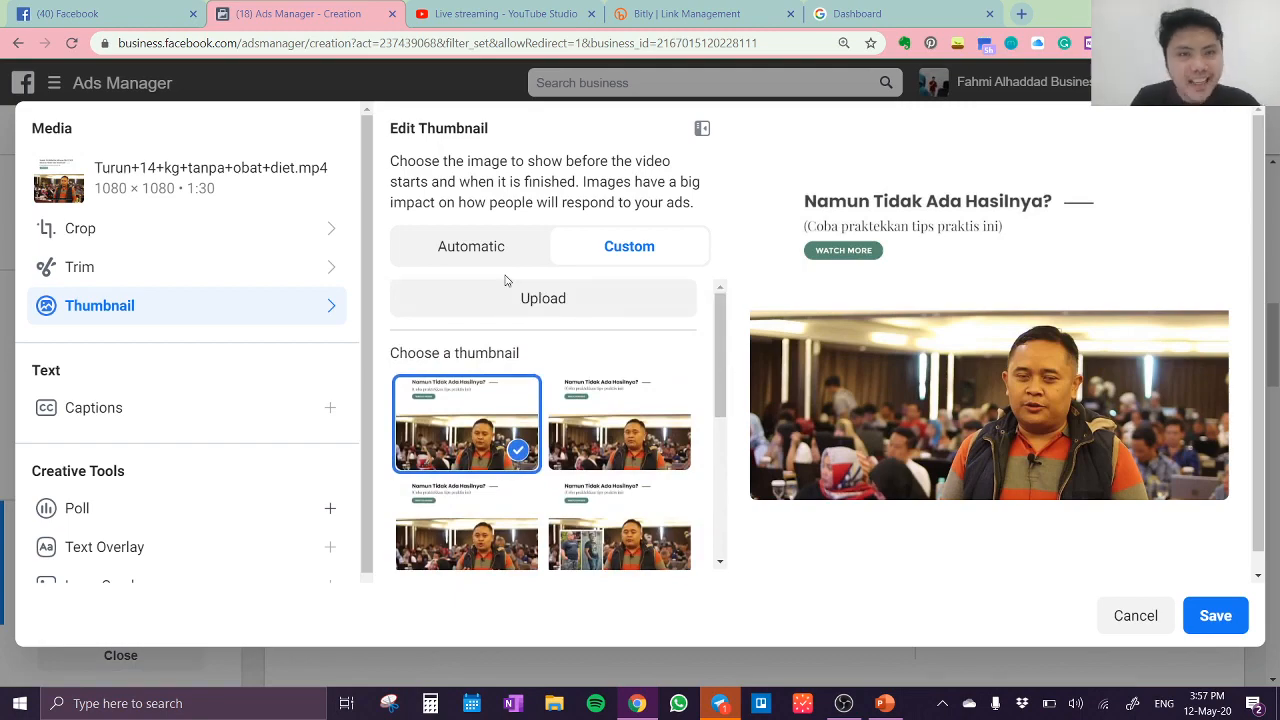
Step: Search Google for "white color" in a new browser tab and show the image results
click(1022, 15)
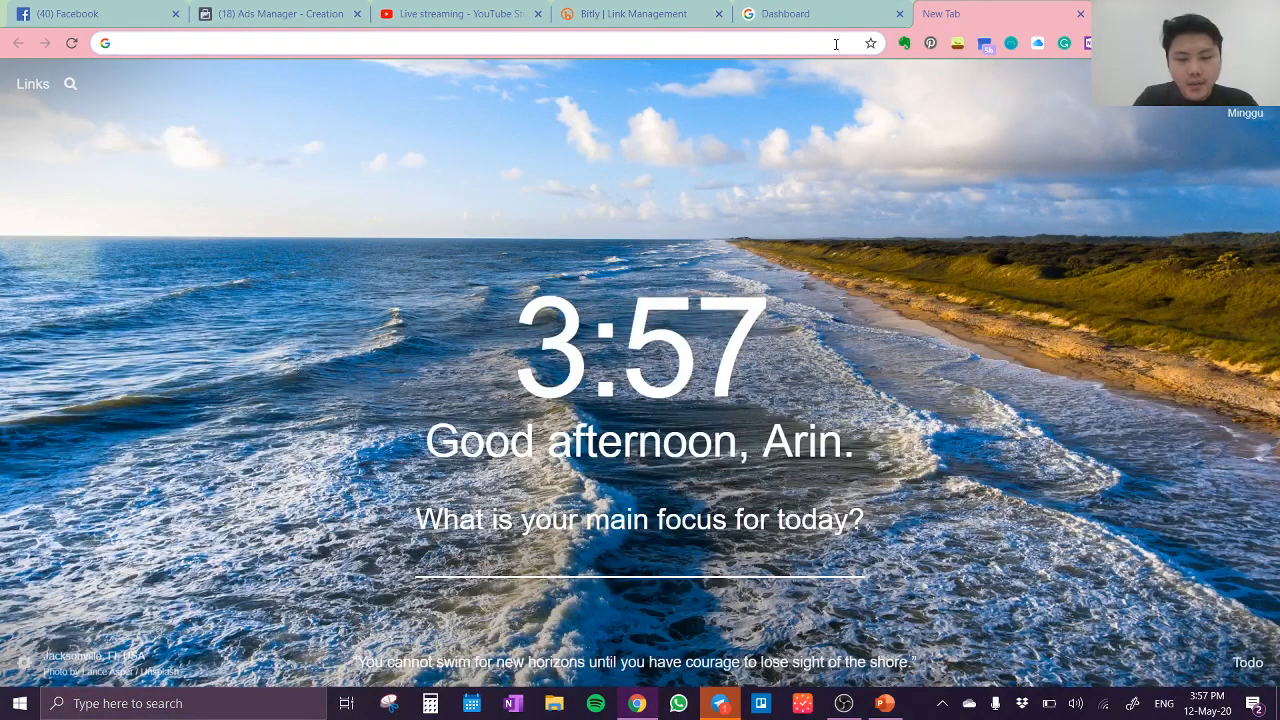
text(white)
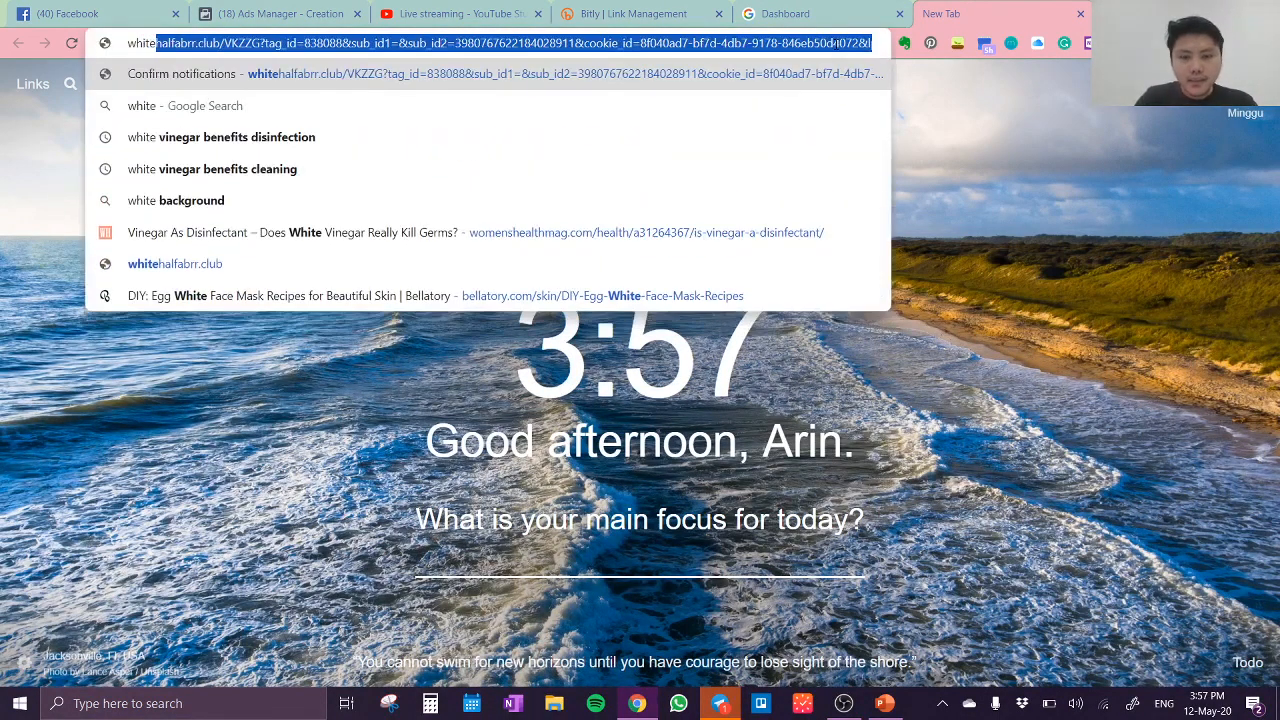
text( color)
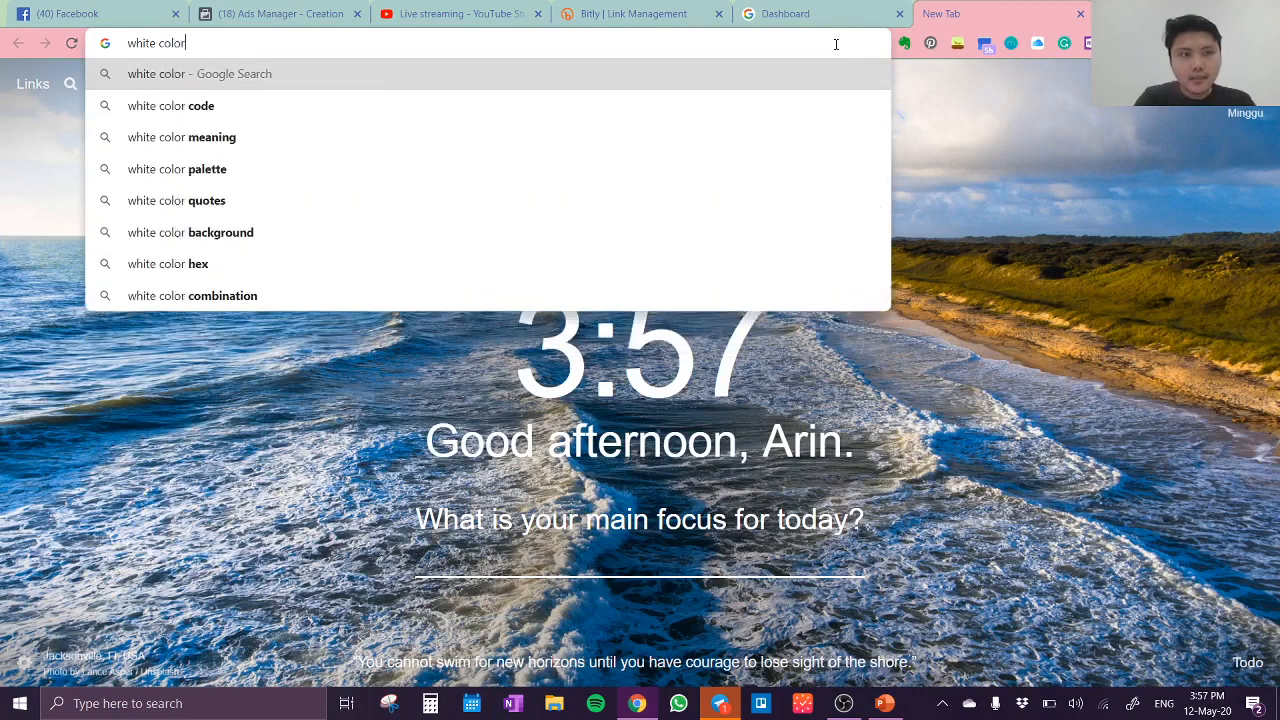
key(Return)
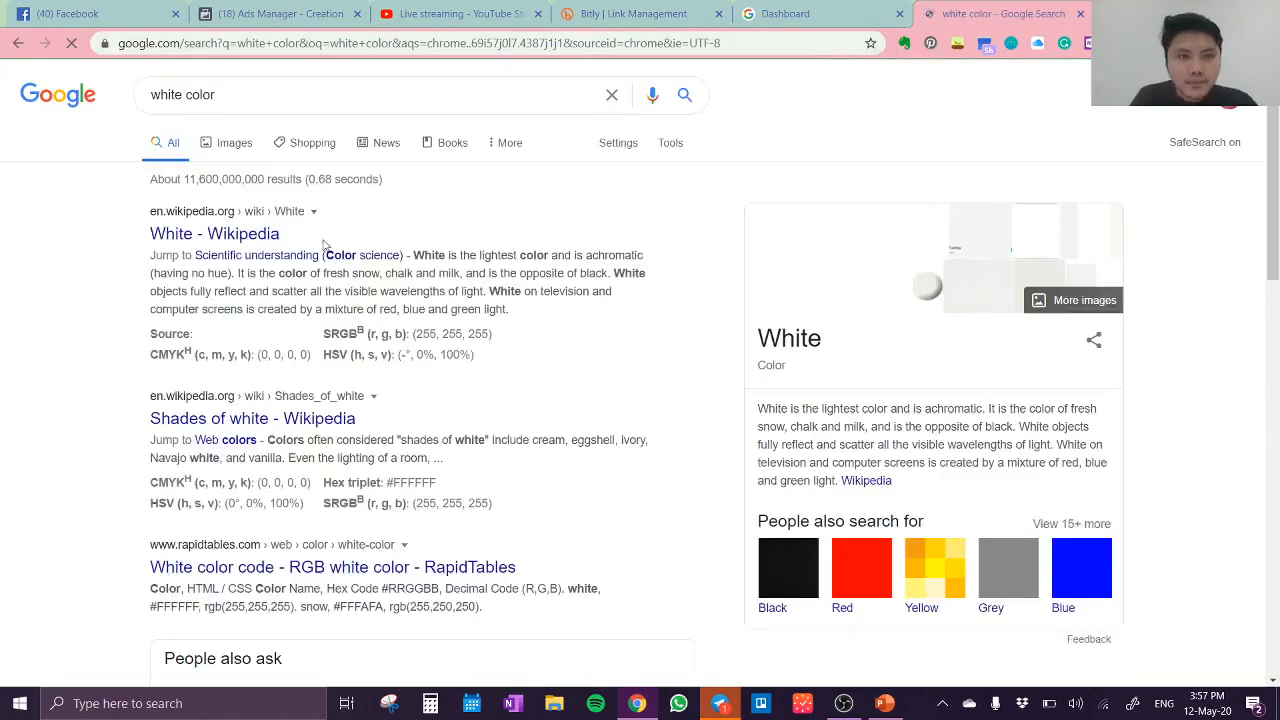
click(234, 143)
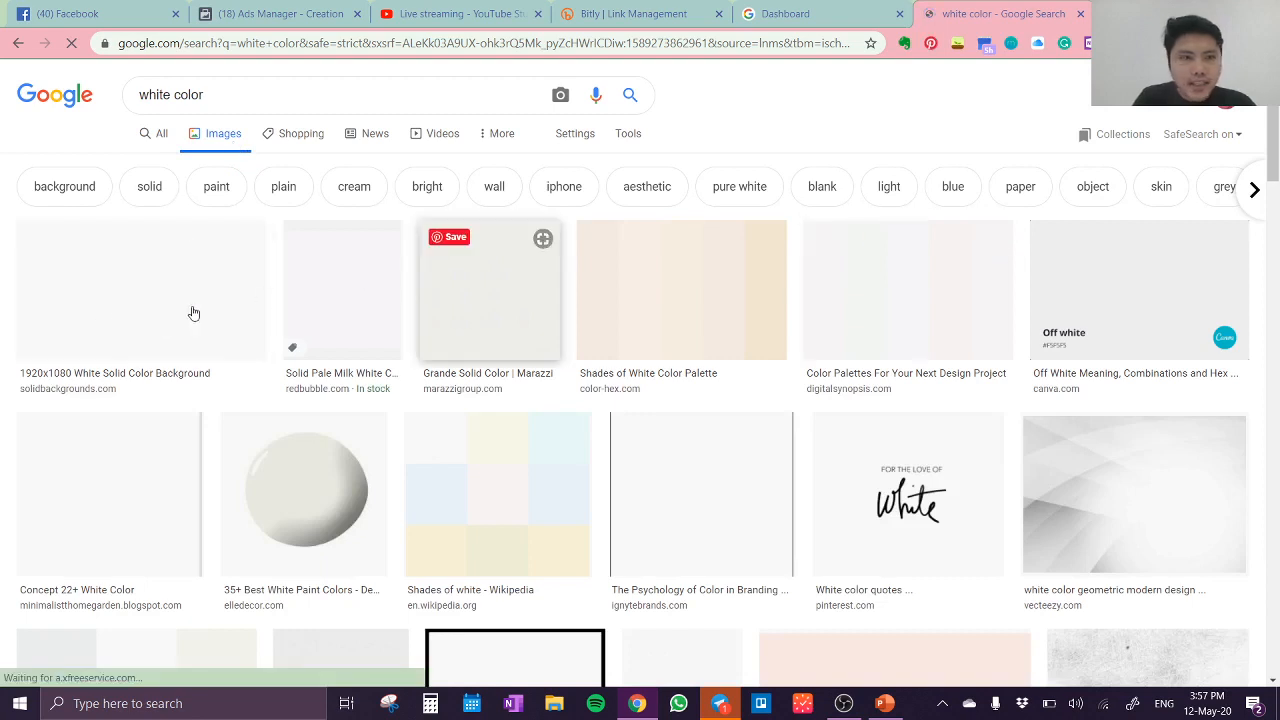
Step: Save the "1920x1080 White Solid Color Background" image to the Downloads folder as a PNG named "white"
click(168, 313)
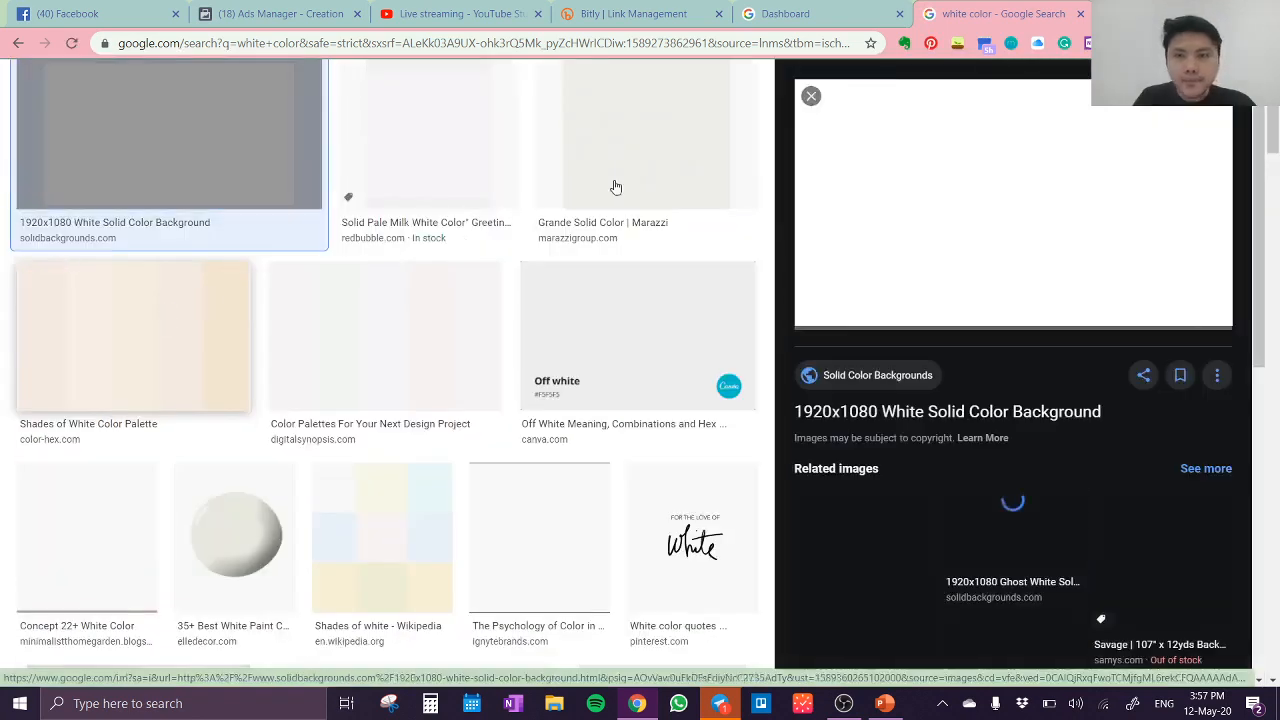
right_click(1106, 200)
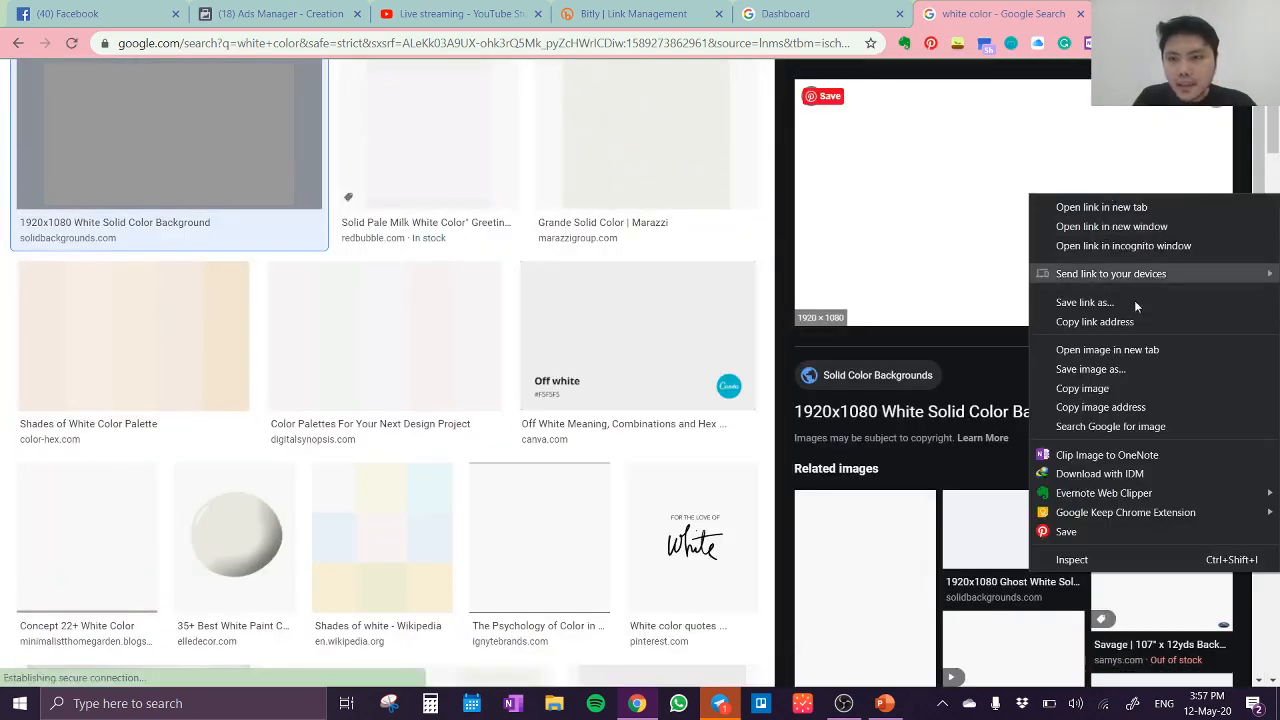
click(1128, 372)
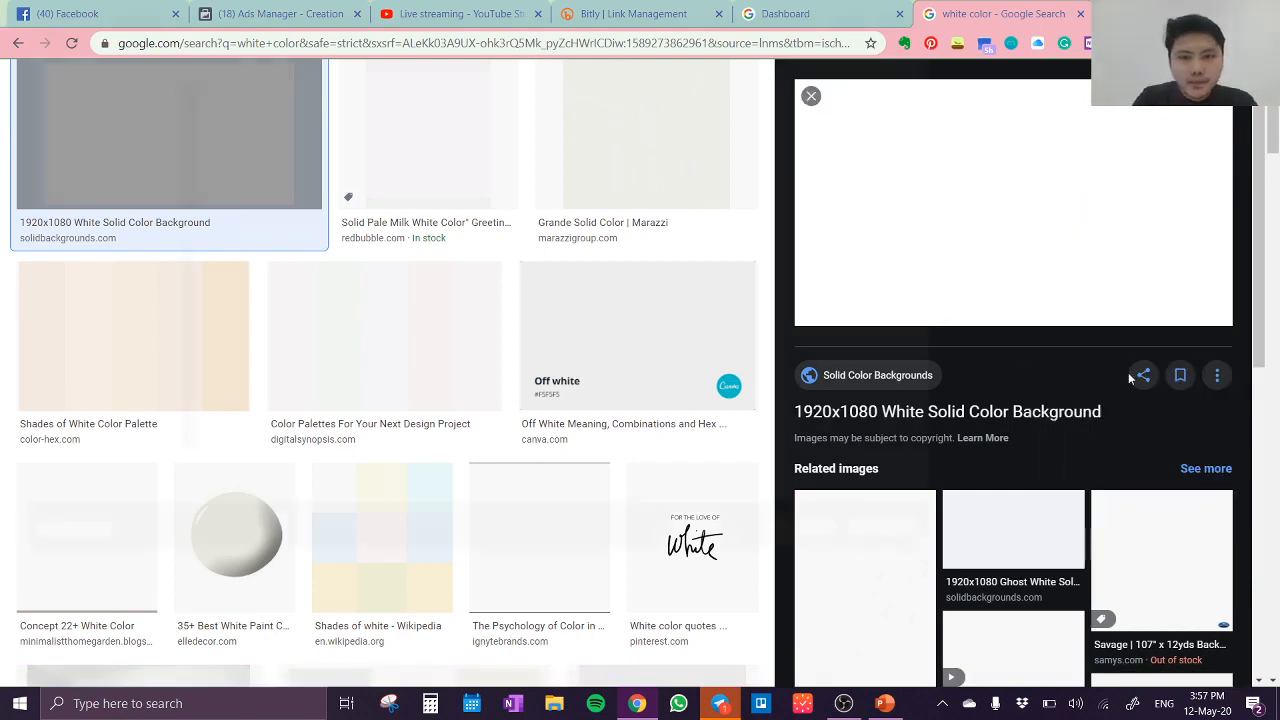
text(white)
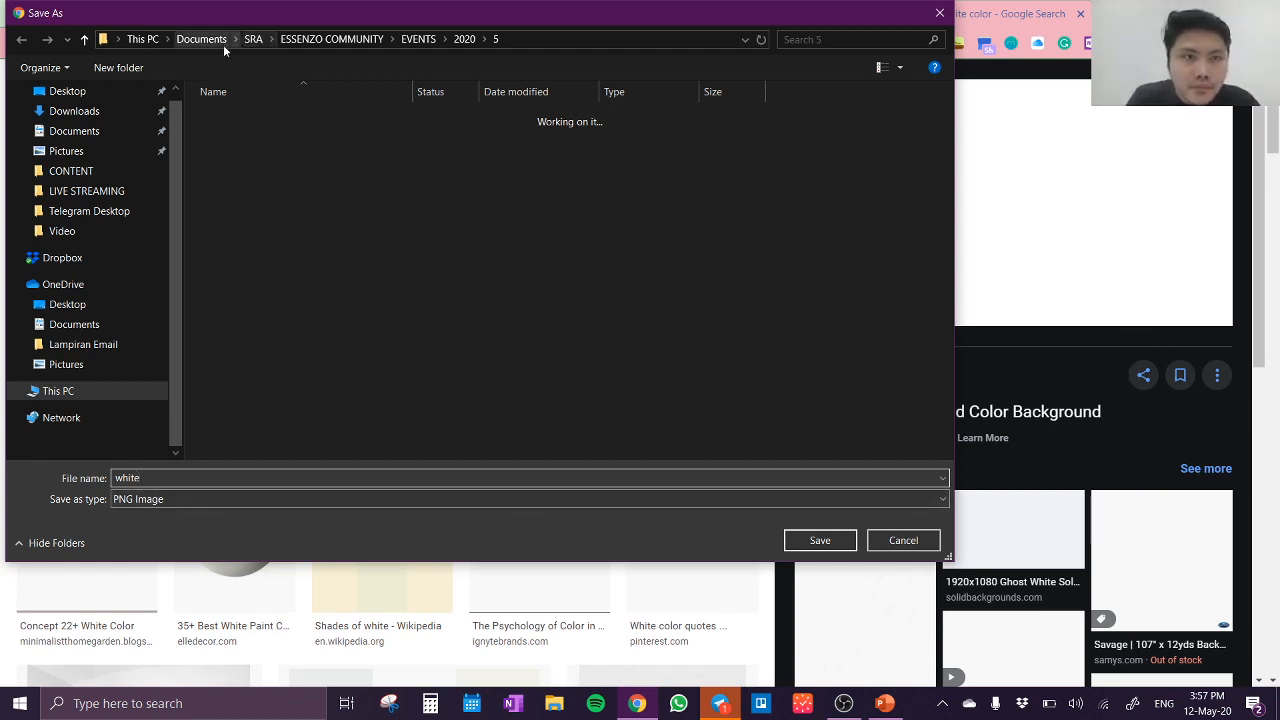
click(97, 116)
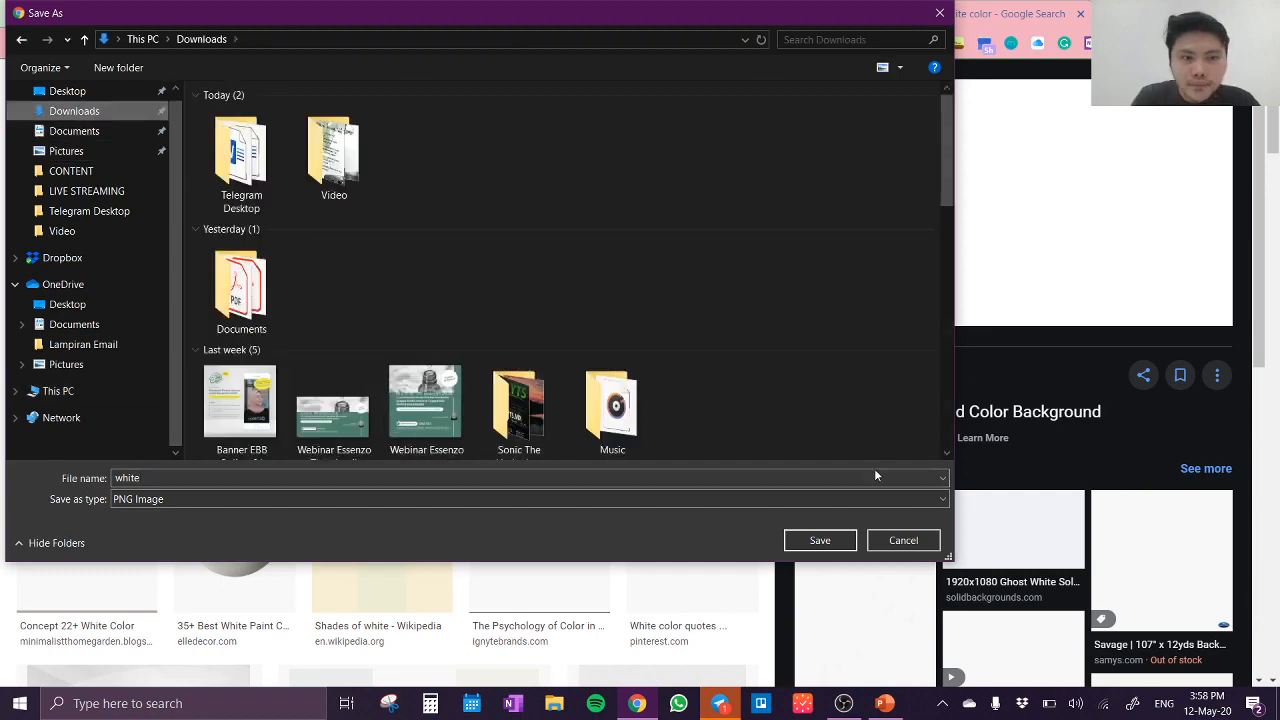
click(822, 540)
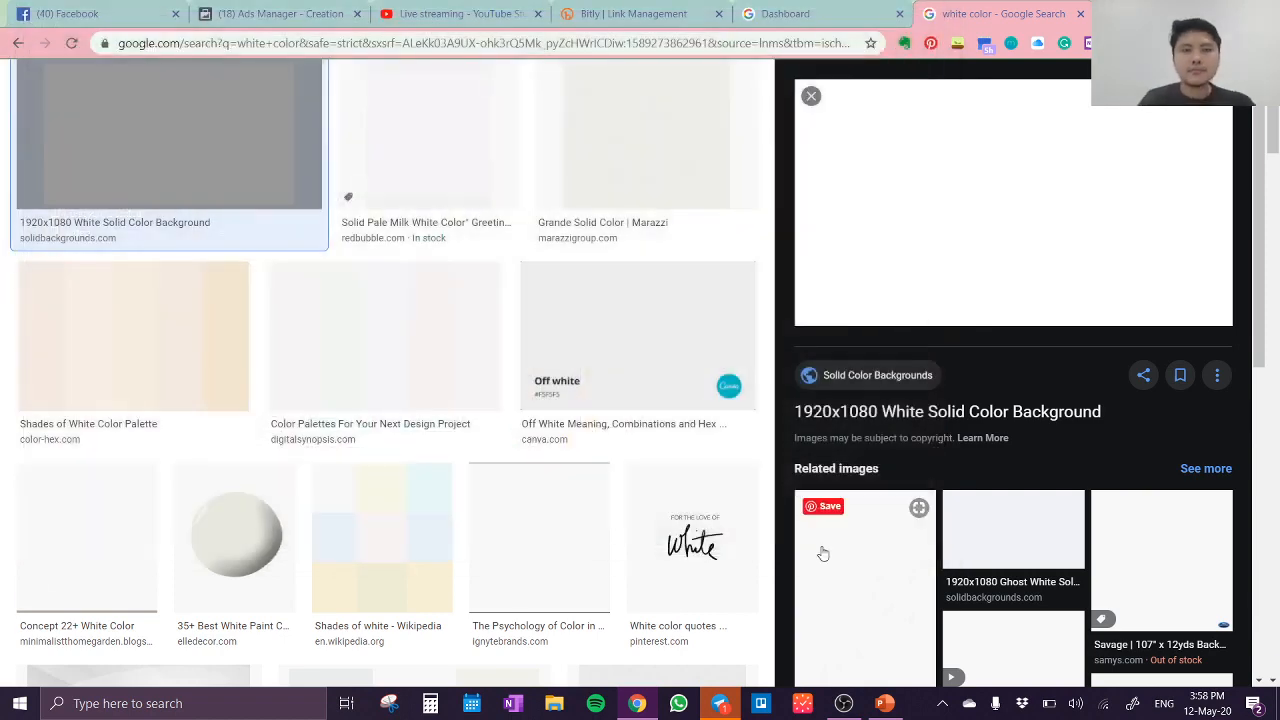
Step: Back in Ads Manager, upload white.png from Downloads as the video's custom thumbnail and save the video edits
click(332, 22)
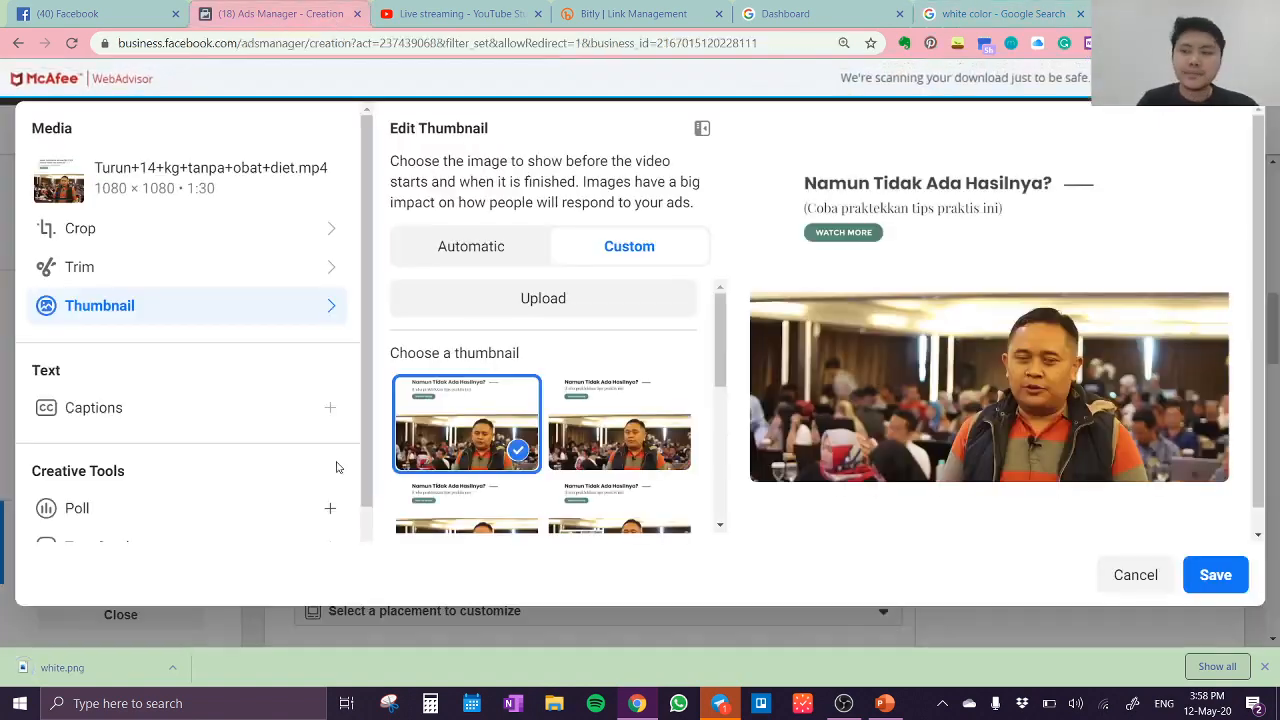
click(522, 301)
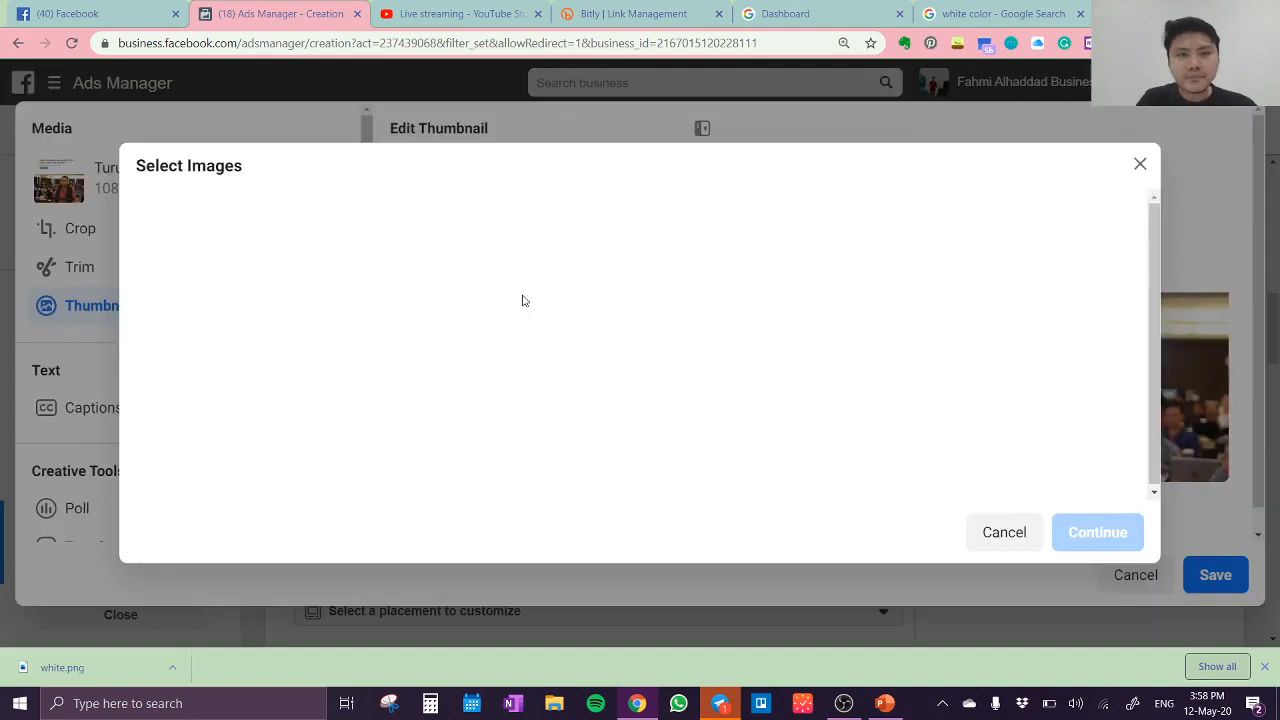
click(413, 230)
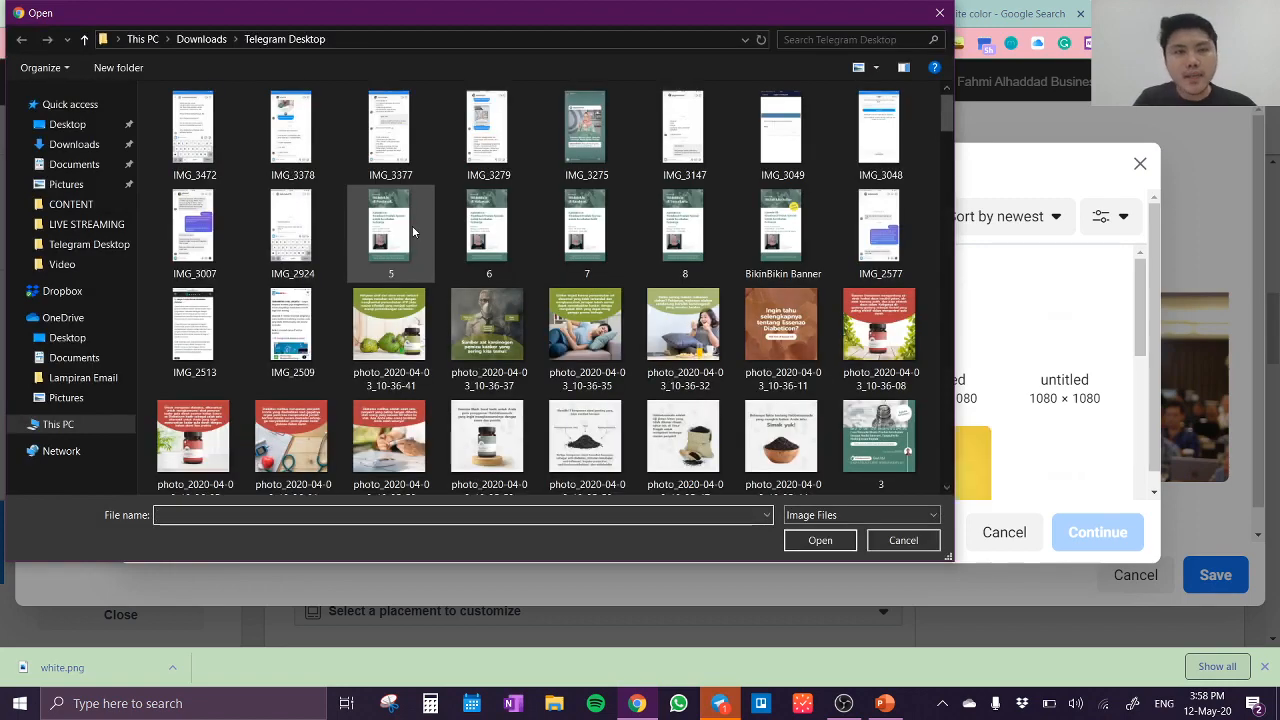
click(90, 145)
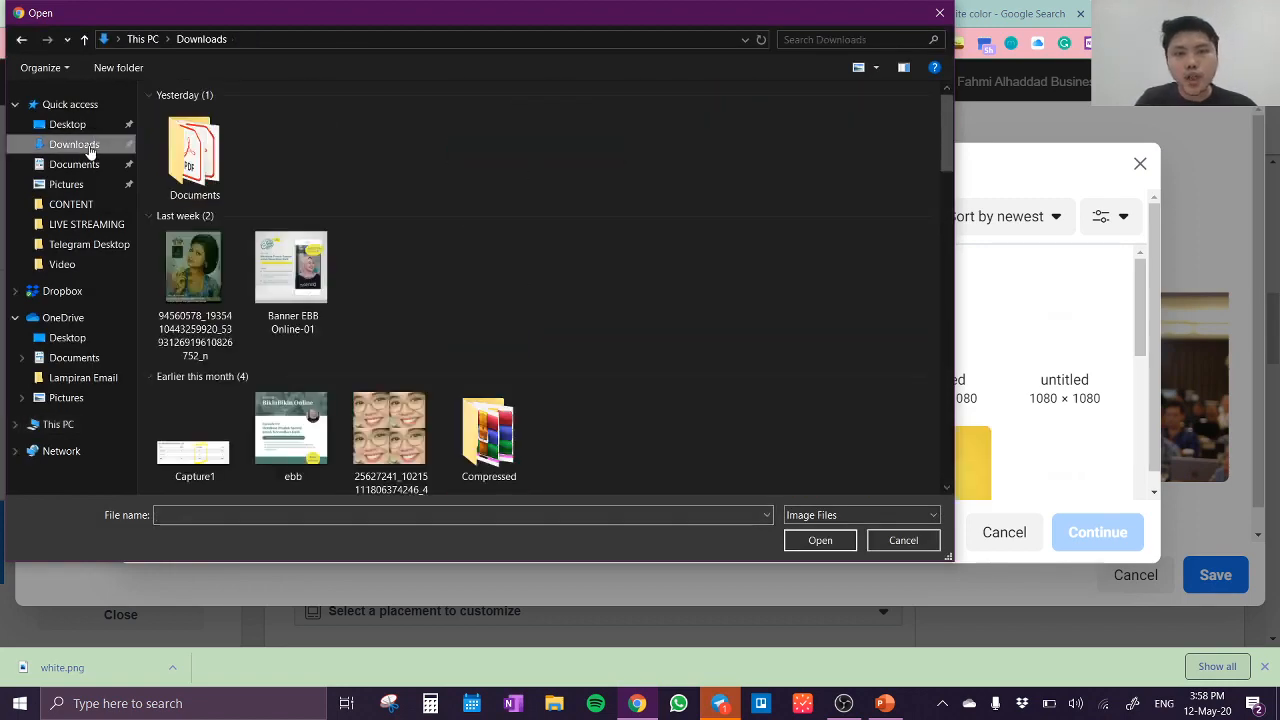
click(193, 160)
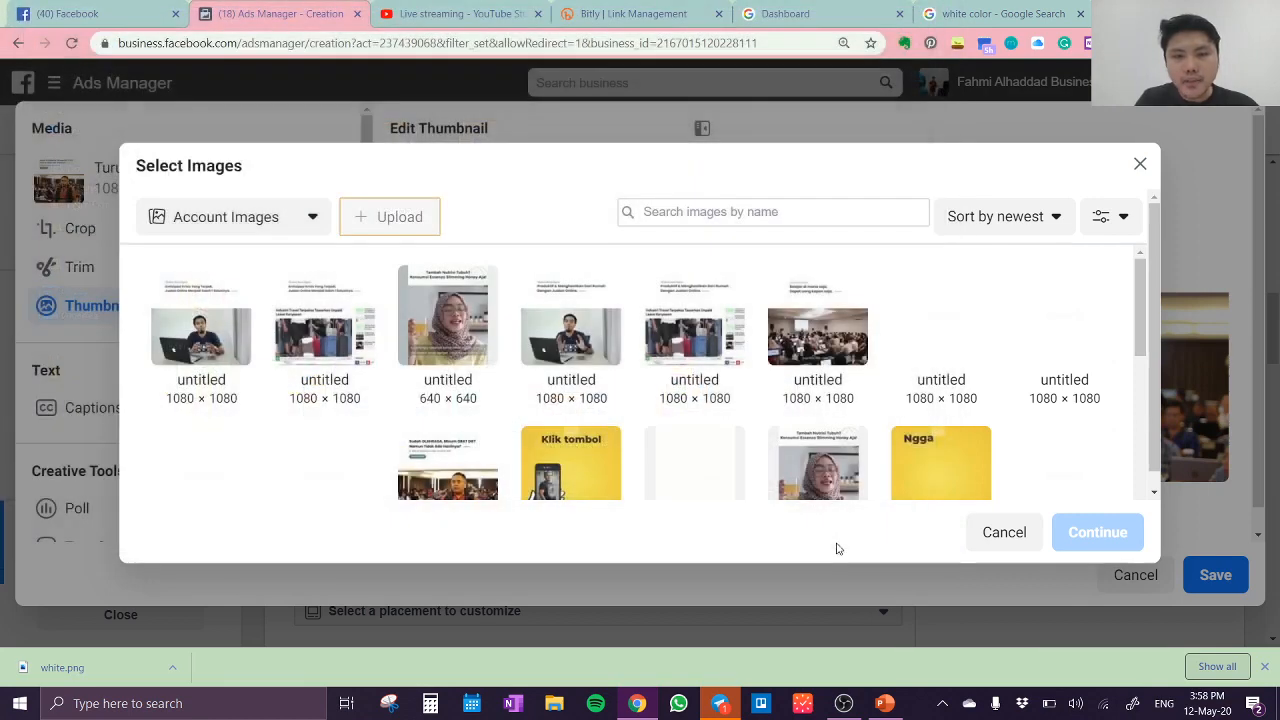
click(843, 540)
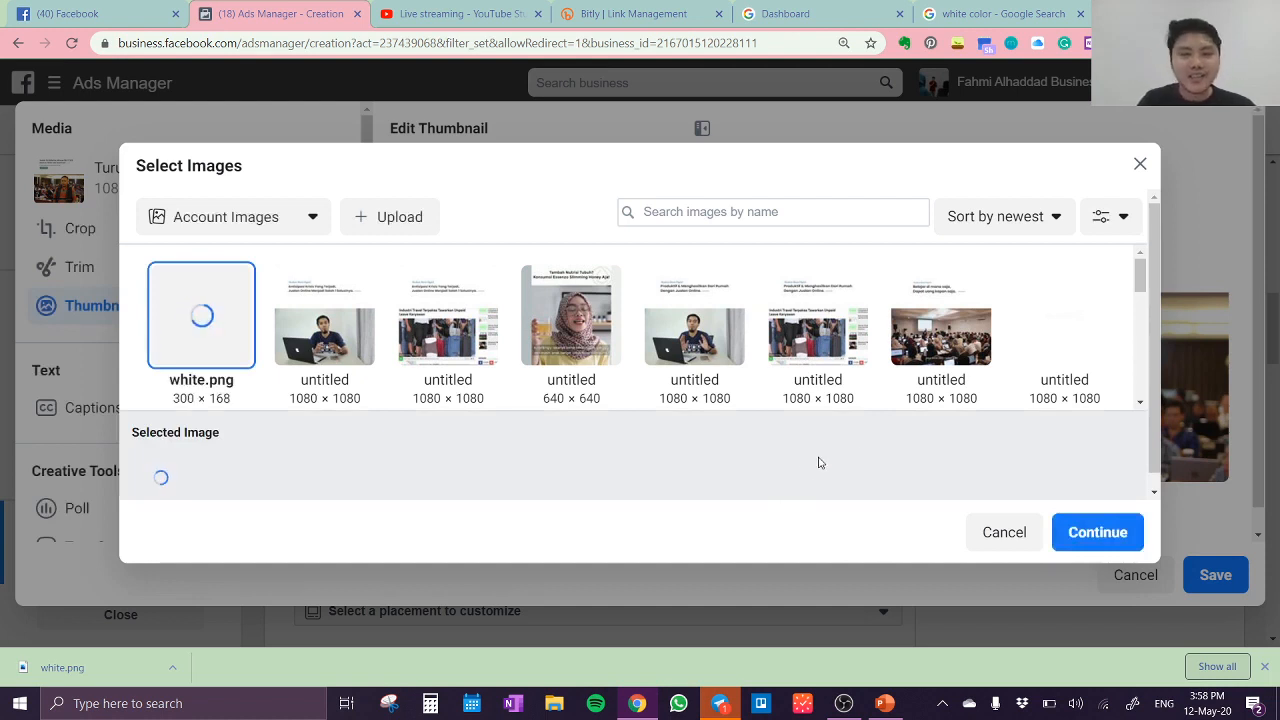
click(1098, 533)
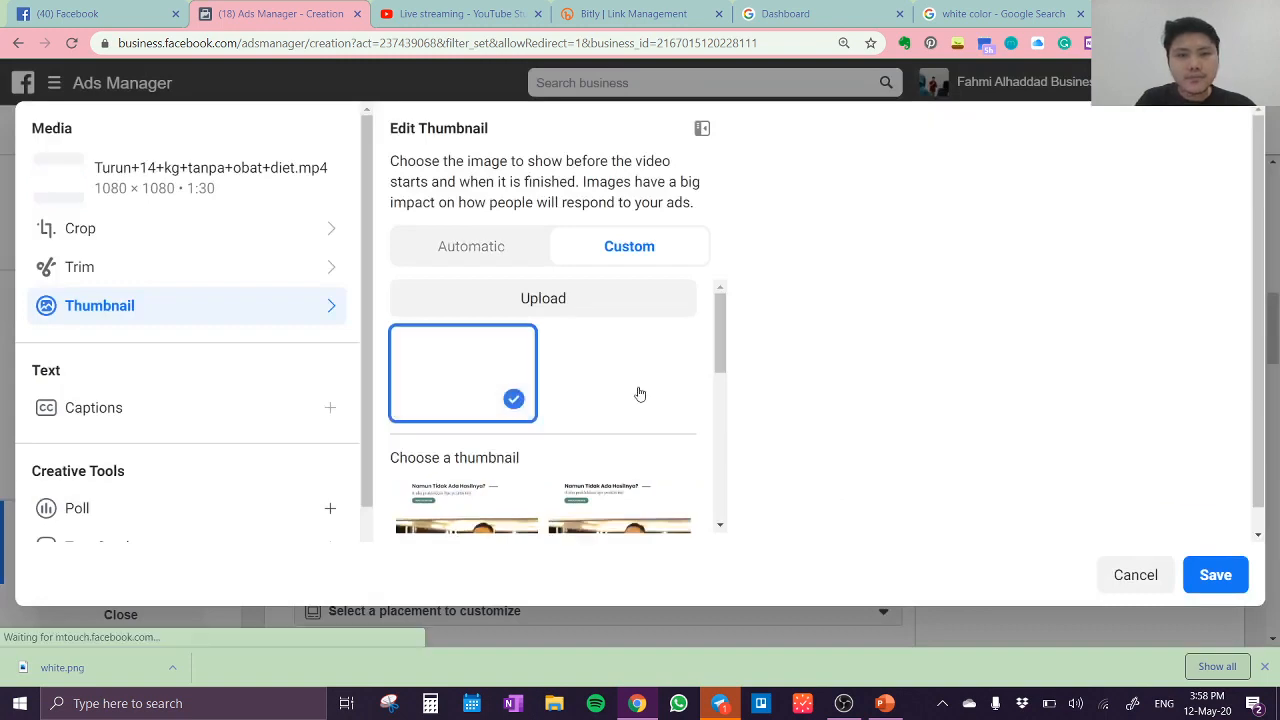
click(1213, 586)
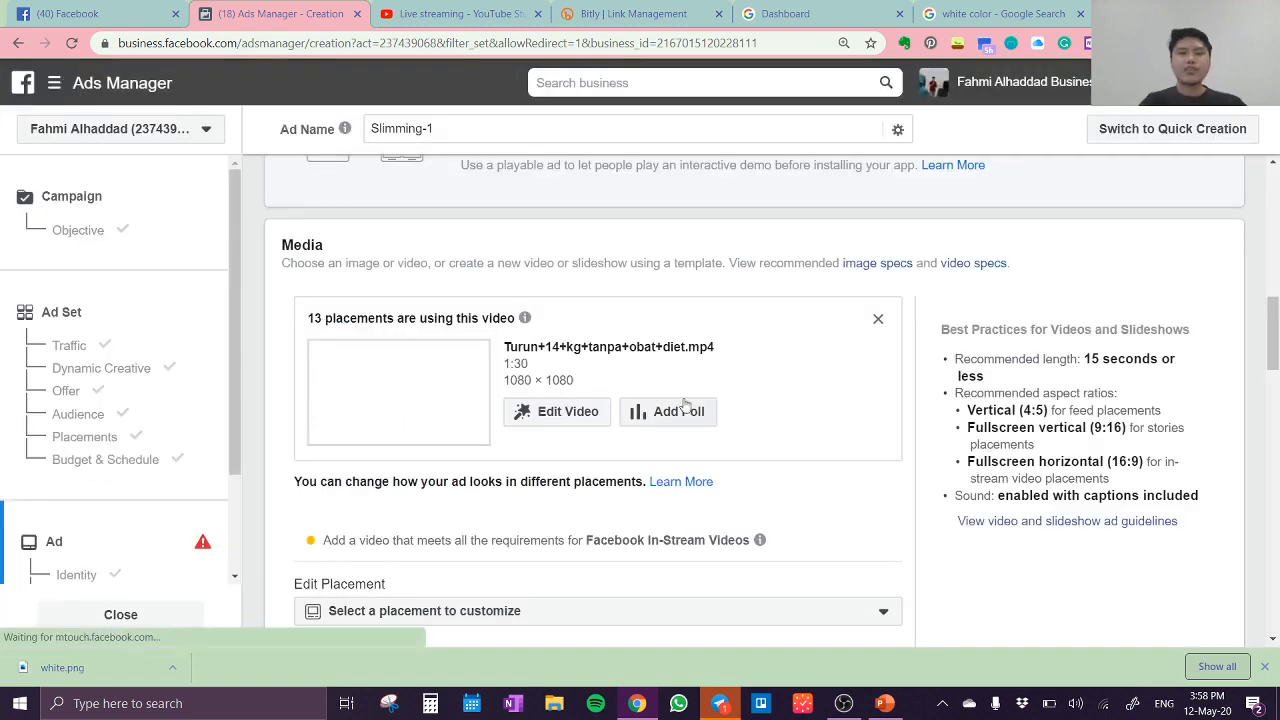
Step: Enter the ad's primary text "Info selengkapnya tentang slimming honey, silahkan klik link dibawah ini:" and leave an empty line after it
scroll(685, 403, down, 3)
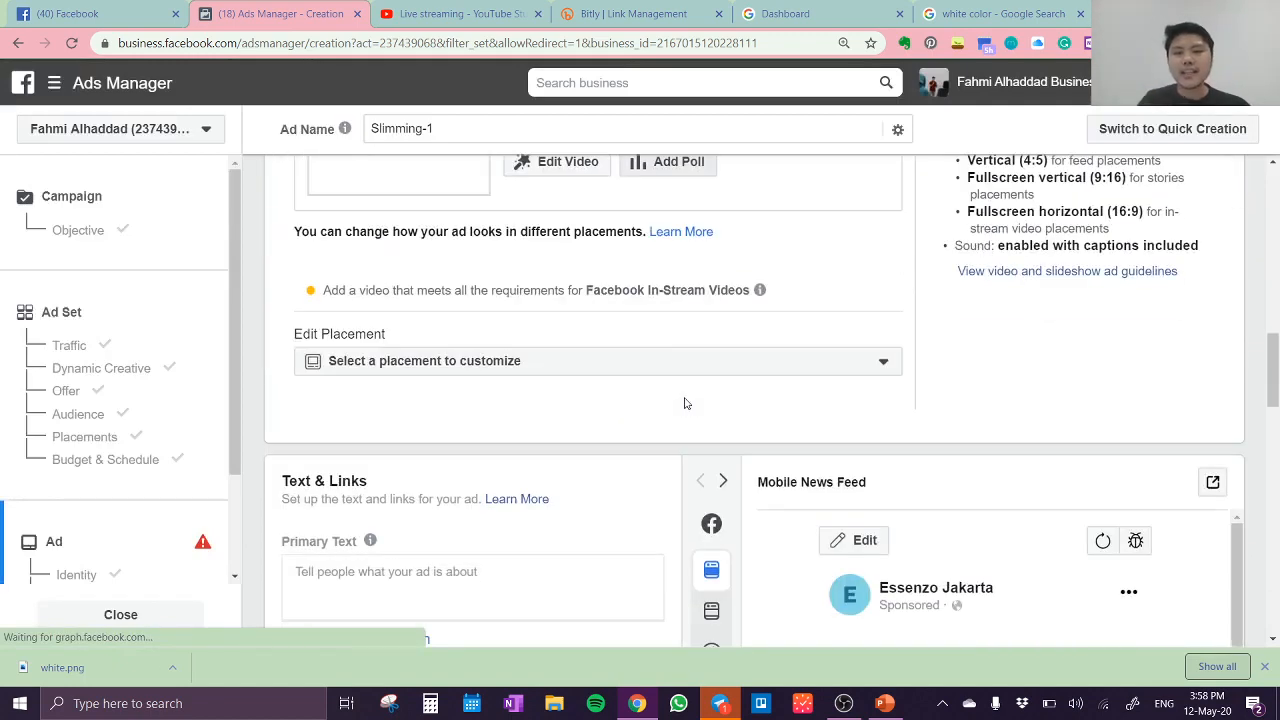
scroll(685, 403, down, 3)
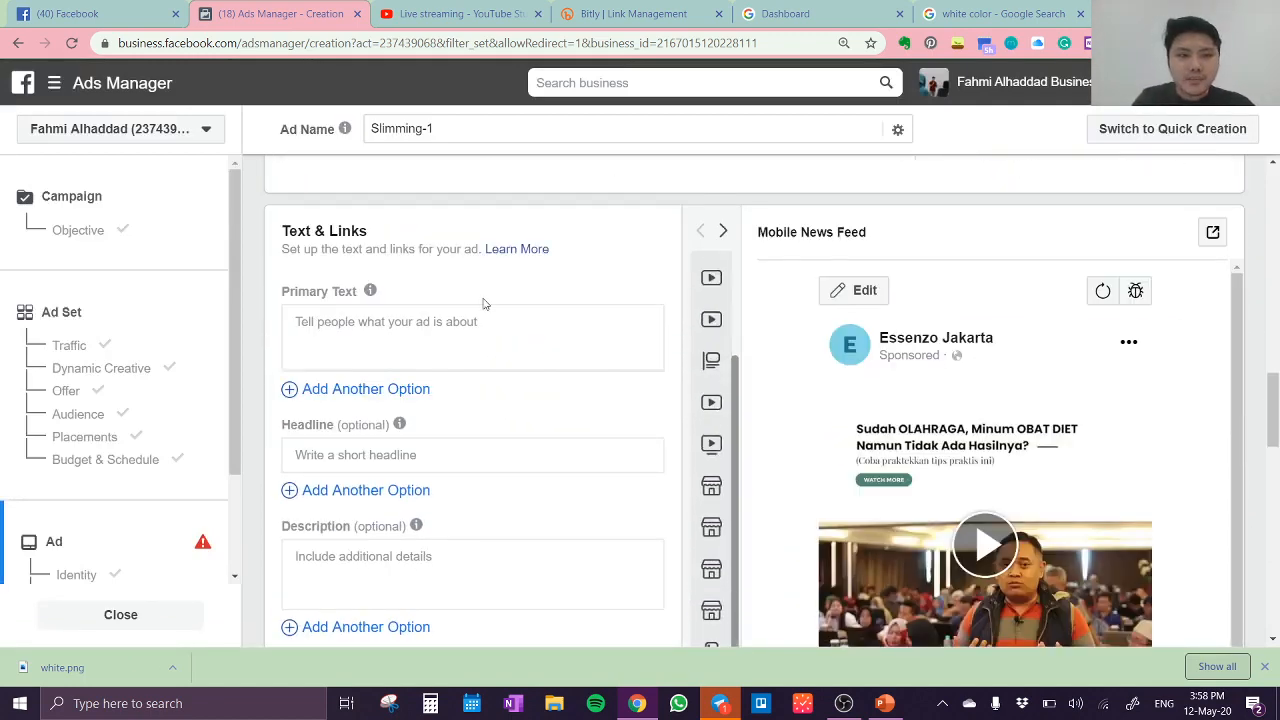
scroll(483, 304, up, 2)
scroll(482, 304, down, 2)
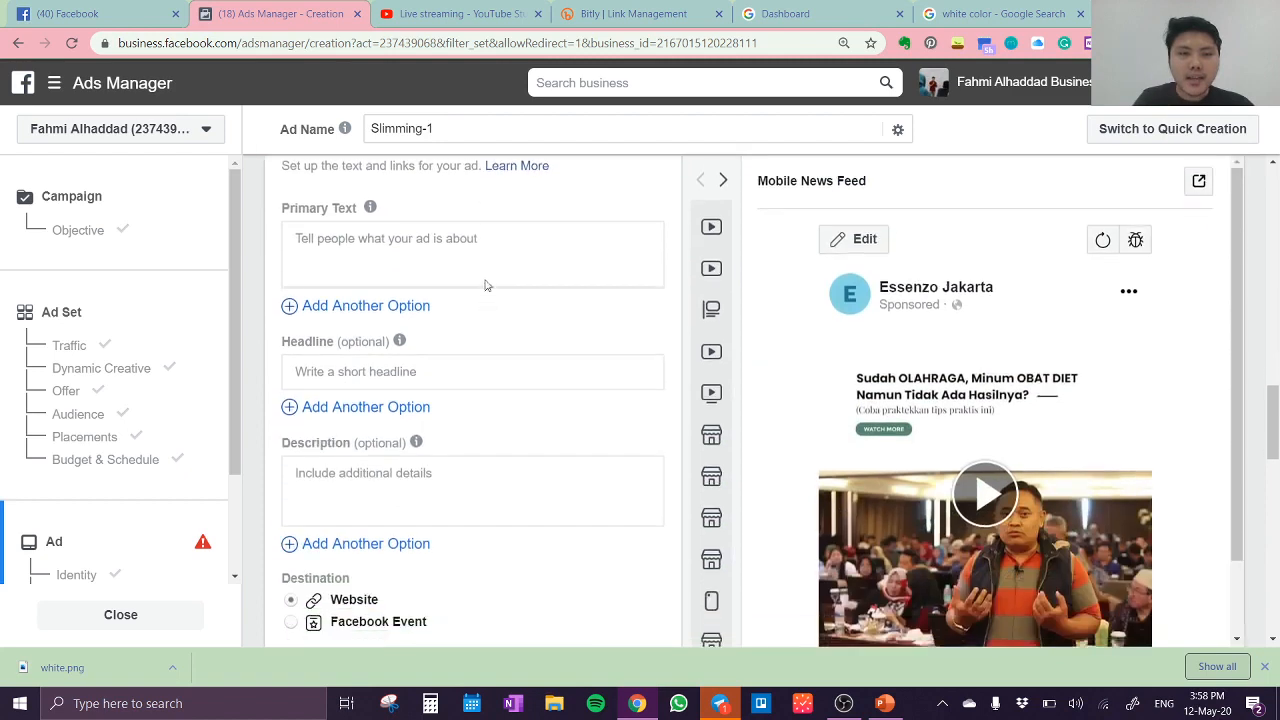
click(489, 244)
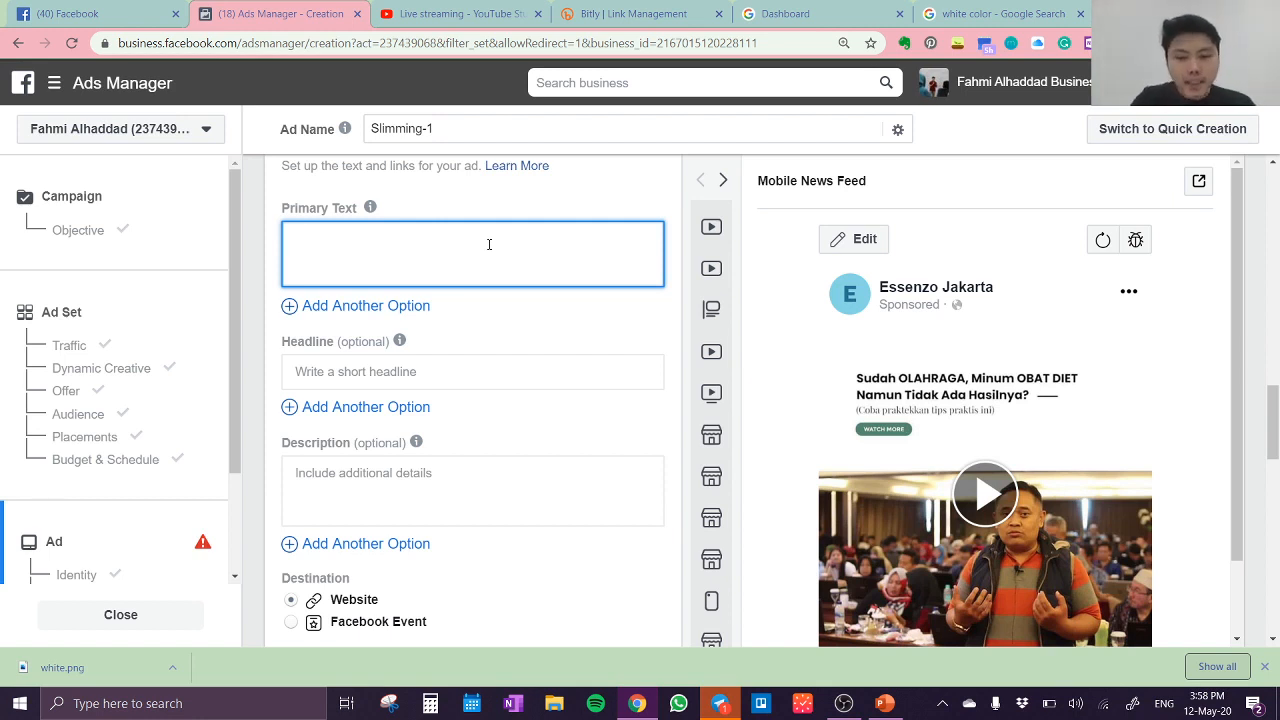
text(()
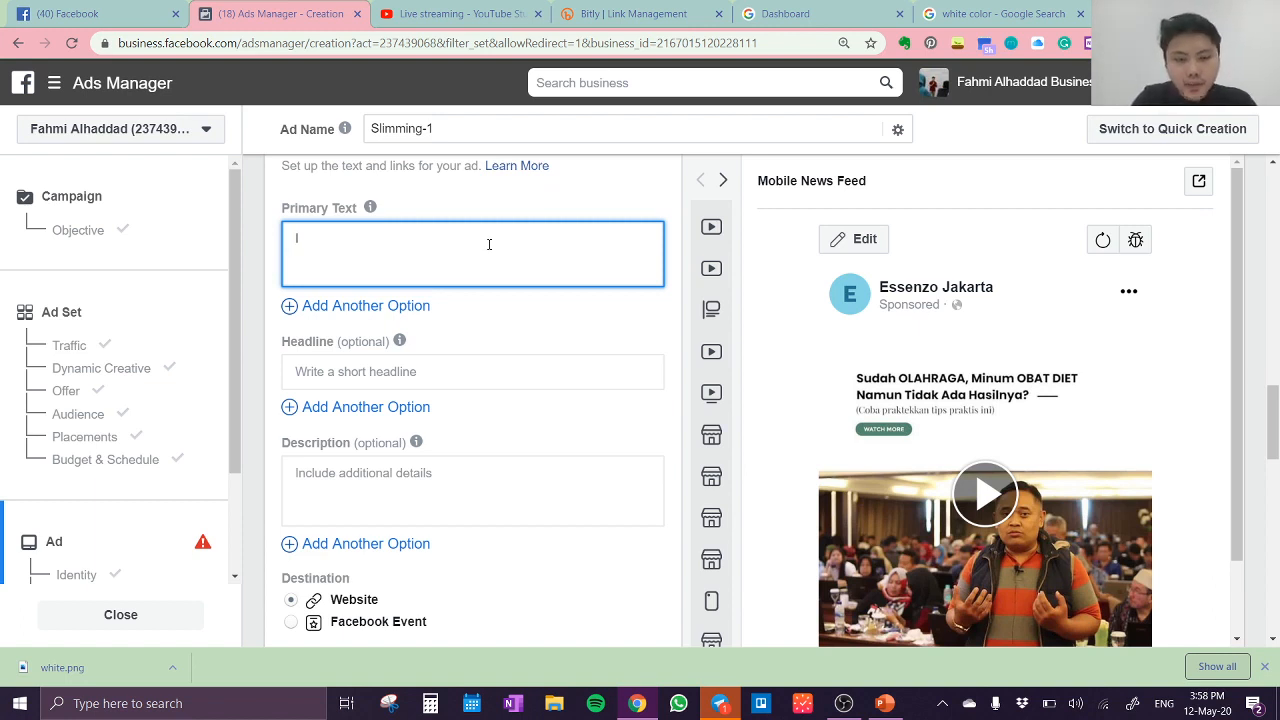
text(Info selengk)
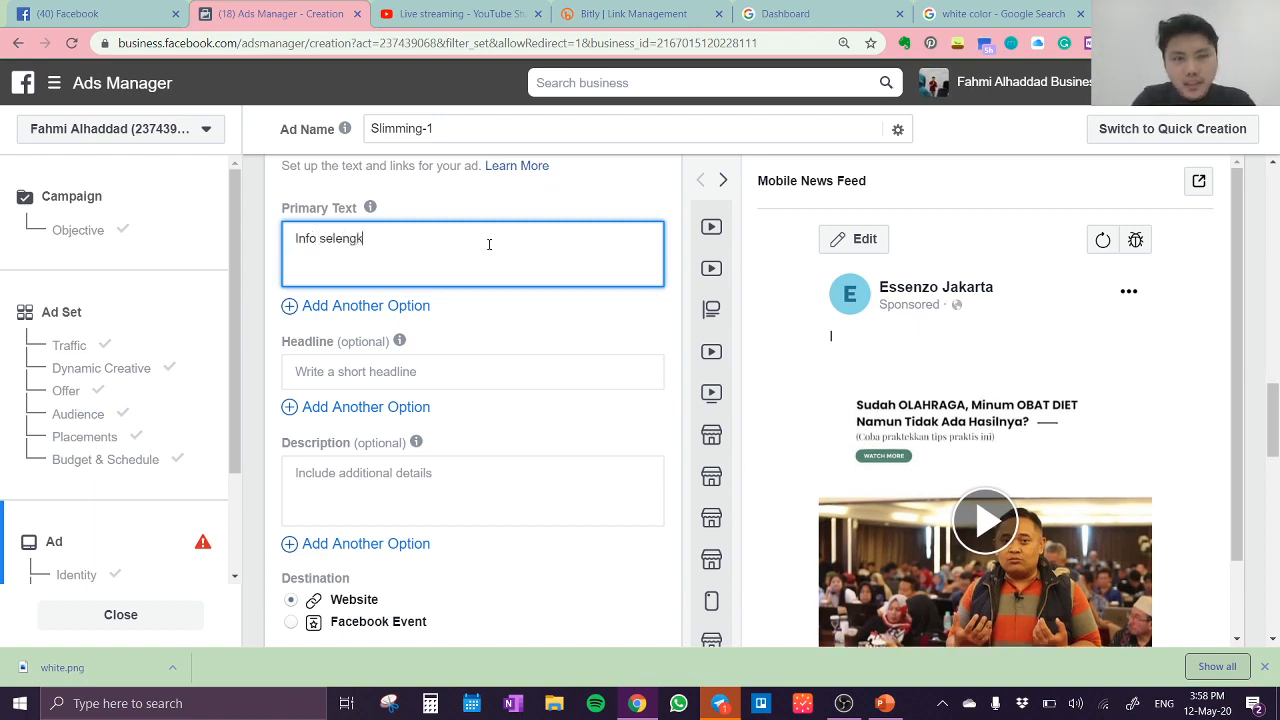
text(apnya )
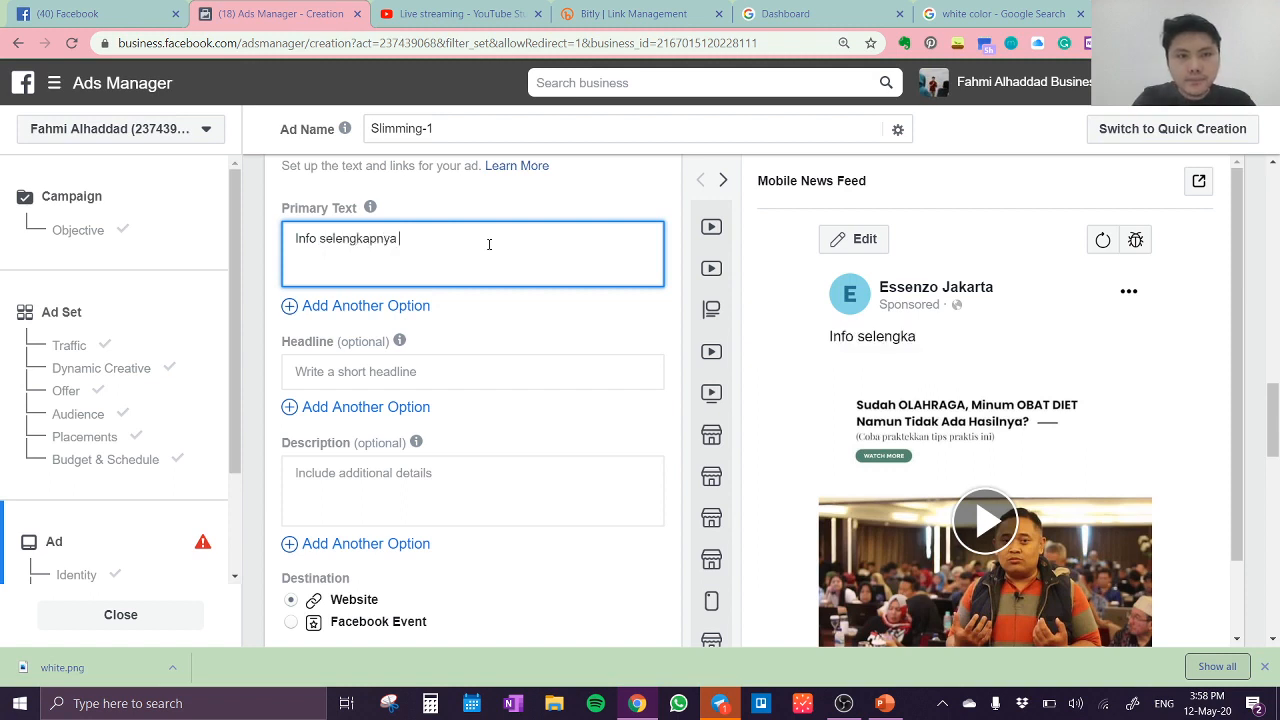
text(tentan)
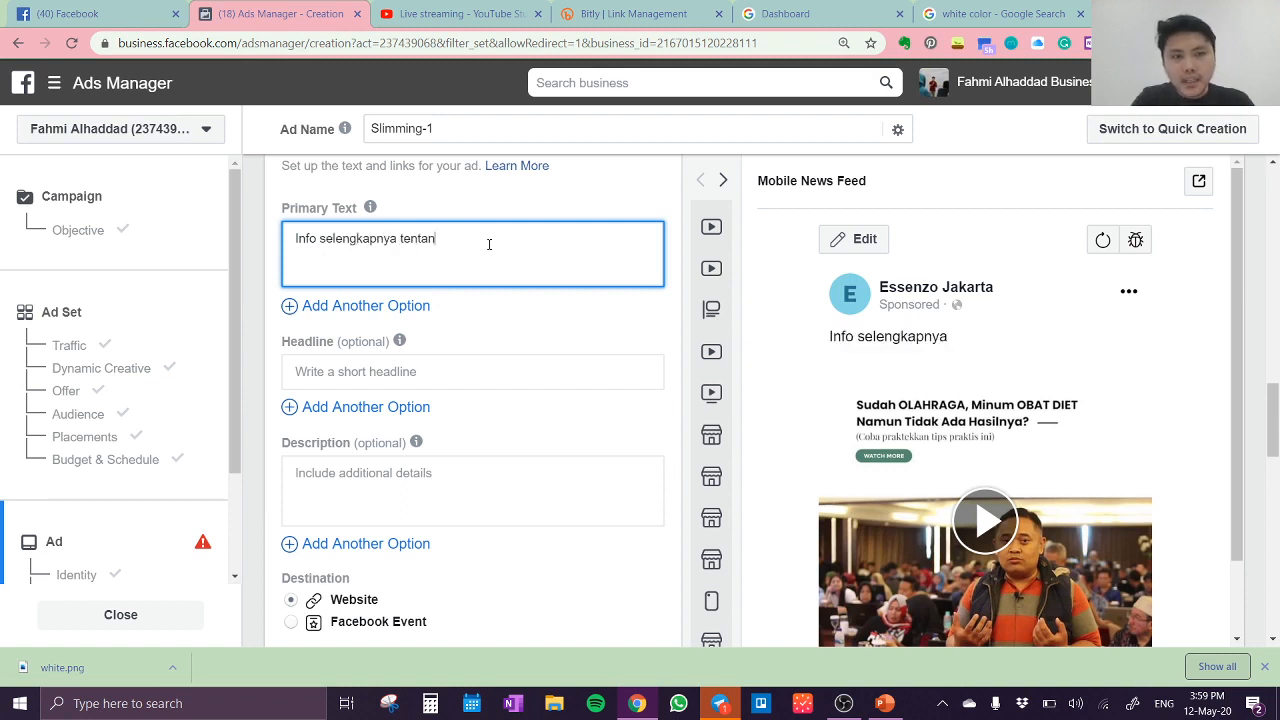
text(g slimmi)
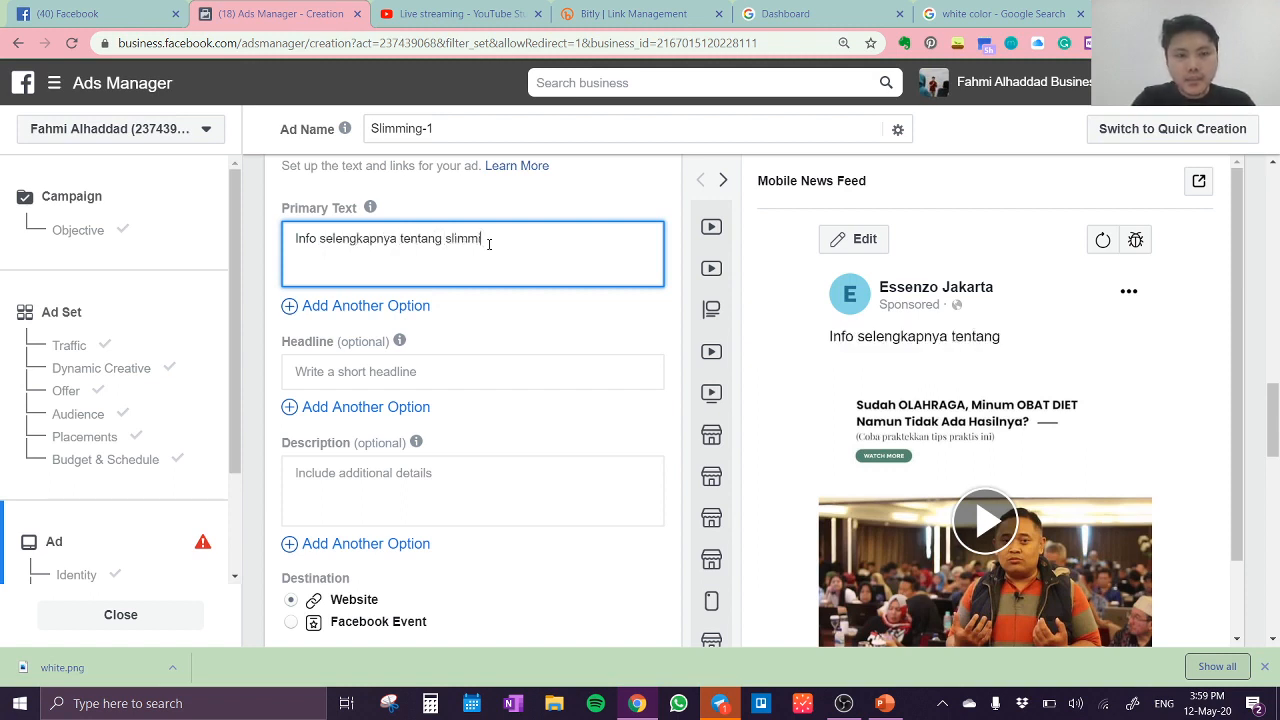
text(ng honey)
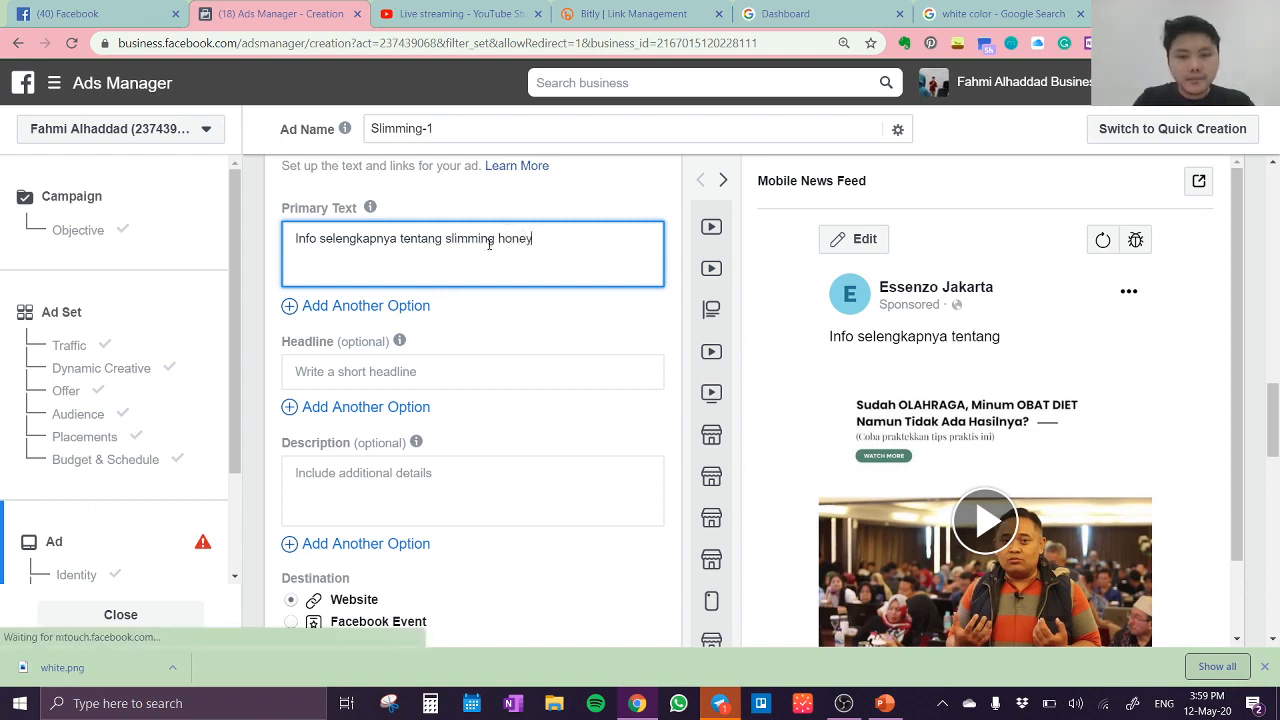
text(, silahkan )
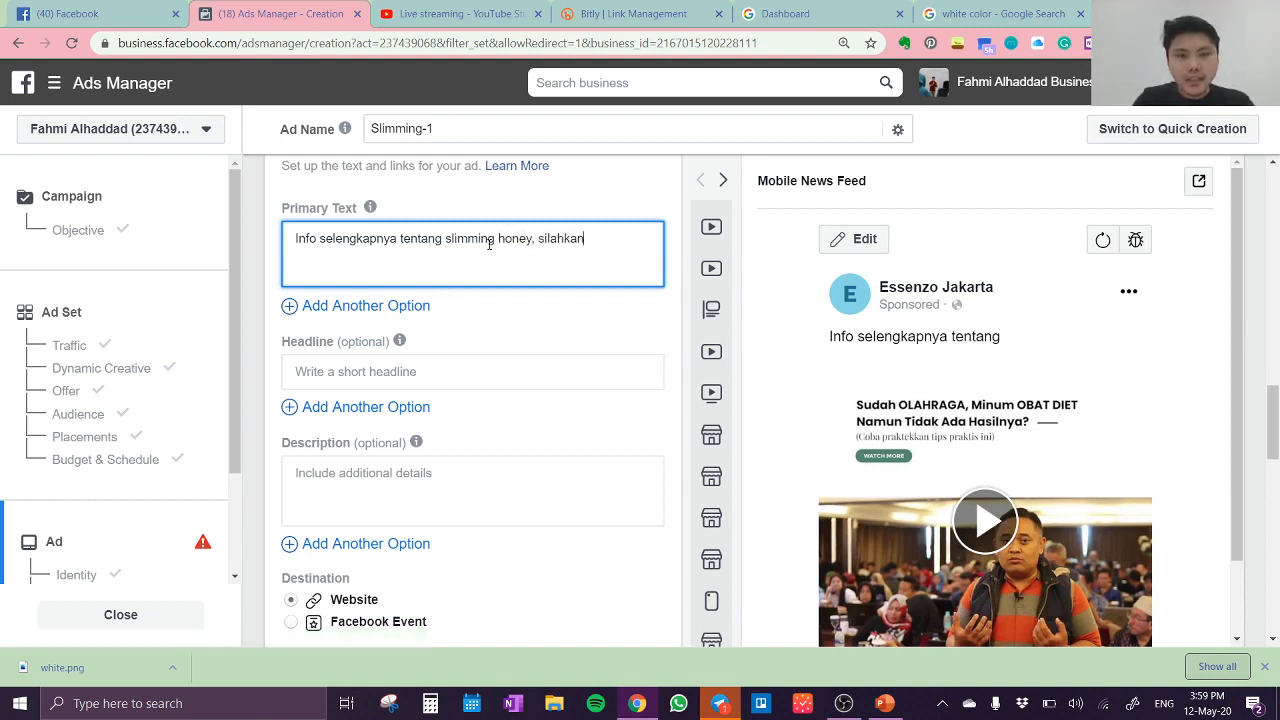
text(klik link dibawah ini)
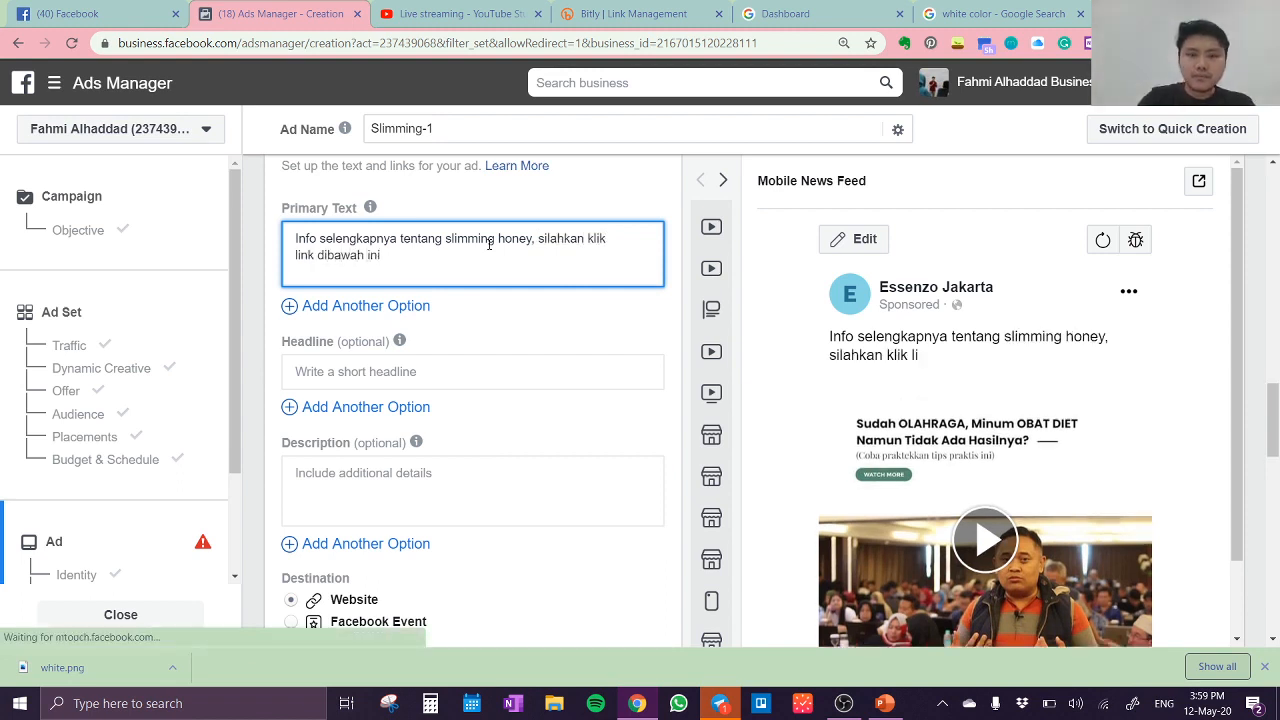
text(:)
key(Return)
key(Return)
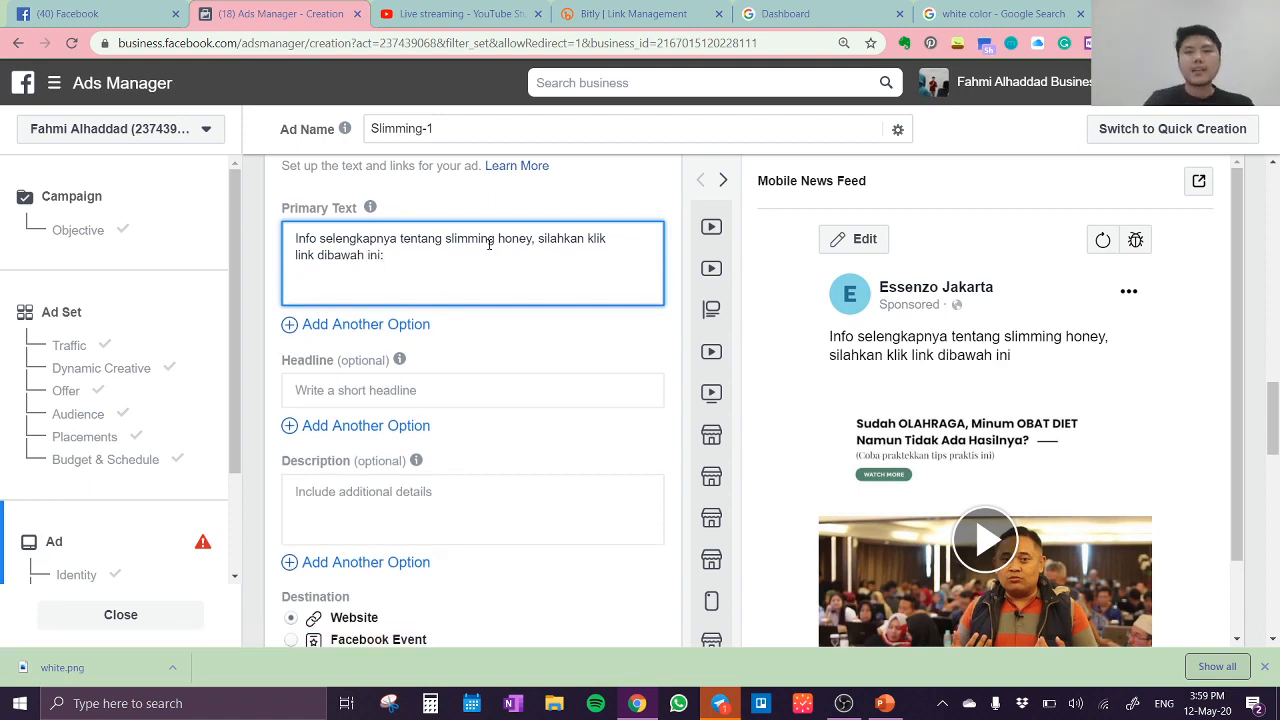
Step: Switch to the ABDi dashboard, open the Landing Pages section under Tools, and pause its tutorial video
click(788, 14)
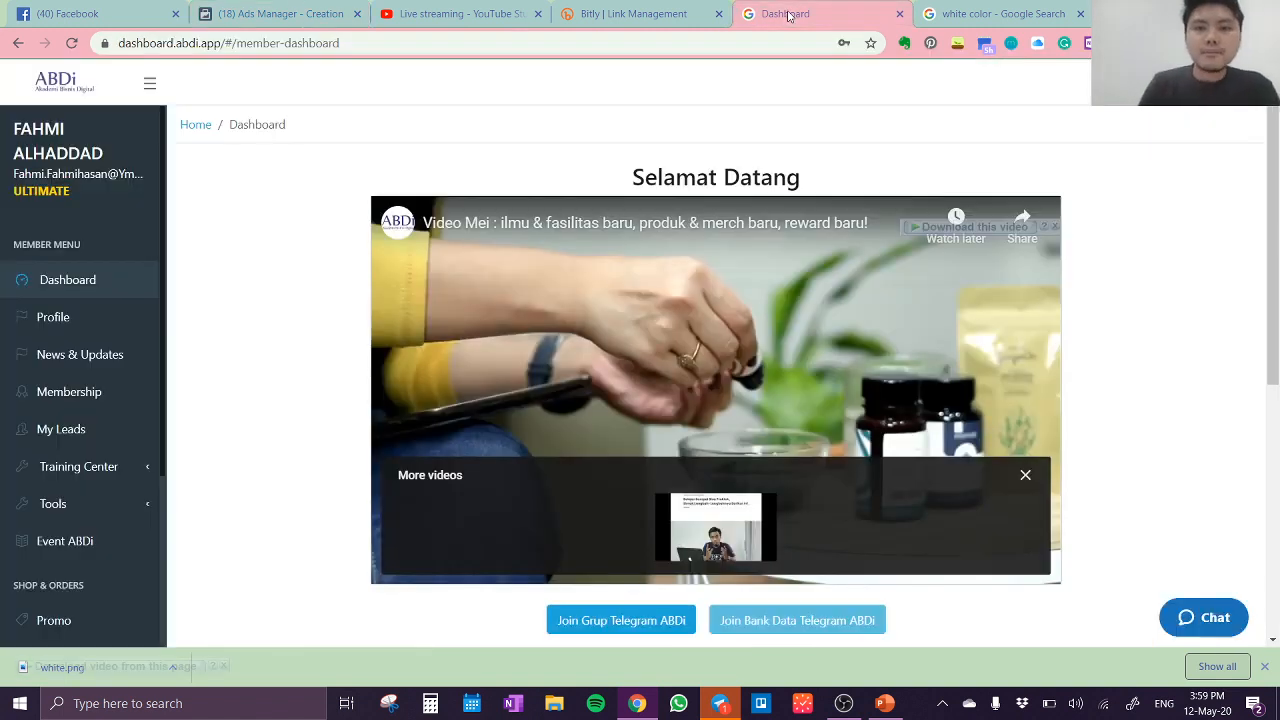
click(49, 515)
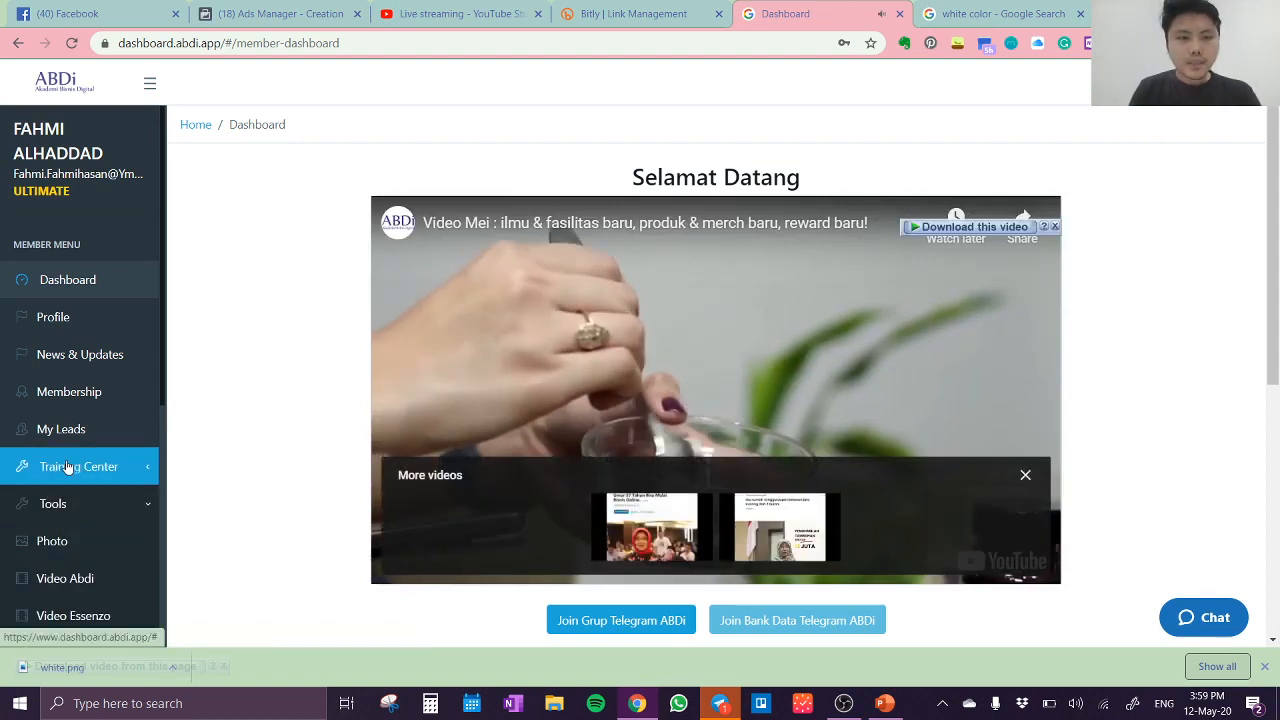
scroll(67, 466, down, 3)
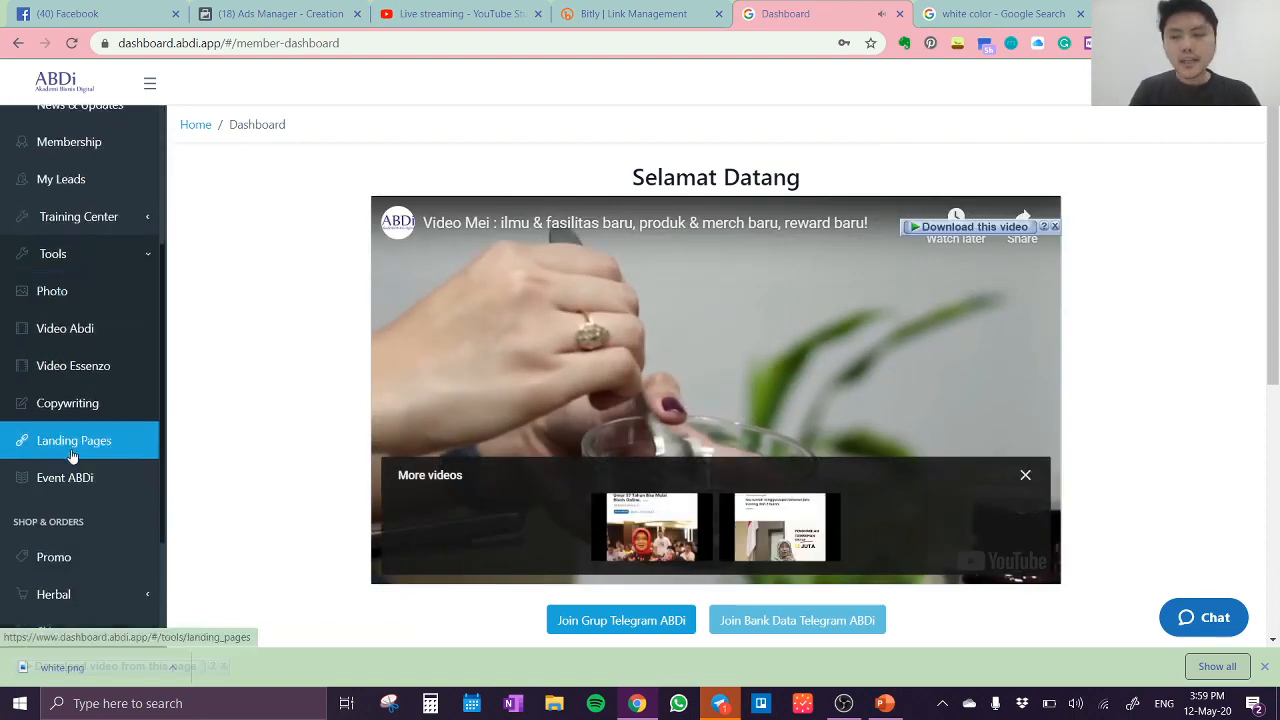
click(72, 452)
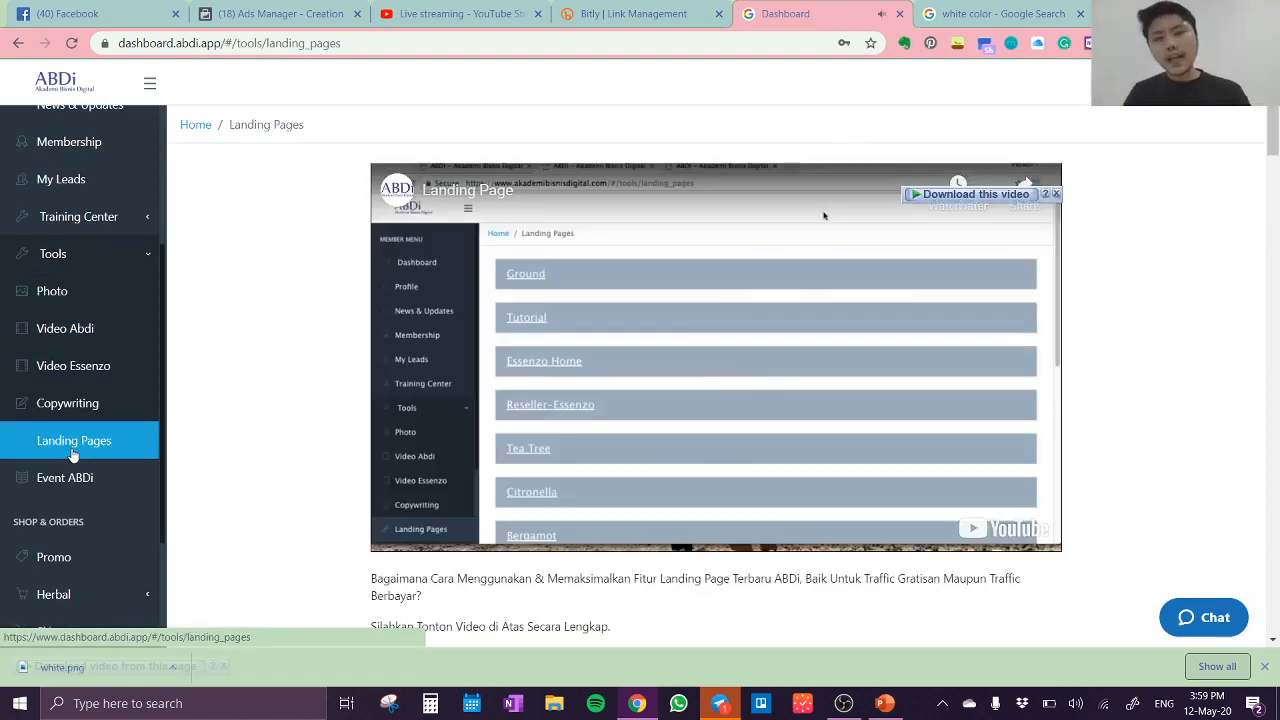
click(701, 362)
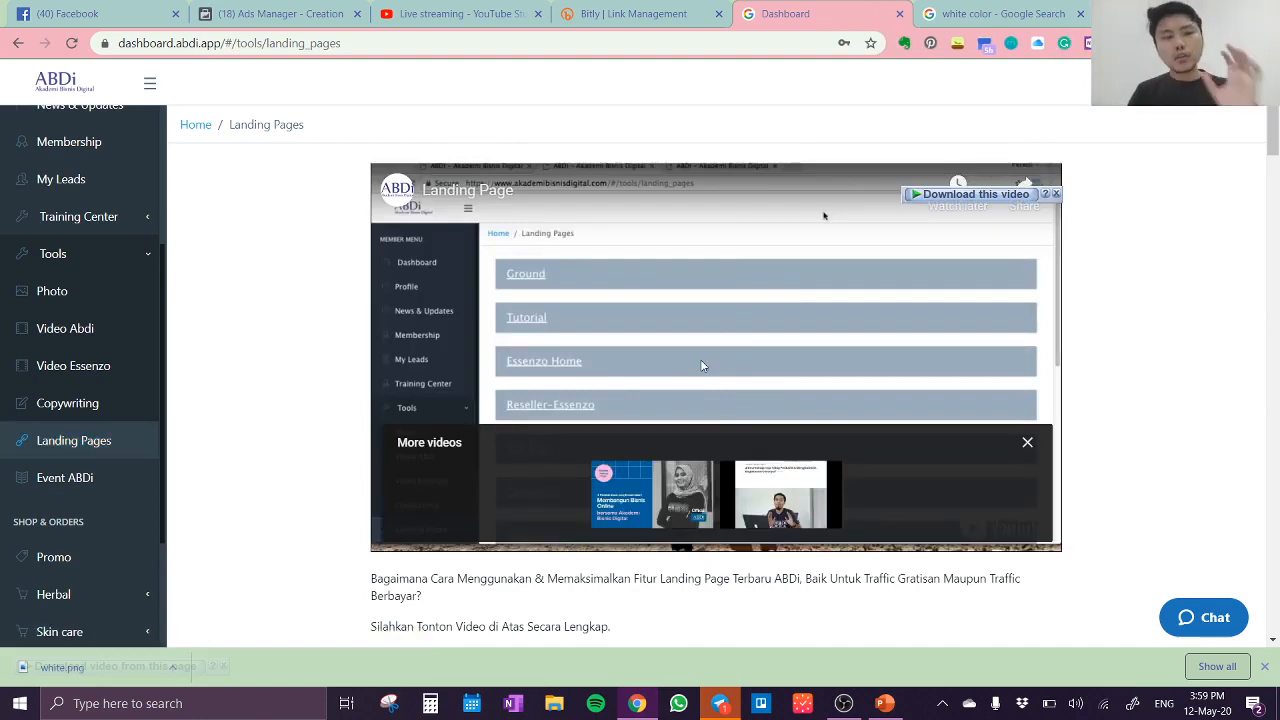
Step: Expand the Slimming Honey section of the landing page list and copy its first link, the one ending in SlimmingHoney1
scroll(407, 463, down, 3)
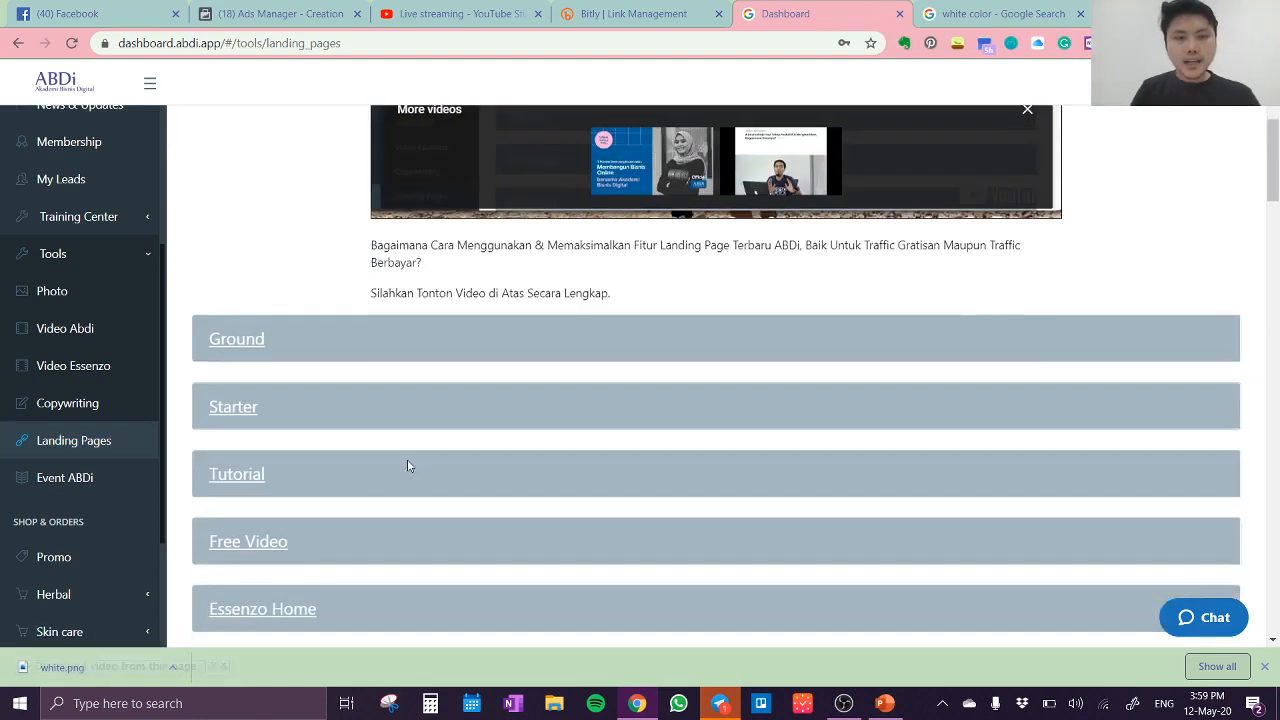
scroll(408, 463, down, 3)
scroll(275, 360, down, 3)
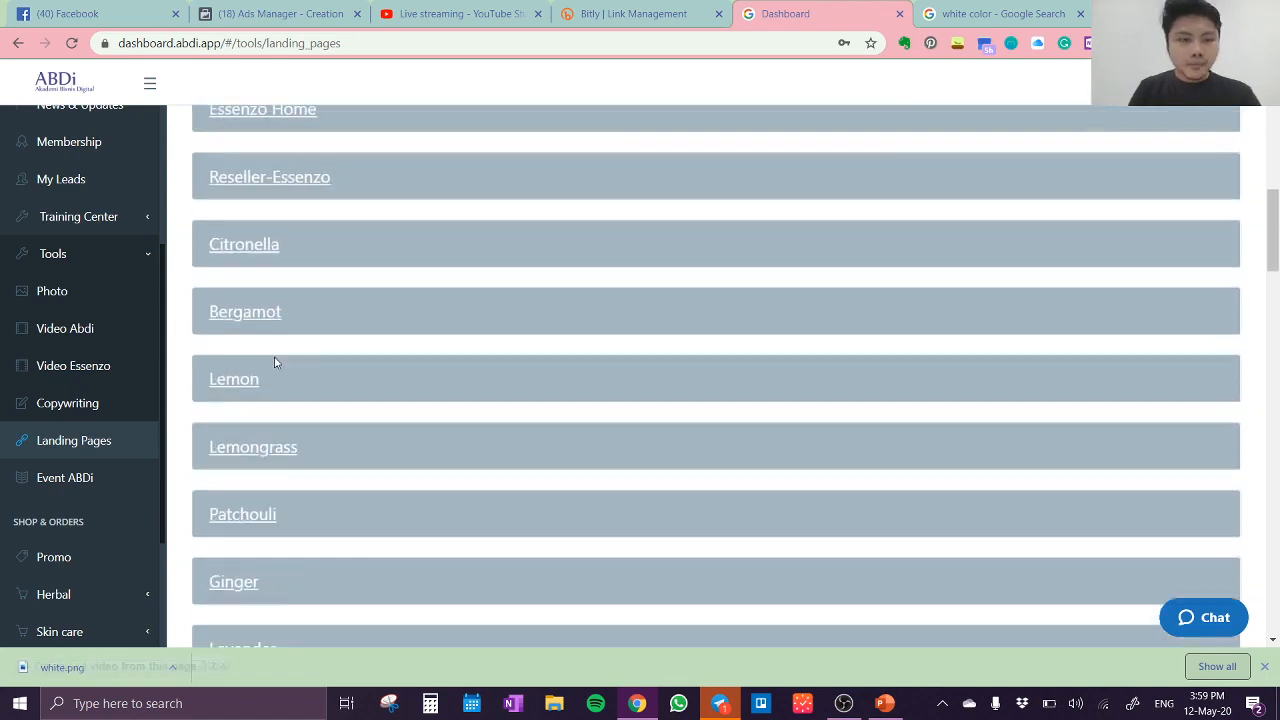
scroll(276, 362, down, 7)
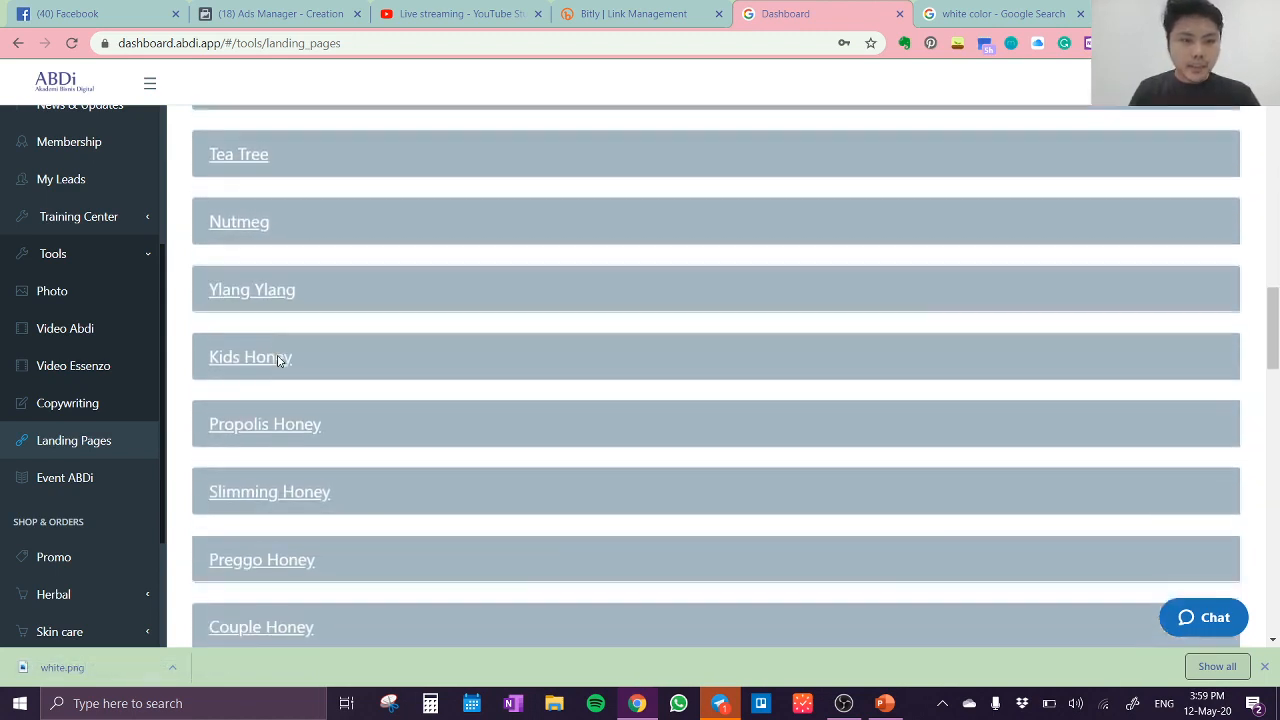
scroll(280, 361, down, 1)
click(279, 364)
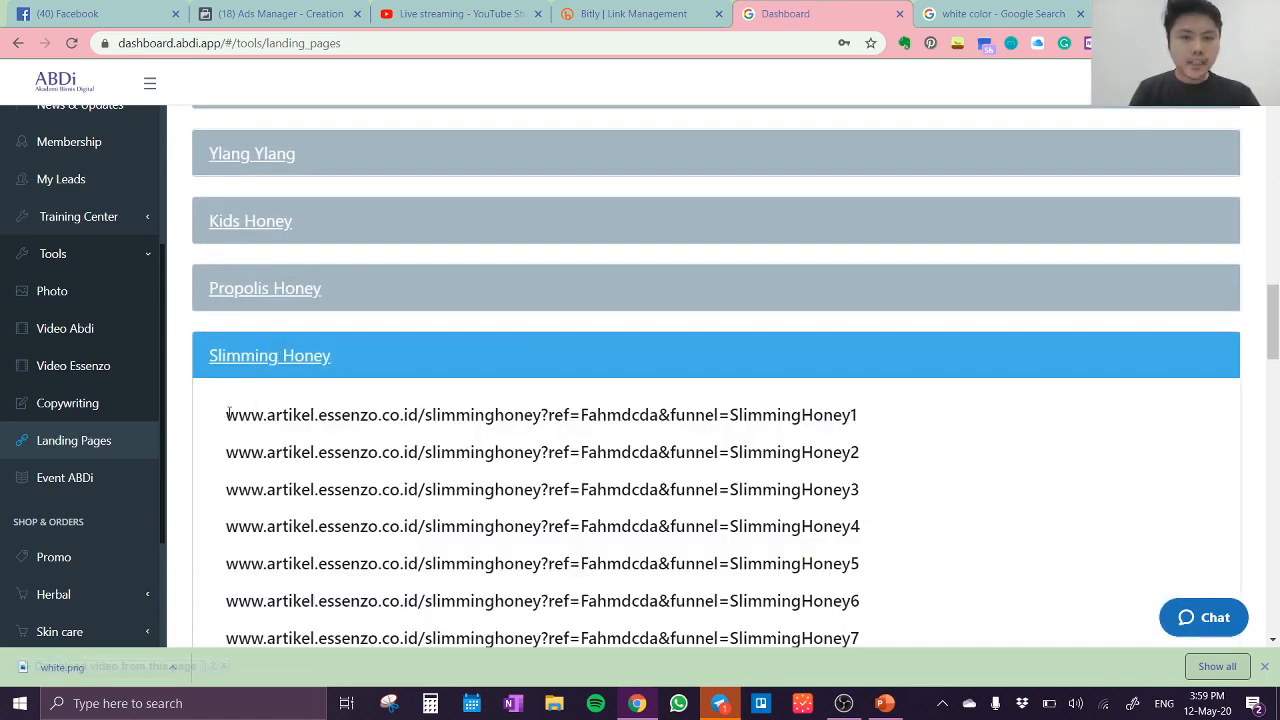
drag(226, 414, 883, 421)
key(ctrl+c)
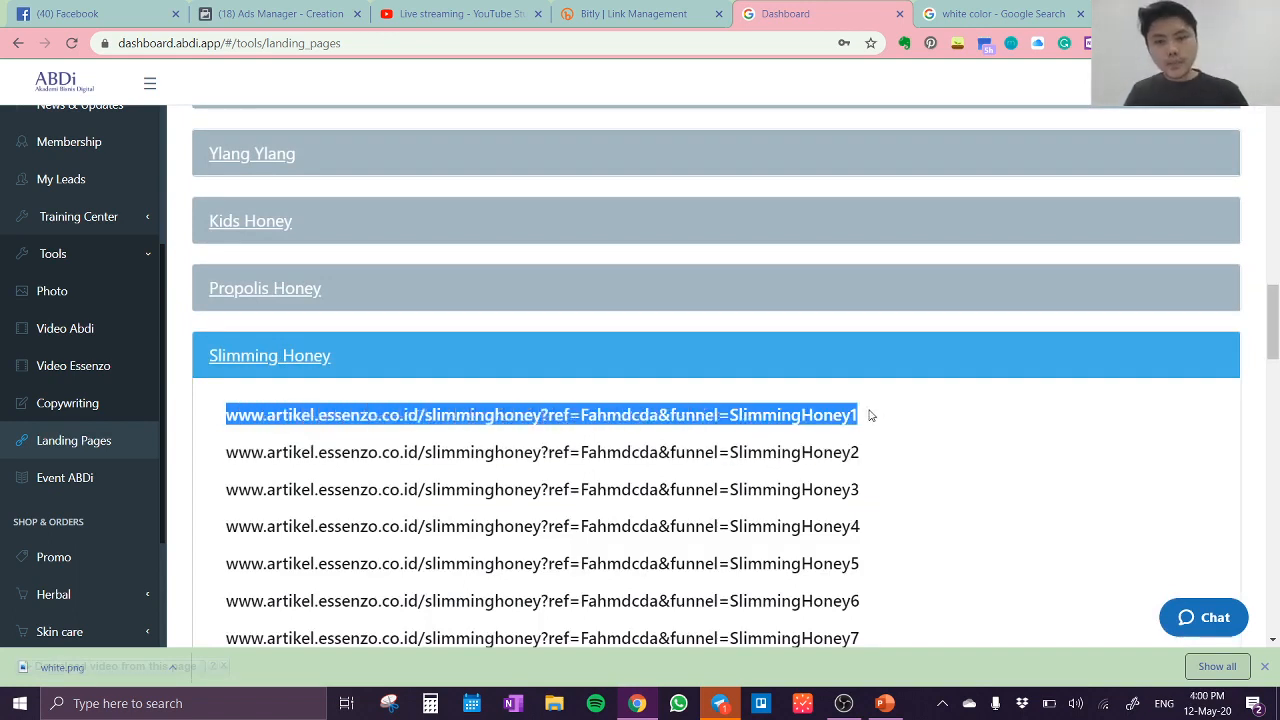
Step: Switch to Bitly and create a new bit.ly short link from the copied SlimmingHoney1 landing page URL
click(656, 18)
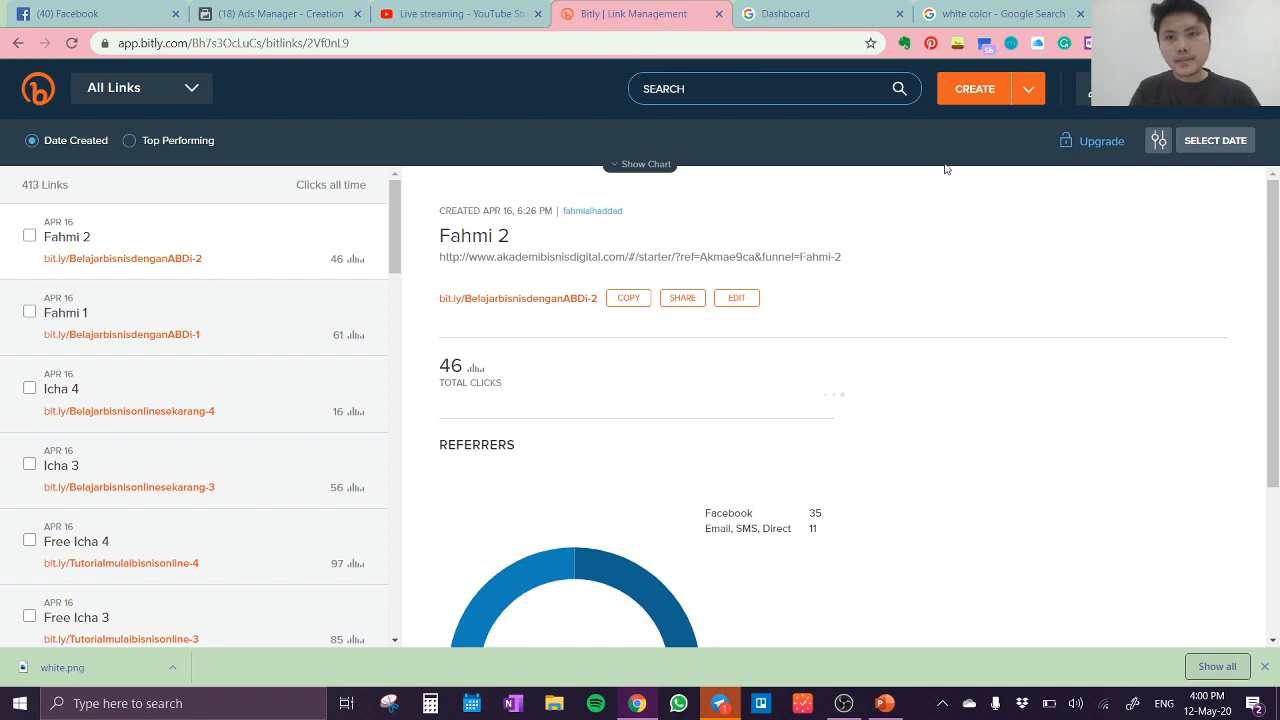
click(975, 90)
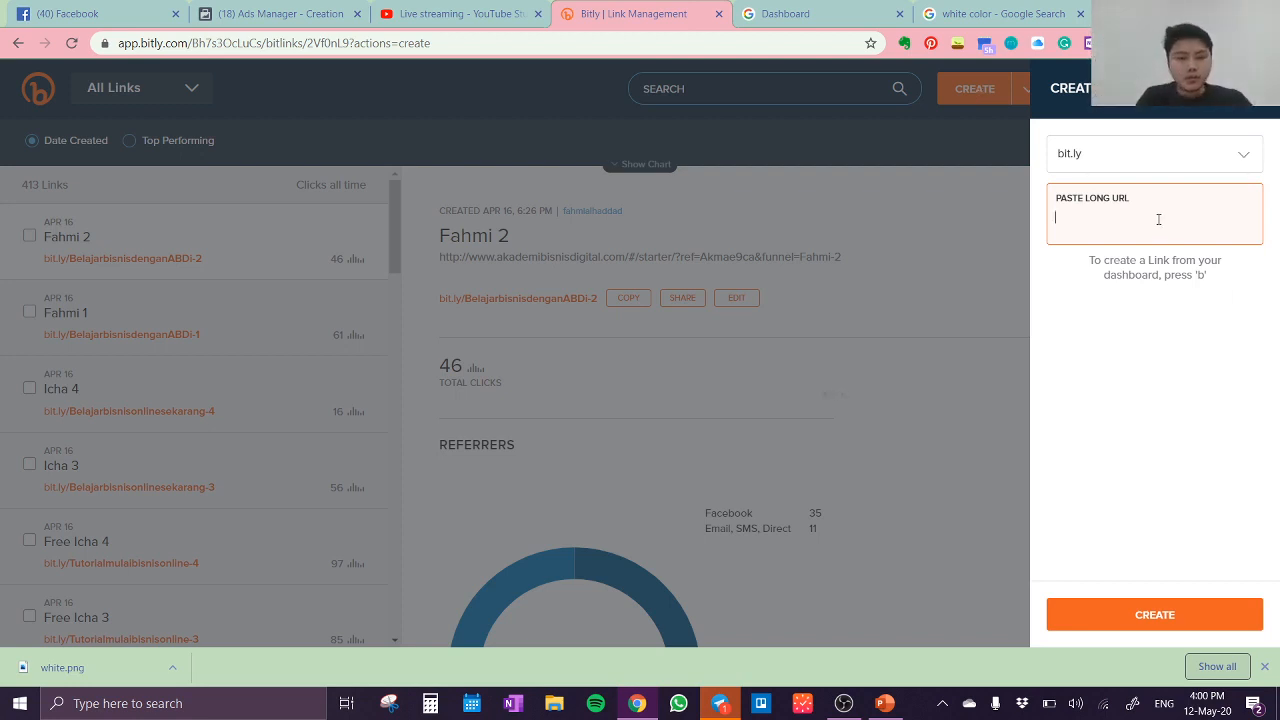
key(ctrl+v)
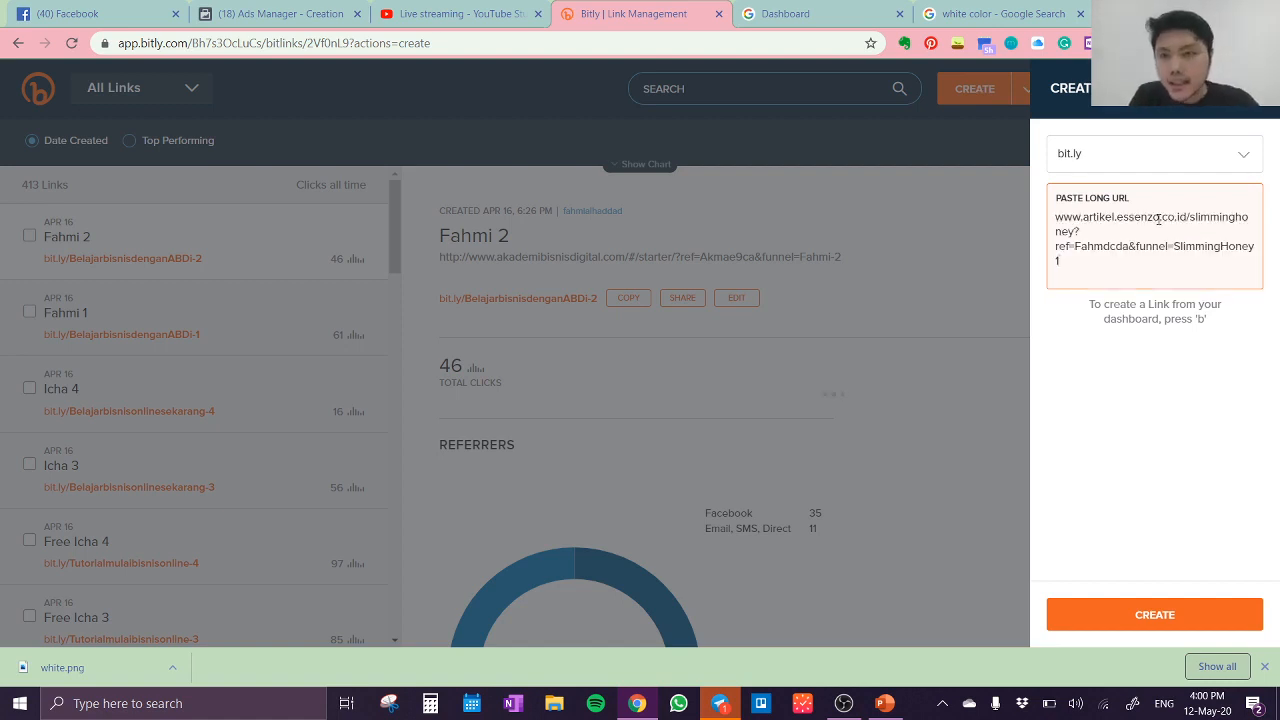
key(Return)
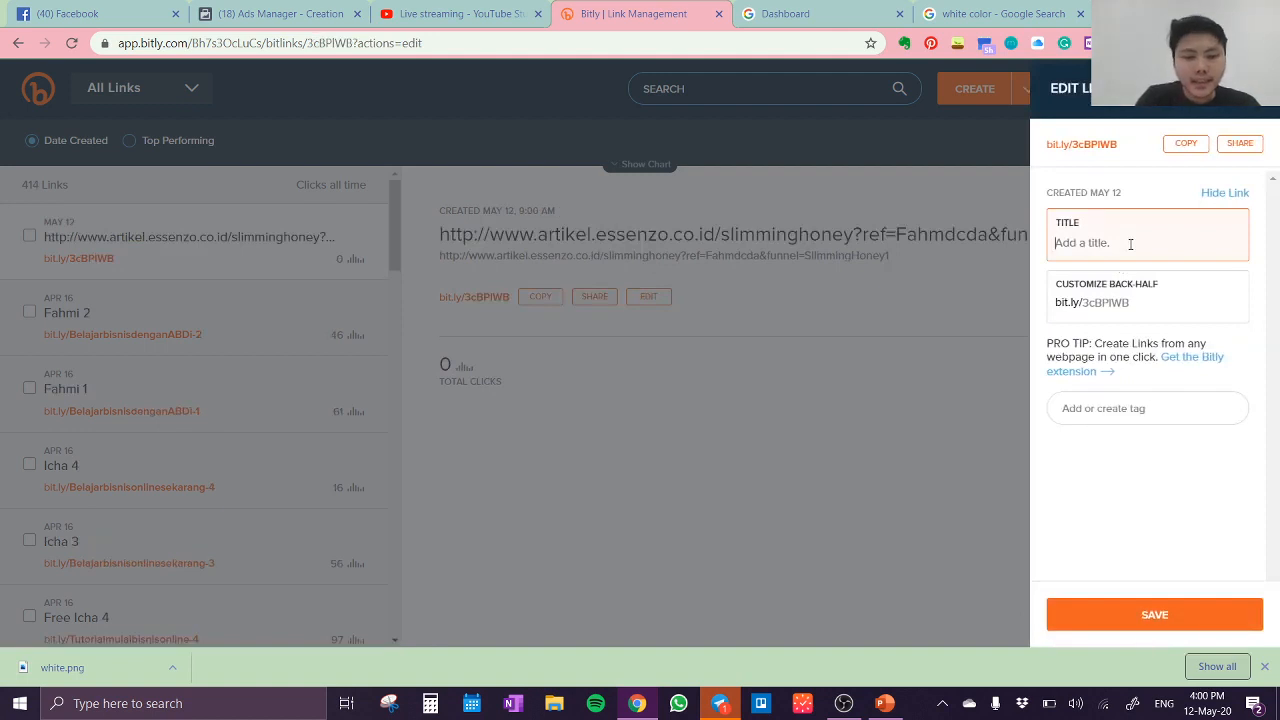
Step: Title the new short link "Slimming honey 1" and activate its custom back-half for editing
text(Slimming )
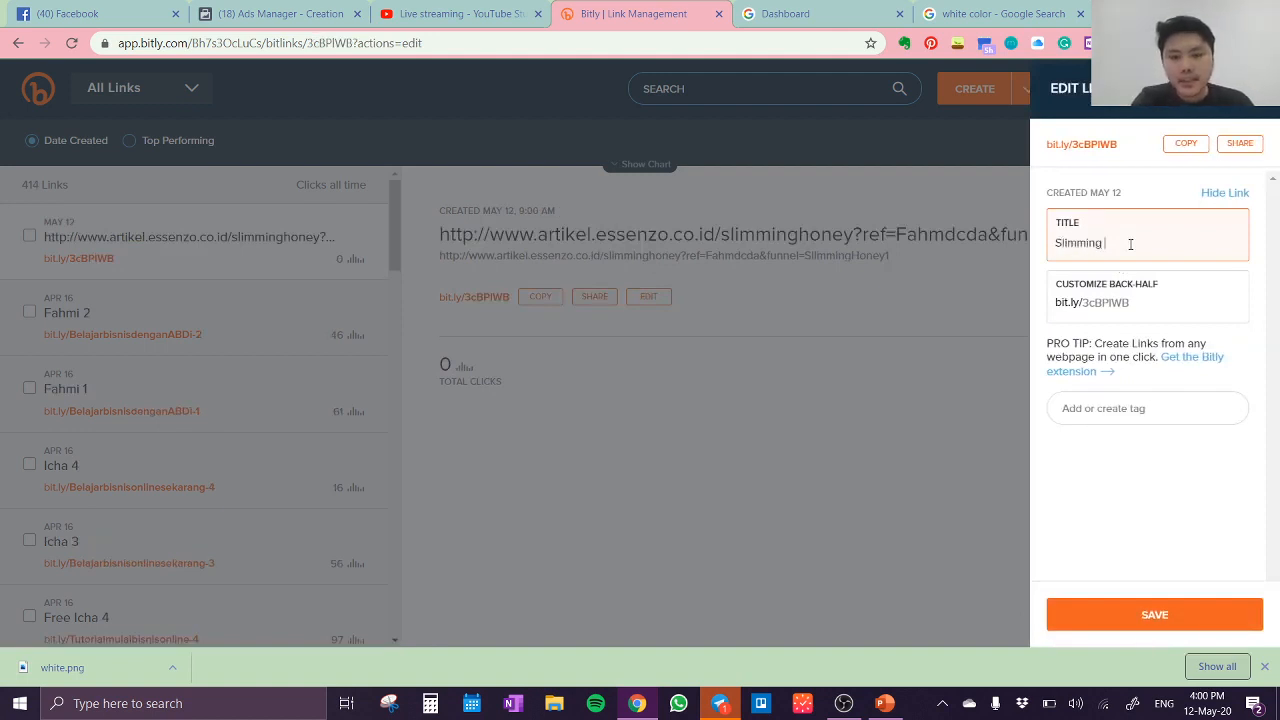
text(honey )
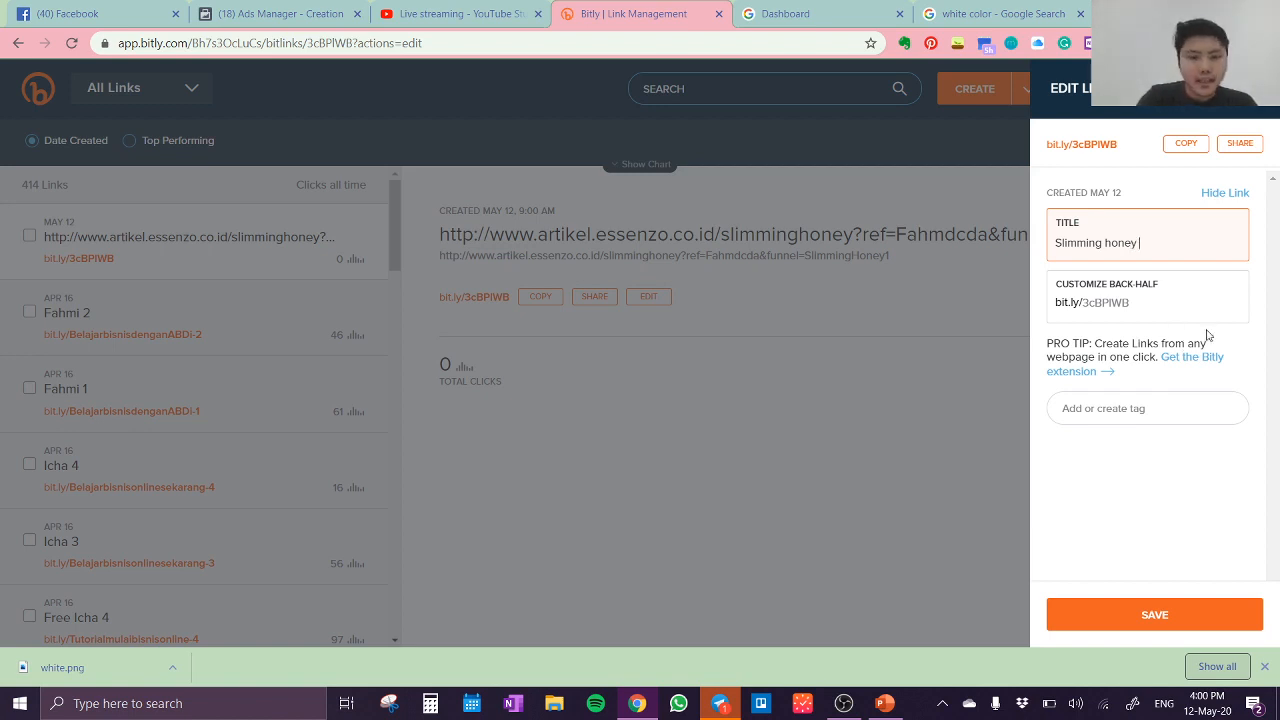
text(1)
click(1175, 306)
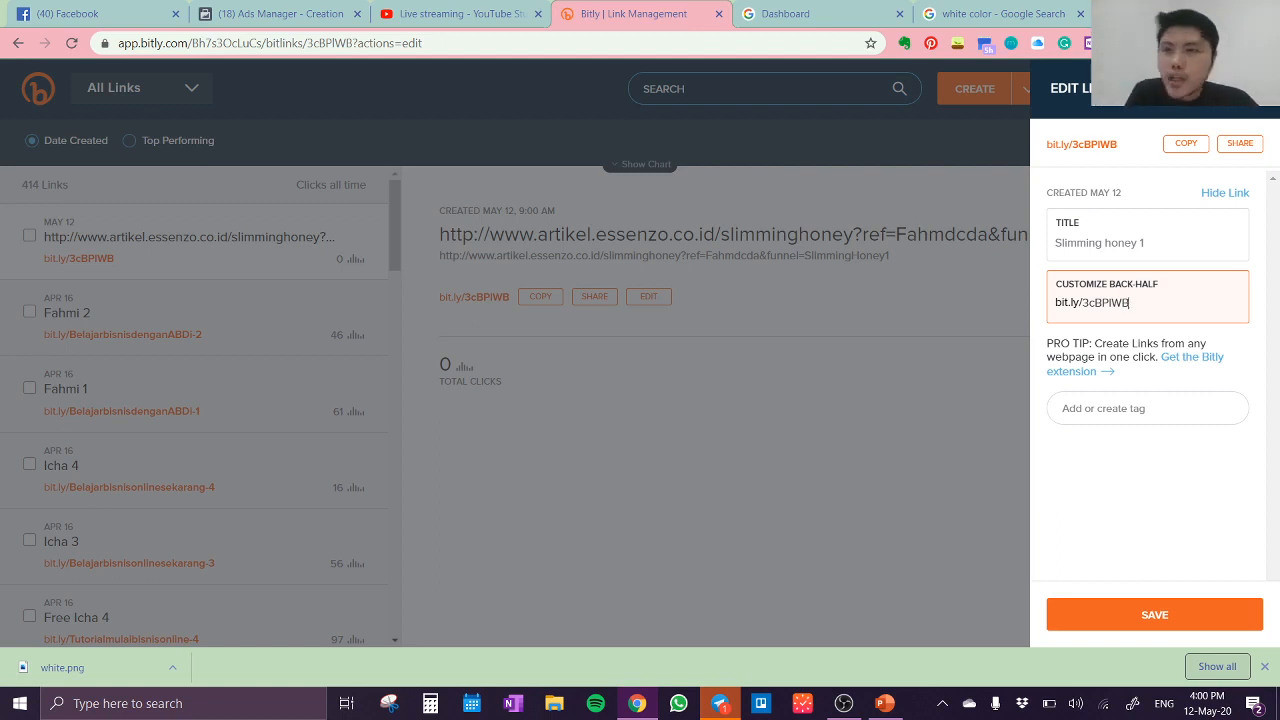
Step: Enlarge the Bitly page to 150% browser zoom
click(1268, 43)
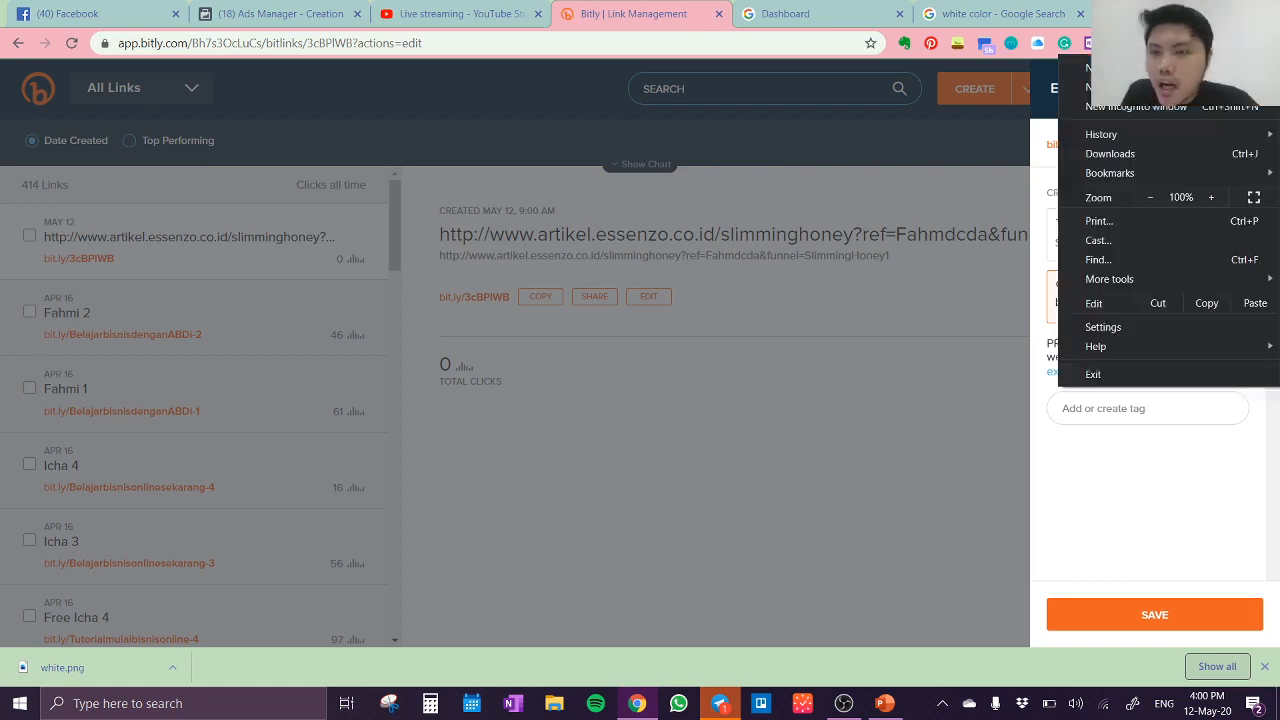
click(1220, 200)
click(1220, 200)
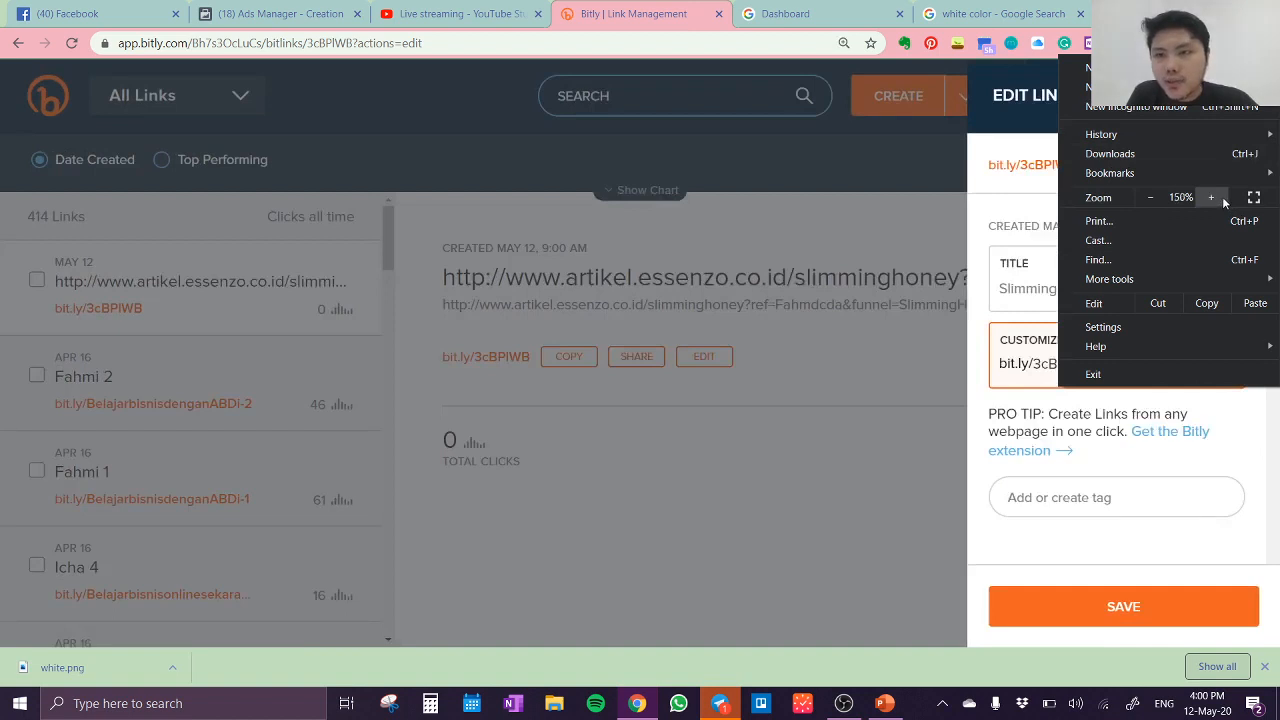
click(1220, 200)
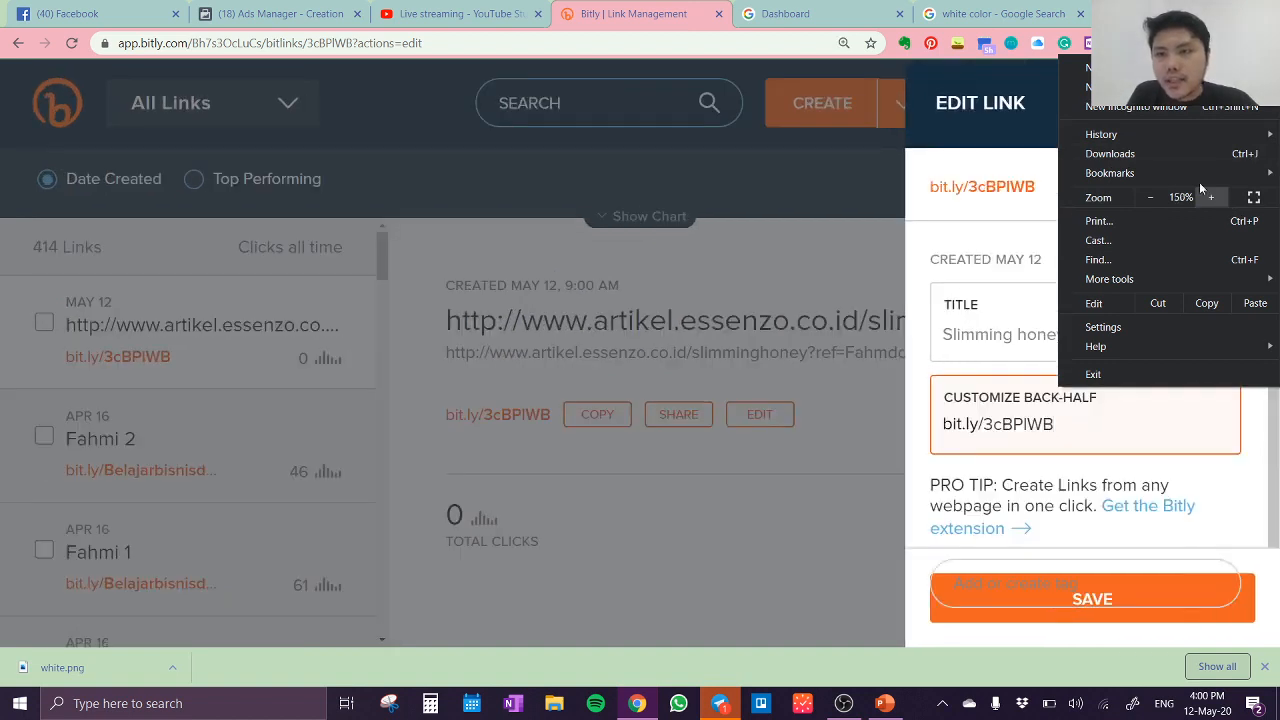
click(918, 287)
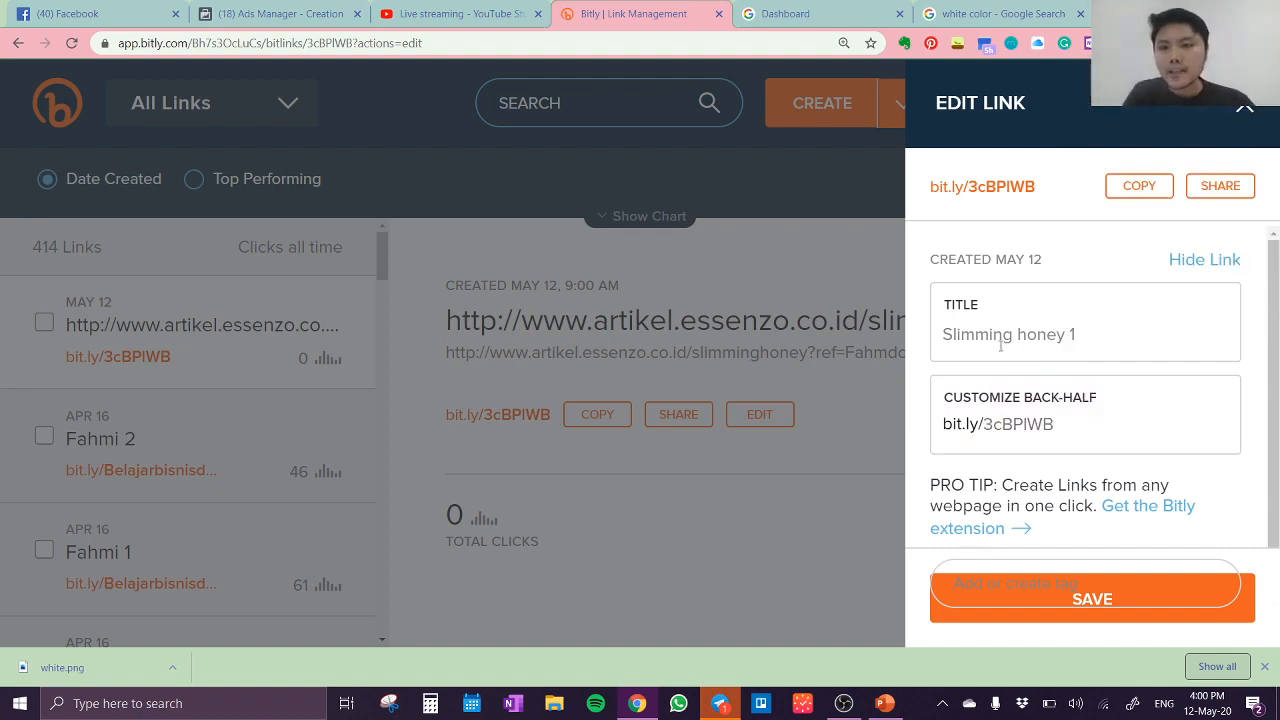
Step: Replace the short link's back-half with "Beratidealdenganmadu1" and save the link
click(1088, 425)
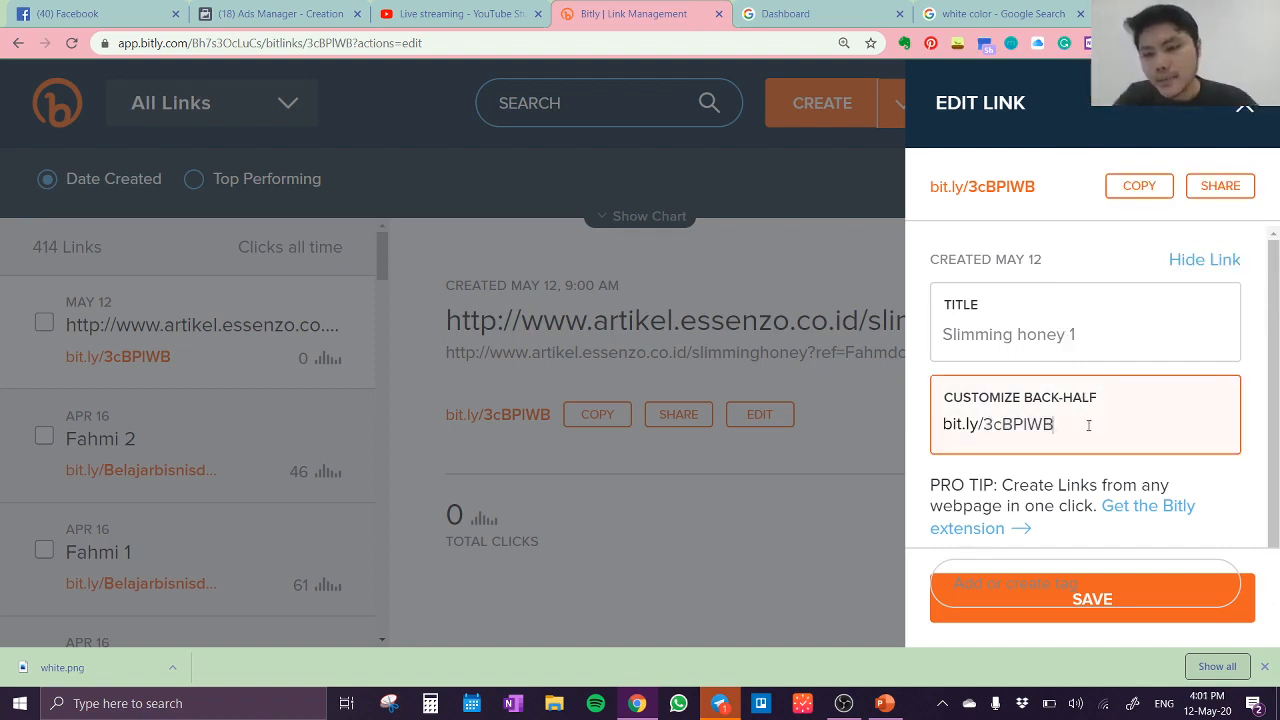
key(BackSpace)
key(BackSpace)
key(BackSpace)
key(BackSpace)
key(BackSpace)
key(BackSpace)
key(BackSpace)
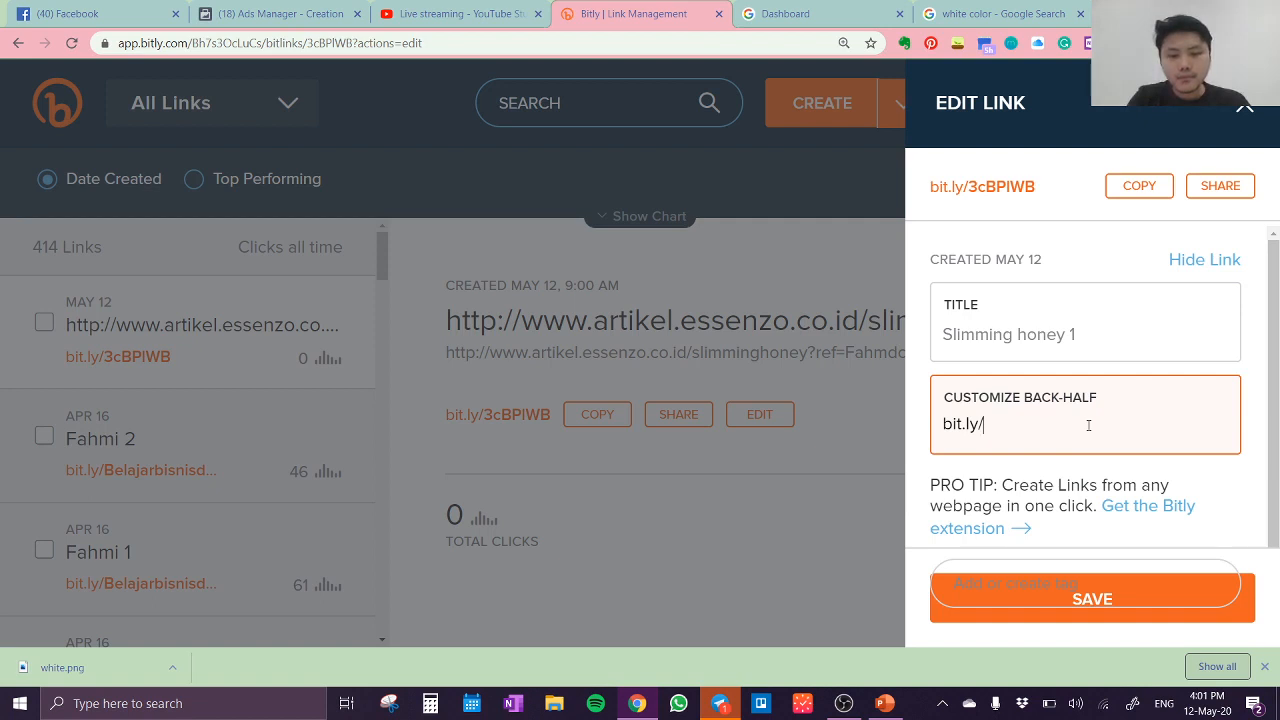
text(Beratidea)
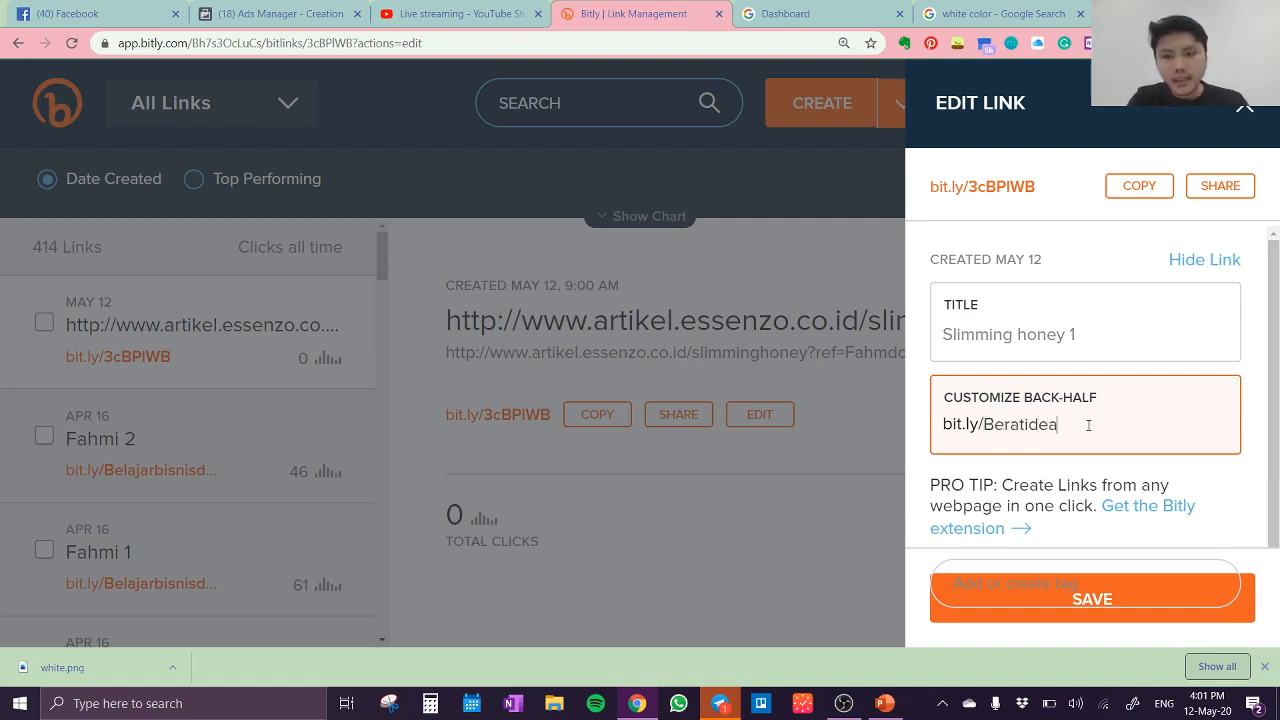
text(ldengan)
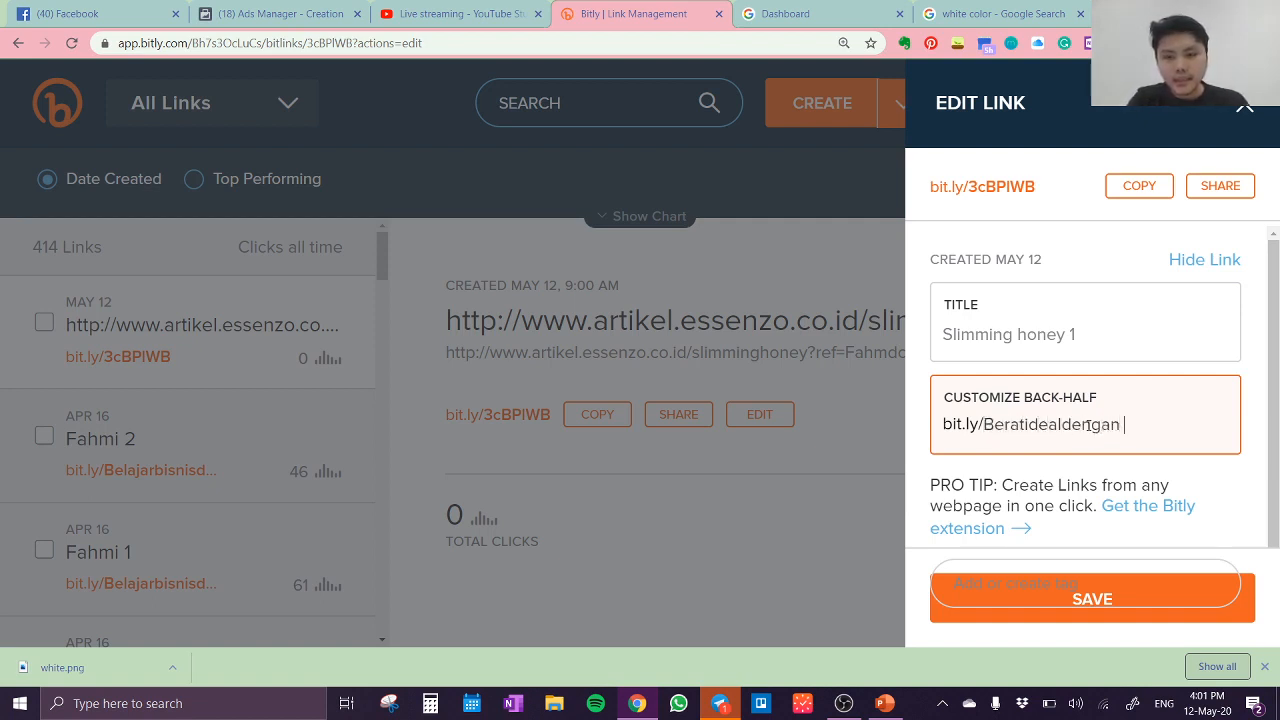
text(madu)
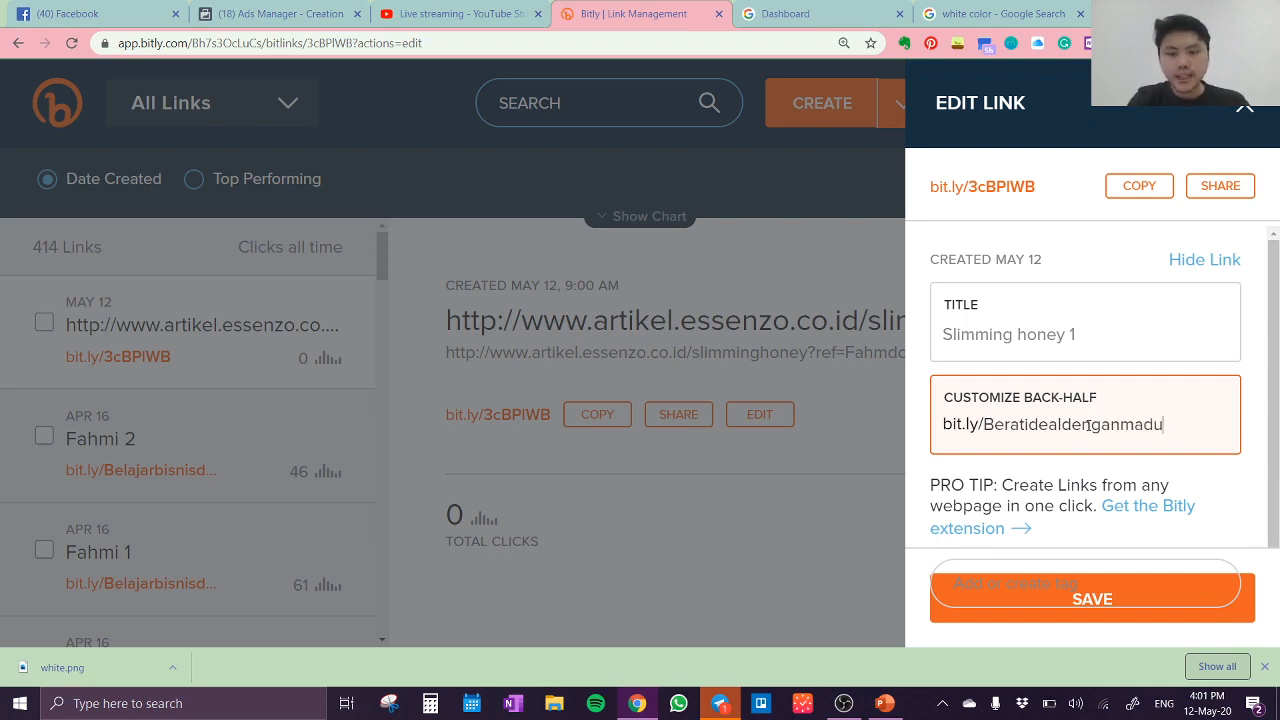
text(1)
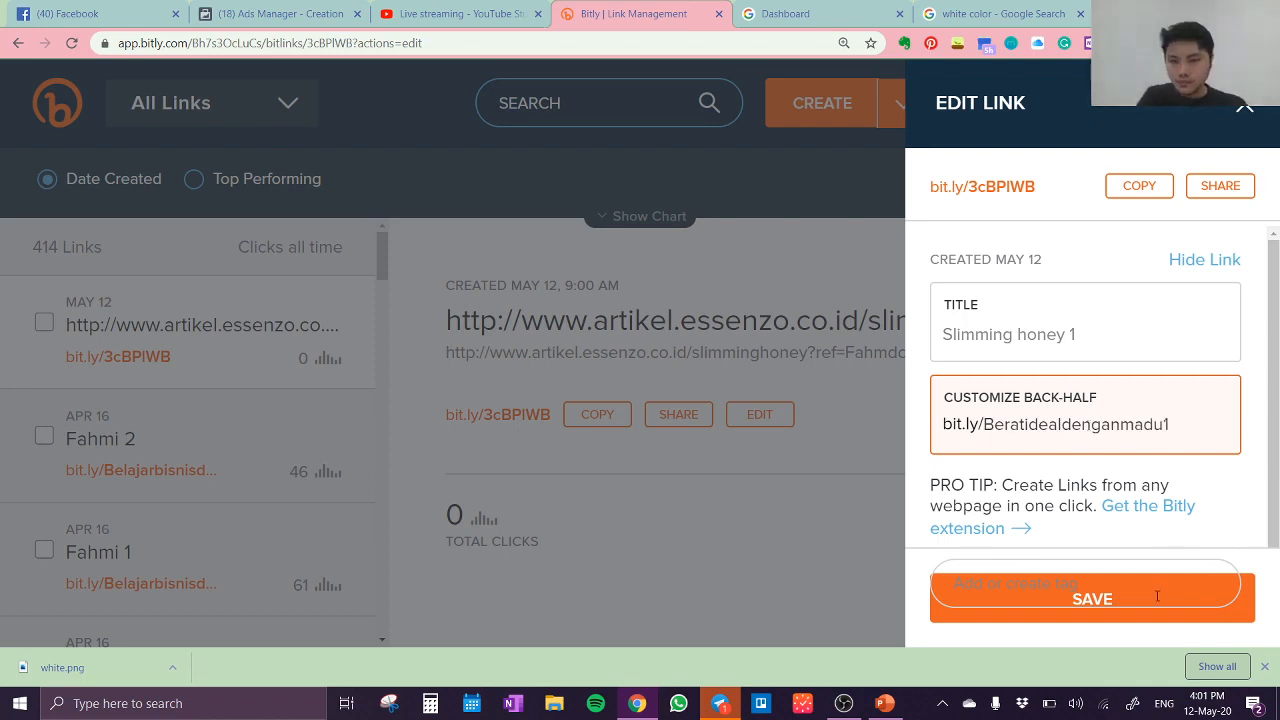
click(1231, 620)
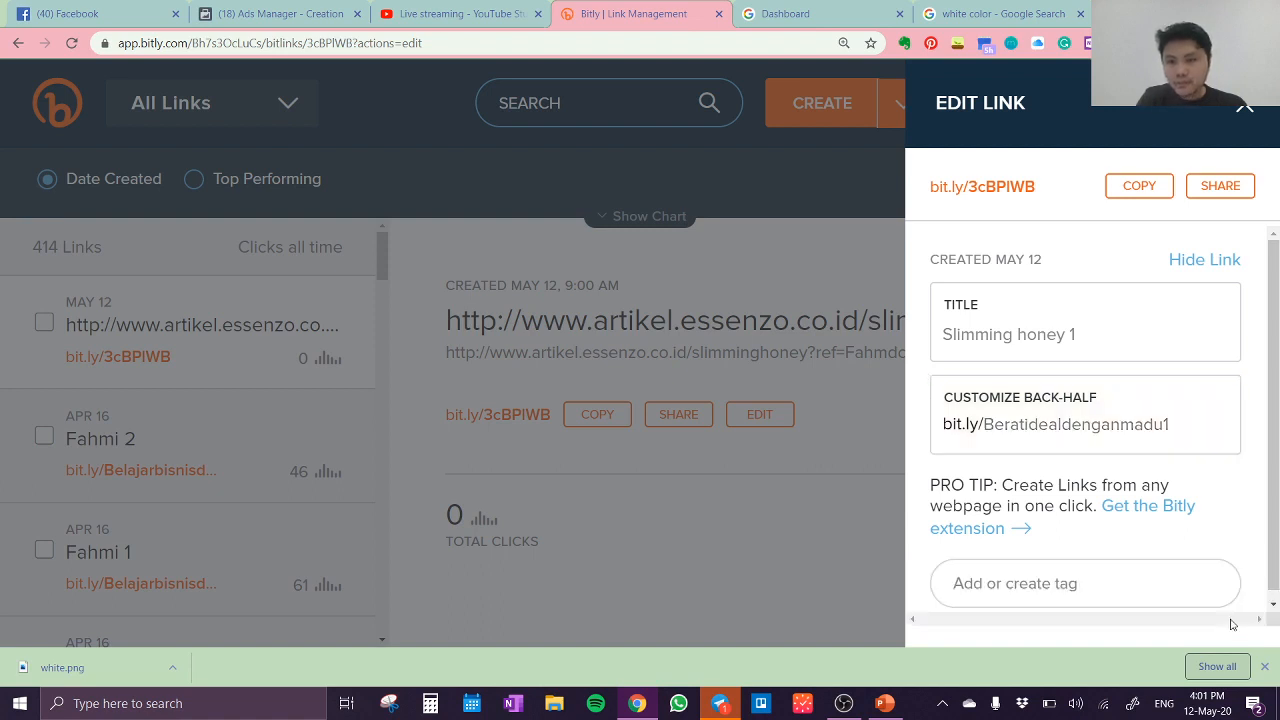
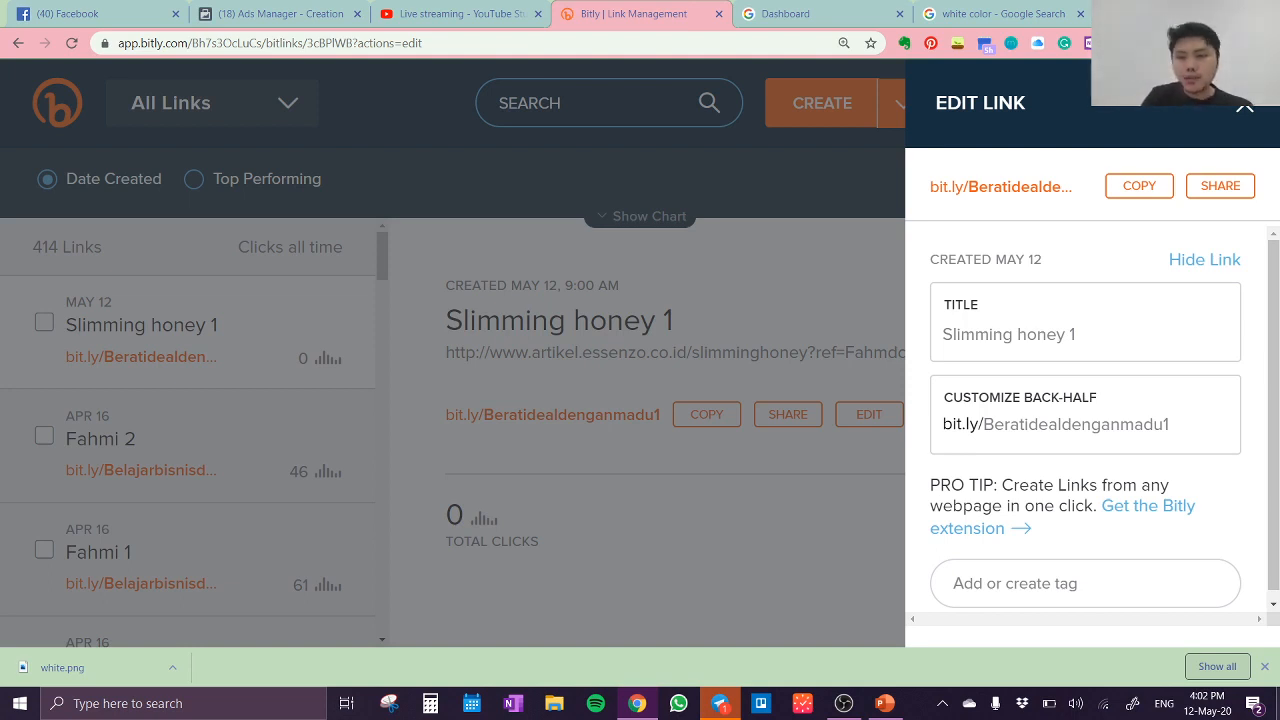
Step: Copy the Slimming honey 1 short link and save the link's edits
click(1264, 666)
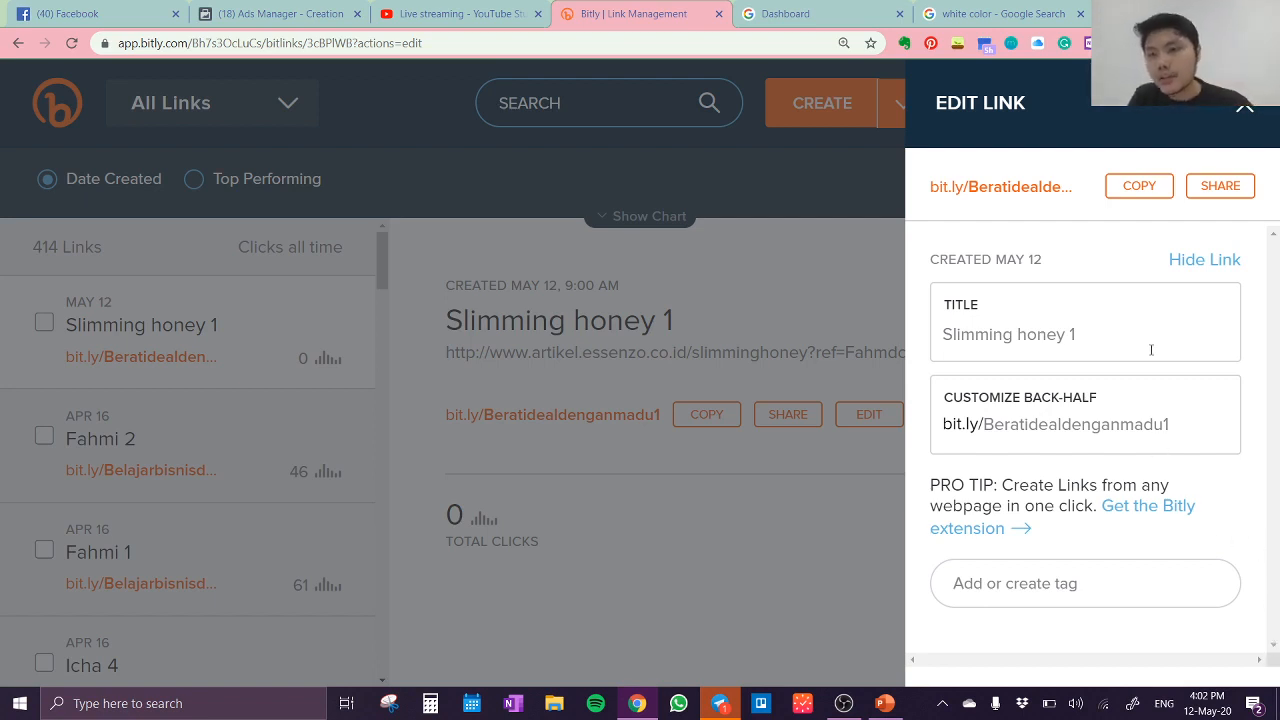
click(1140, 186)
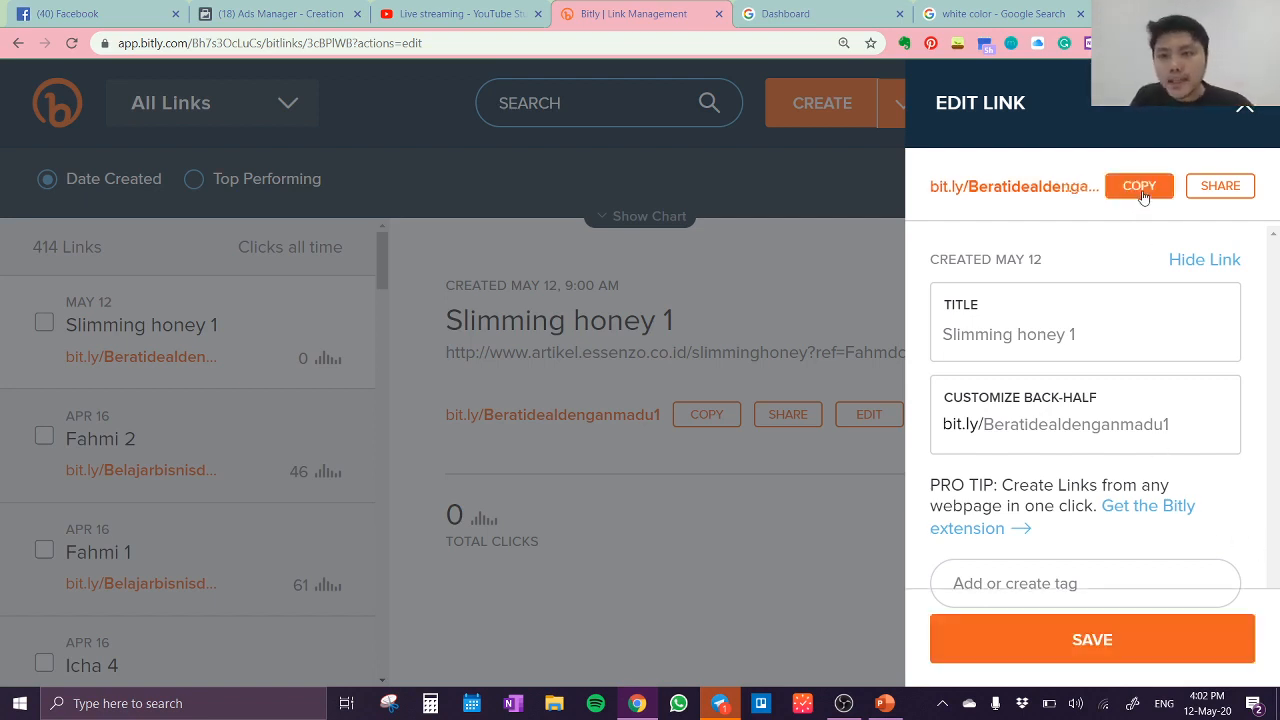
click(1151, 644)
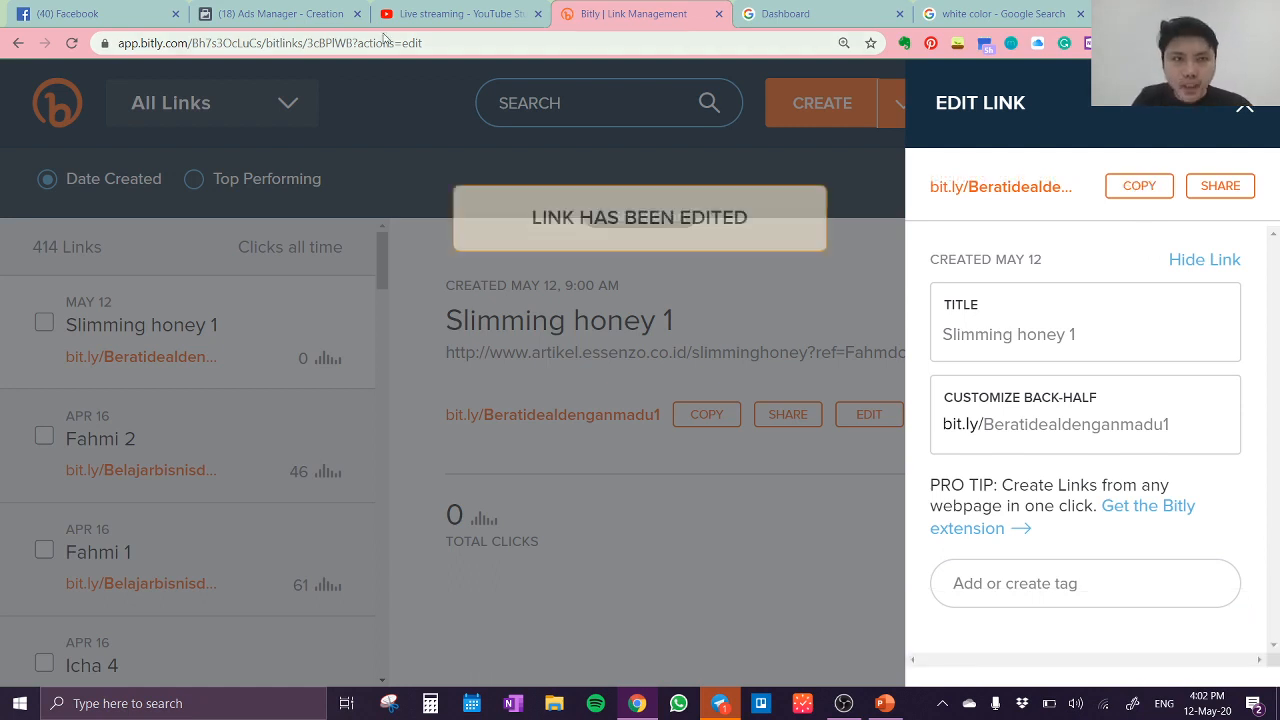
click(292, 14)
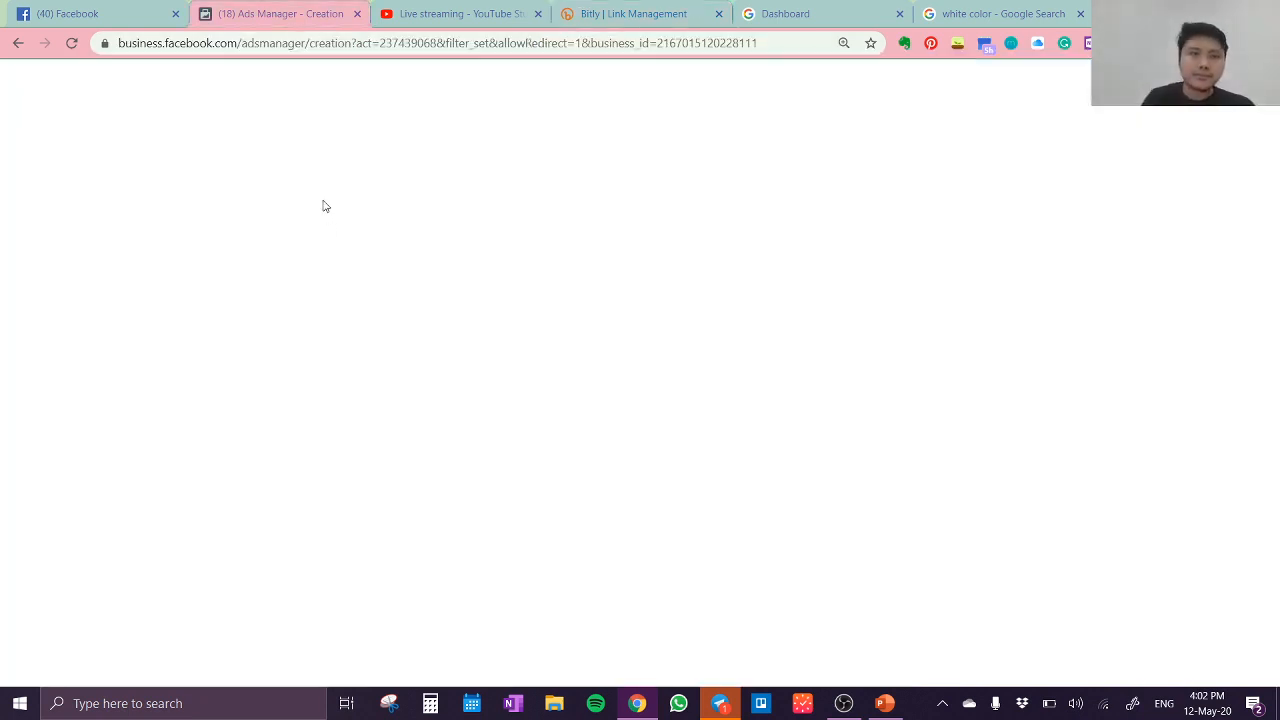
click(381, 283)
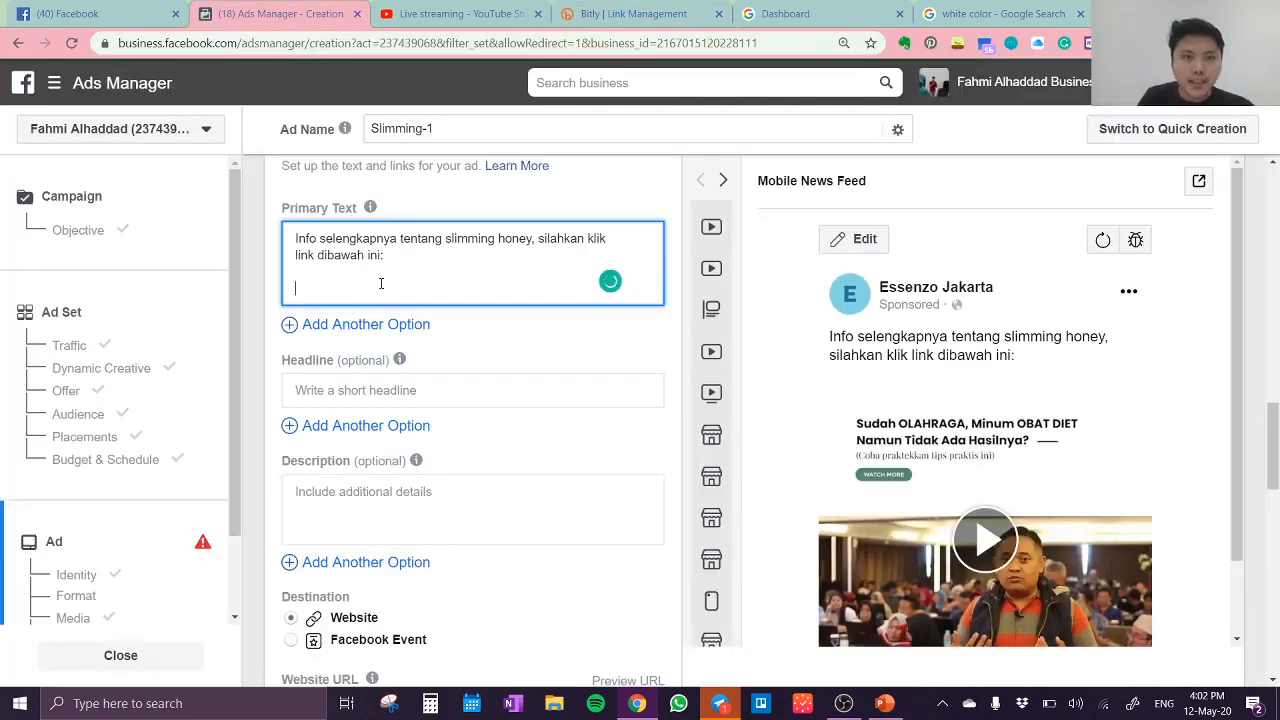
key(ctrl+v)
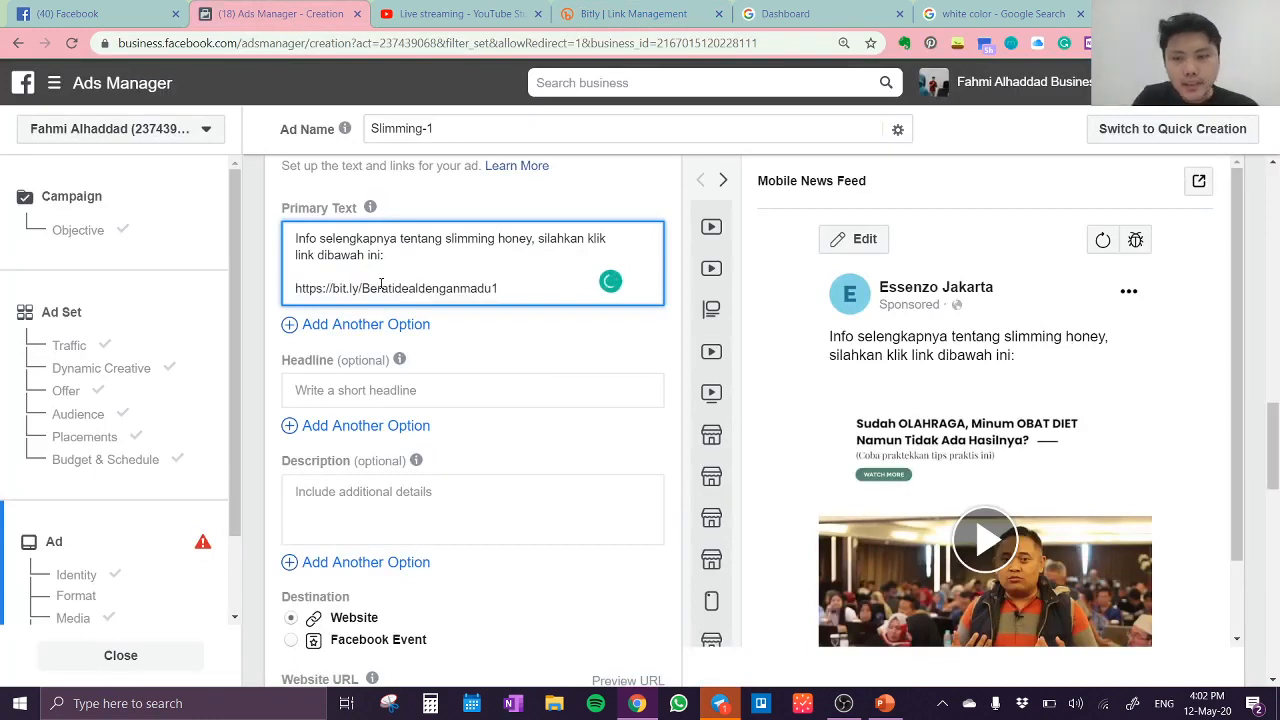
key(Return)
key(ctrl+v)
key(Return)
key(ctrl+v)
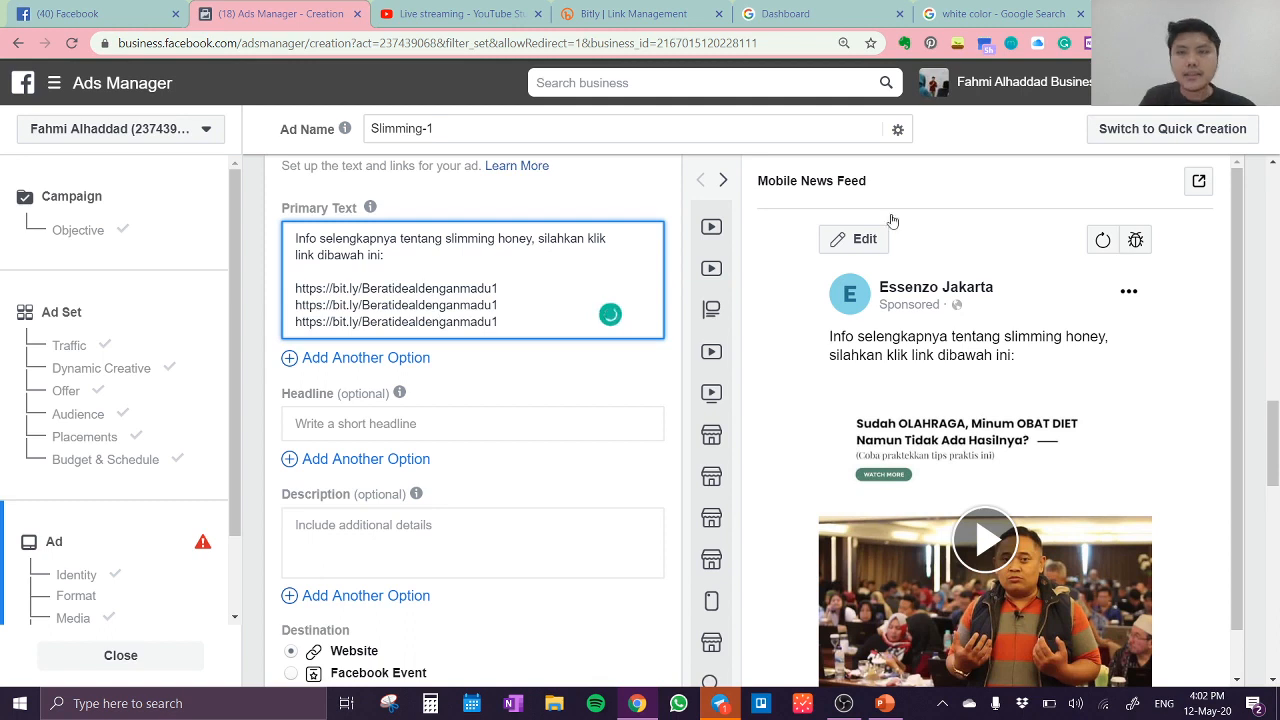
click(1263, 43)
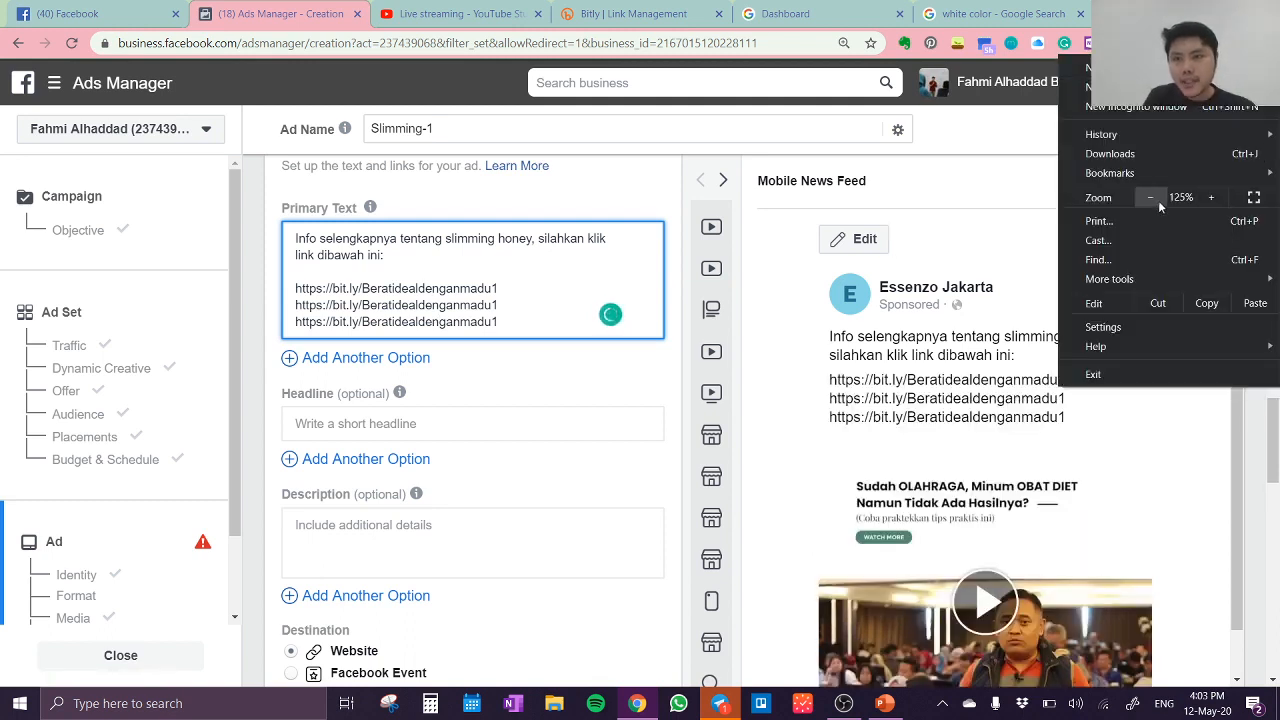
click(755, 277)
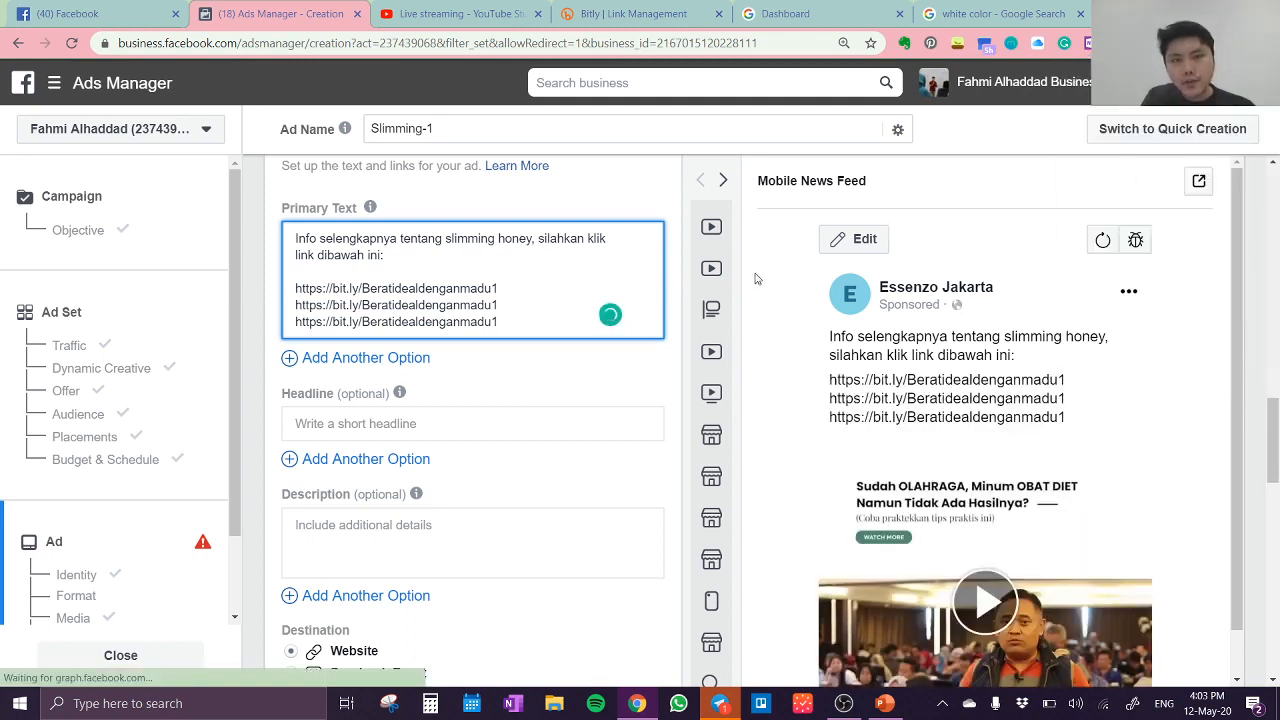
Step: Add two line breaks after the last bit.ly link in the primary text
click(515, 316)
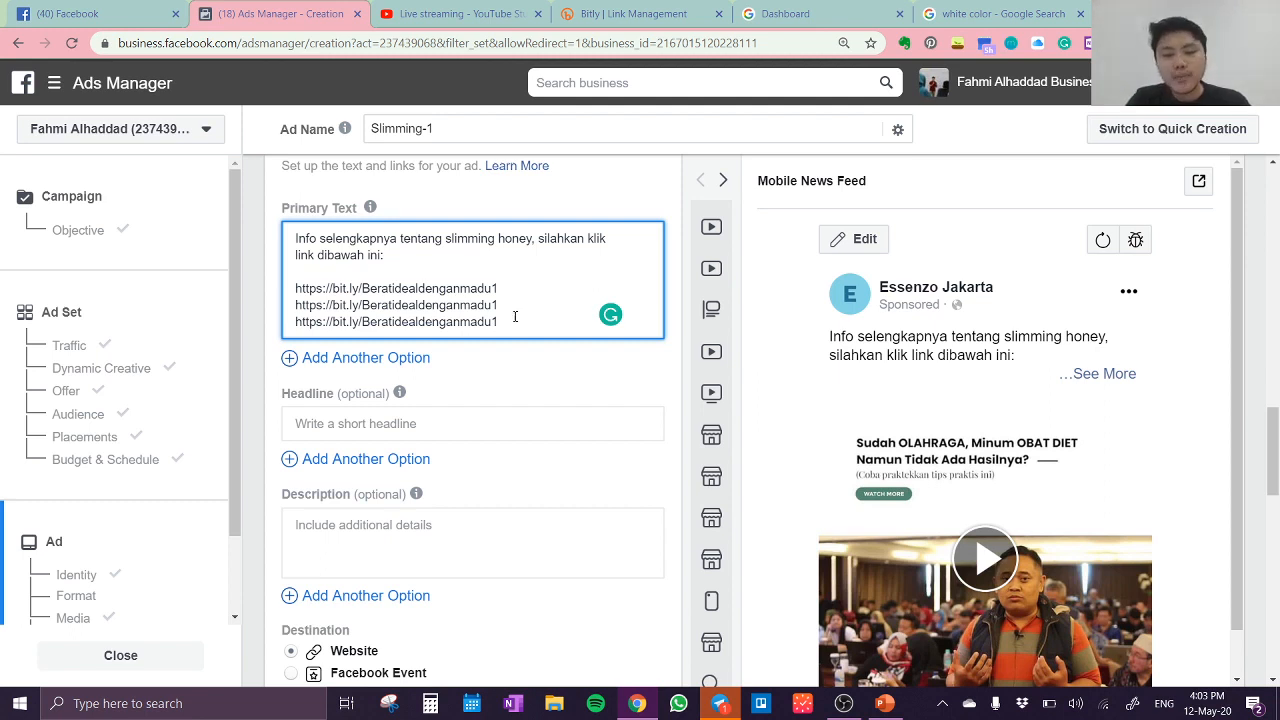
key(Return)
key(Return)
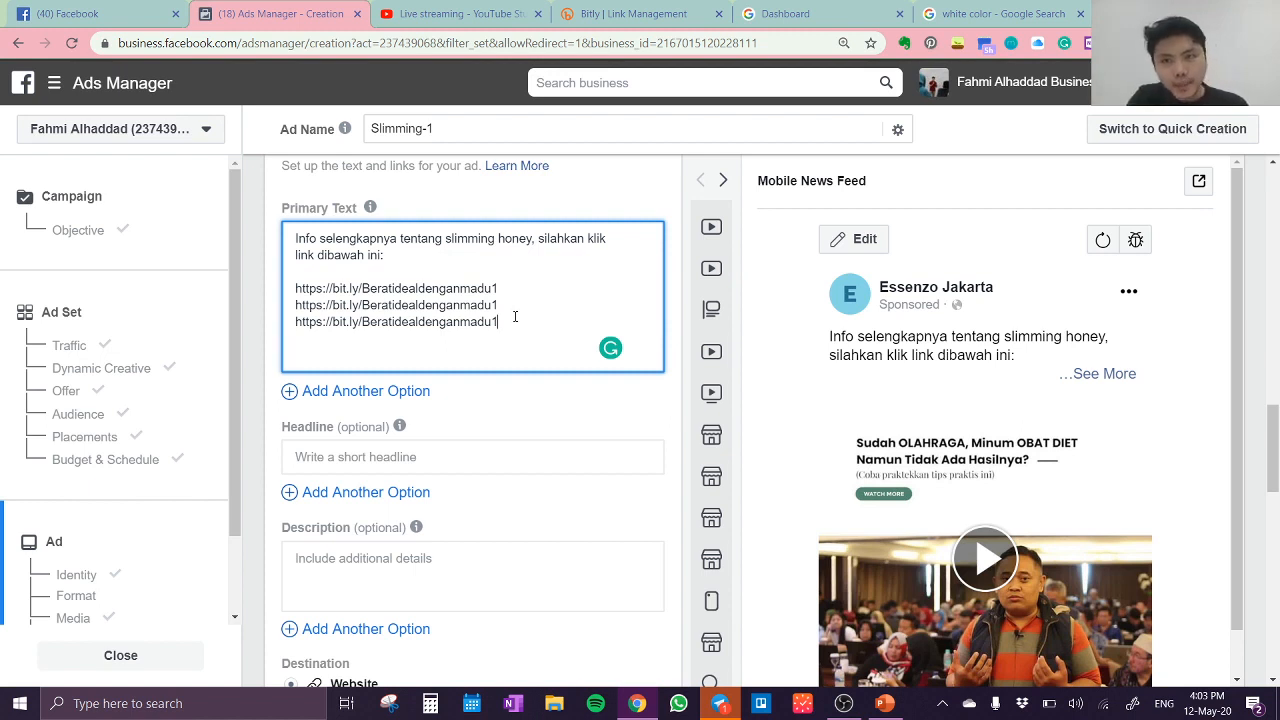
text(Atau)
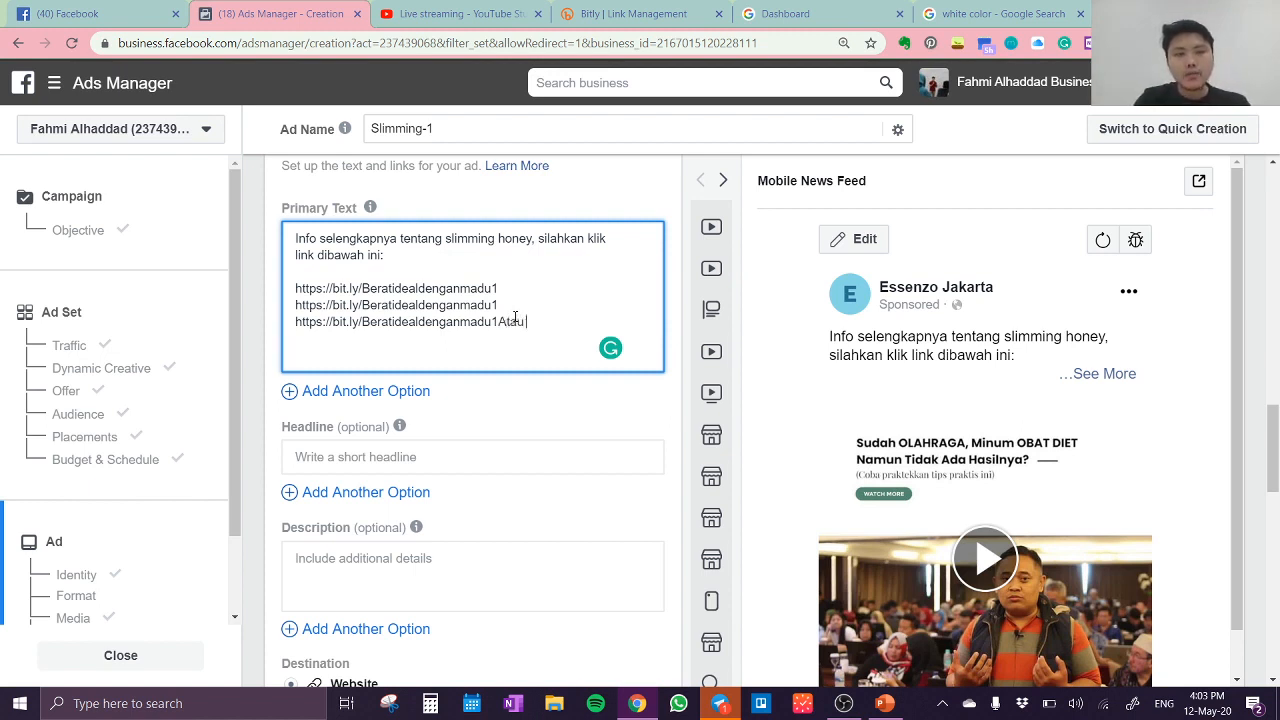
key(BackSpace)
key(BackSpace)
key(BackSpace)
key(BackSpace)
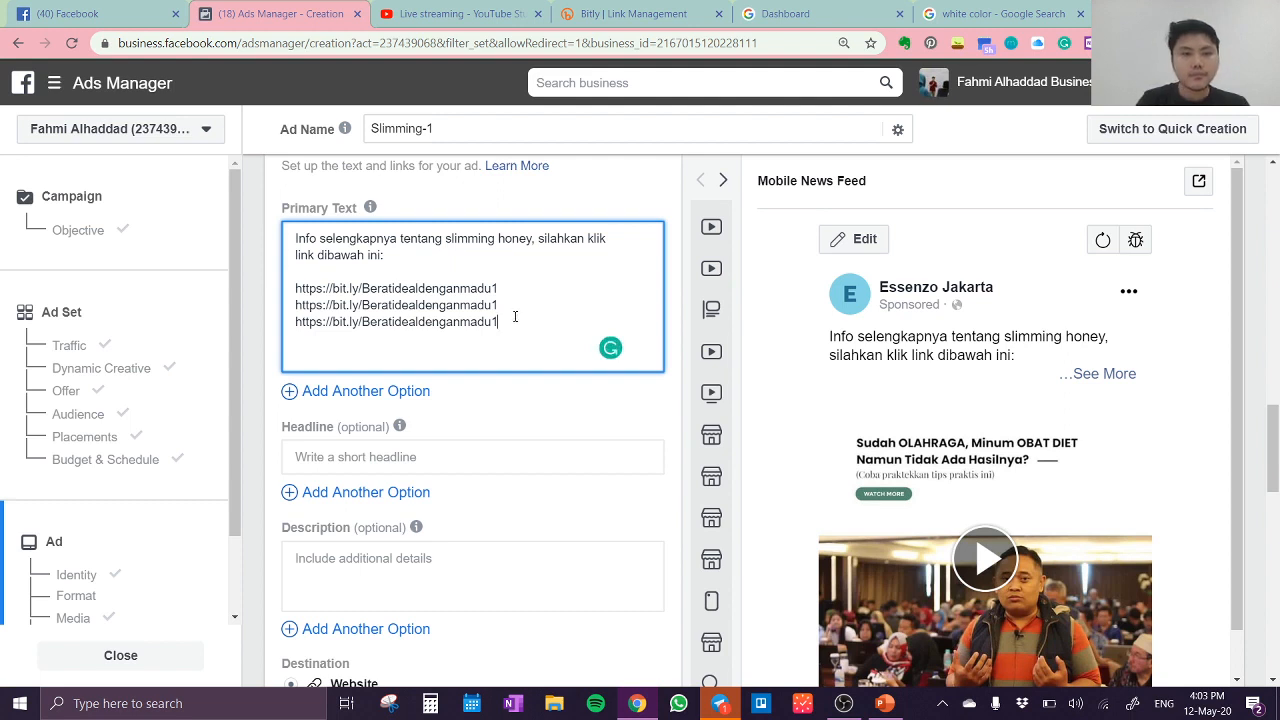
Step: Write the closing line "Atau KLIK tombol learn more/selengkapnya." below the links, separated by the blank line
click(486, 354)
text(Atau )
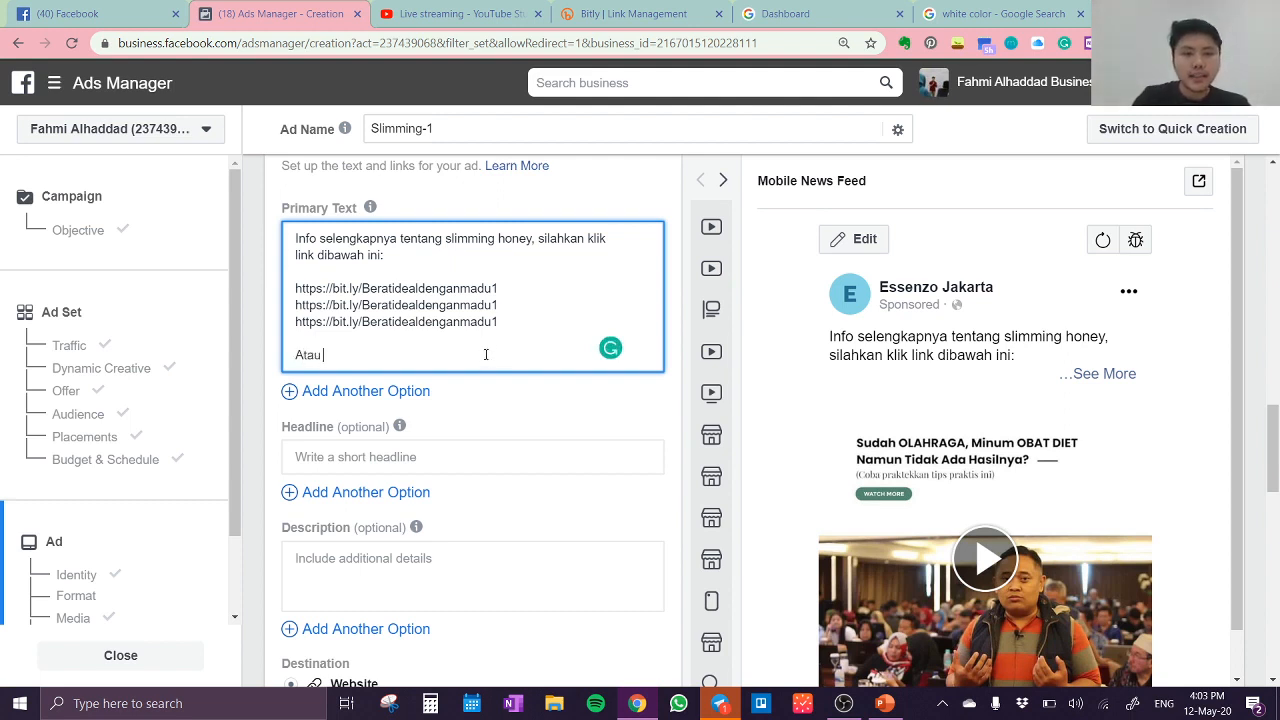
text(KLIK)
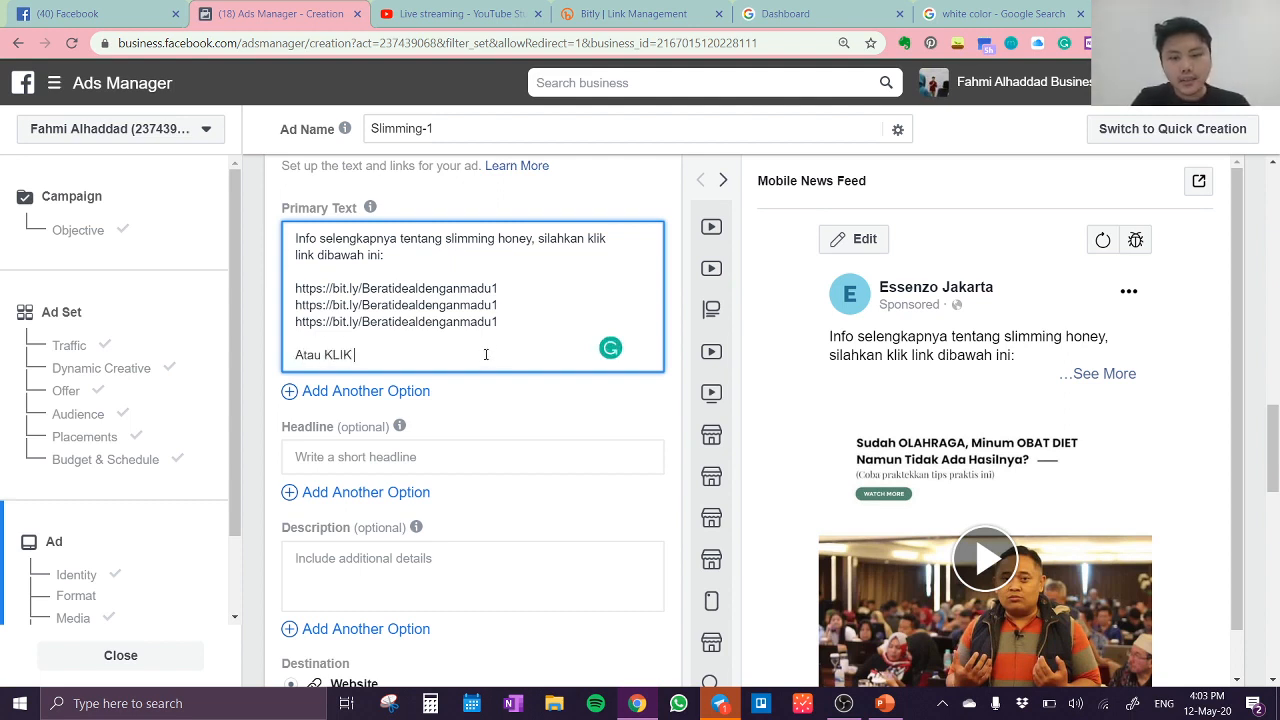
text( tombol )
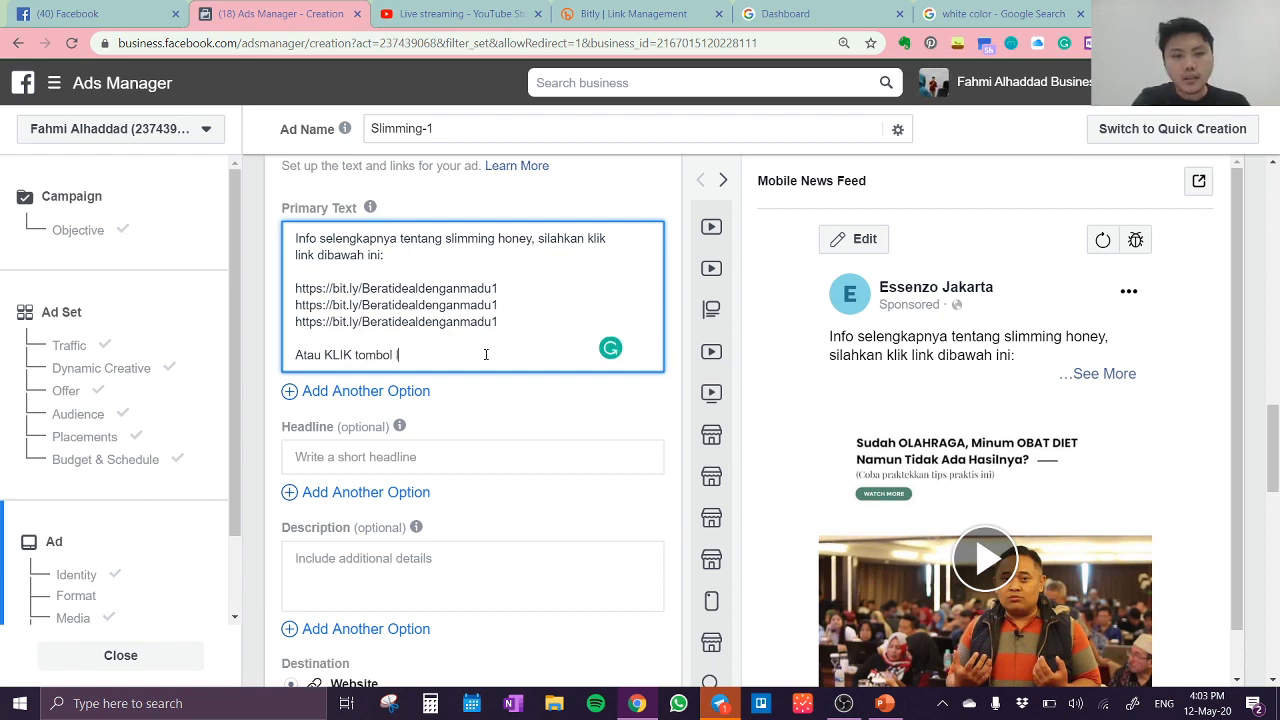
text(learn more/)
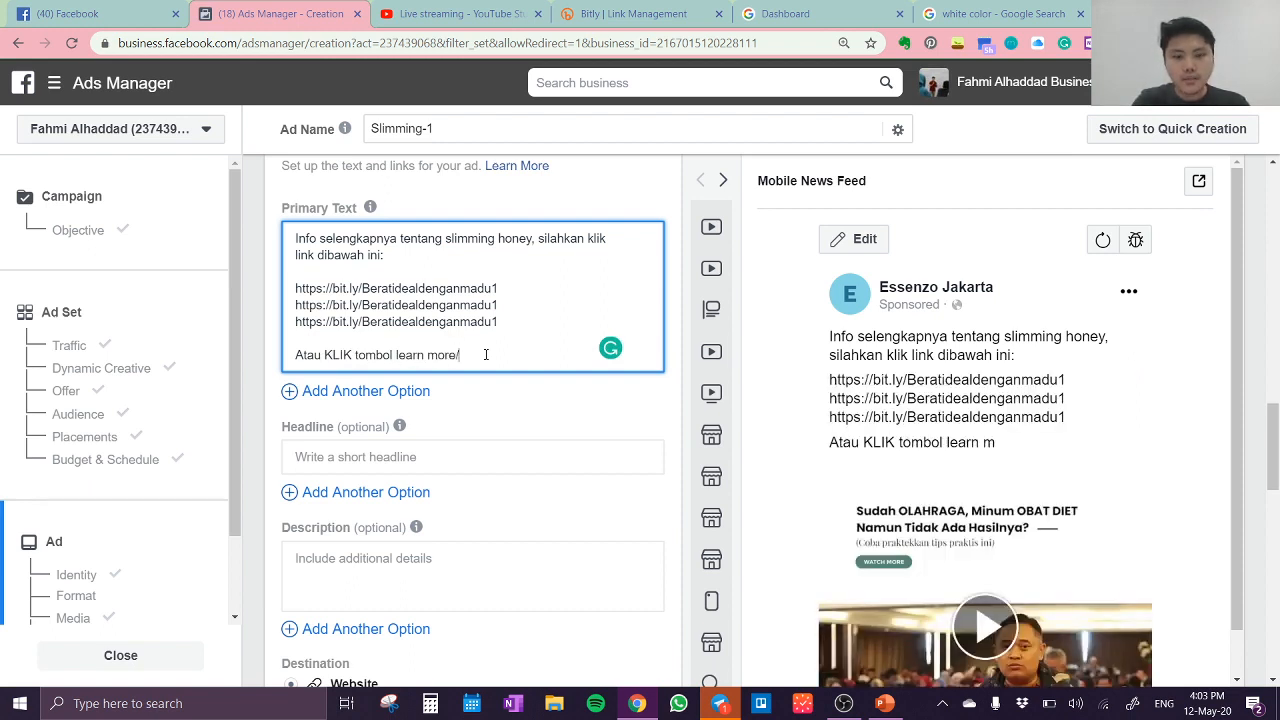
text(se)
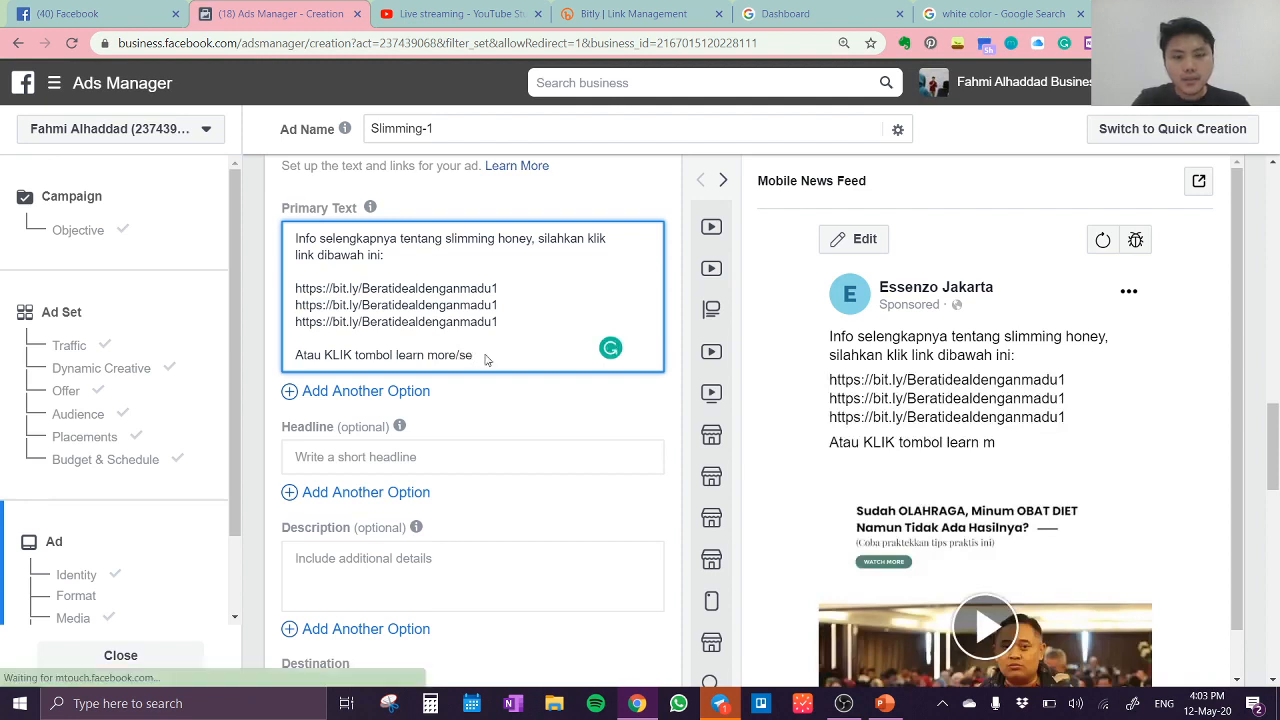
text(le)
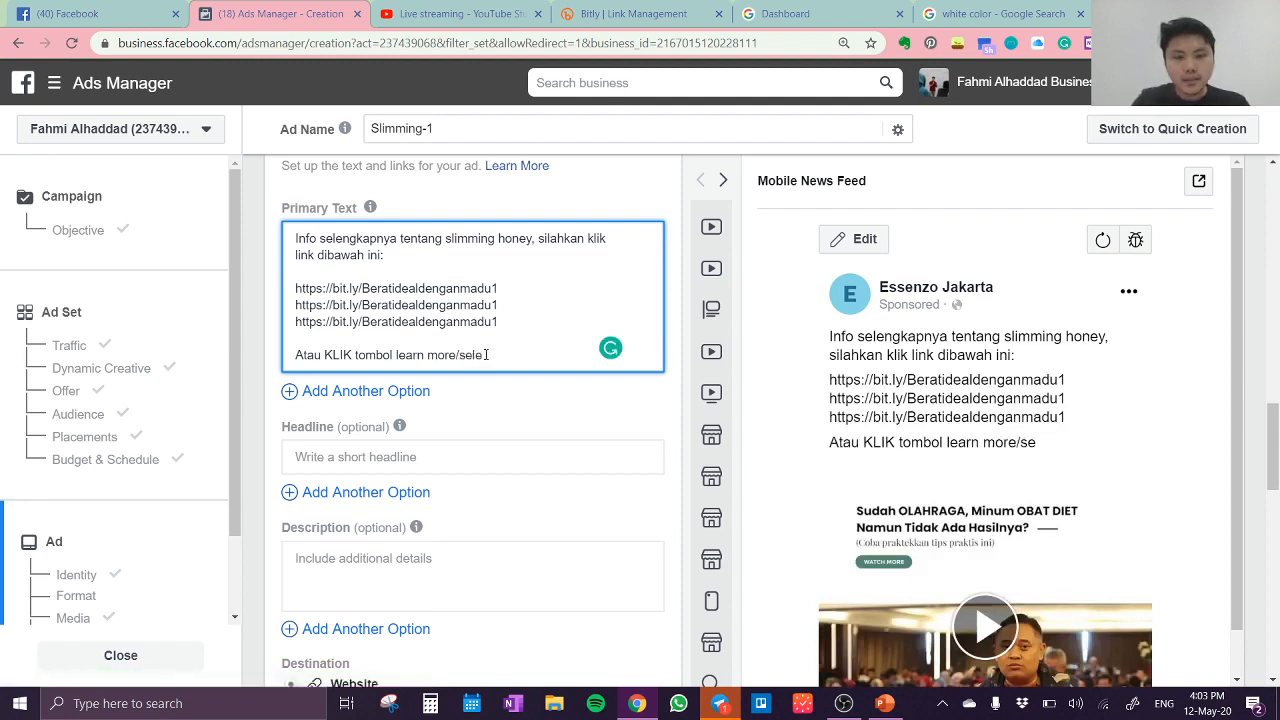
text(ngkapnya)
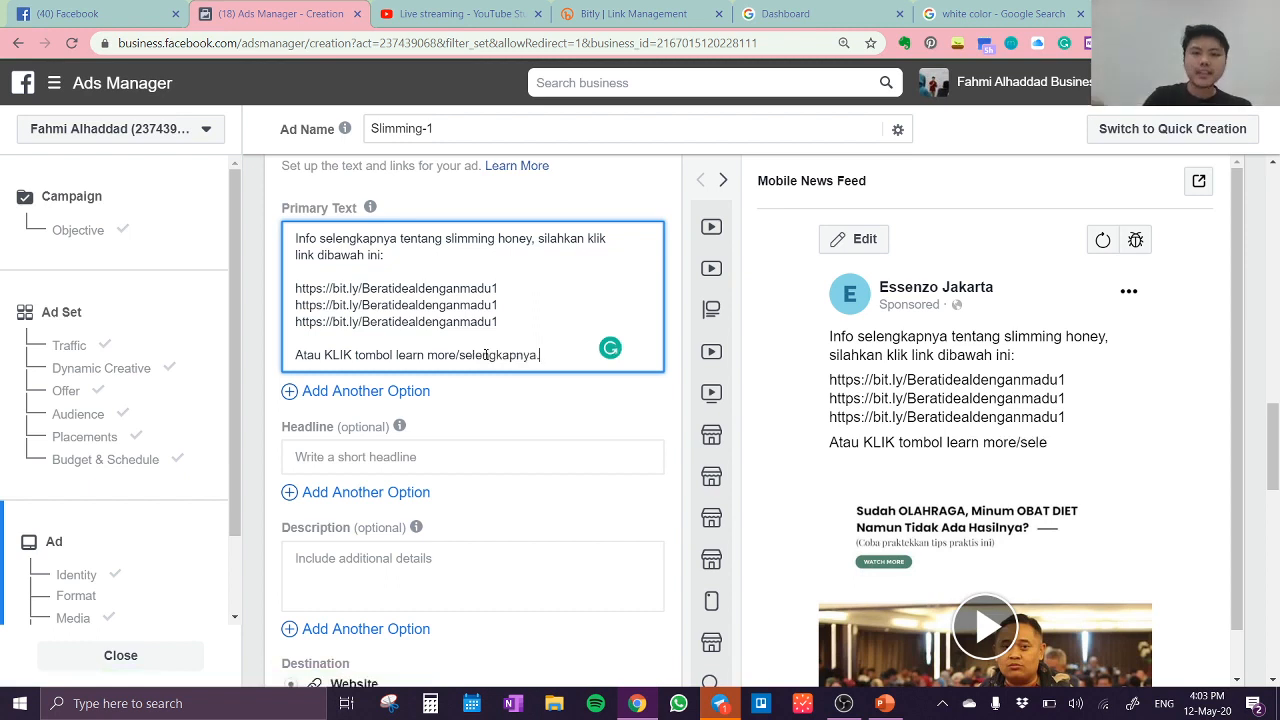
text(.)
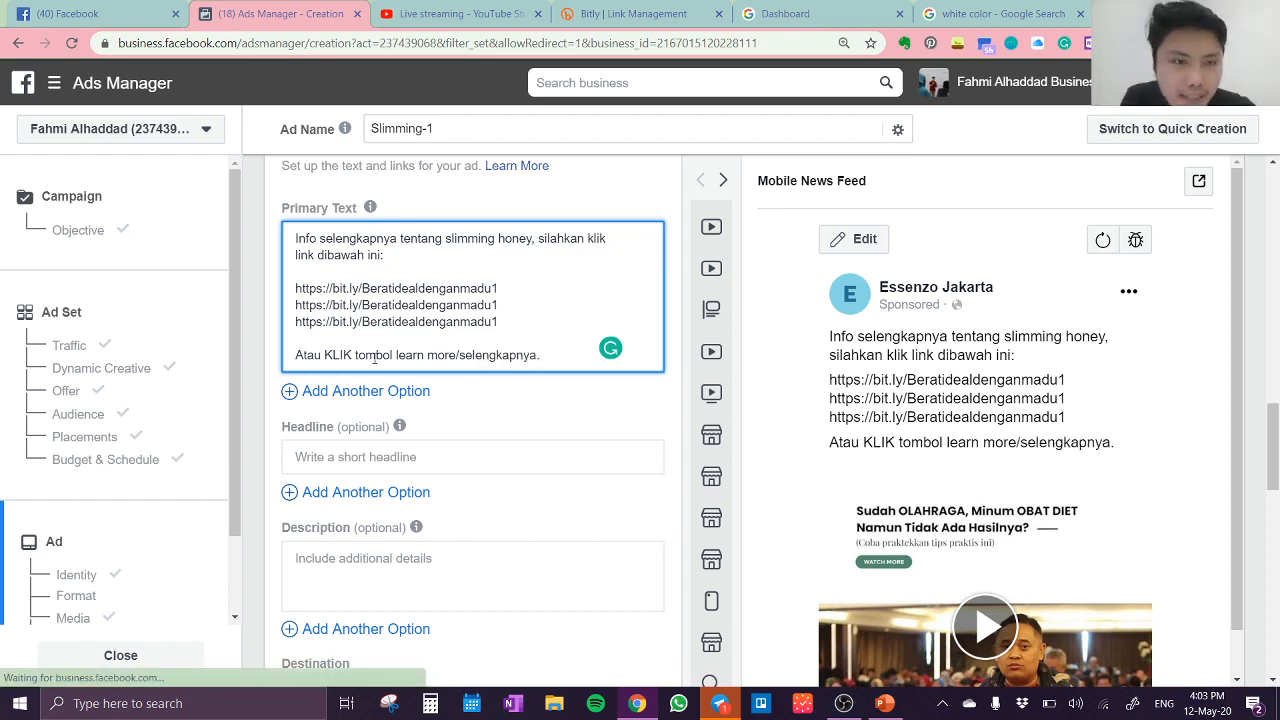
Step: Space out the slash and insert "pelajari" so the closing line reads "Atau KLIK tombol learn more / pelajari selengkapnya."
click(457, 347)
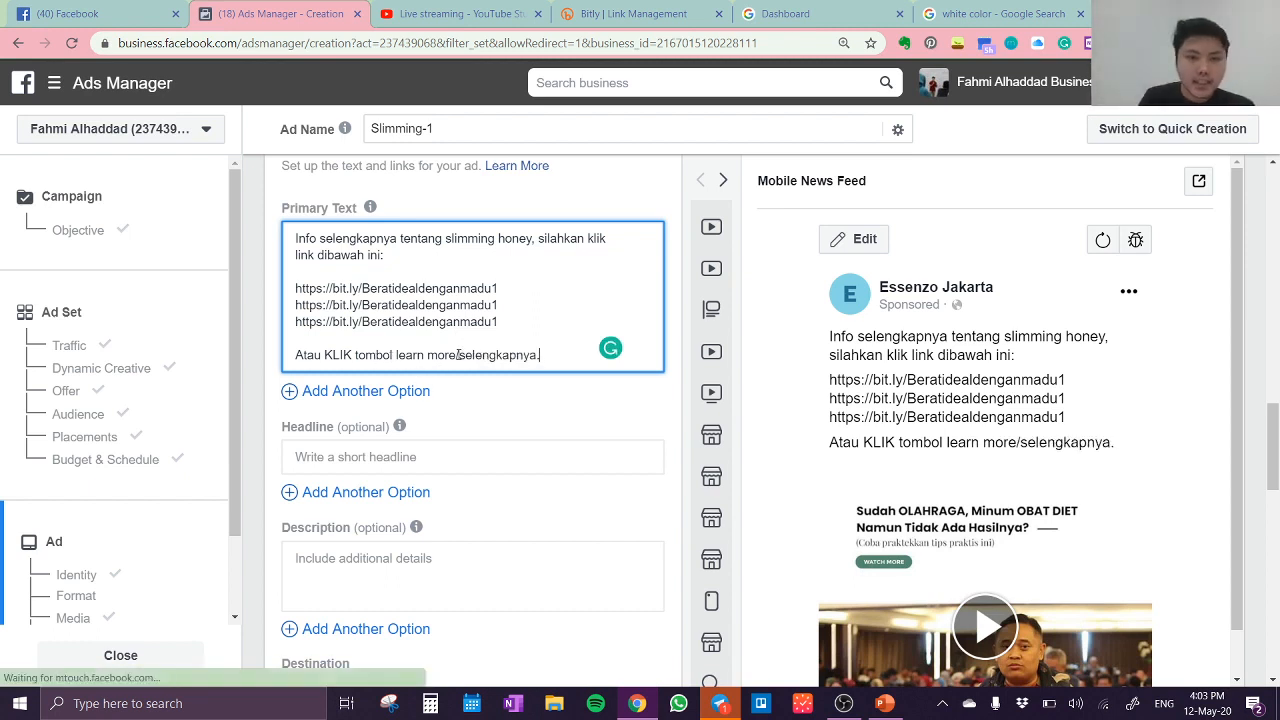
text(/)
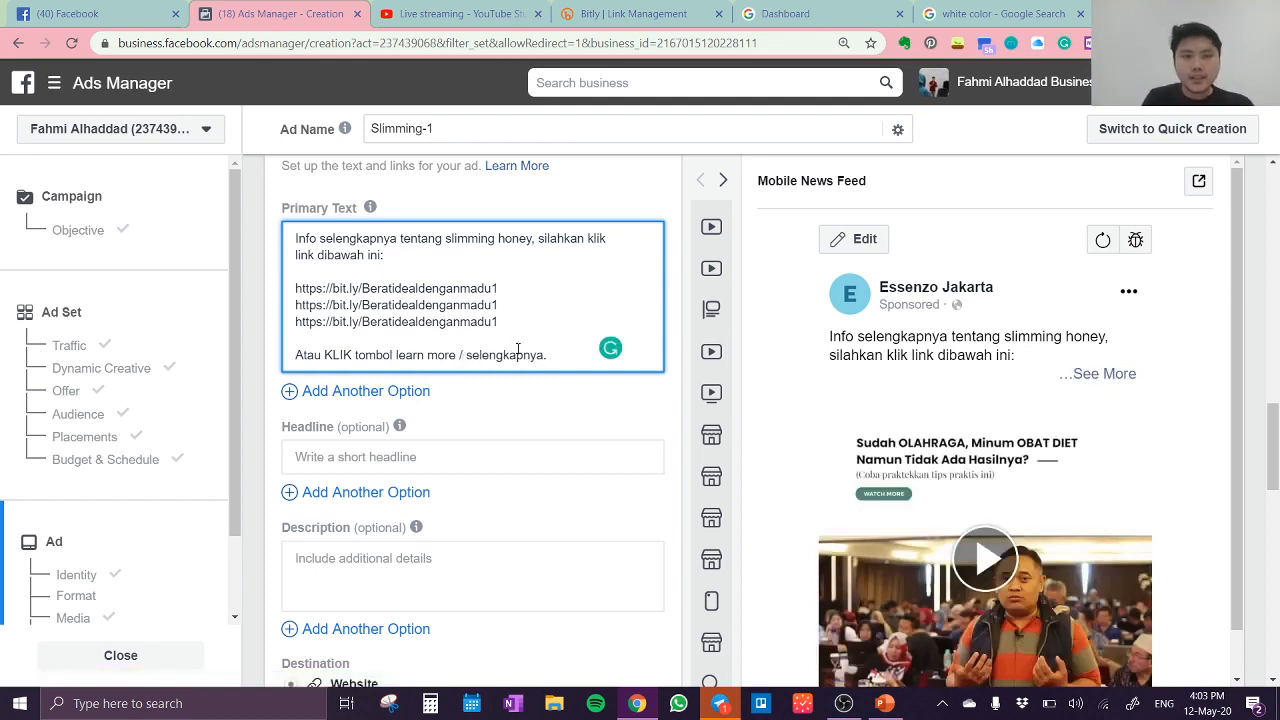
text( pelajari)
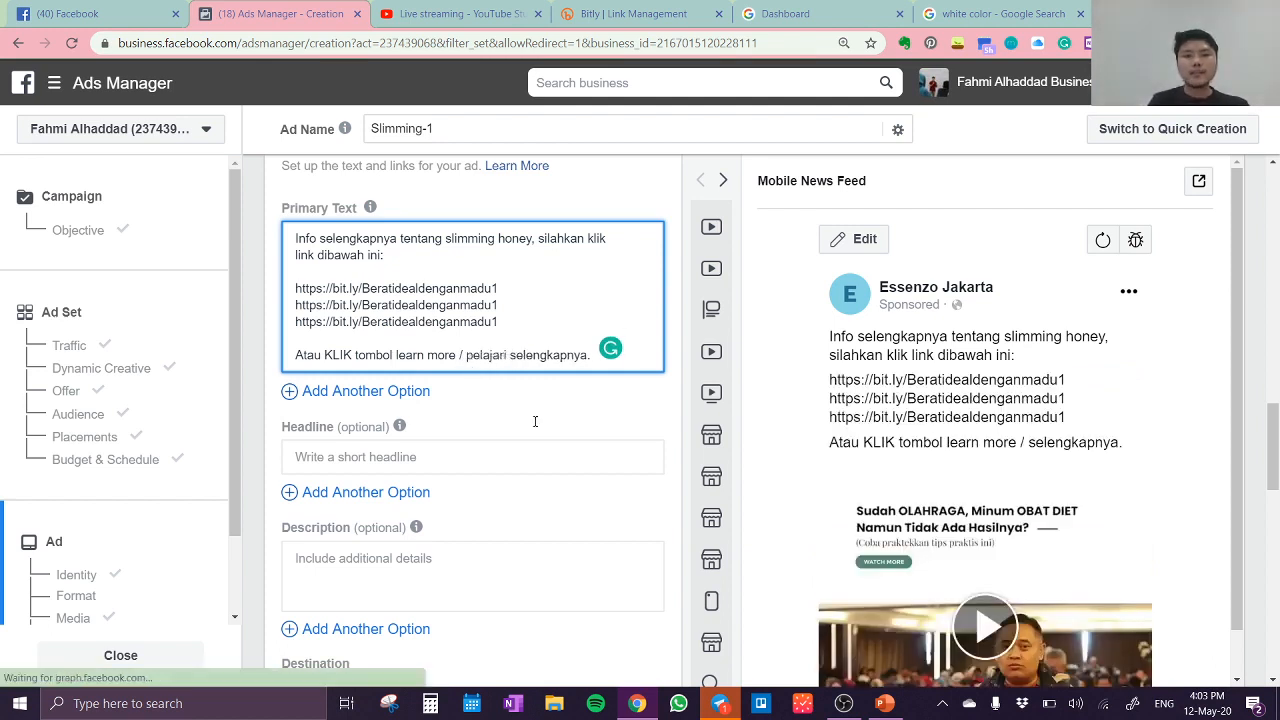
Step: Enter "Sehat dengan Madu" as the ad's headline
scroll(510, 424, up, 2)
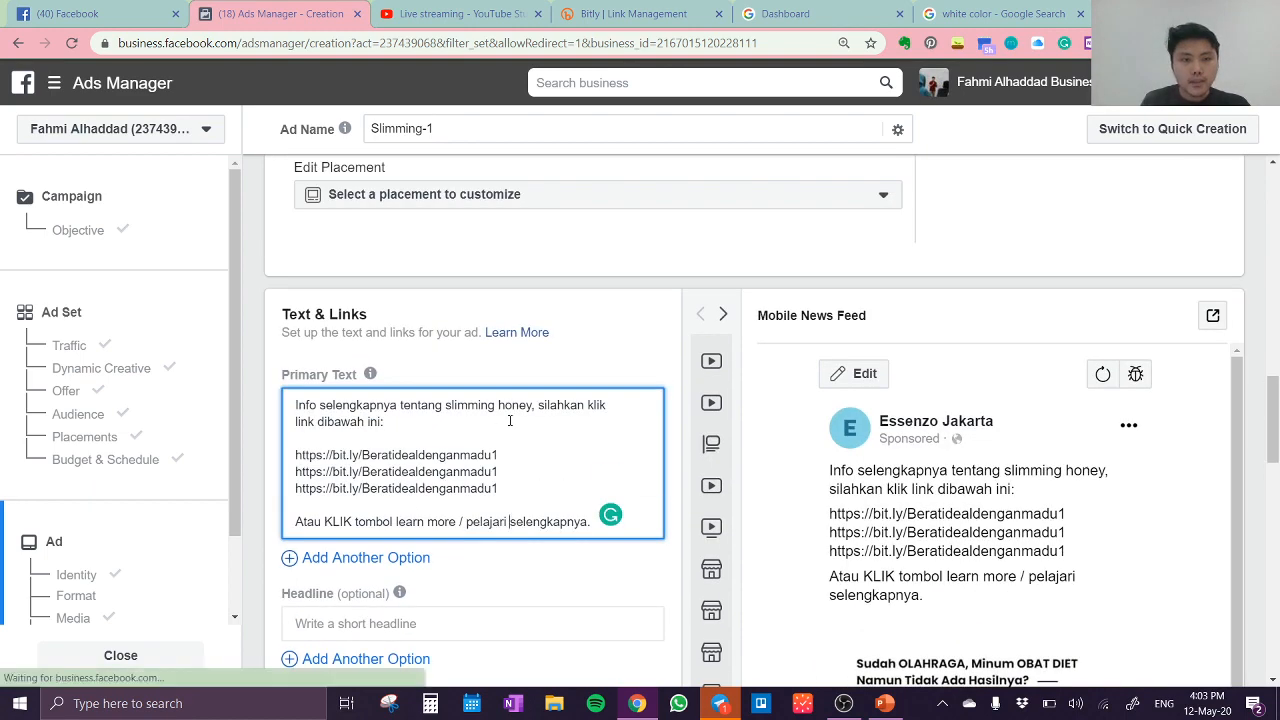
scroll(510, 421, down, 2)
click(514, 459)
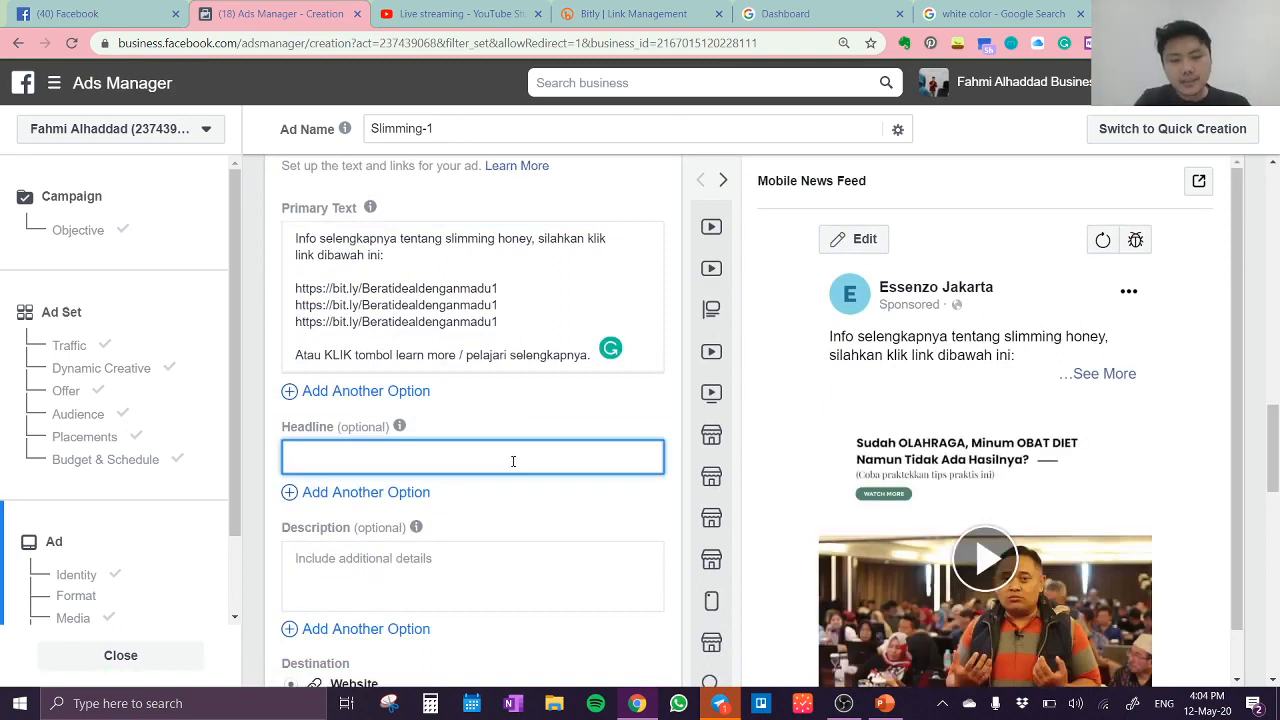
text(Seha)
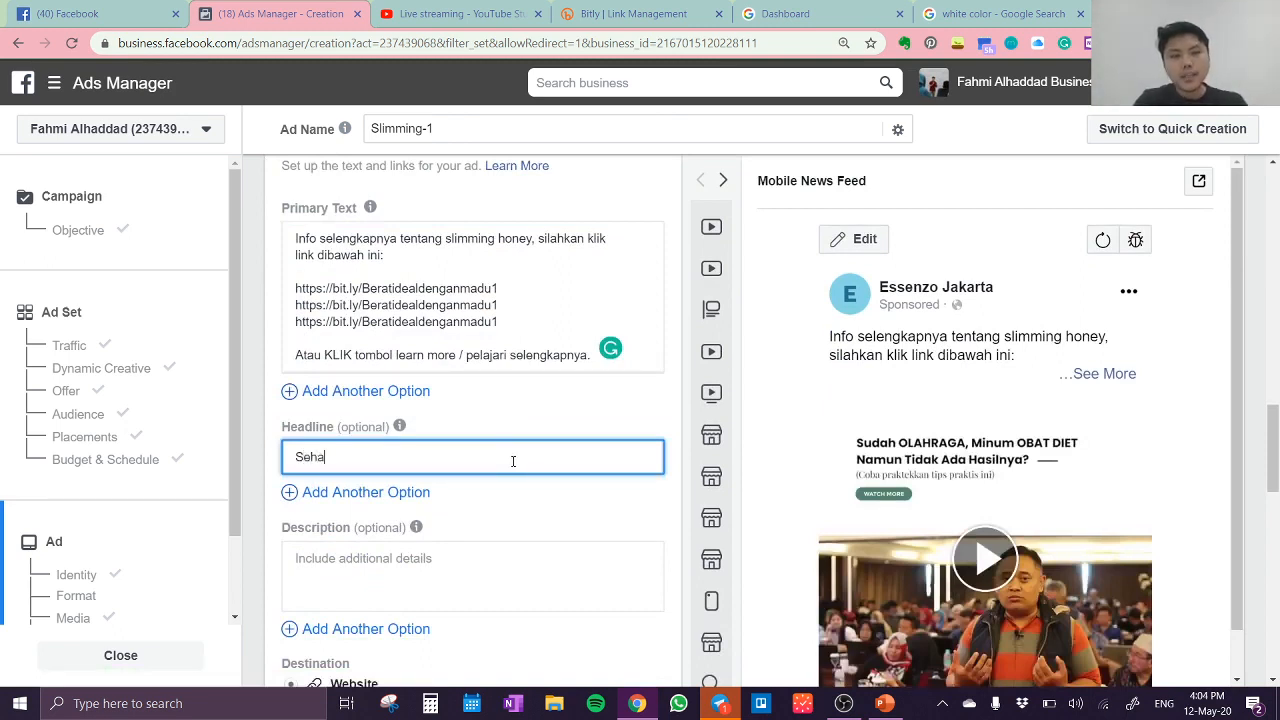
text(t de)
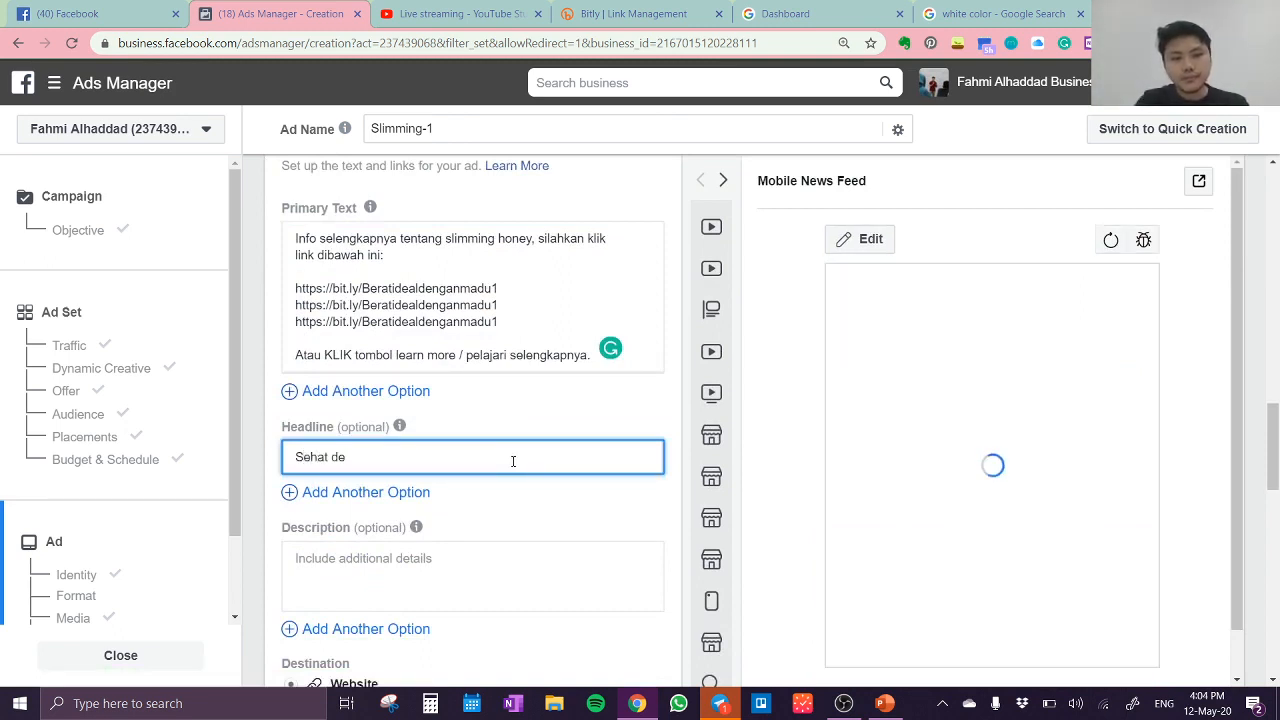
text(ngan Madu)
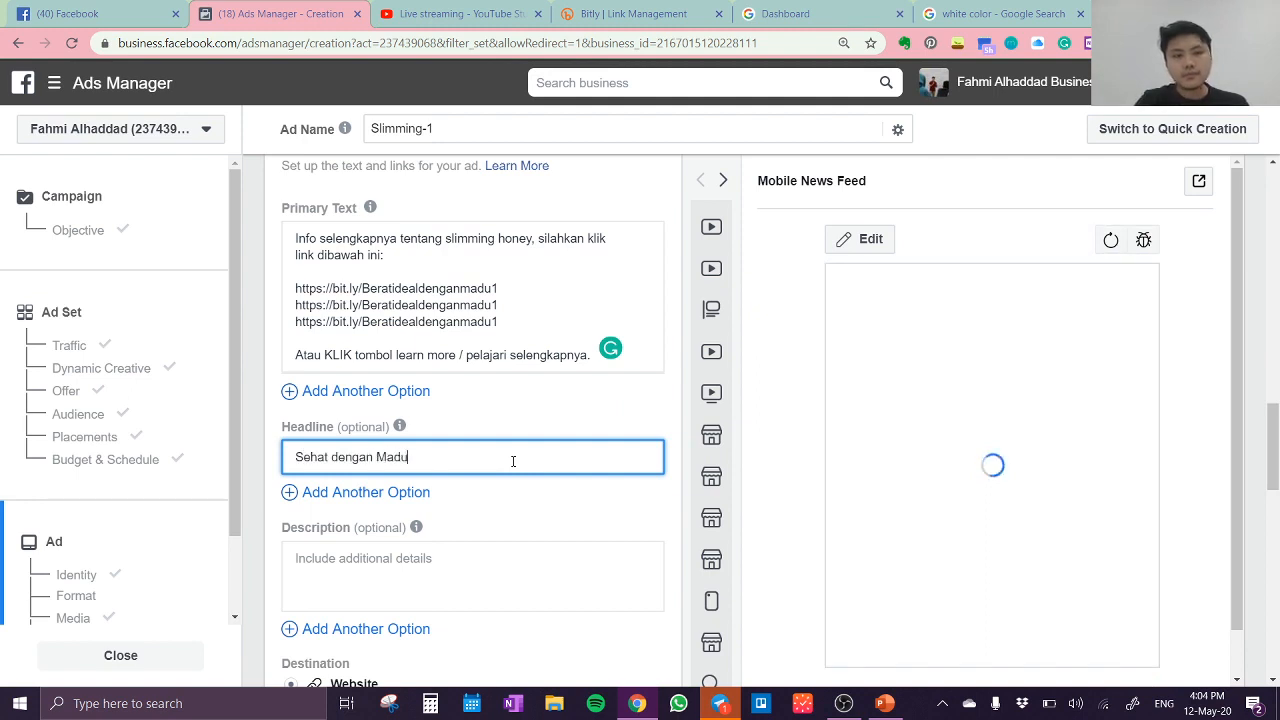
click(518, 572)
scroll(531, 506, up, 5)
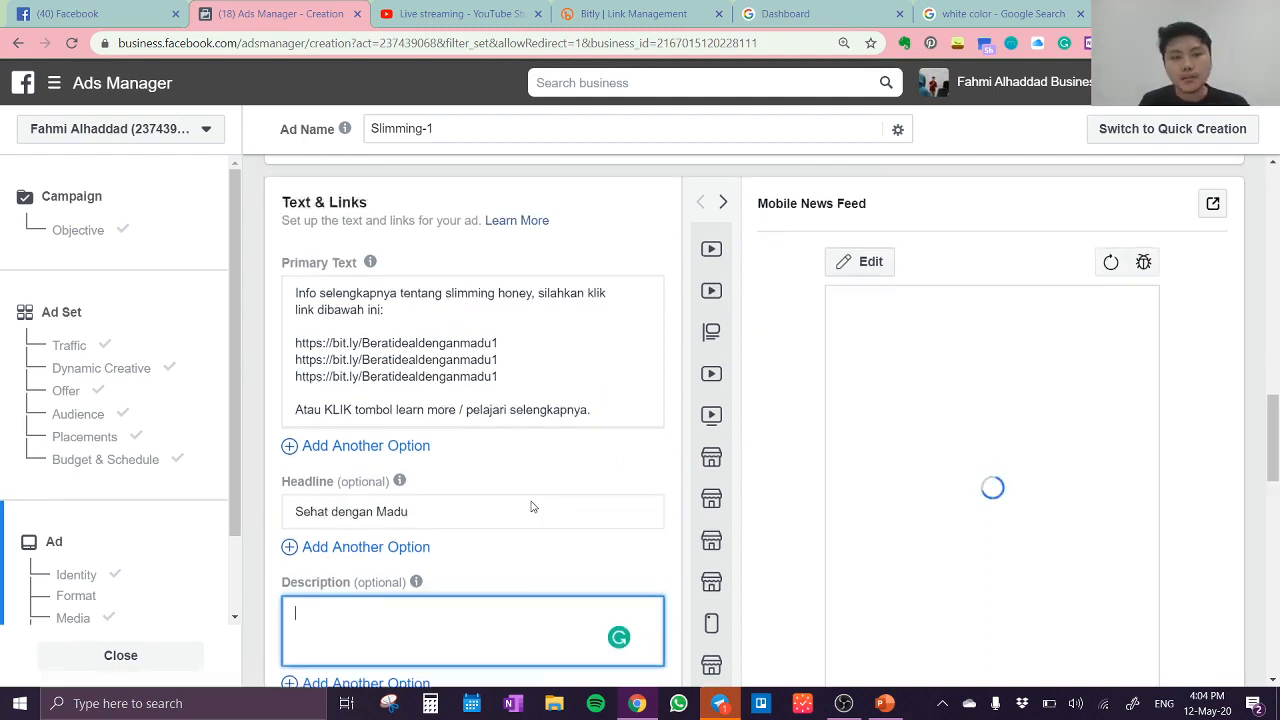
scroll(532, 506, down, 3)
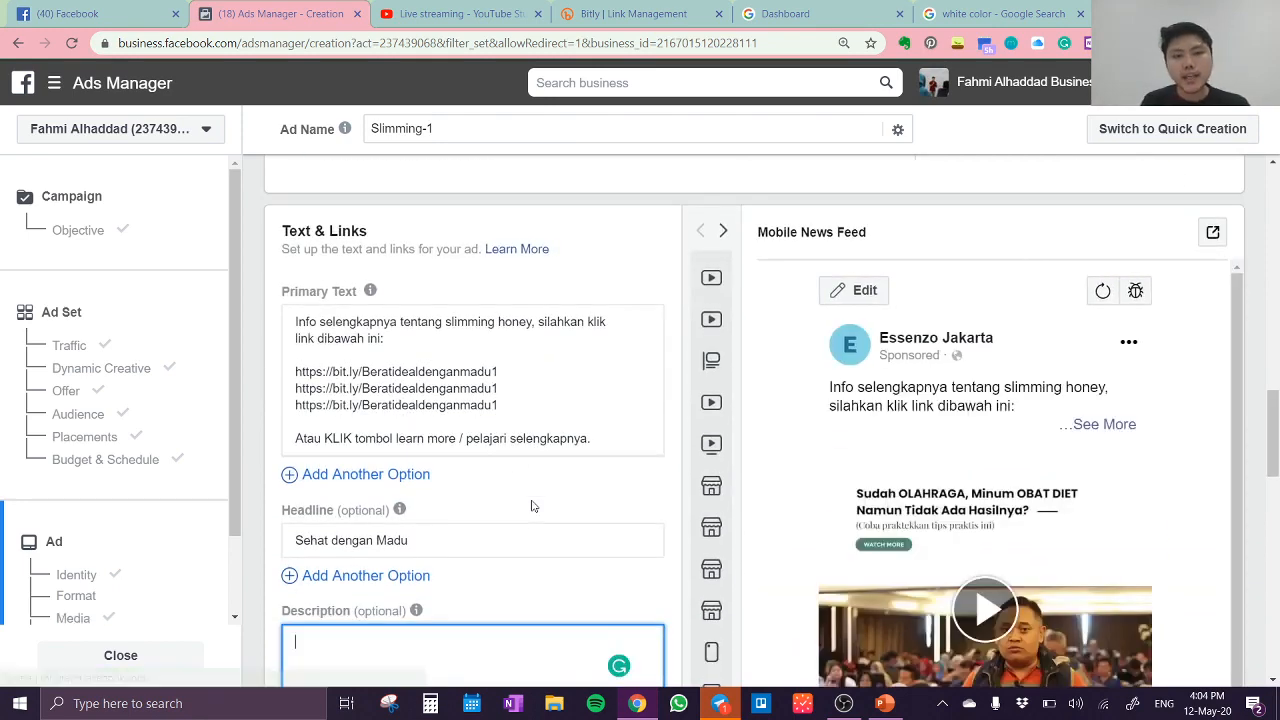
scroll(532, 503, down, 2)
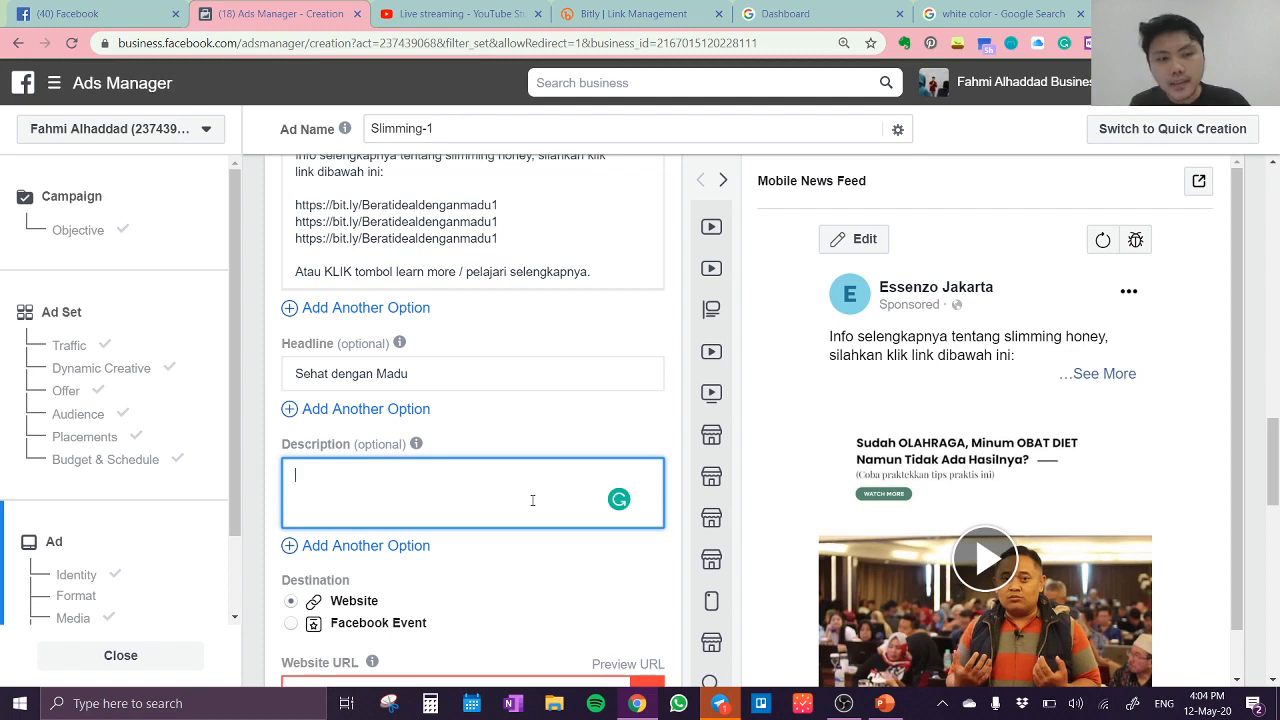
scroll(532, 500, down, 2)
click(497, 537)
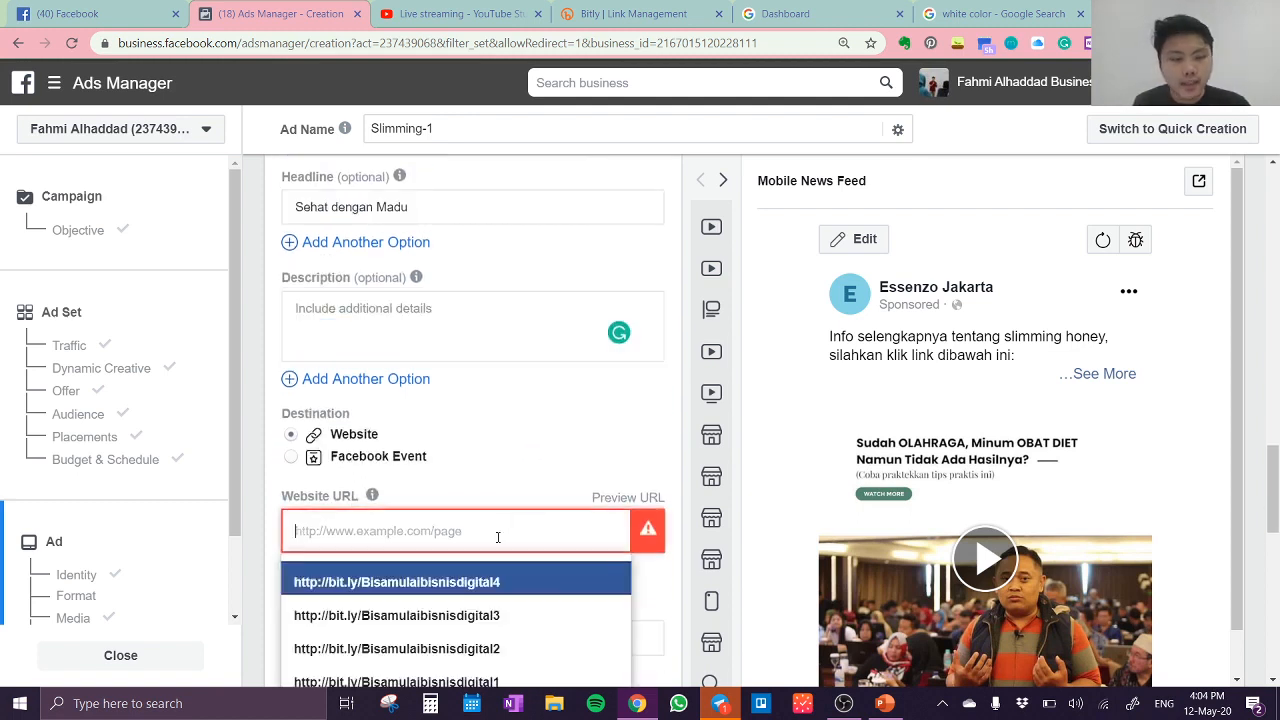
text(https://bit.ly/Beratidealdenganmadu1)
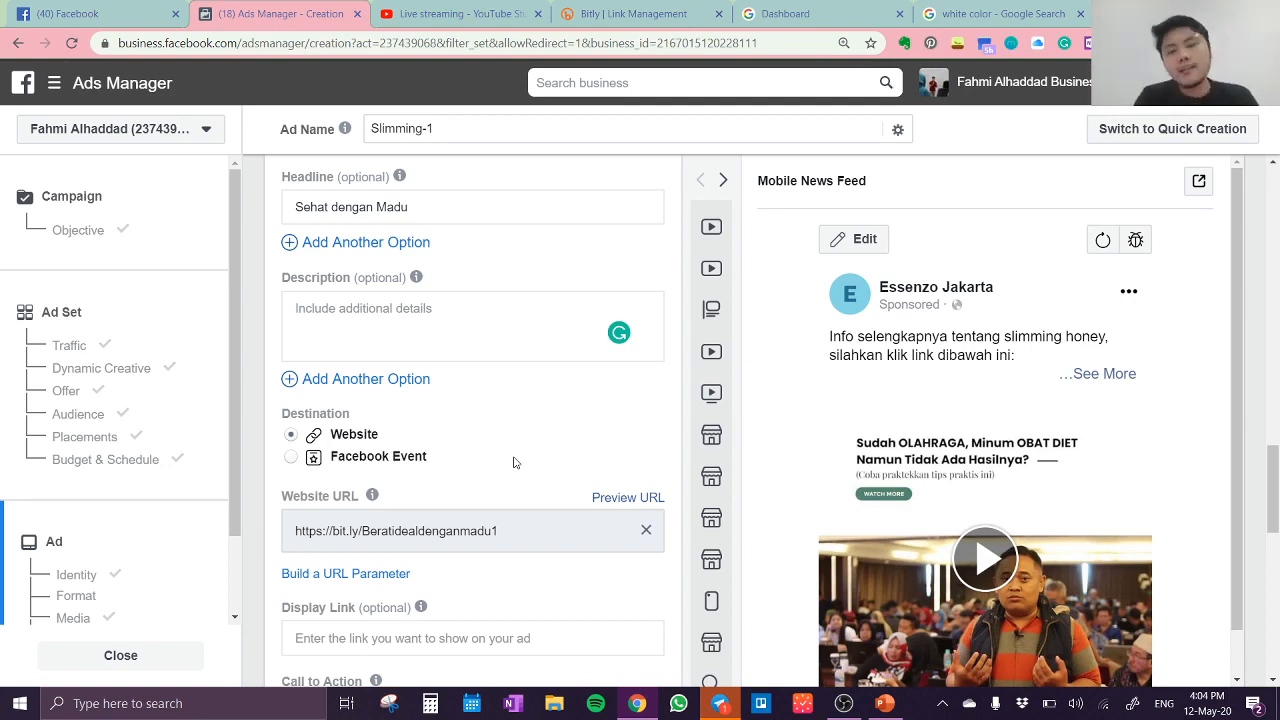
scroll(520, 458, up, 2)
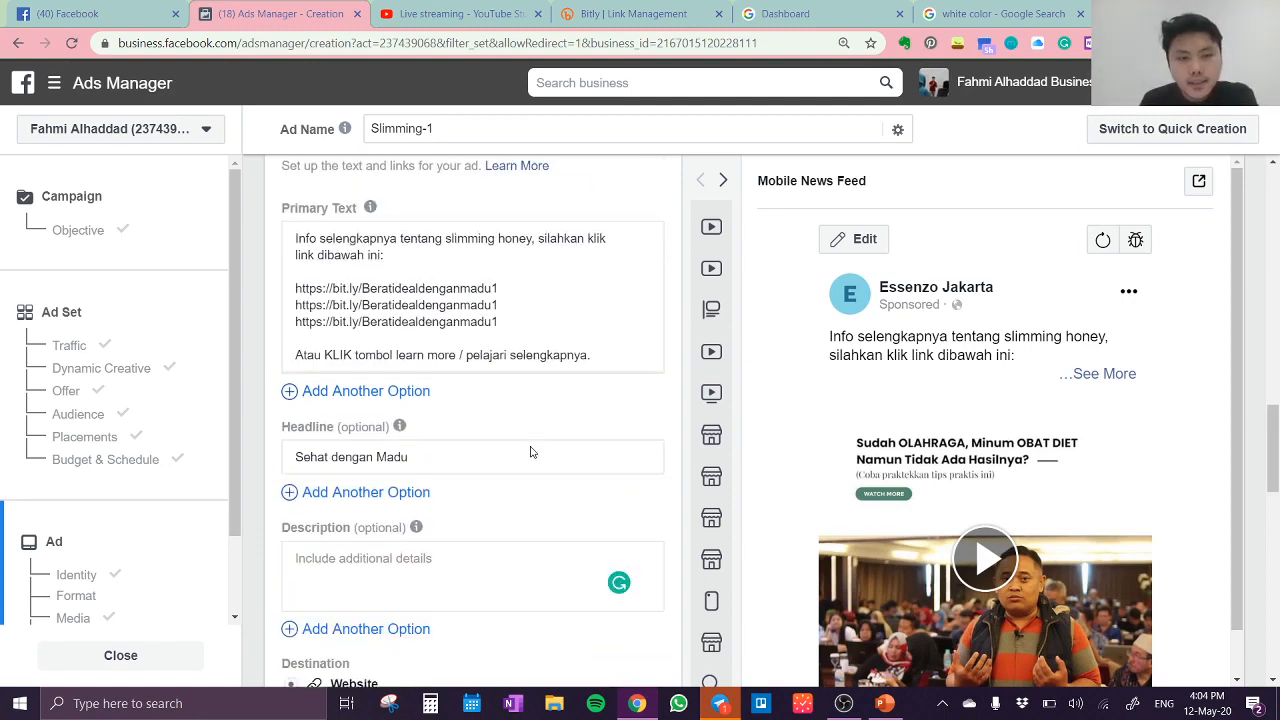
Step: Keep the remaining link, language and tracking options as they are and confirm the ad to submit the campaign
scroll(530, 453, down, 4)
scroll(532, 452, down, 3)
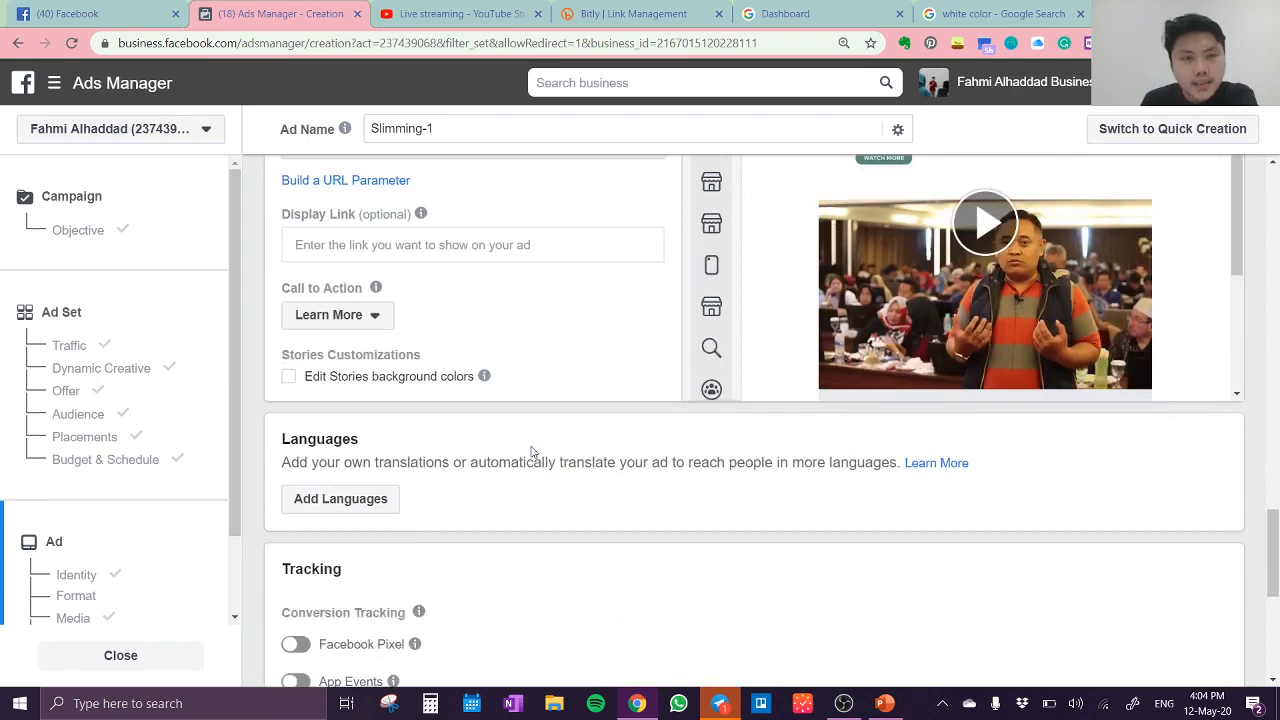
scroll(532, 452, down, 5)
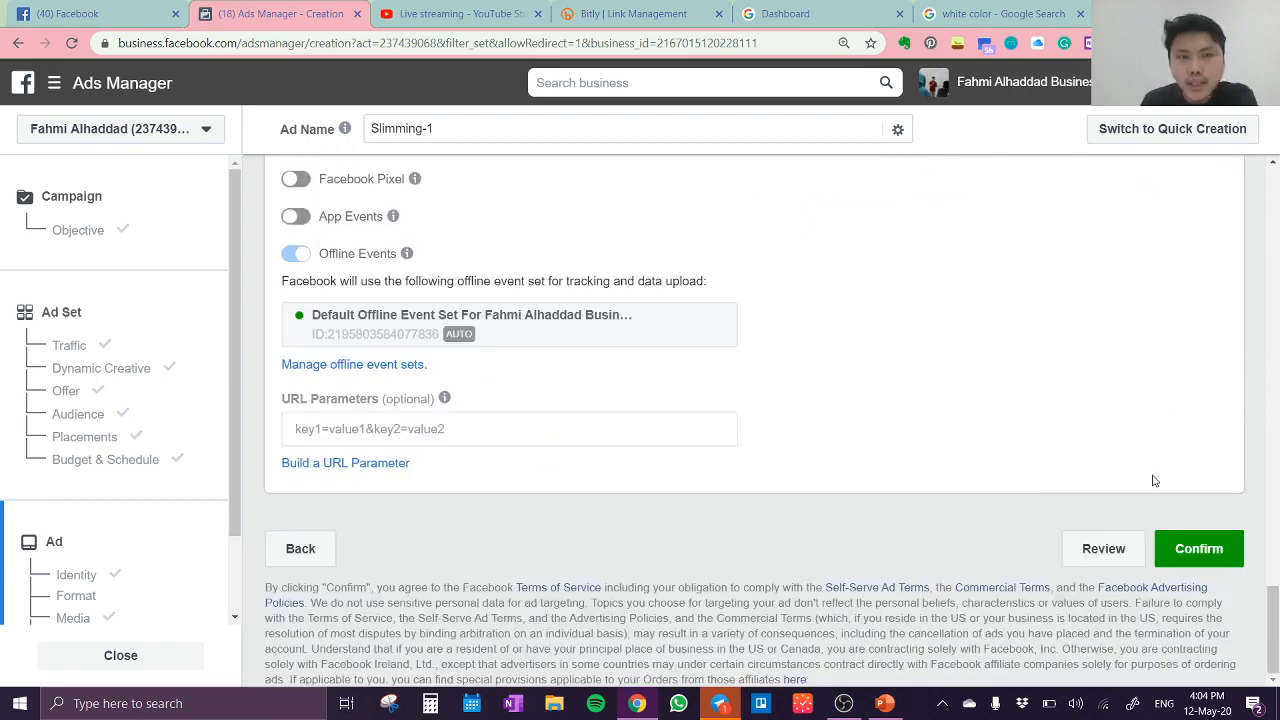
click(1200, 550)
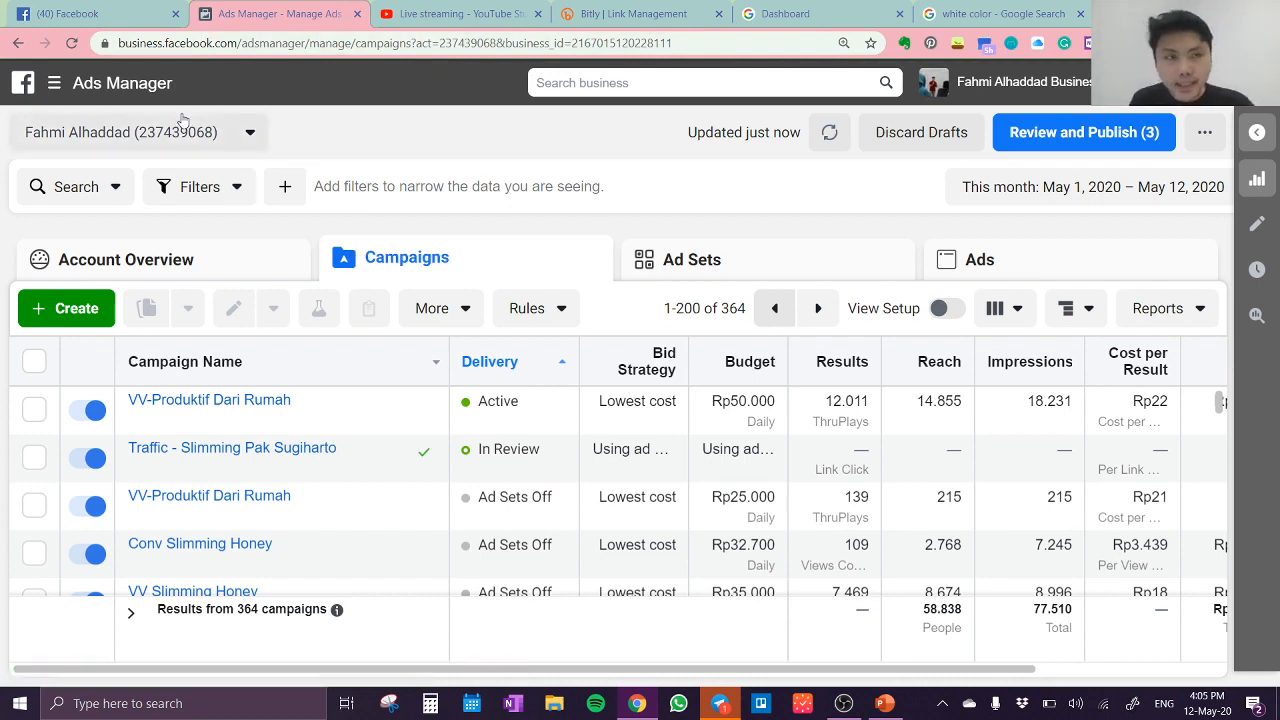
Step: Open the ad account's payment settings from Billing, close the "white color" search page, and start adding money to the prepaid balance
click(55, 86)
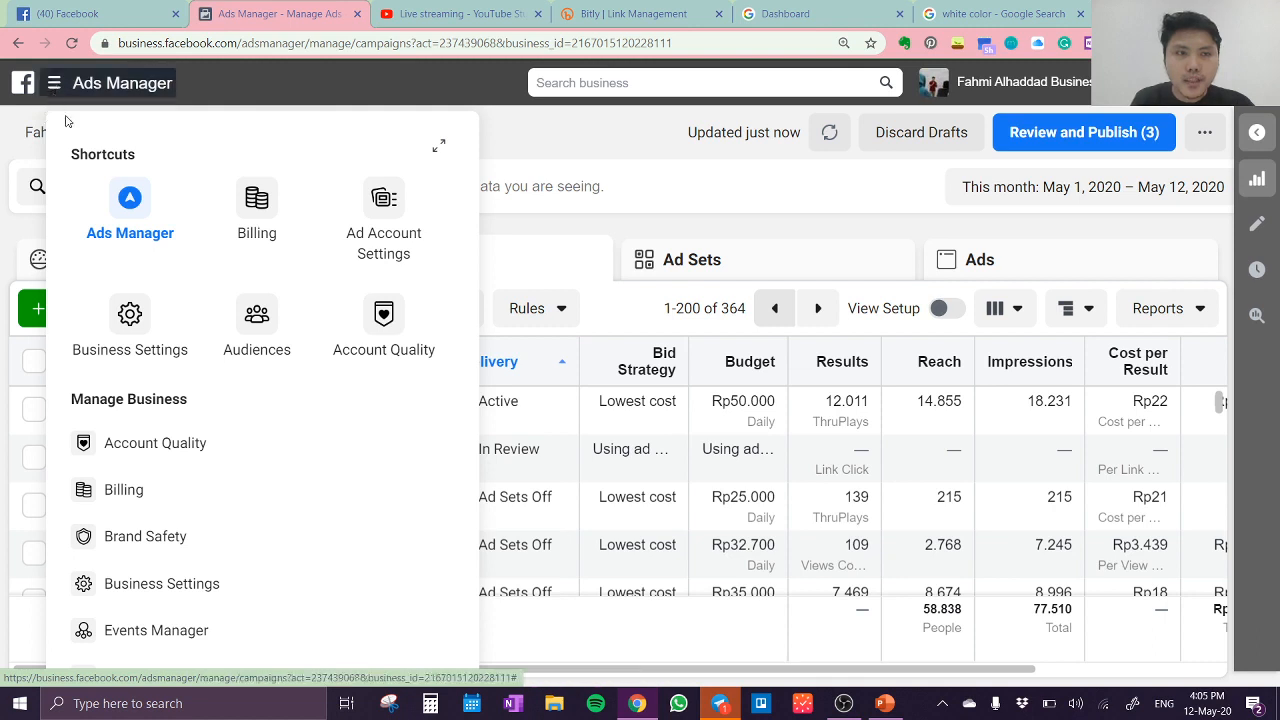
click(261, 211)
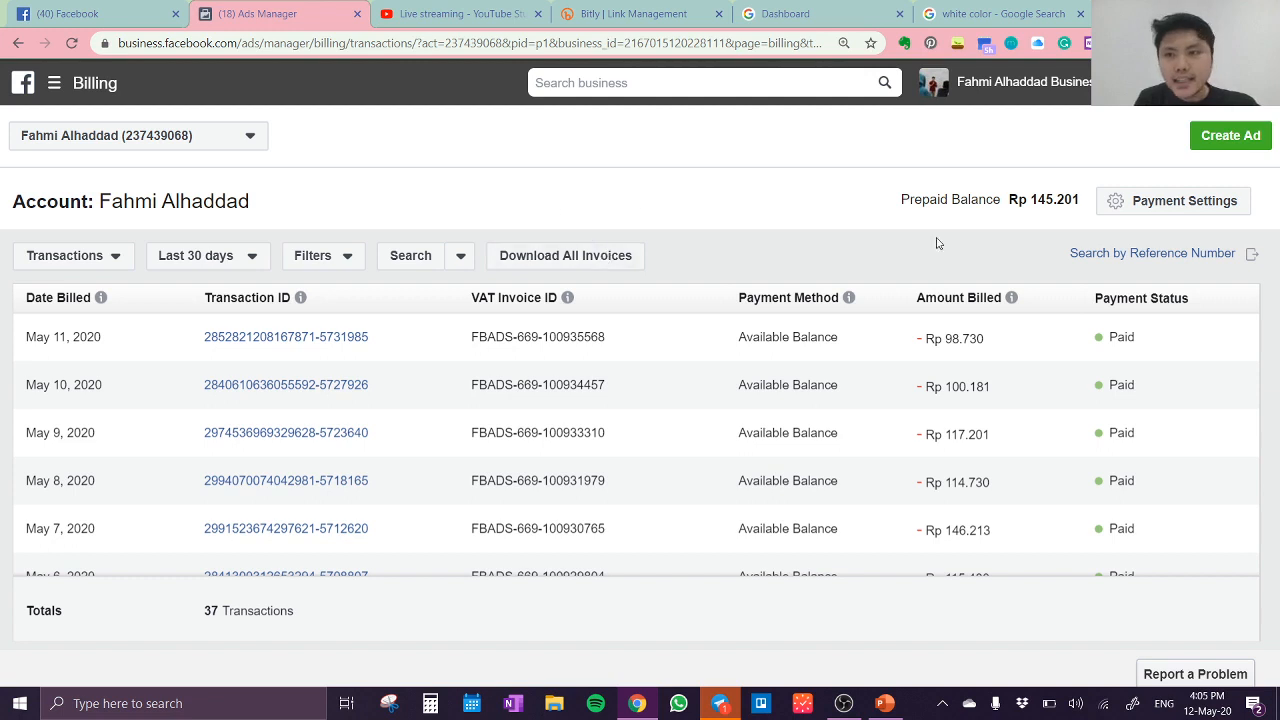
click(1168, 205)
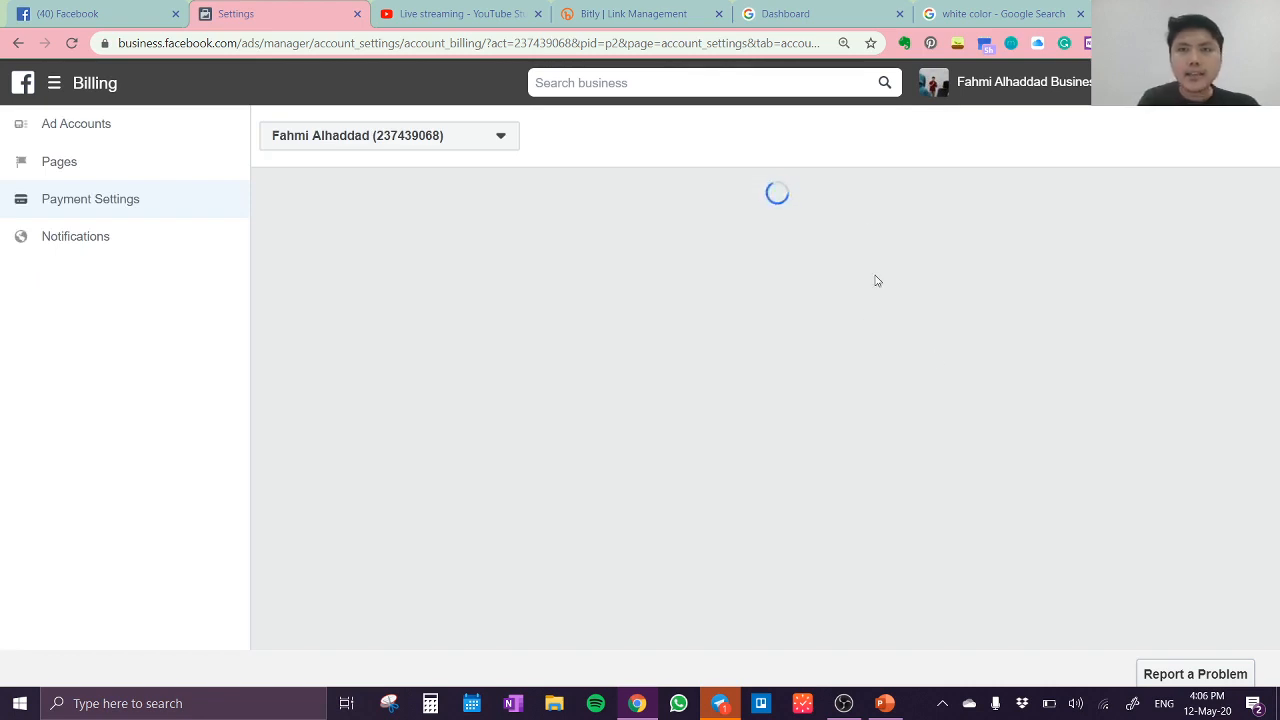
click(1080, 13)
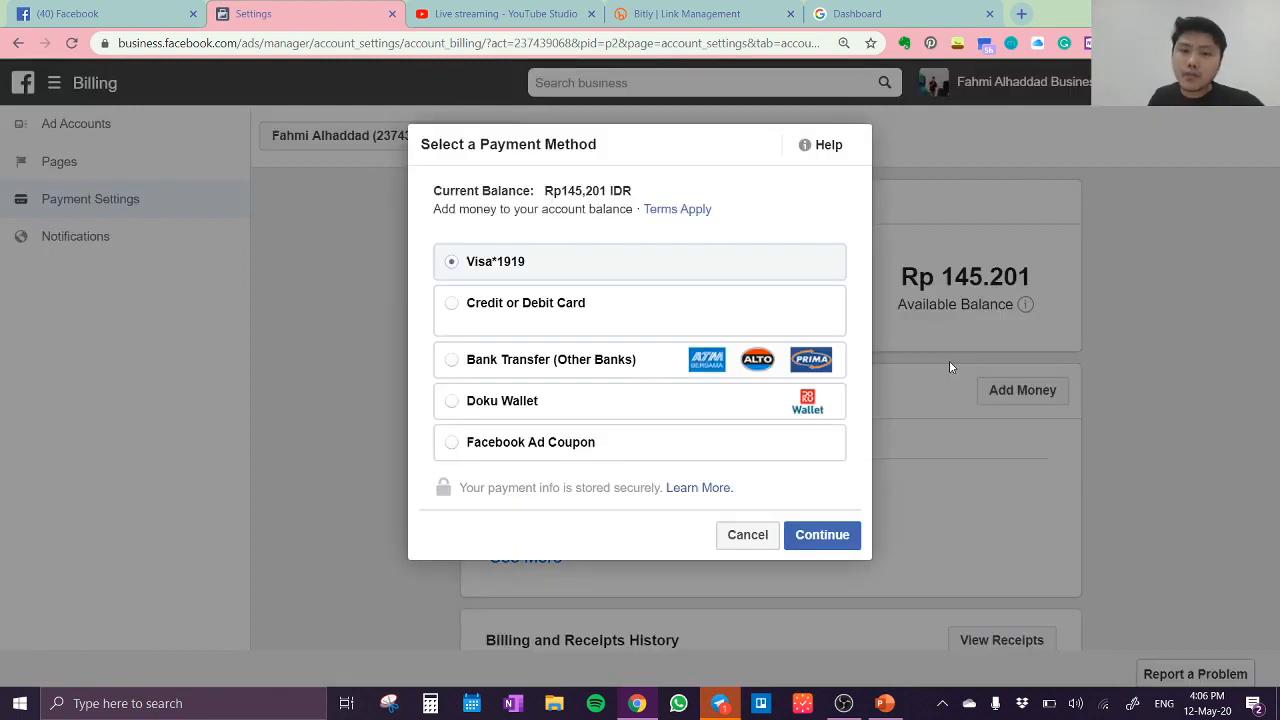
Step: Look at the new card option, select Bank Transfer (Other Banks) as the payment method, and continue to the amount
click(559, 309)
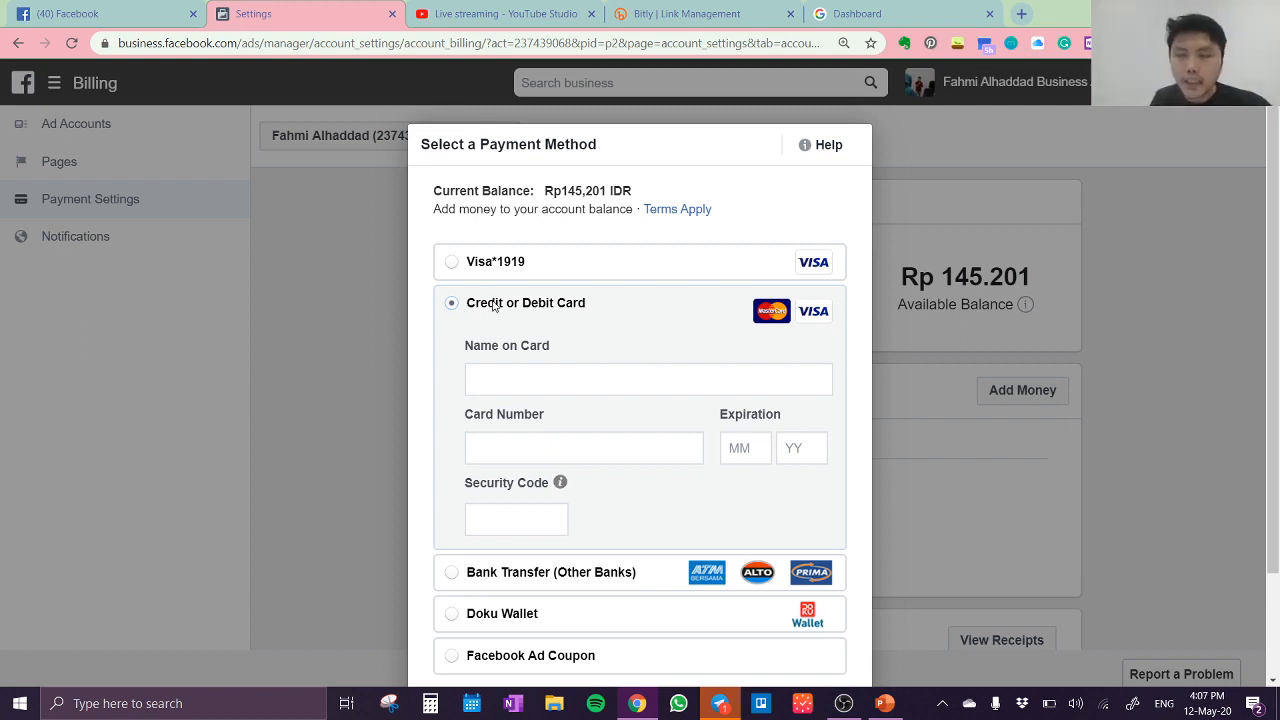
click(530, 265)
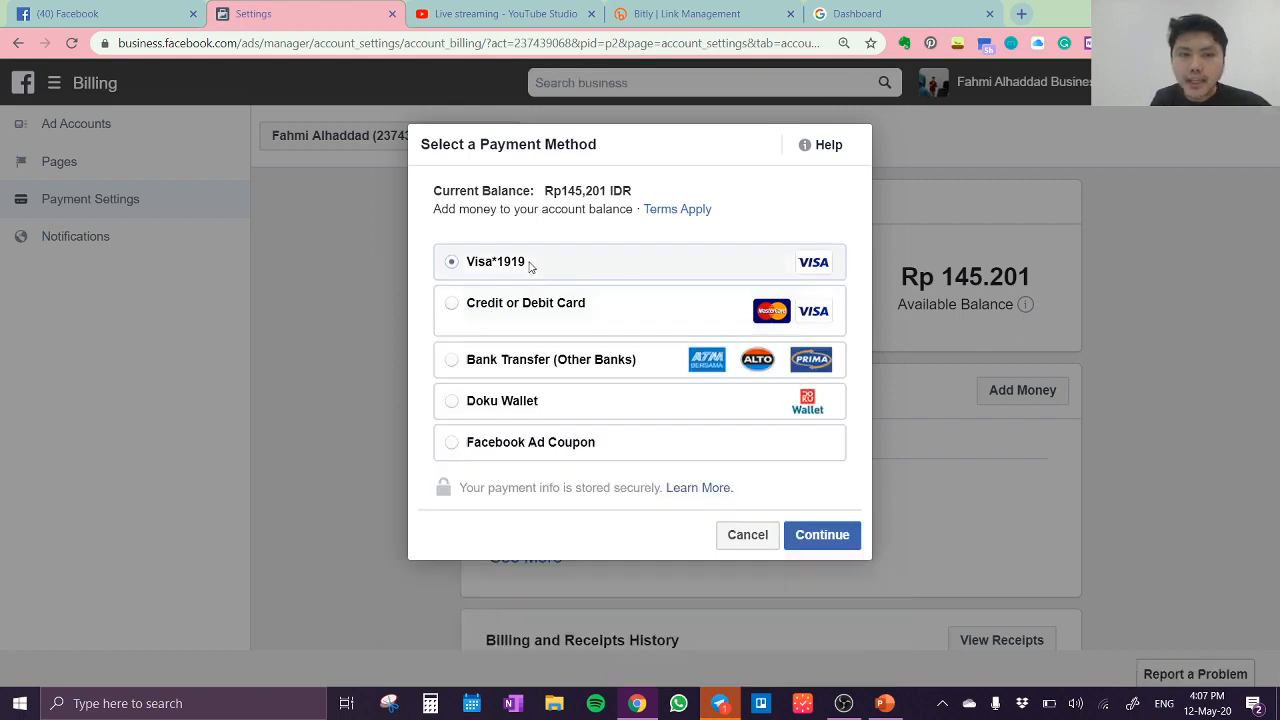
click(538, 365)
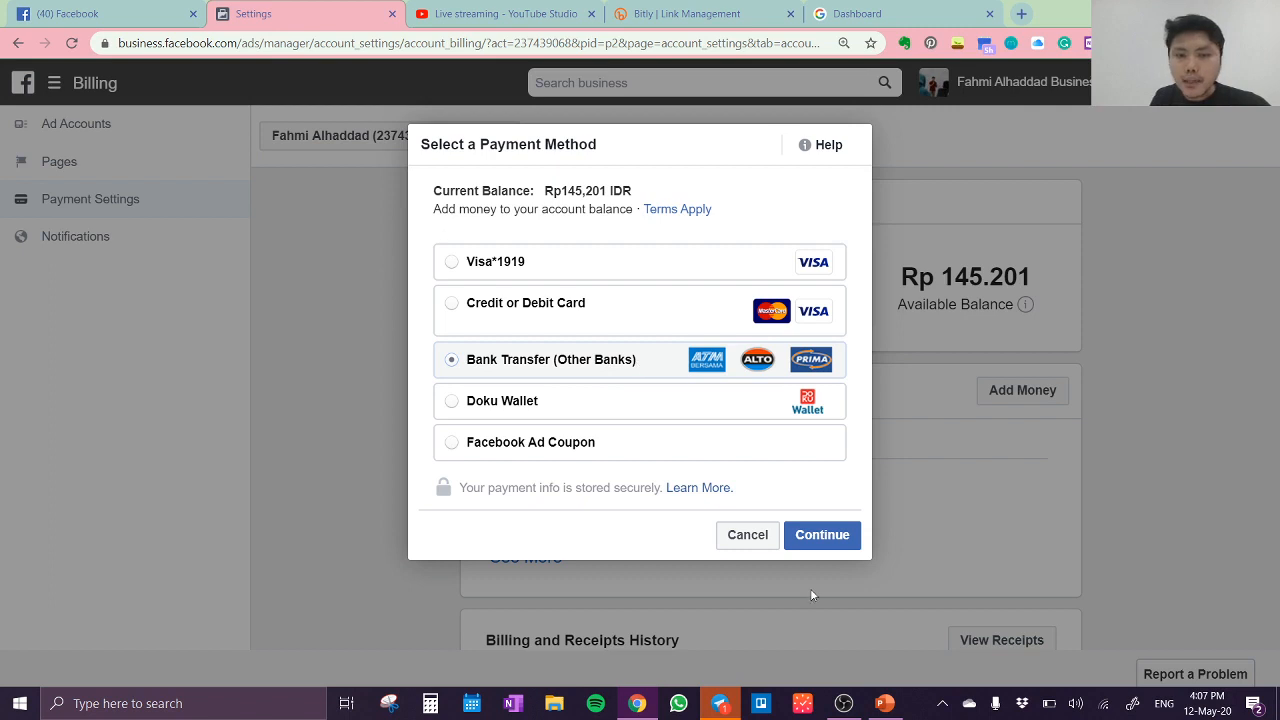
click(822, 536)
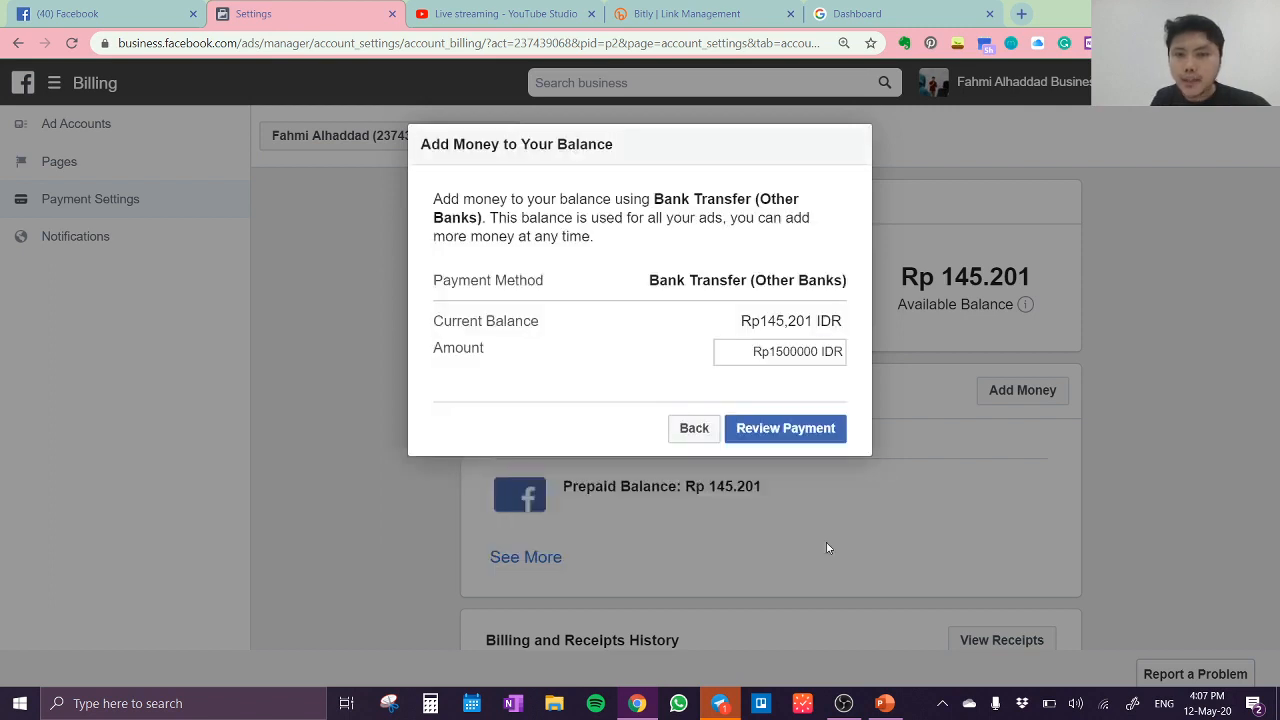
Step: Set the bank transfer amount to Rp200,000 and review it, without paying, before returning to the payment method choice
click(784, 351)
key(BackSpace)
key(BackSpace)
key(BackSpace)
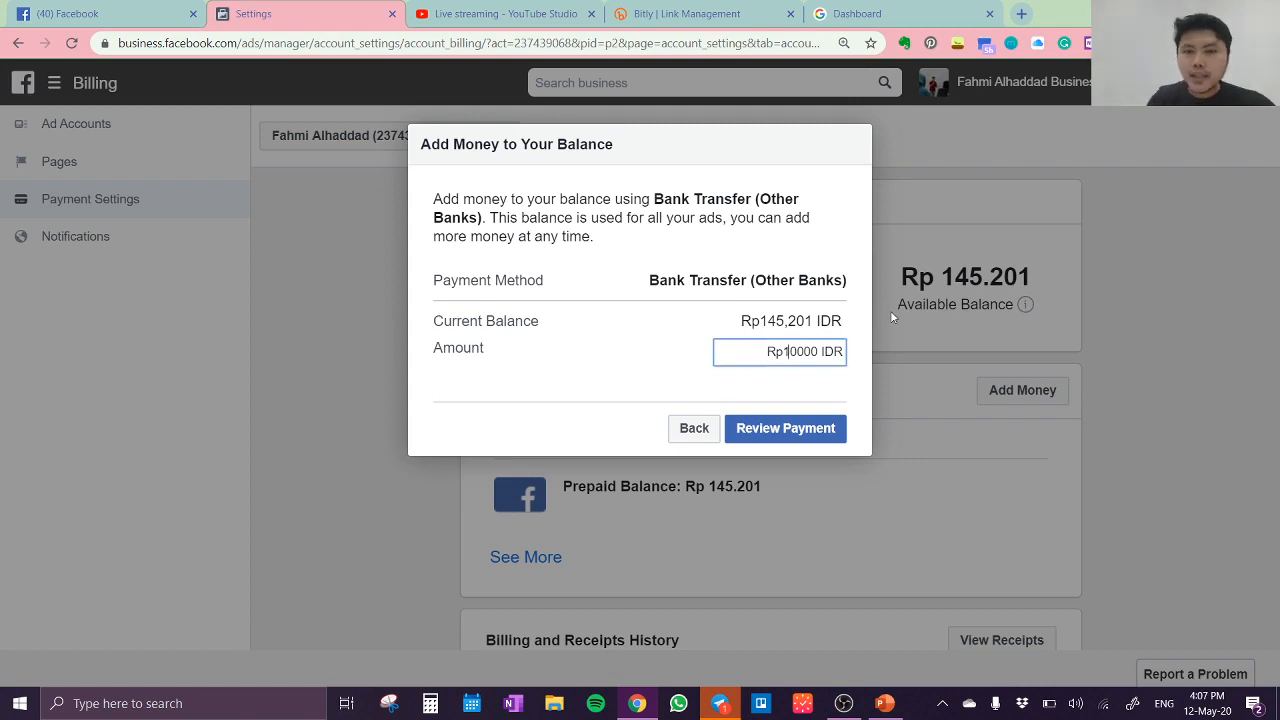
text(20)
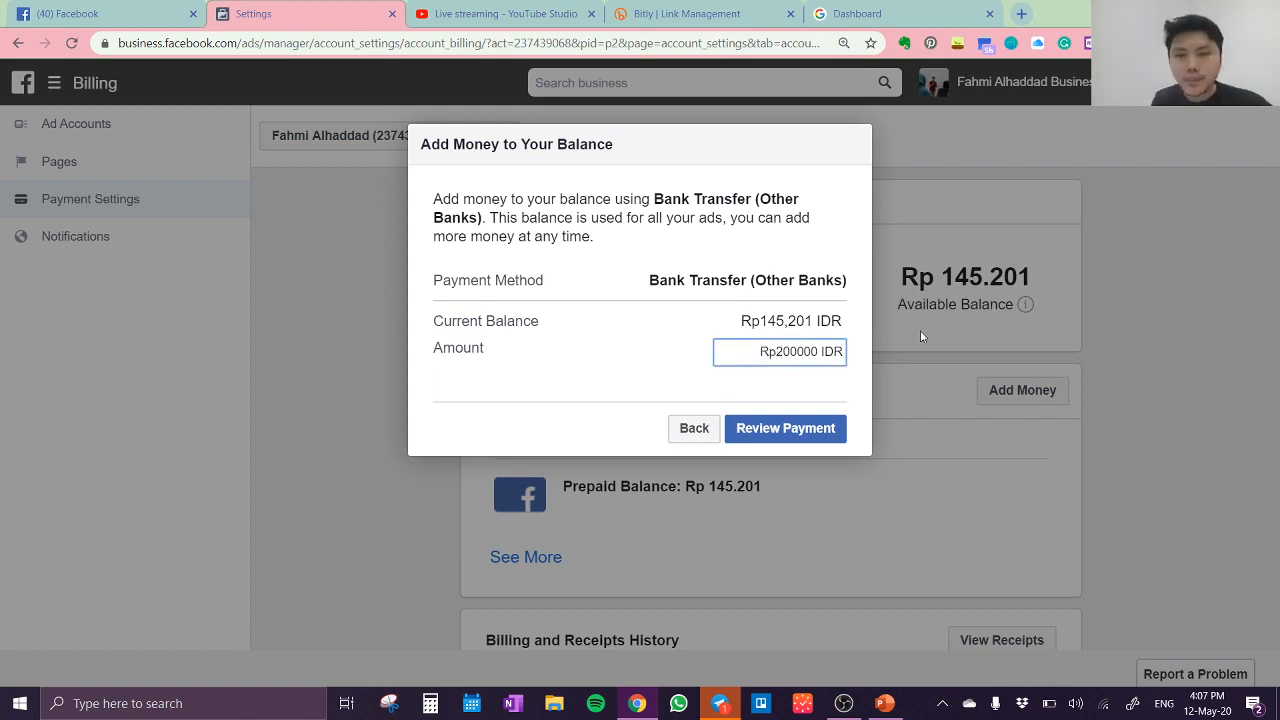
click(830, 429)
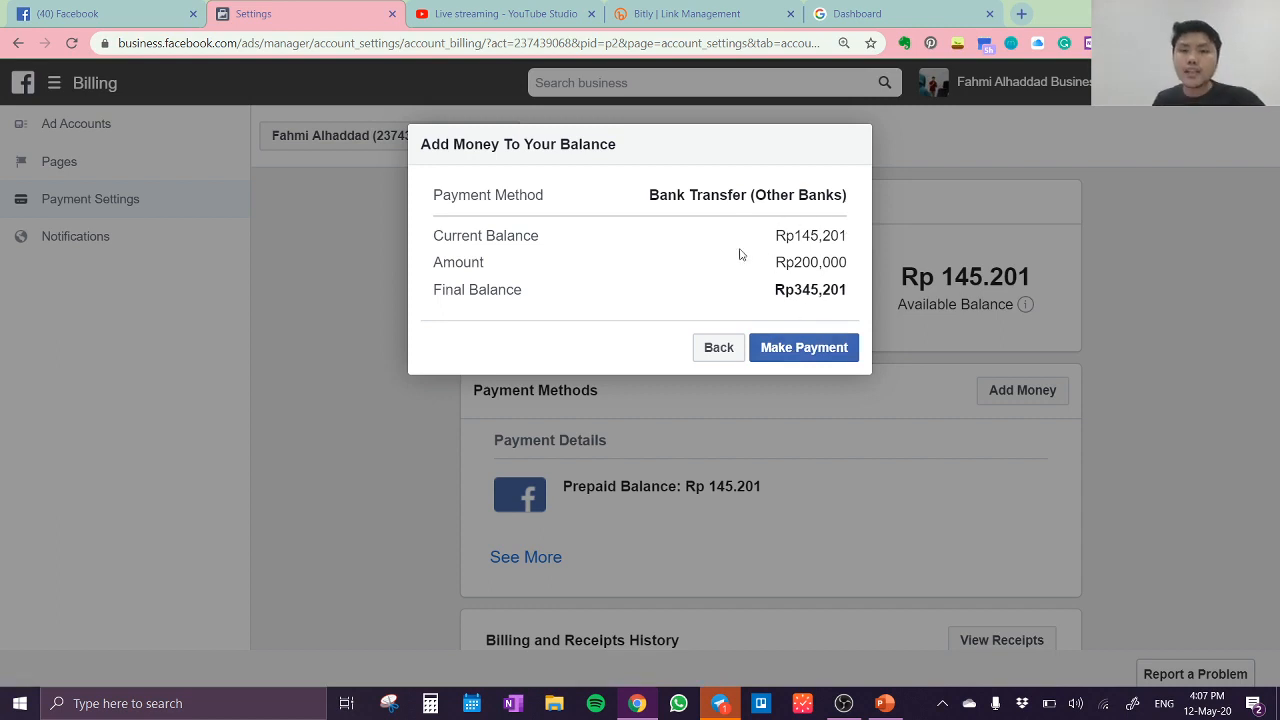
click(725, 356)
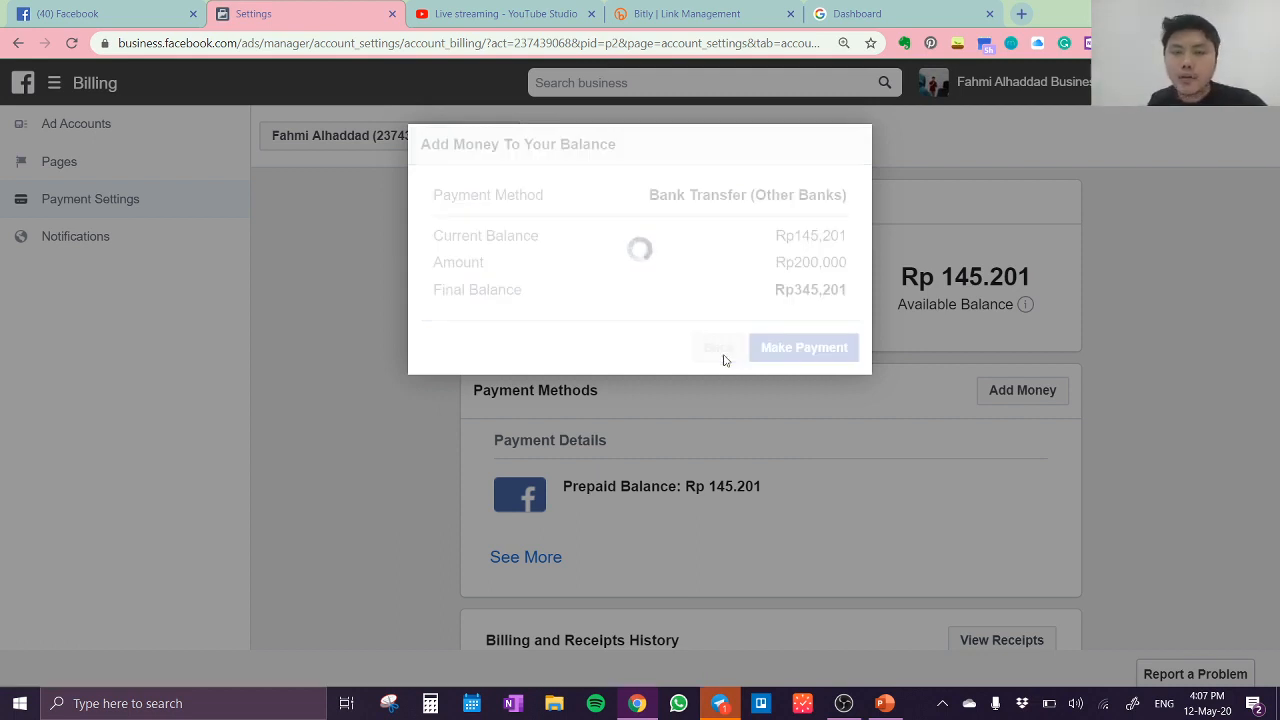
click(694, 428)
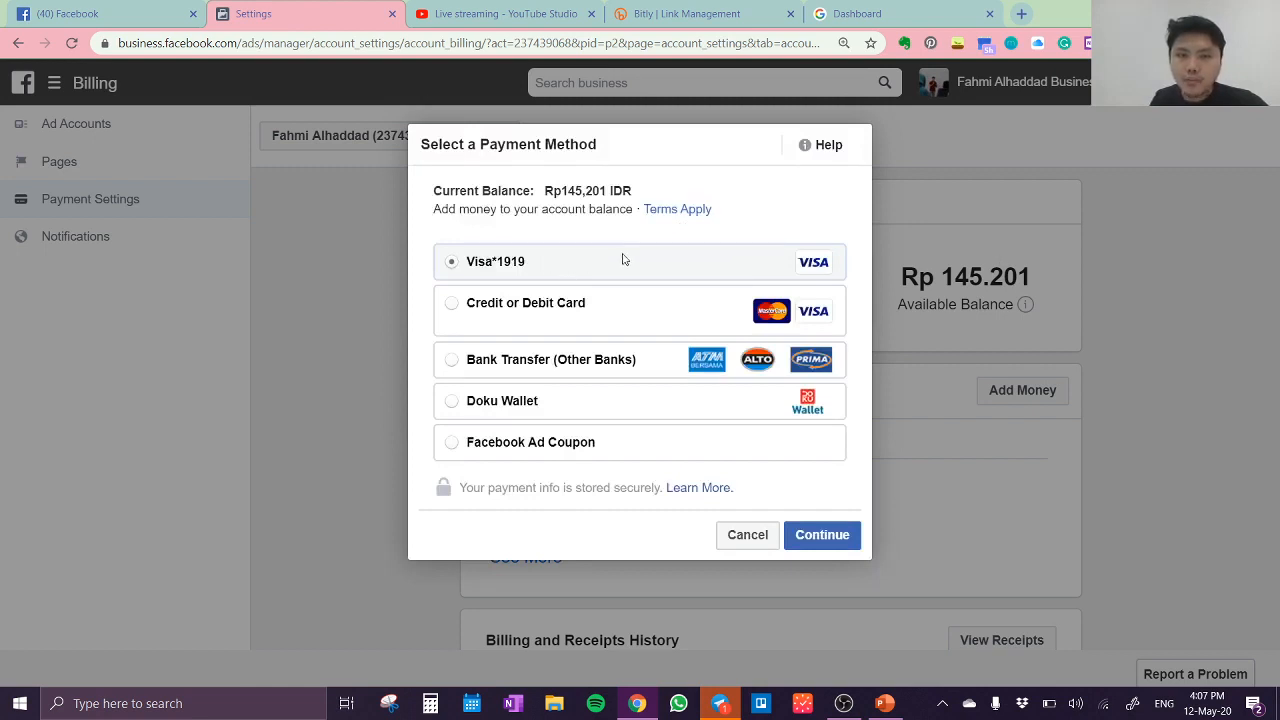
Step: Use the saved Visa card to add Rp1,000,000 to the ad account balance and submit the payment
click(836, 537)
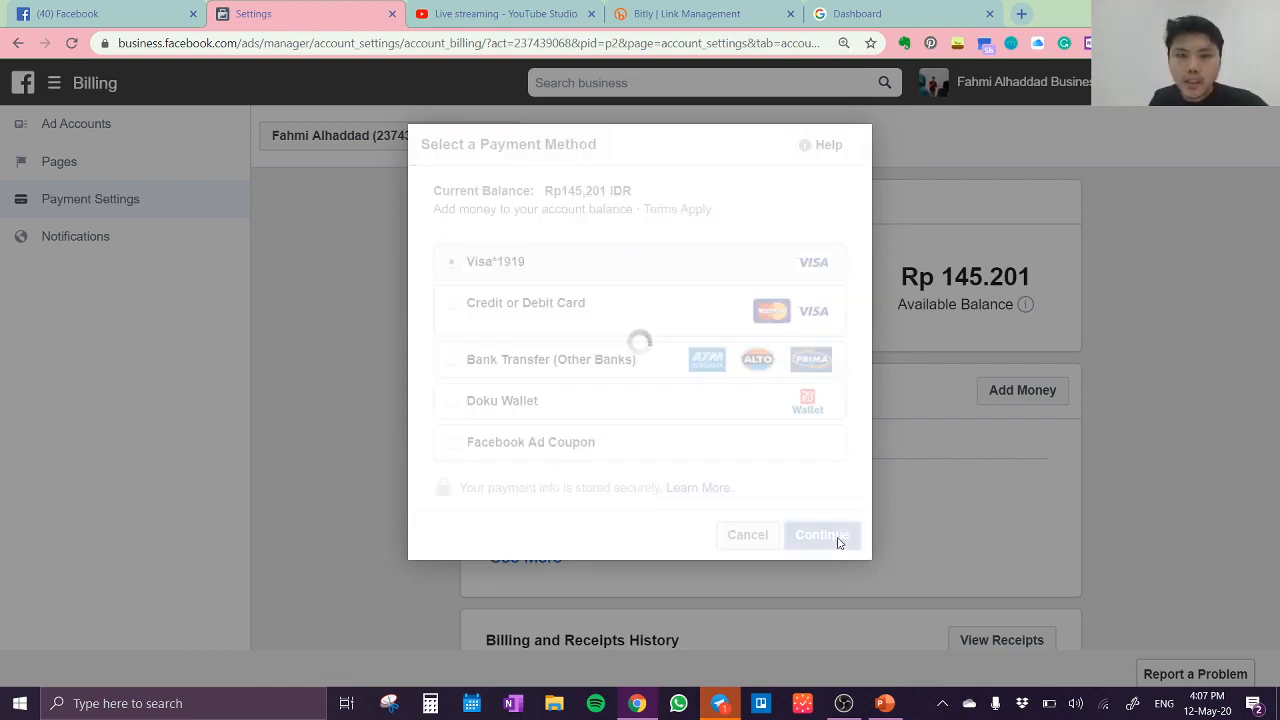
click(773, 333)
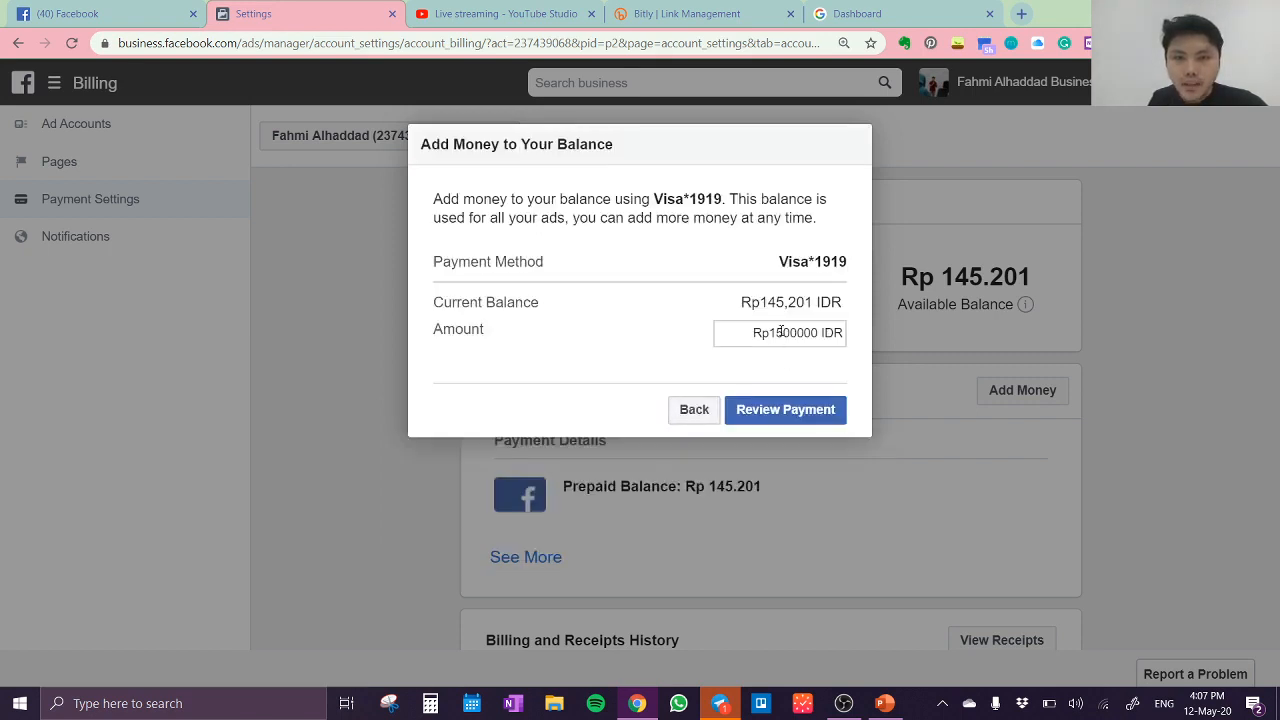
key(BackSpace)
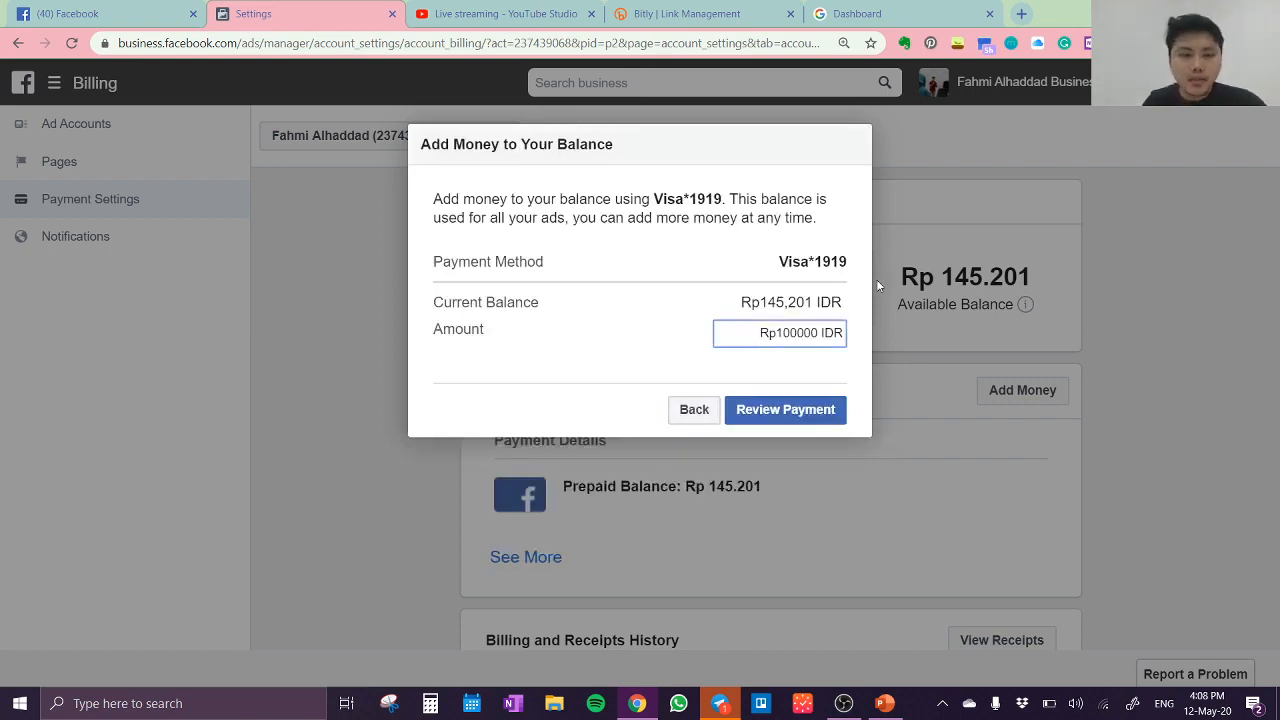
text(0)
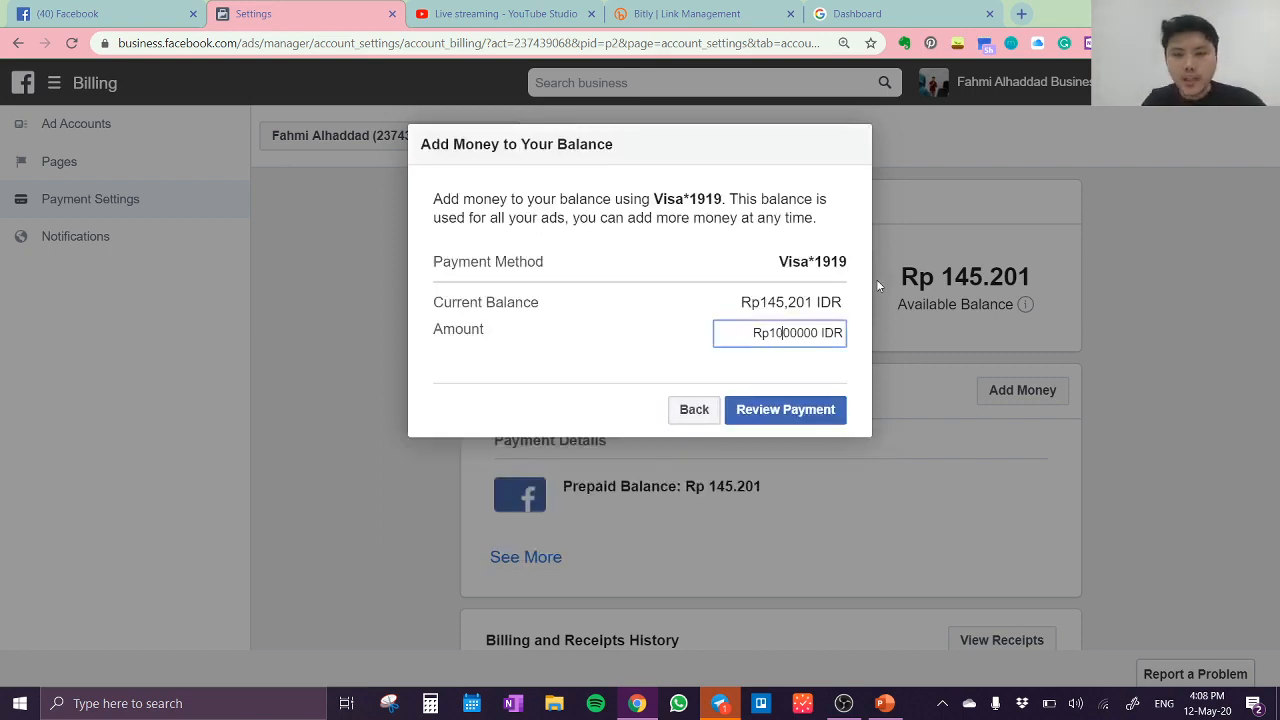
click(773, 411)
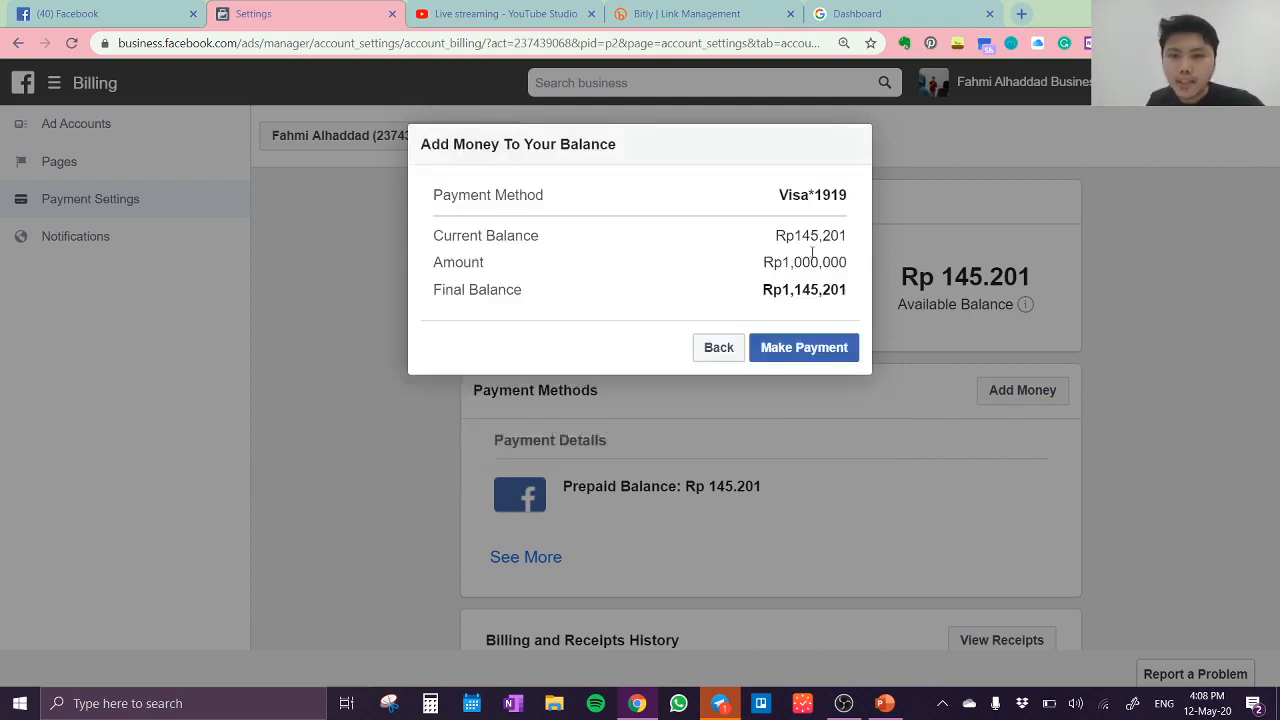
click(829, 348)
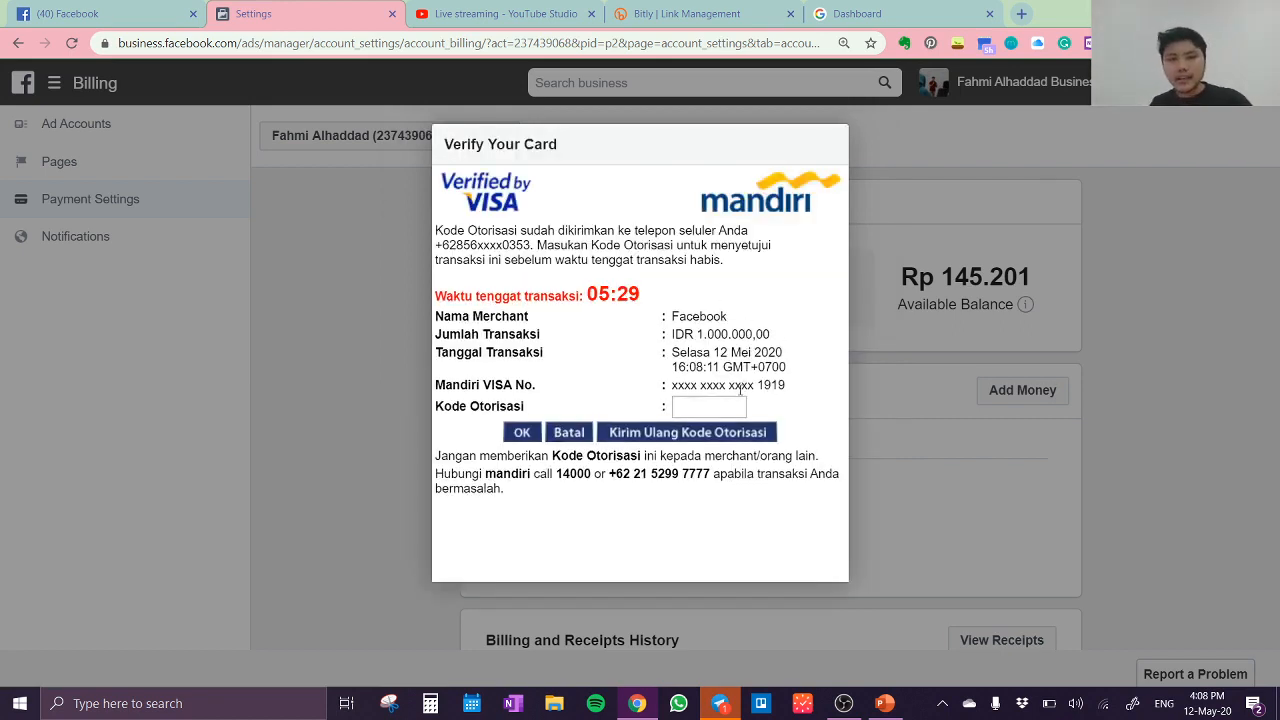
Step: Verify the card payment with the bank's authorization code, decline saving it as a password, and close the payment confirmation
click(735, 406)
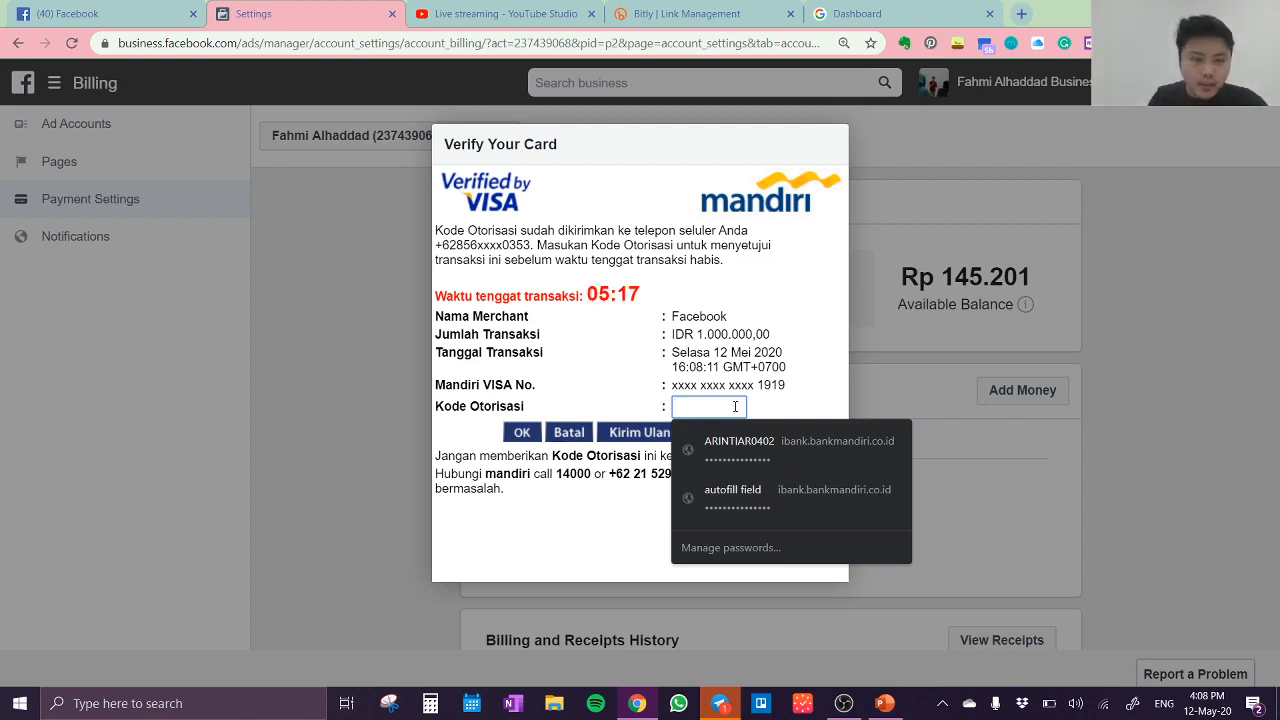
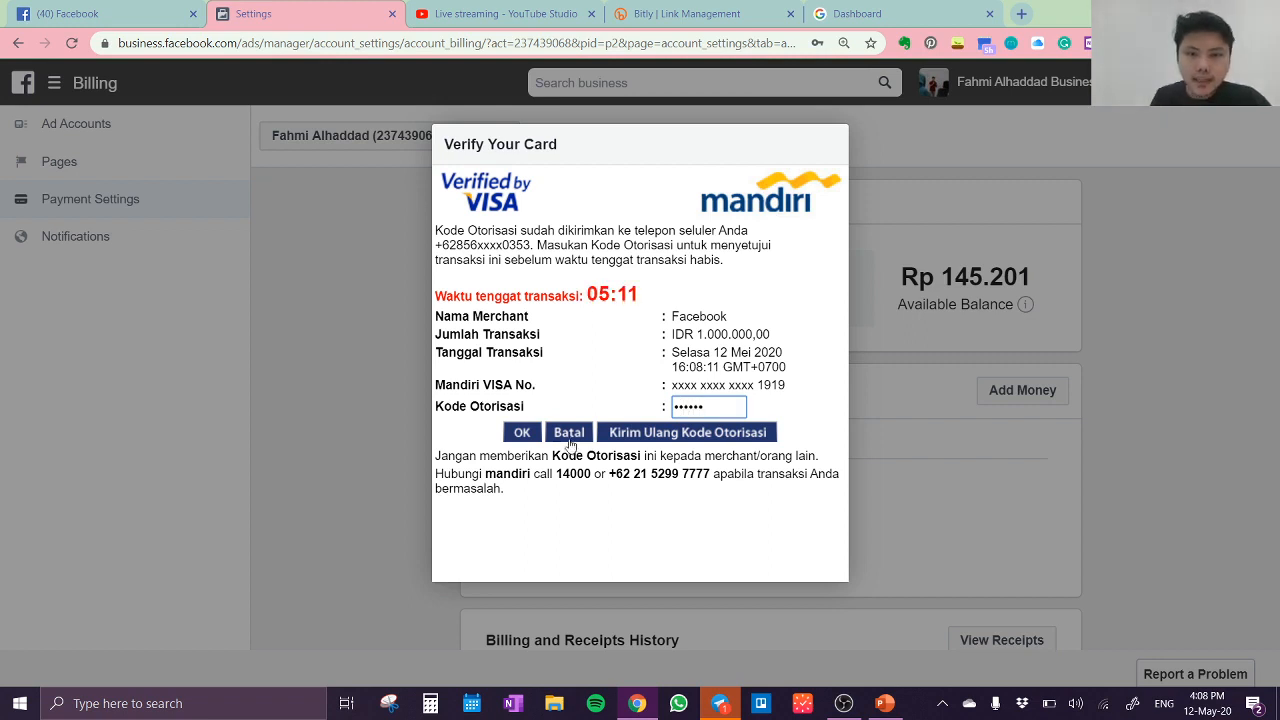
click(522, 433)
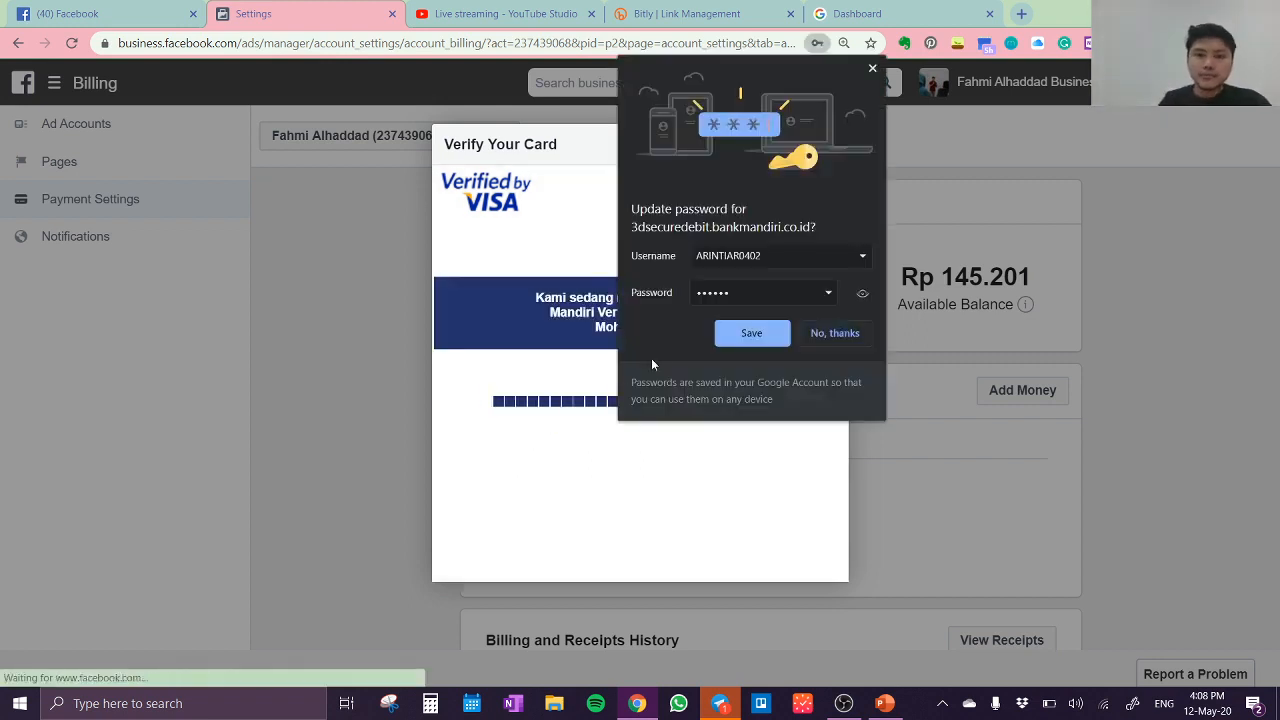
click(841, 336)
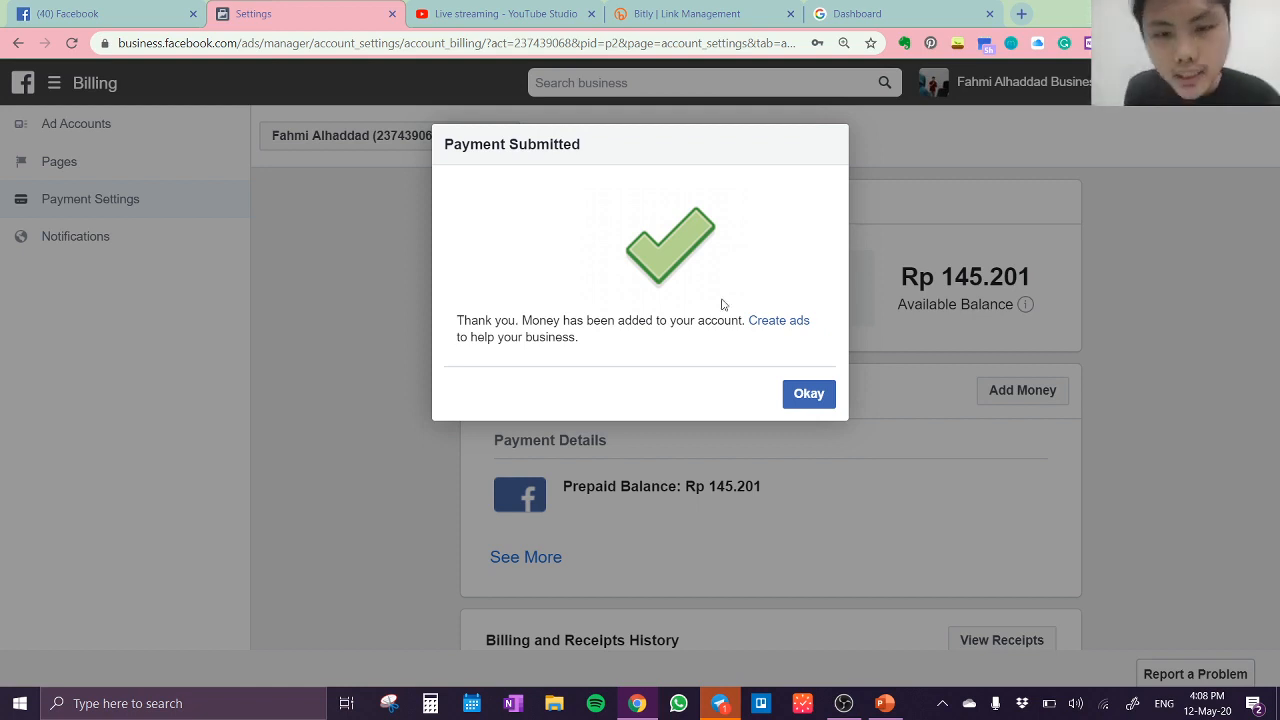
click(810, 397)
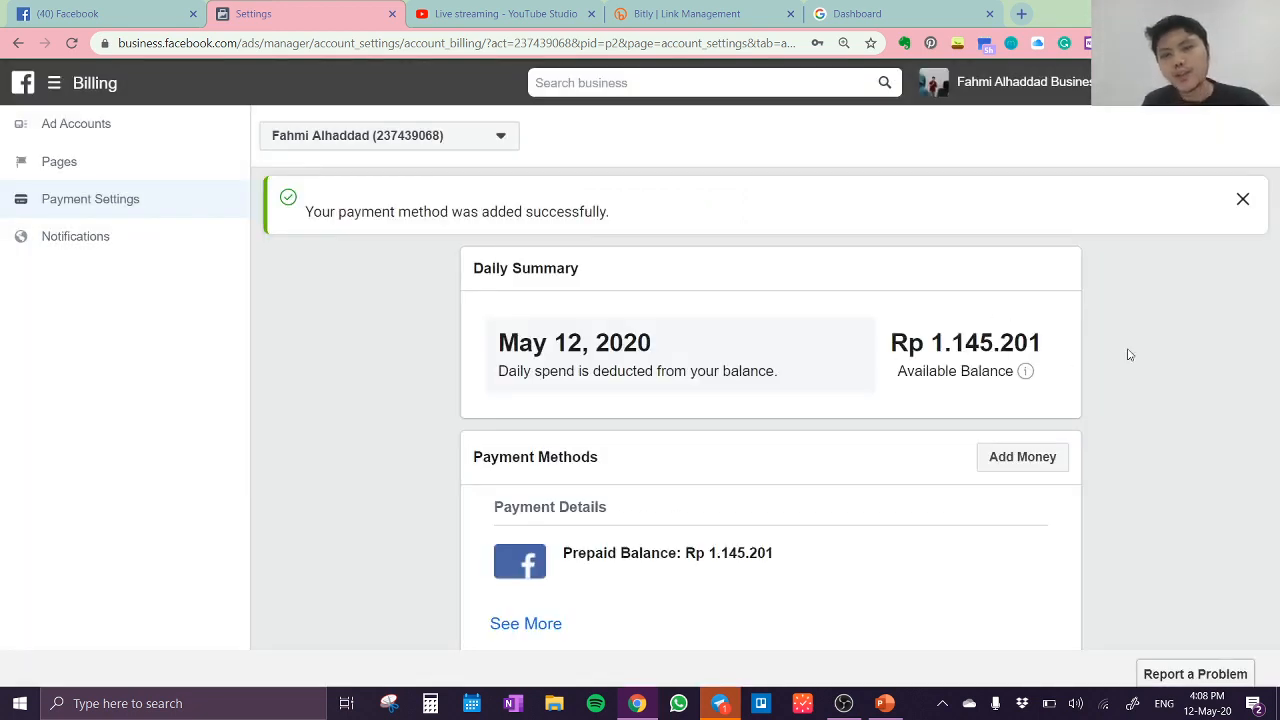
Step: Switch to the "Webinar #46" presentation in PowerPoint
mouse_move(1025, 371)
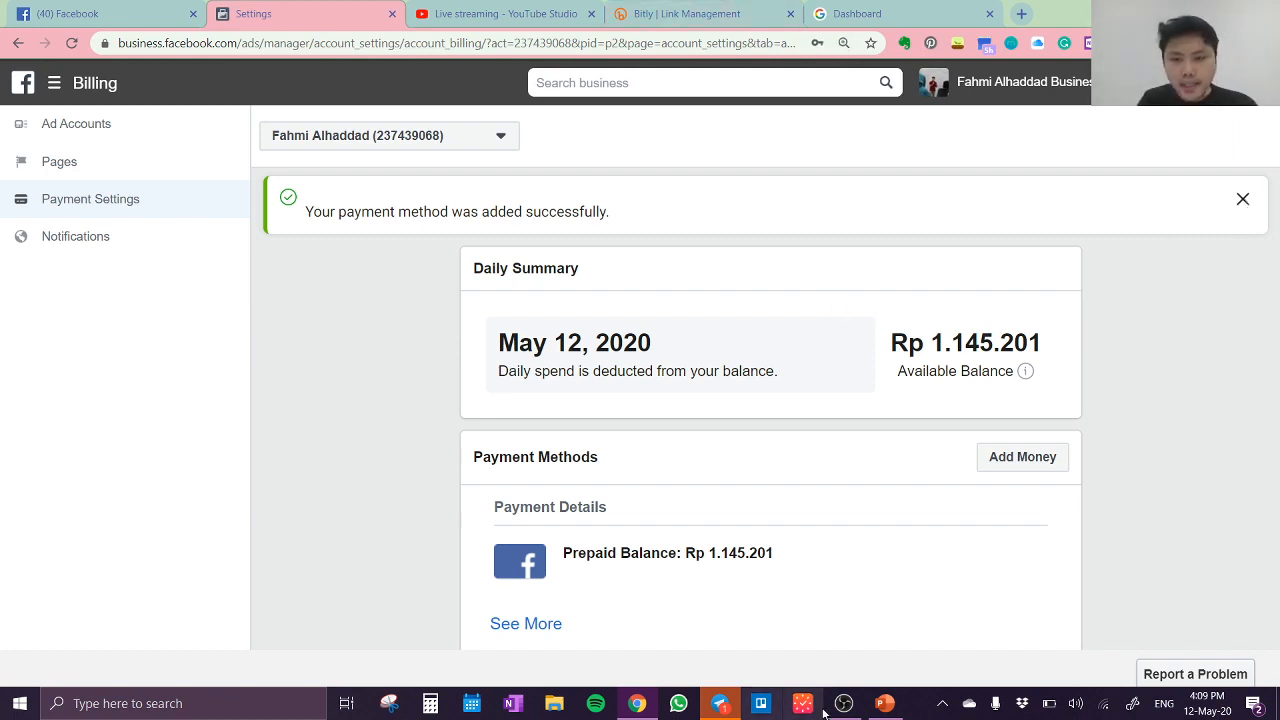
click(884, 705)
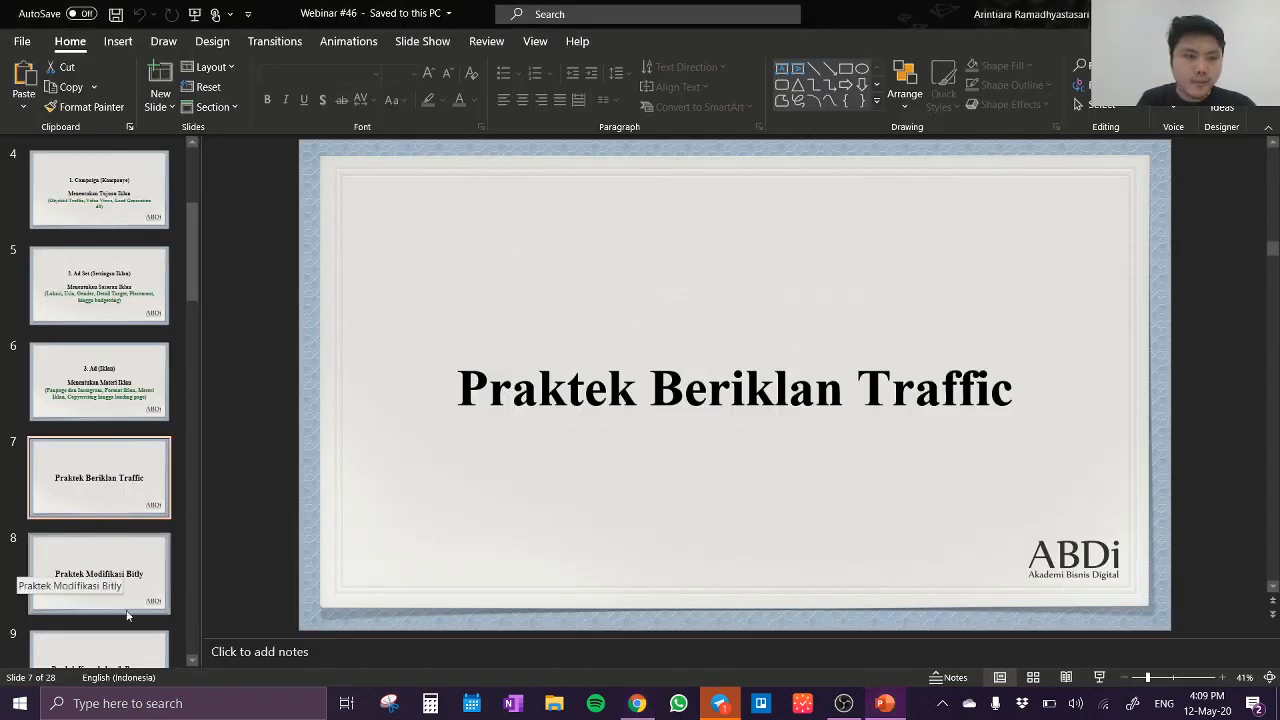